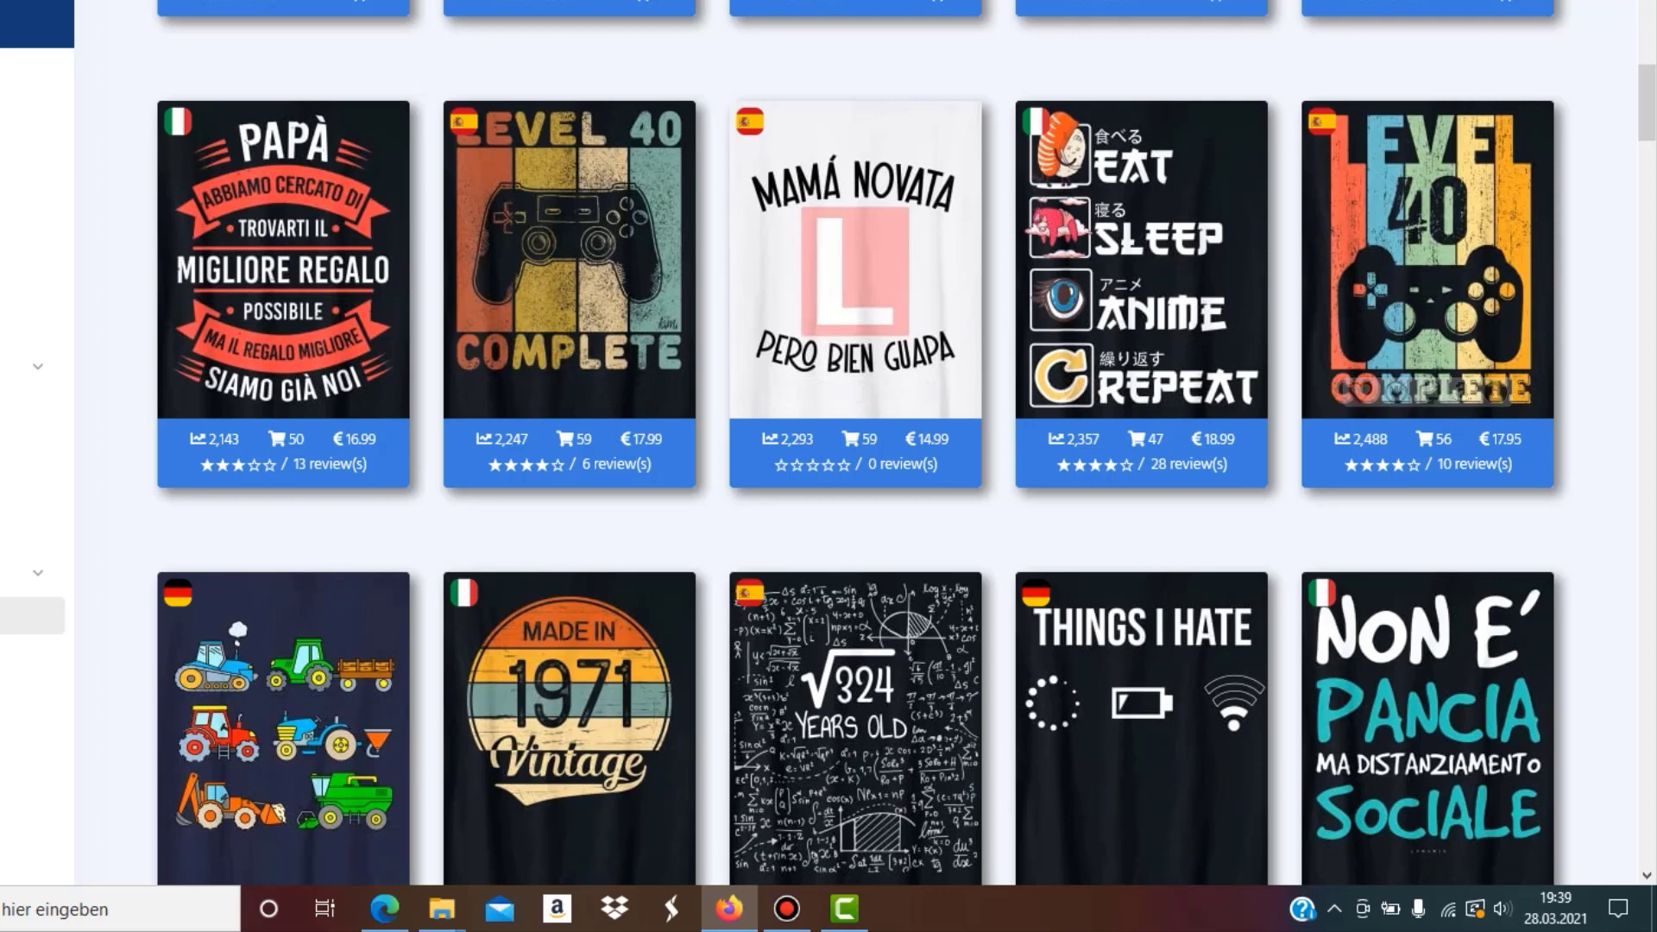
Examine the best-selling shirt designs in Flying Research, comparing their estimated 30-day sales, ranks, prices and recurring retro gaming motifs
mouse_move(1425, 439)
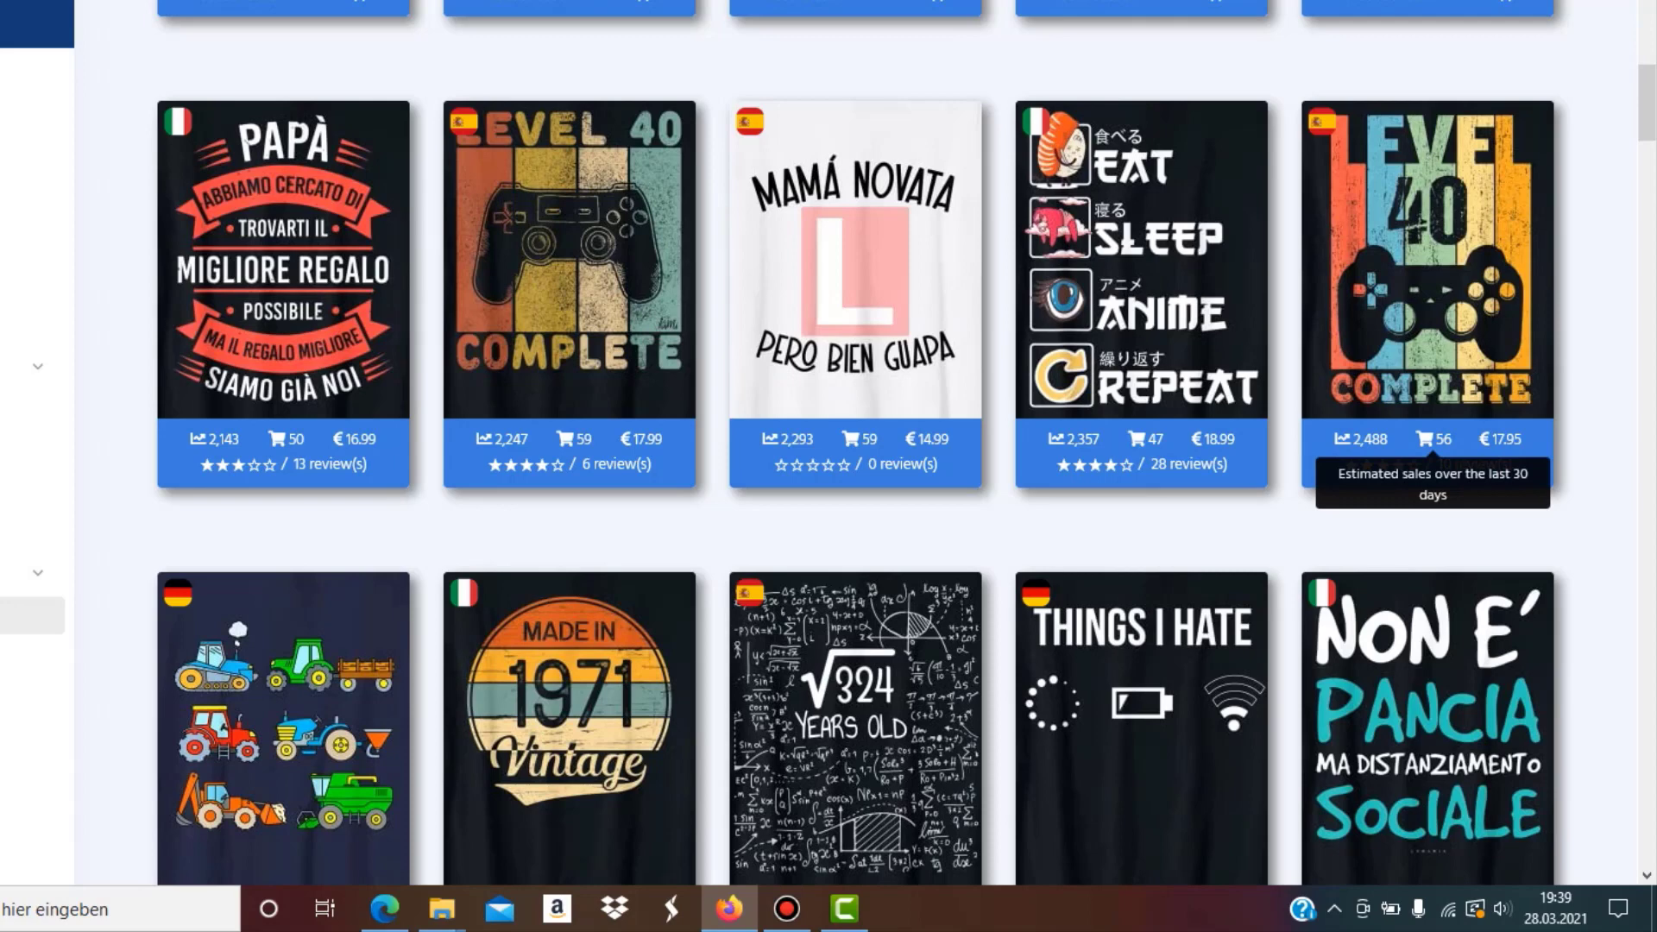
mouse_move(569, 438)
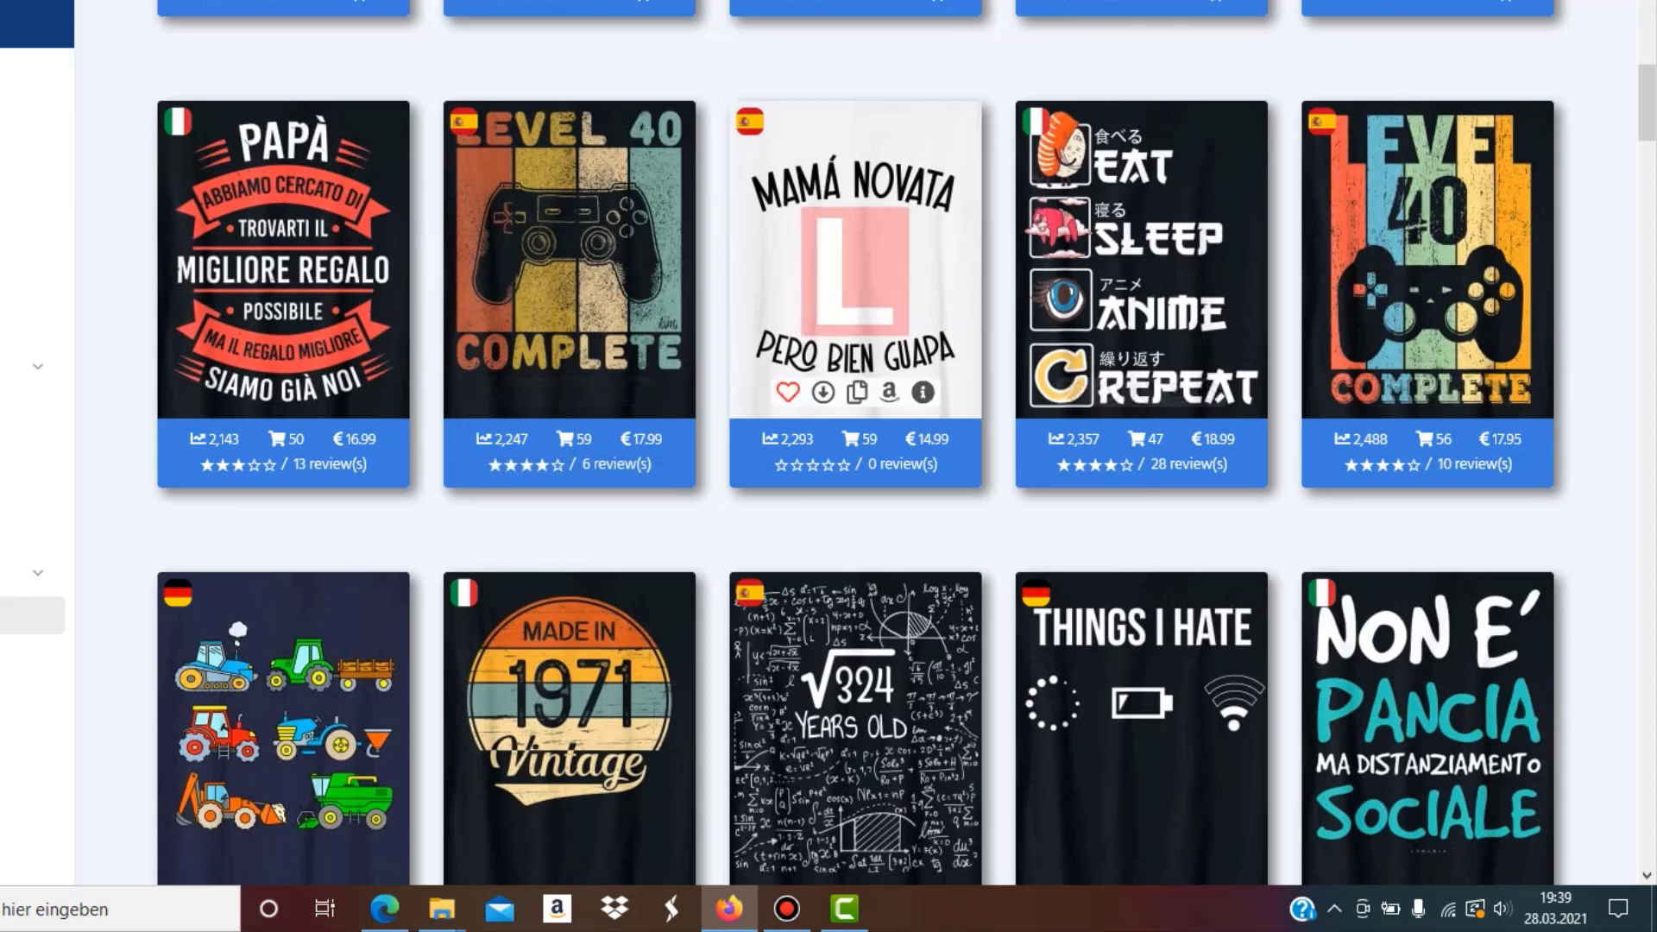
scroll(1427, 345, up, 1)
mouse_move(1427, 345)
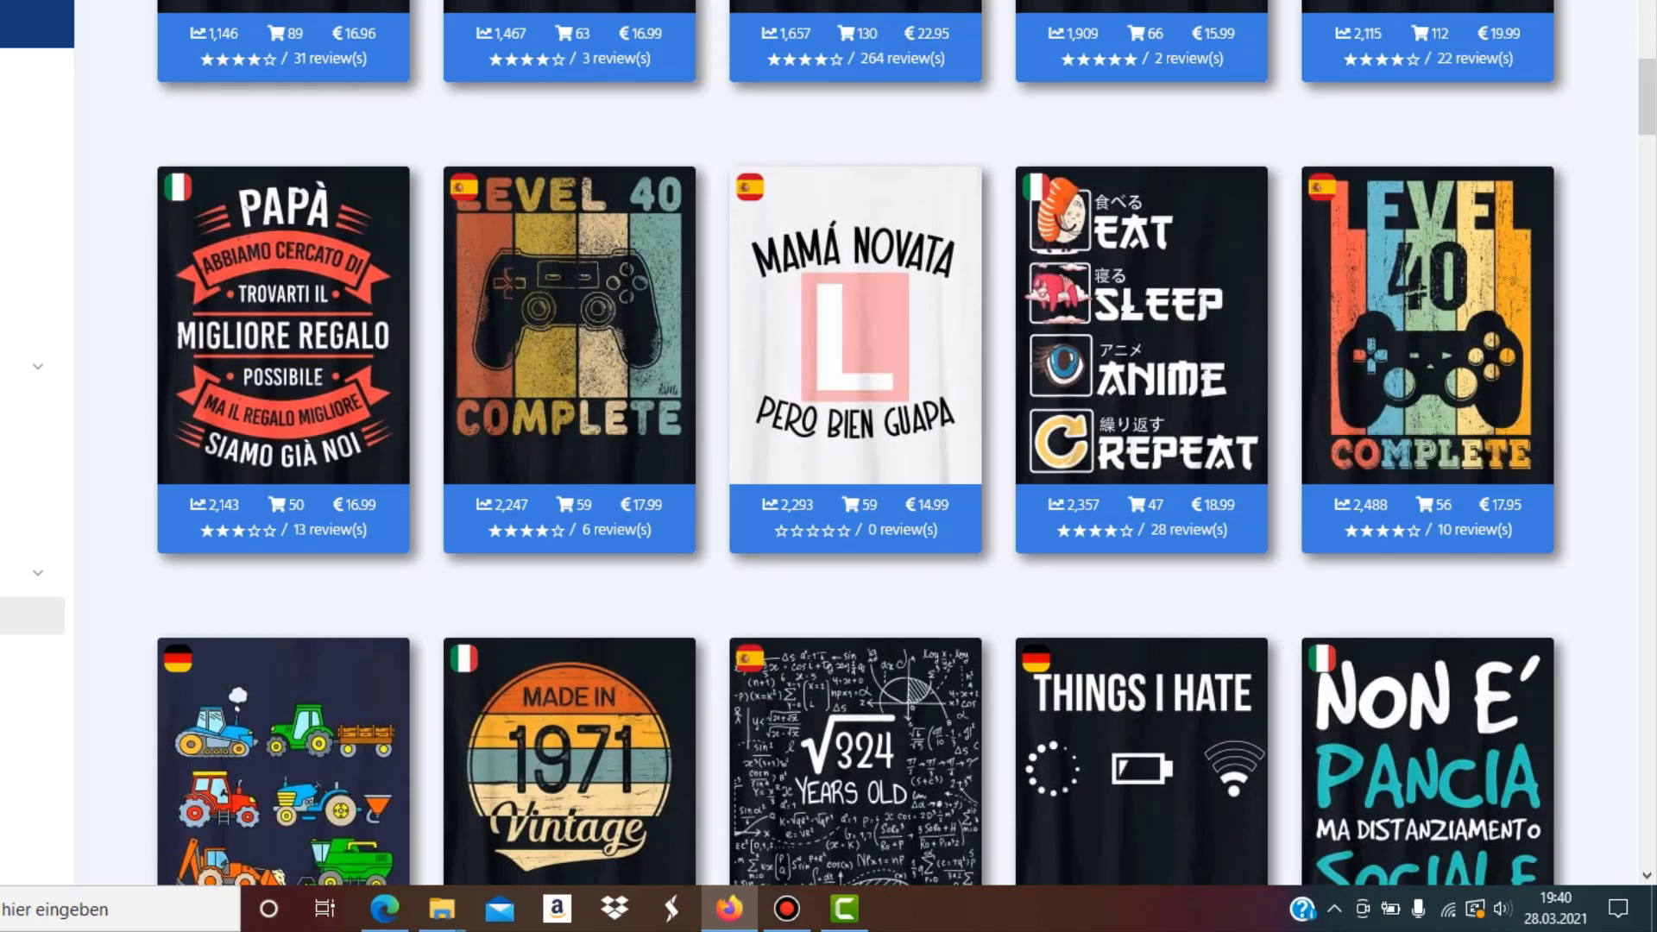
scroll(1427, 388, down, 8)
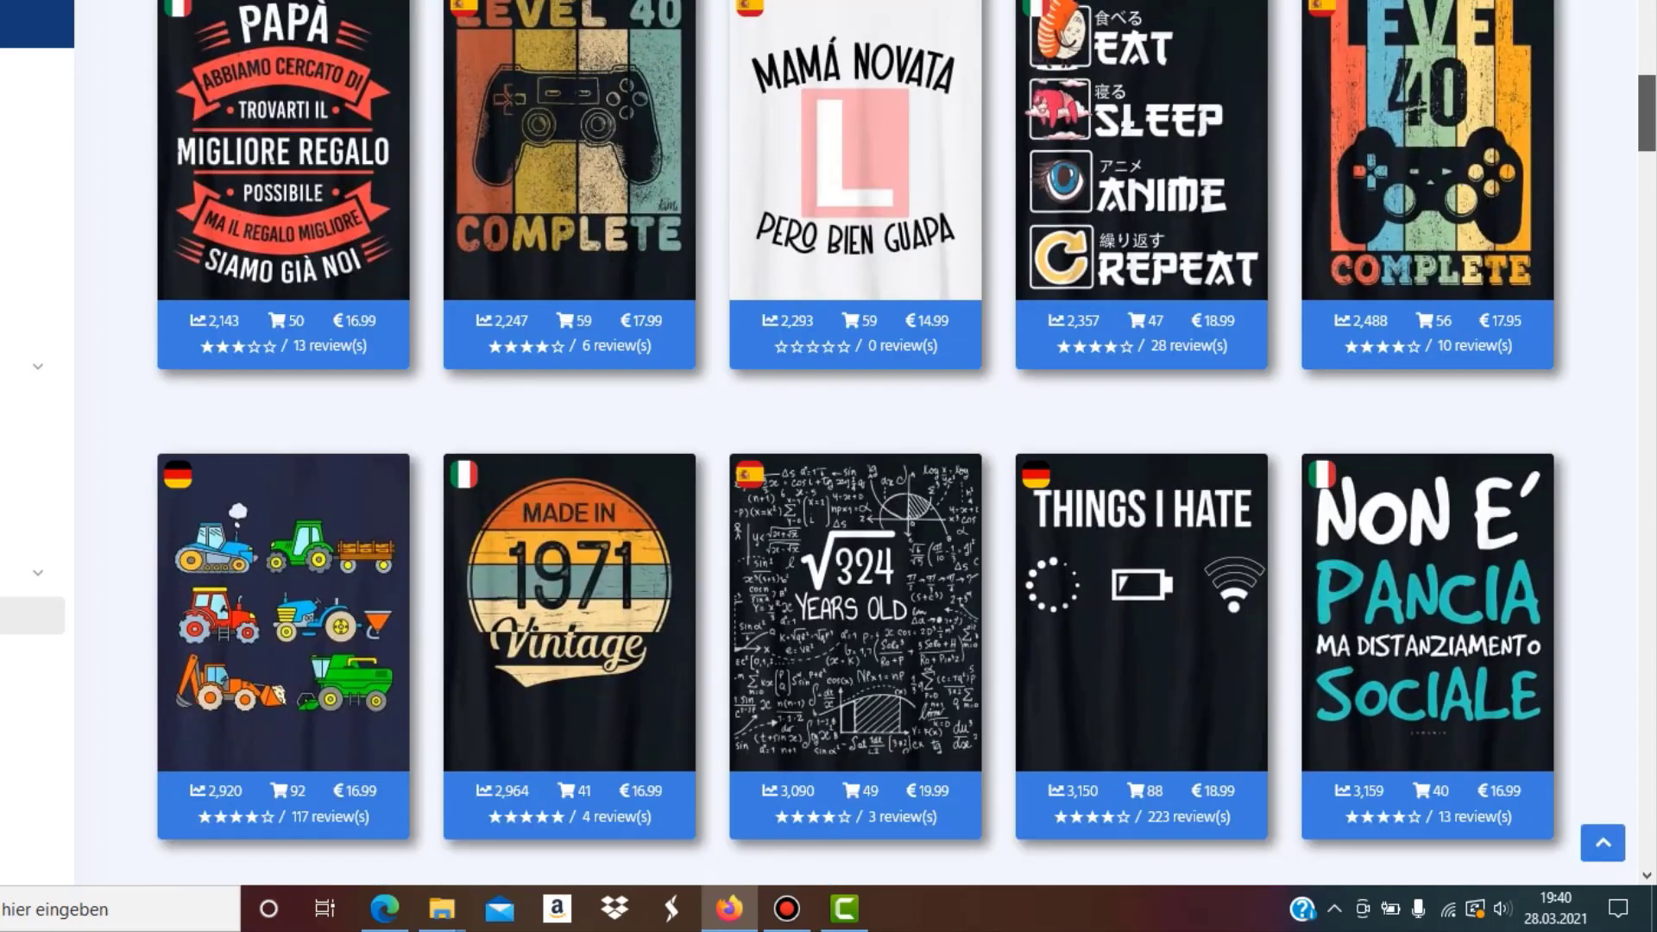
scroll(905, 442, down, 2)
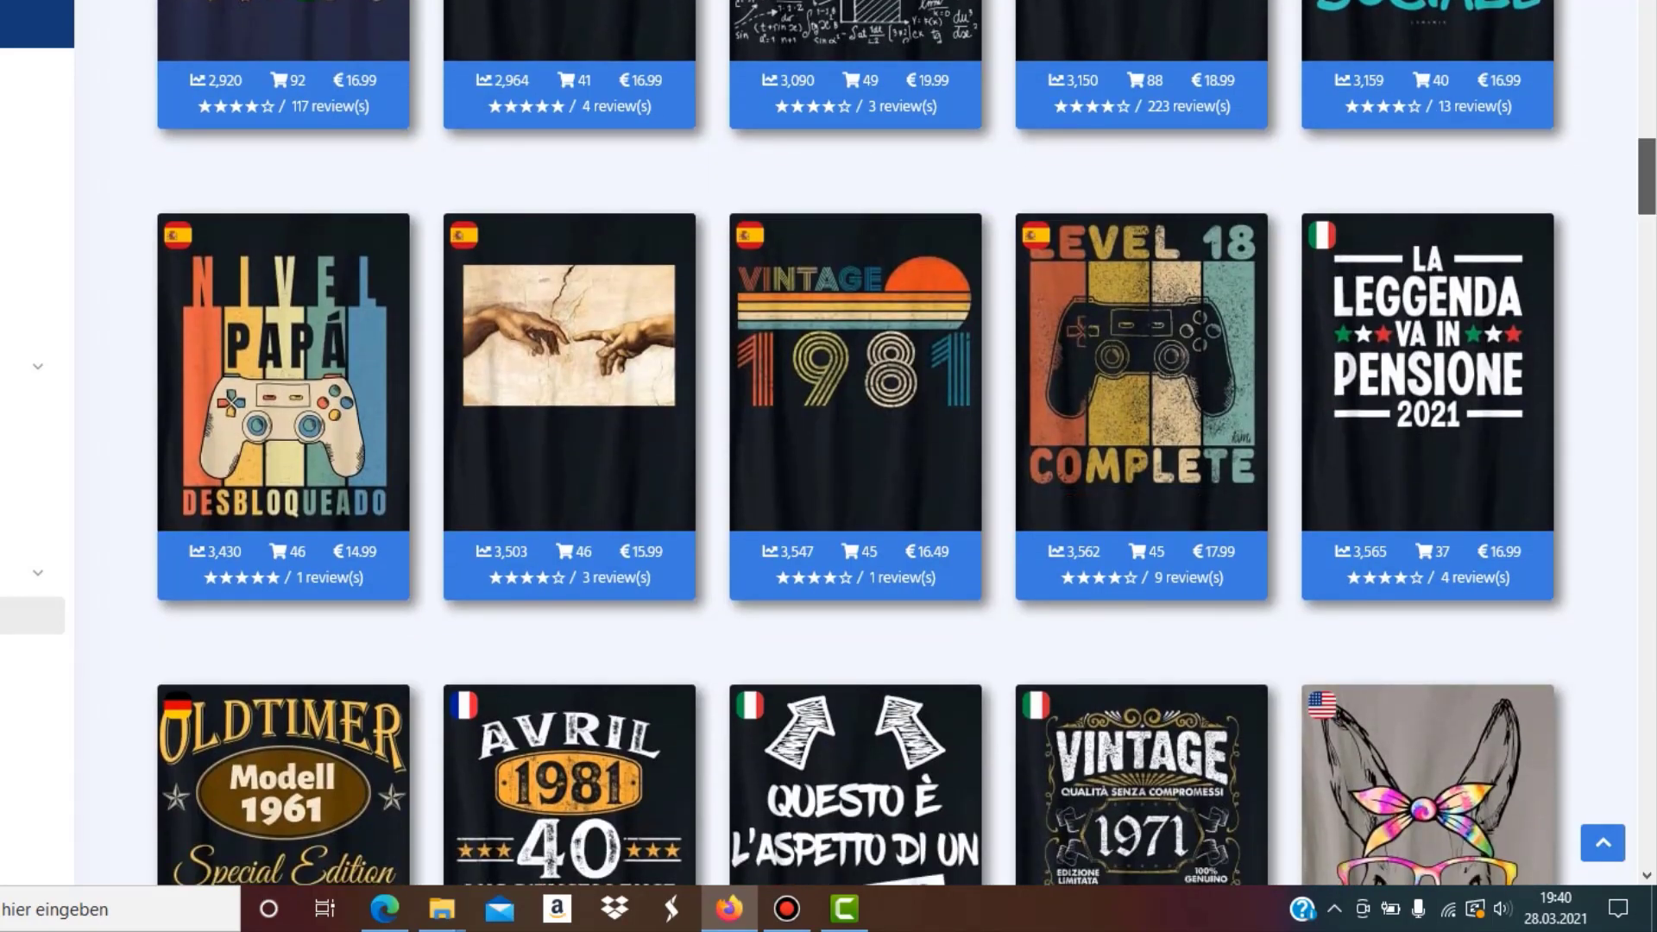
scroll(1647, 176, up, 10)
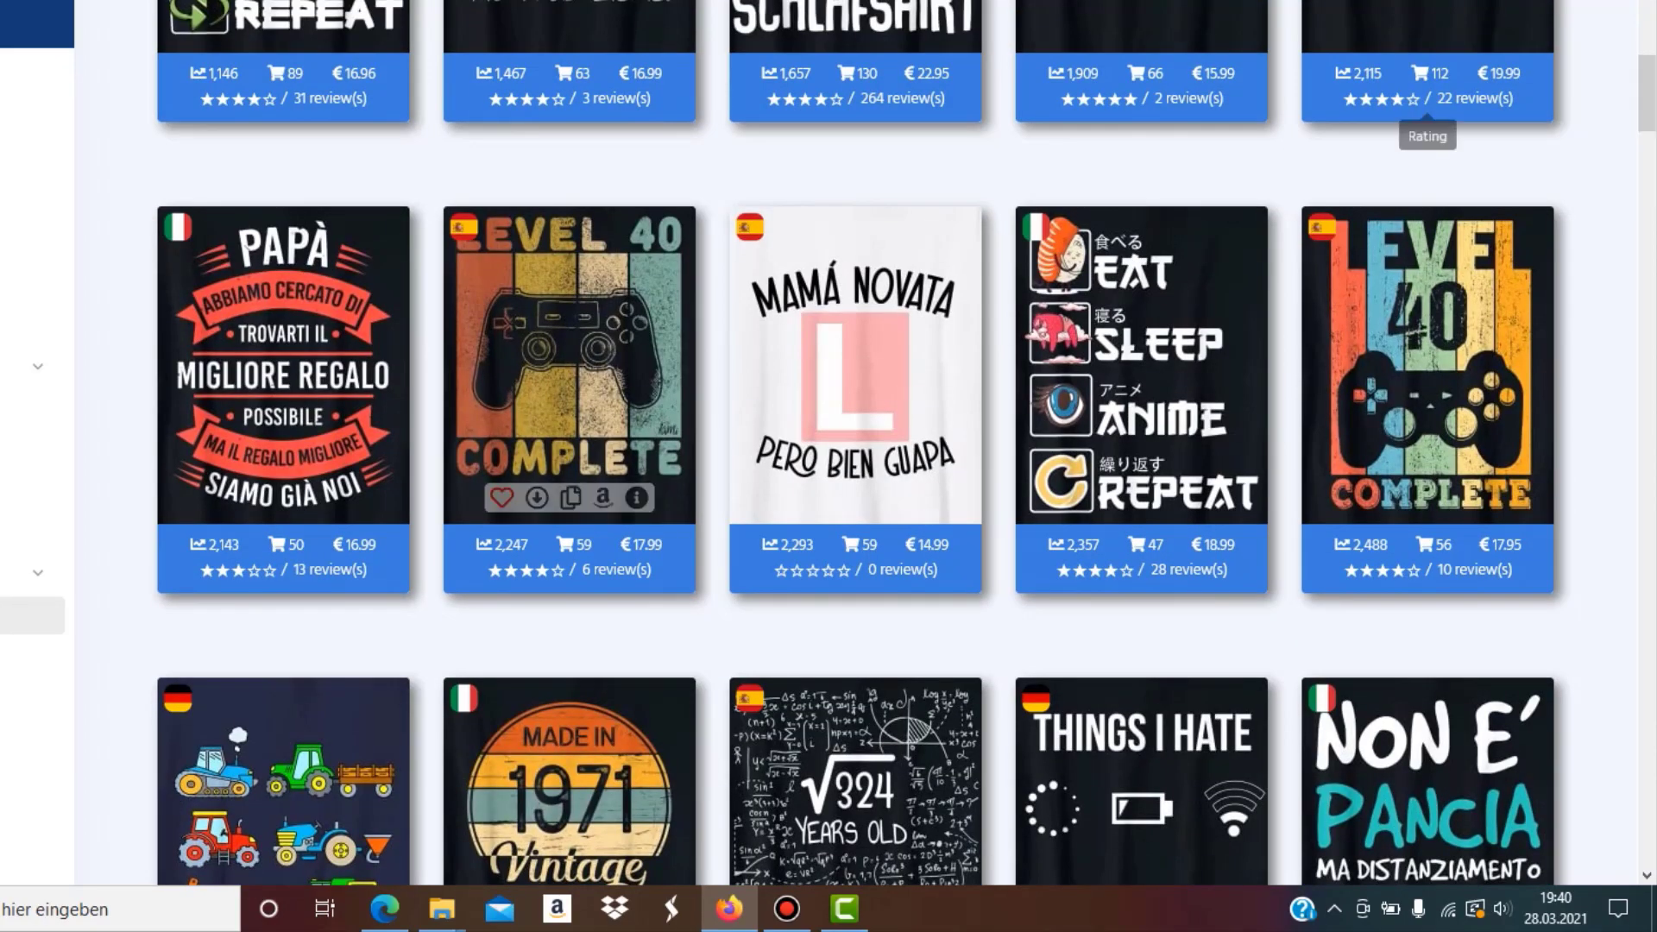
scroll(1646, 176, down, 10)
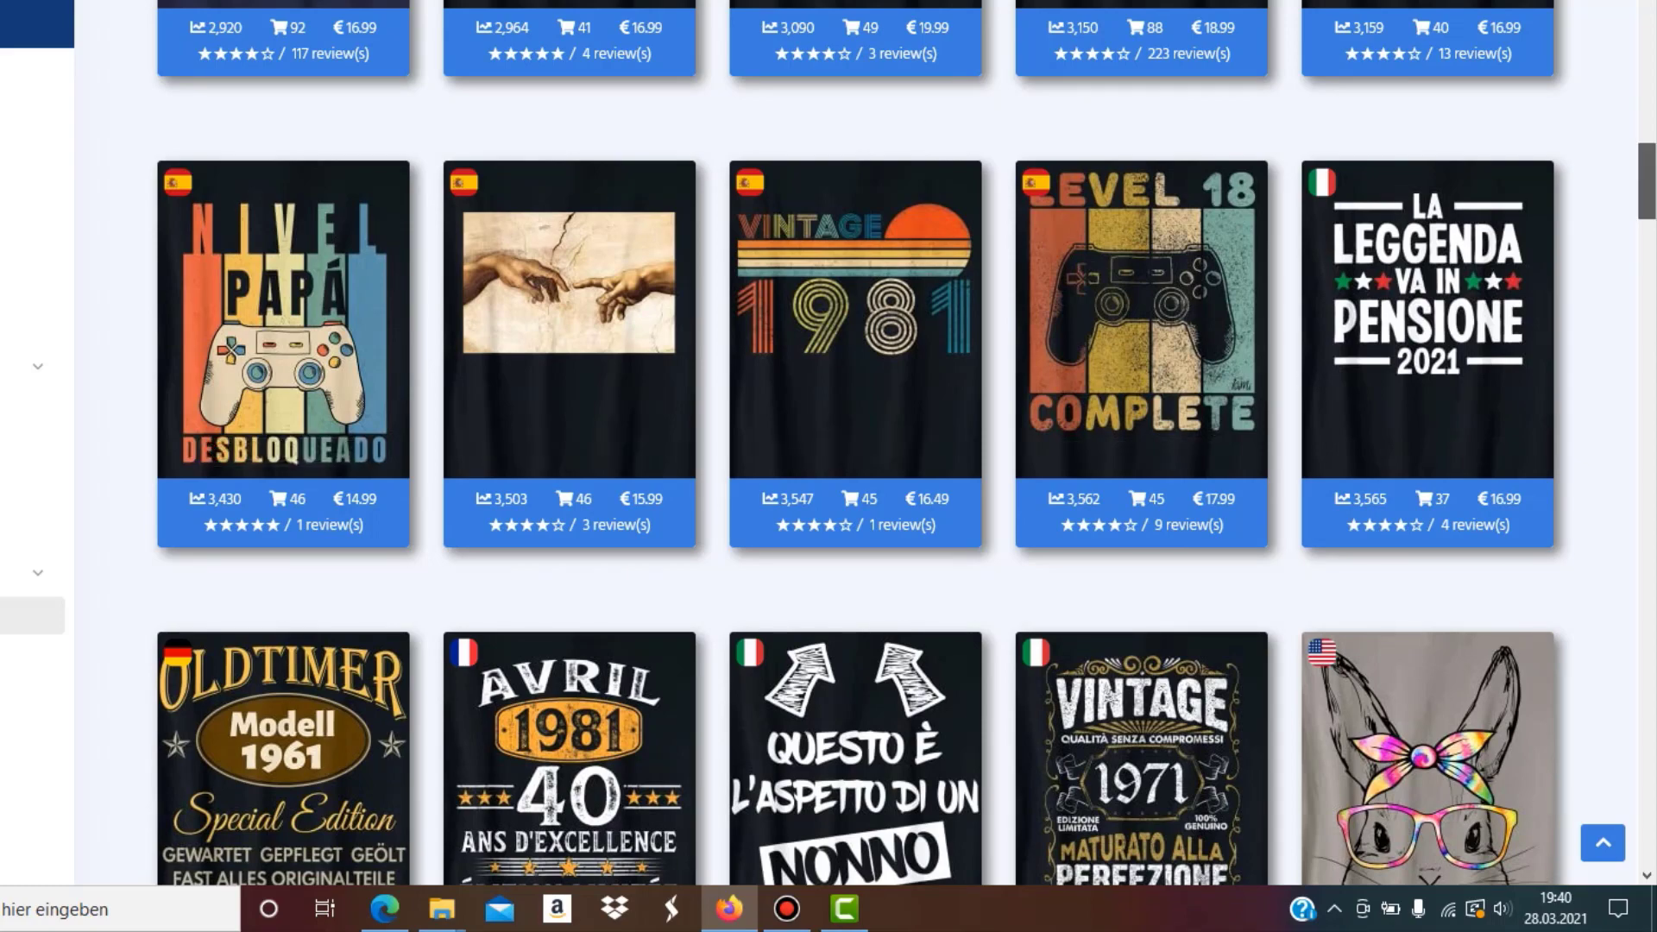
scroll(906, 443, down, 4)
scroll(907, 443, down, 8)
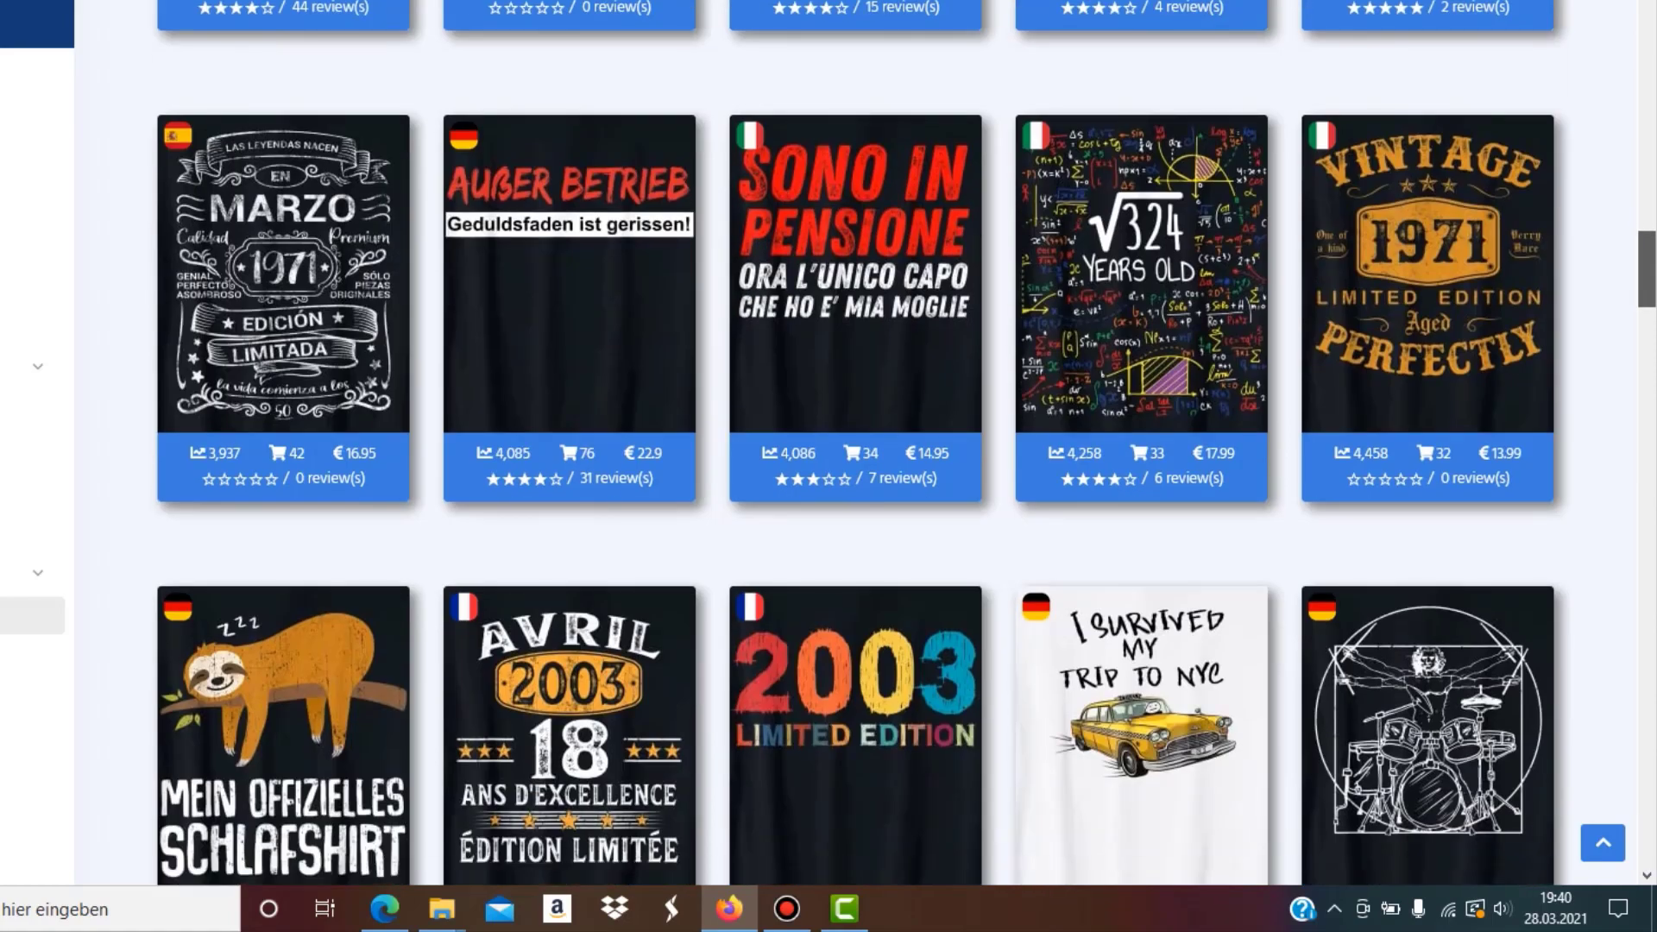
scroll(906, 443, down, 6)
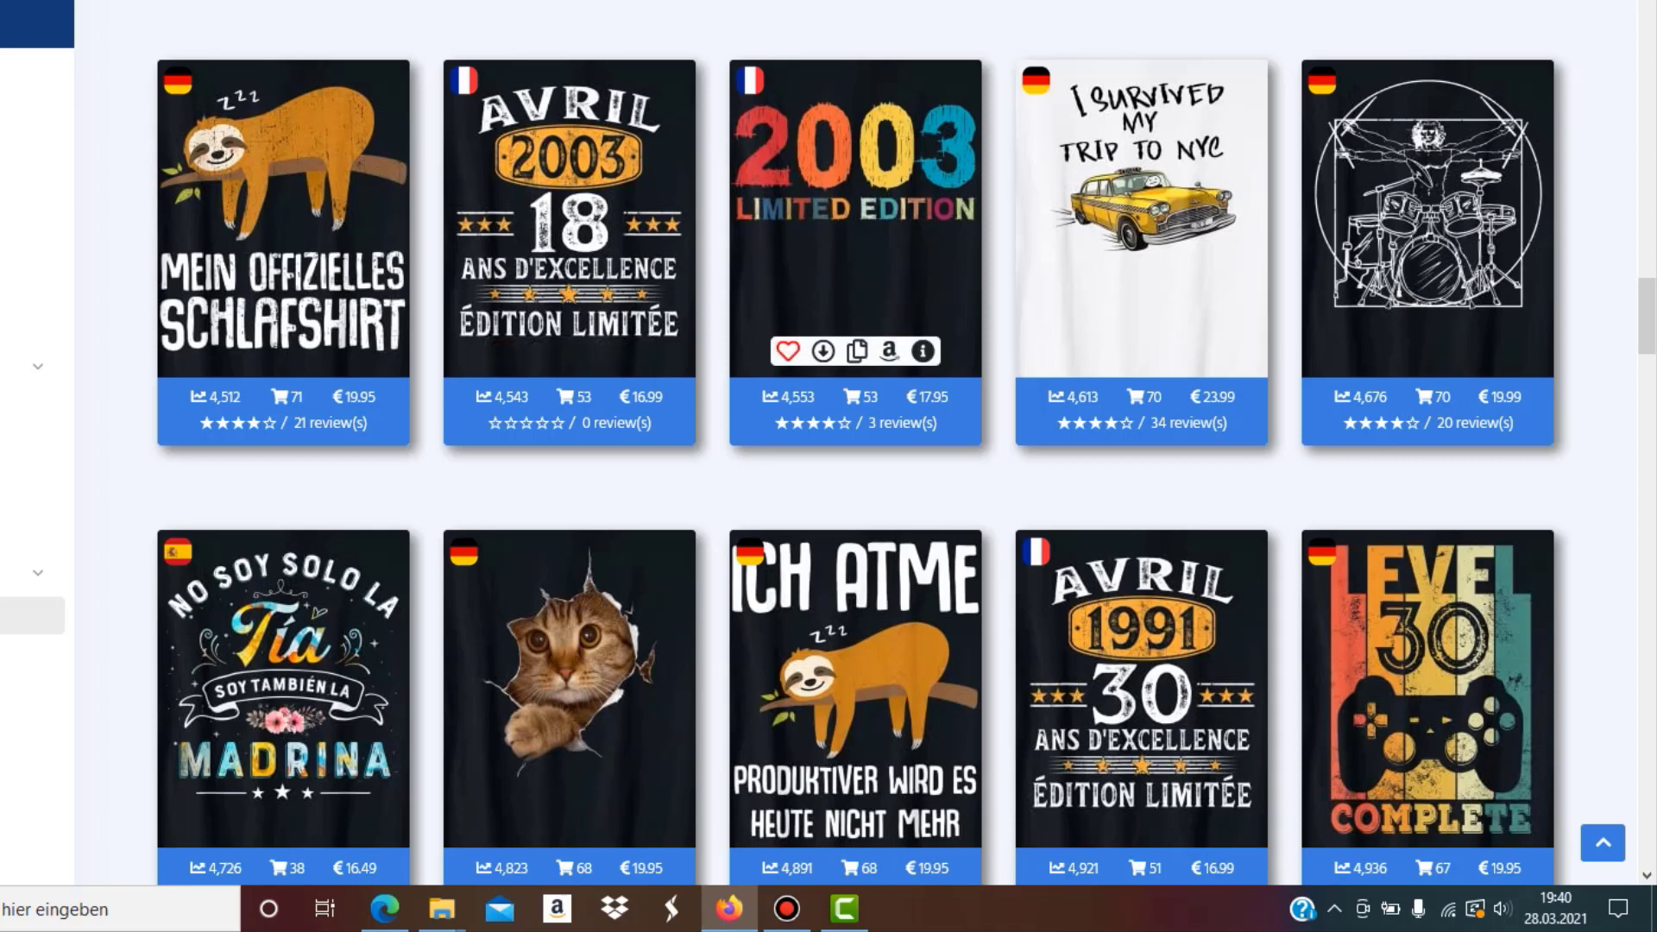
scroll(1428, 345, down, 6)
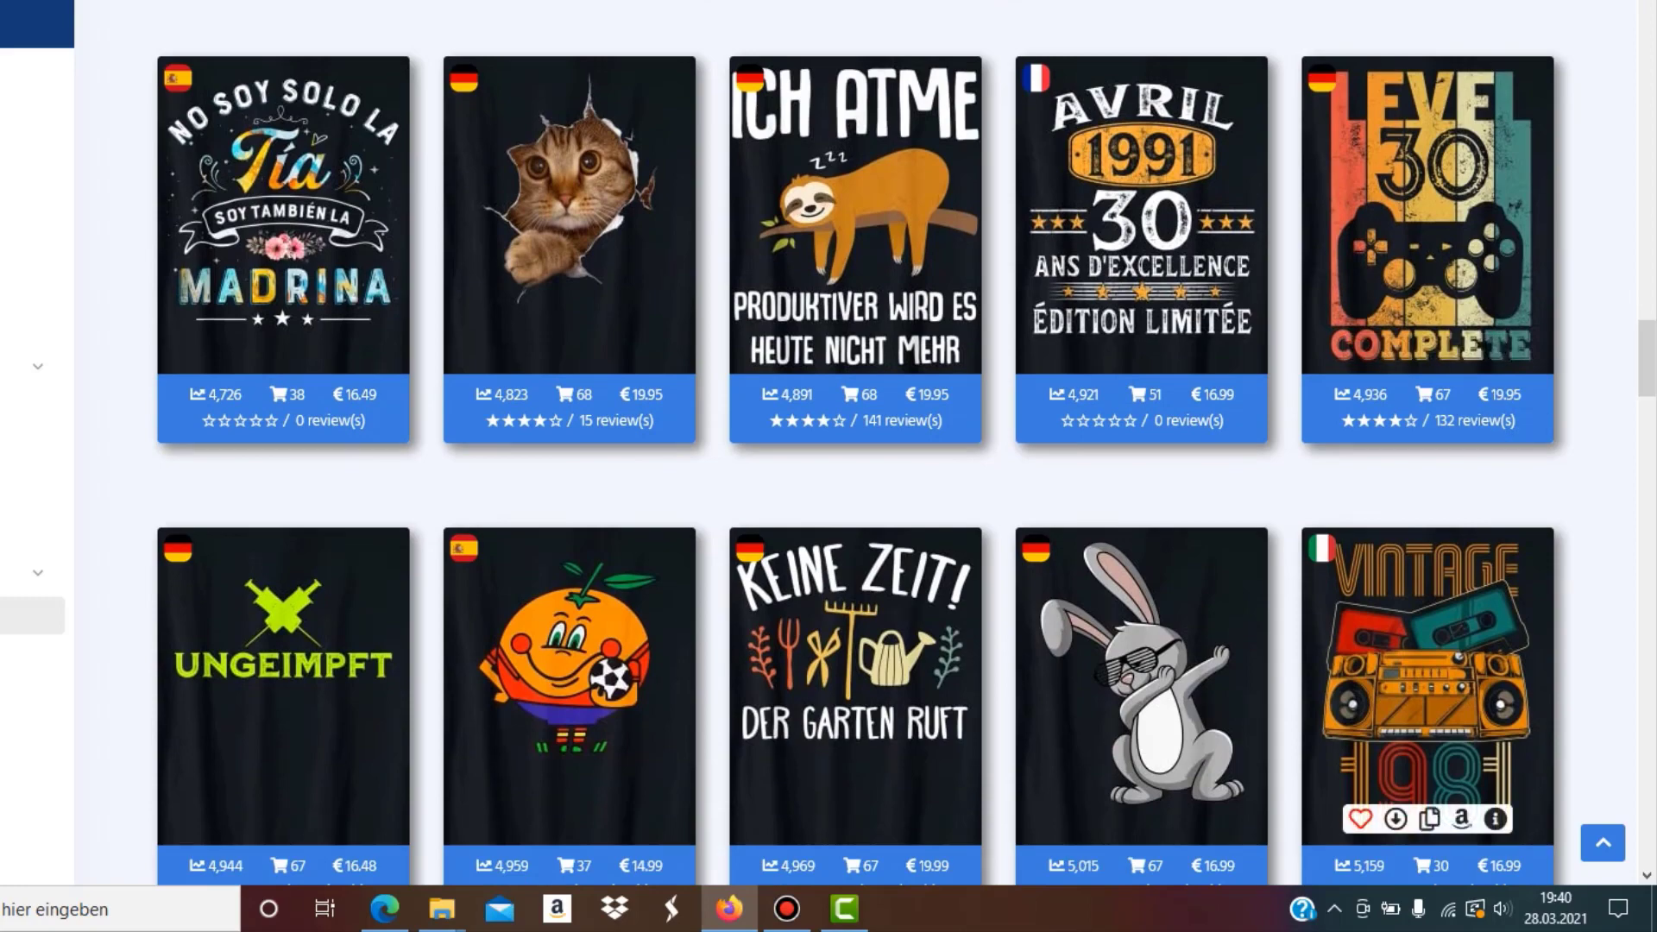
Survey the lower-ranked best sellers for further Level Complete shirts and other retro-striped or vintage designs
drag(1646, 358, 1647, 563)
mouse_move(798, 413)
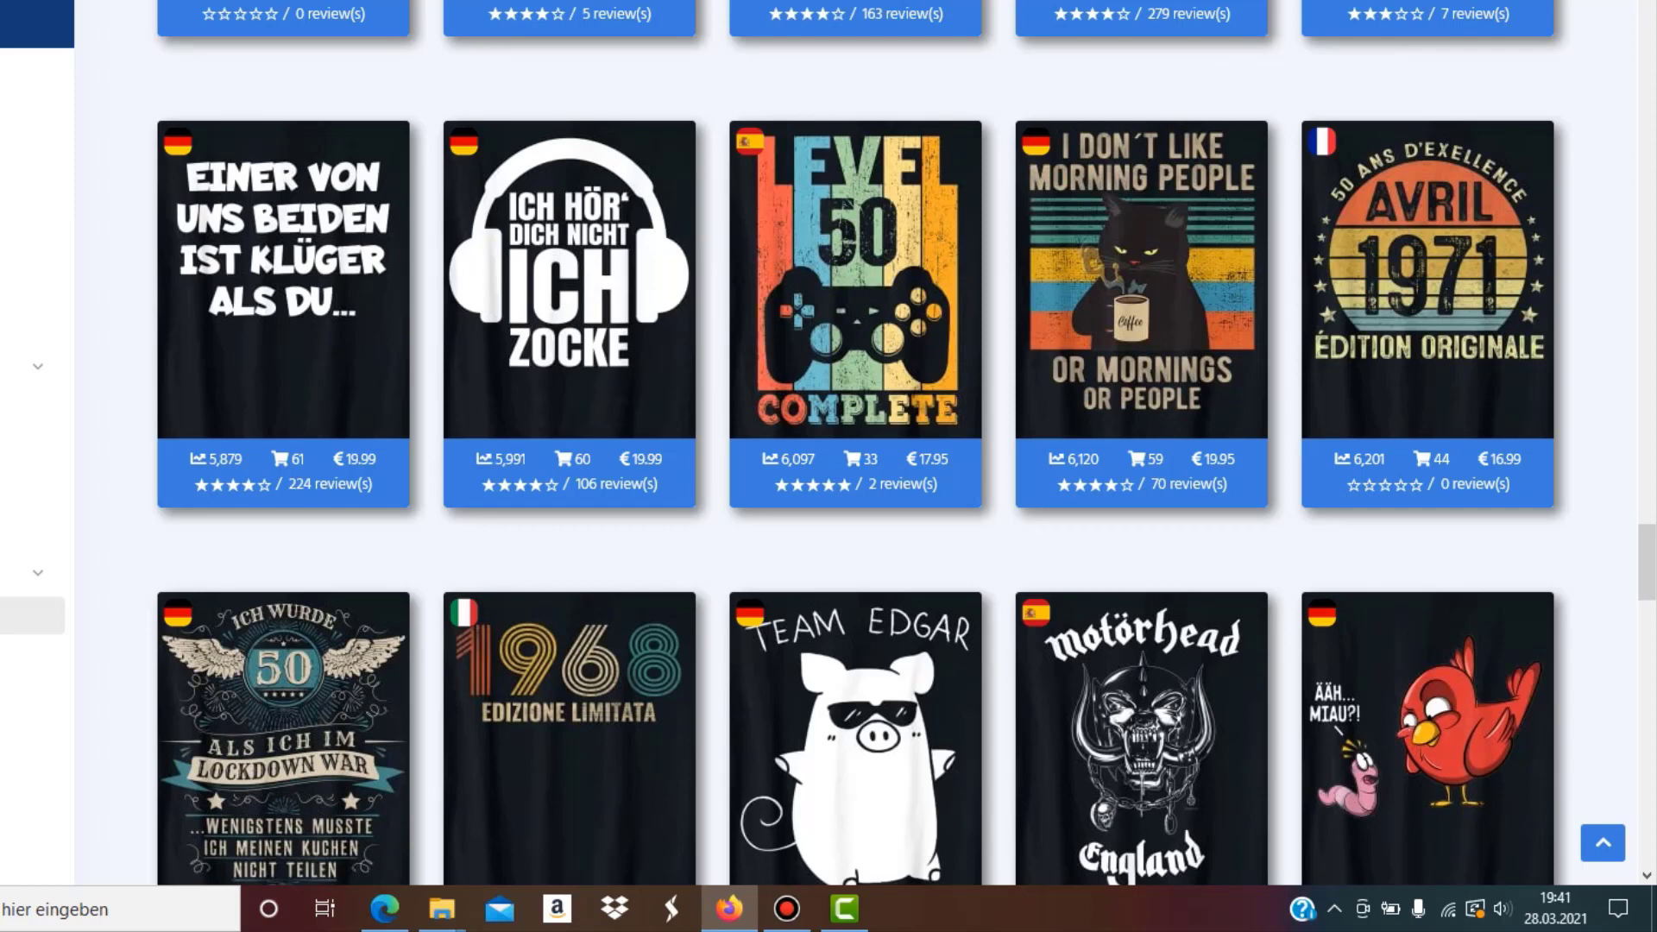
mouse_move(856, 362)
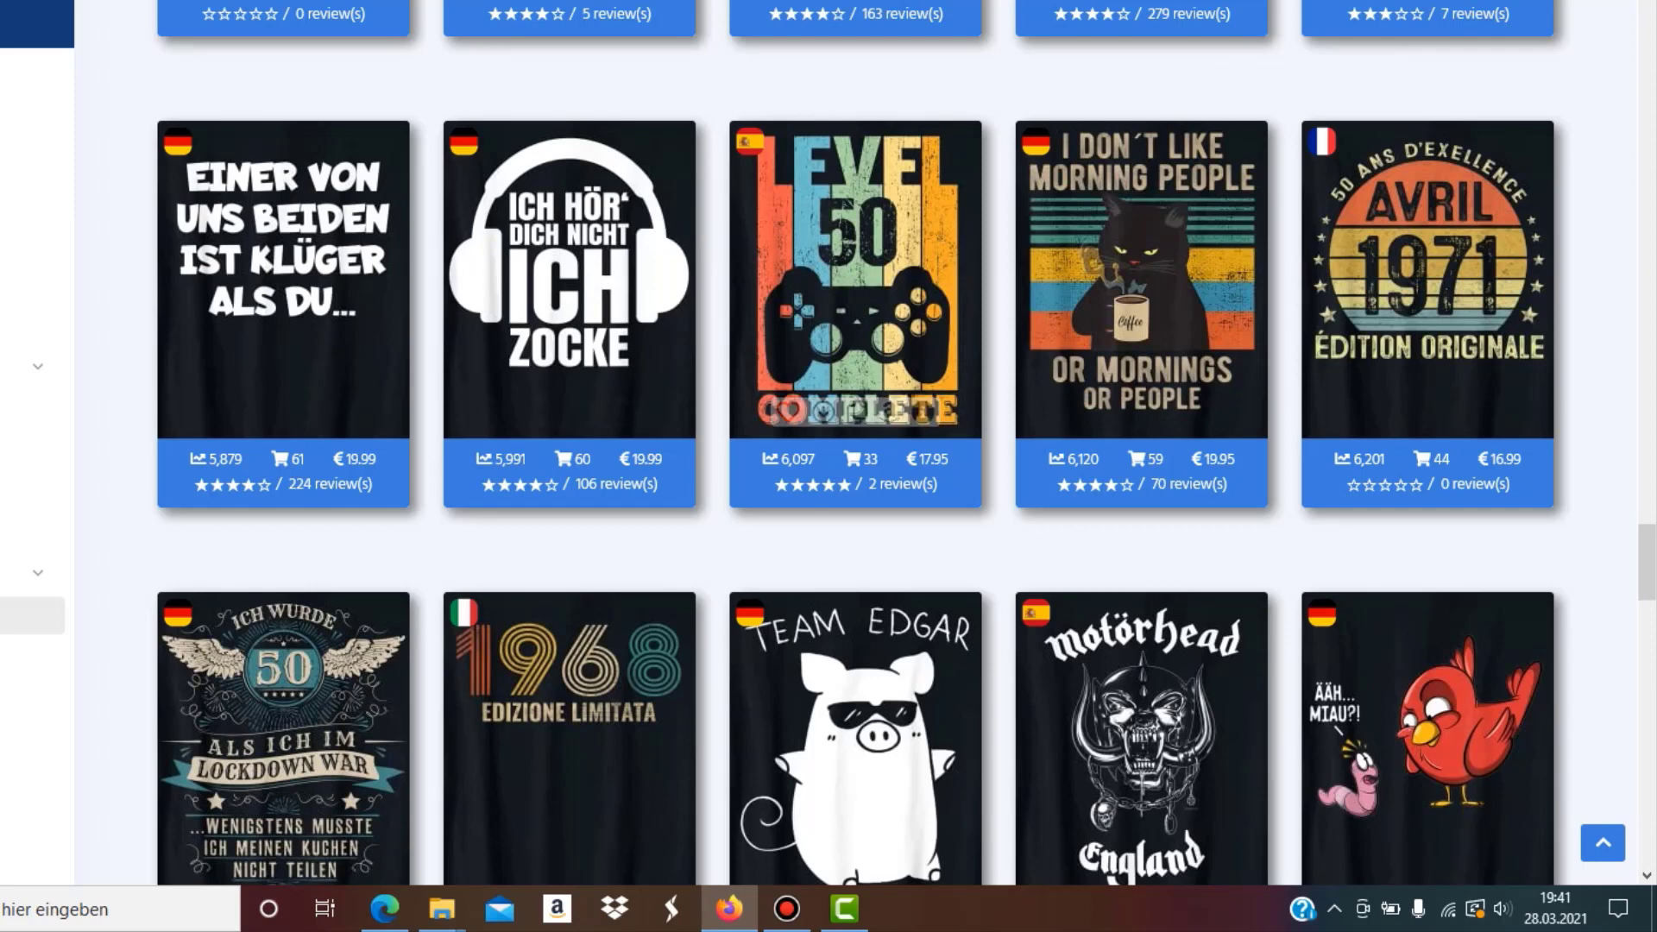
mouse_move(1141, 363)
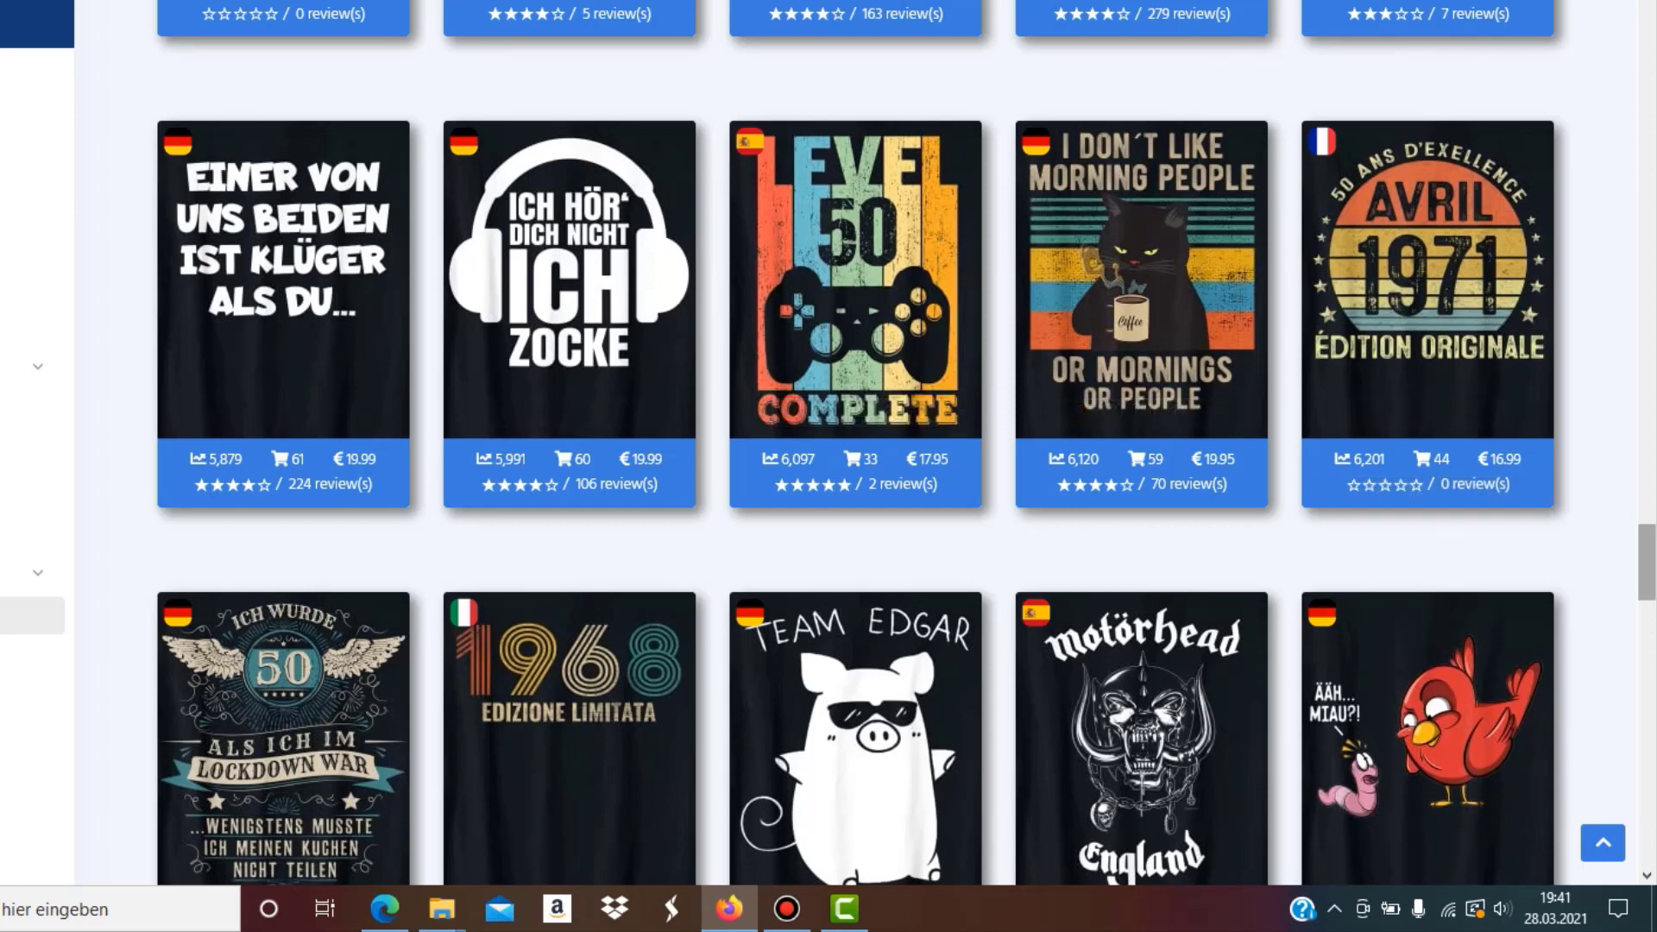
scroll(854, 466, down, 2)
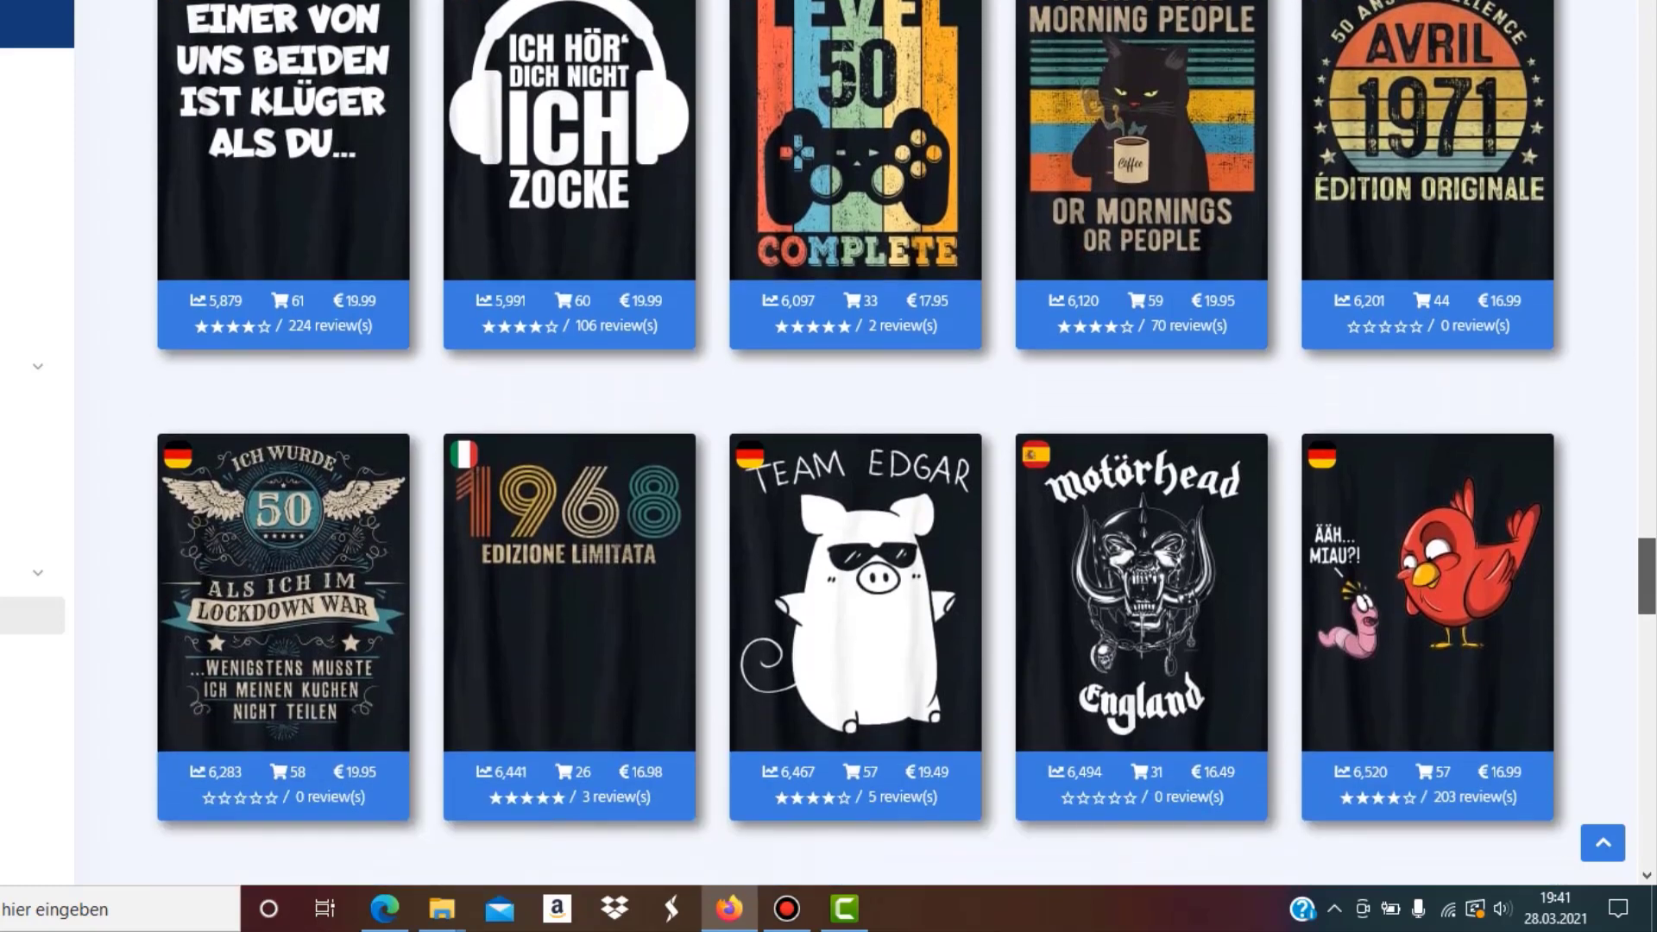
scroll(922, 499, down, 7)
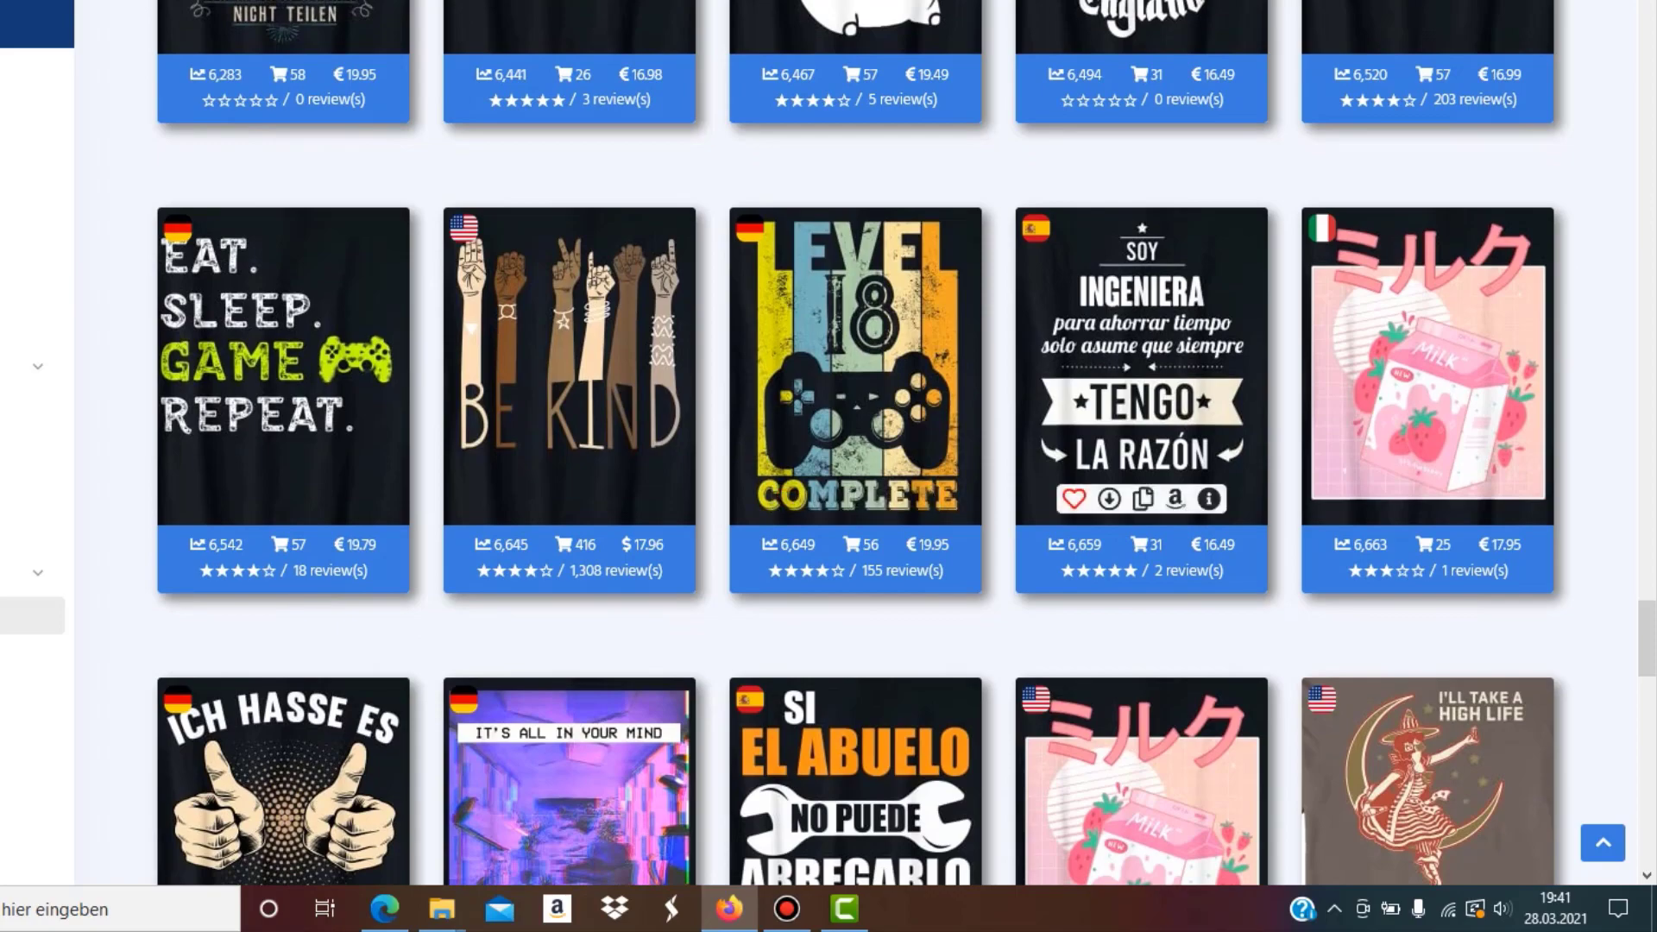
scroll(828, 441, down, 10)
scroll(828, 442, up, 10)
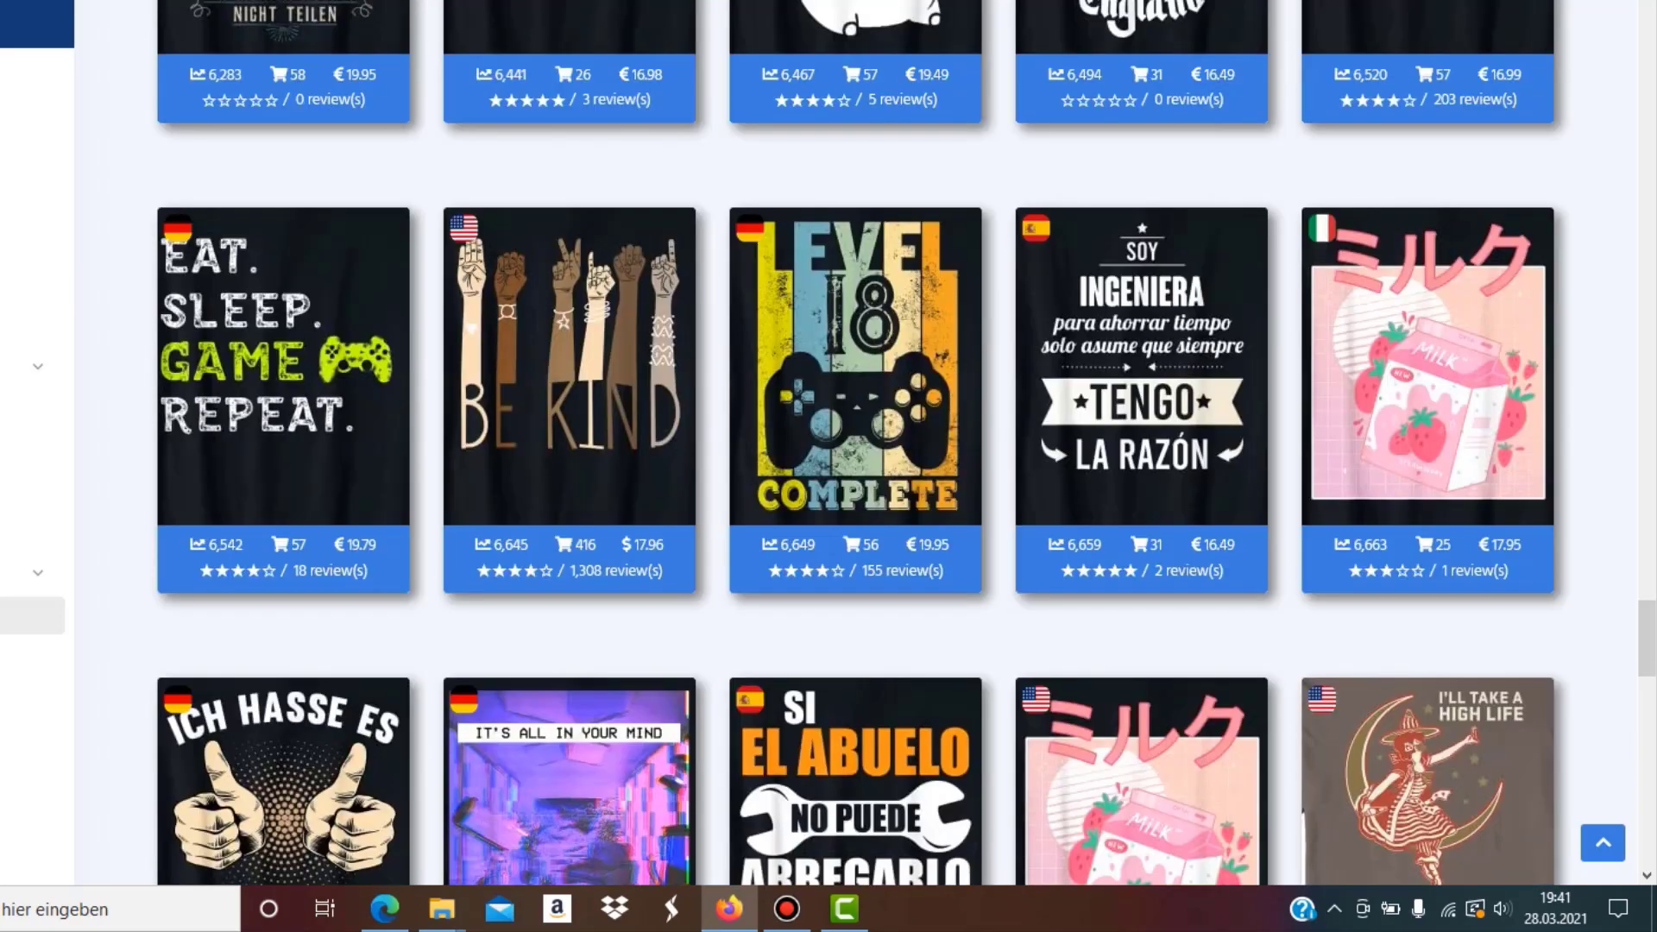
scroll(829, 442, down, 15)
scroll(829, 442, down, 8)
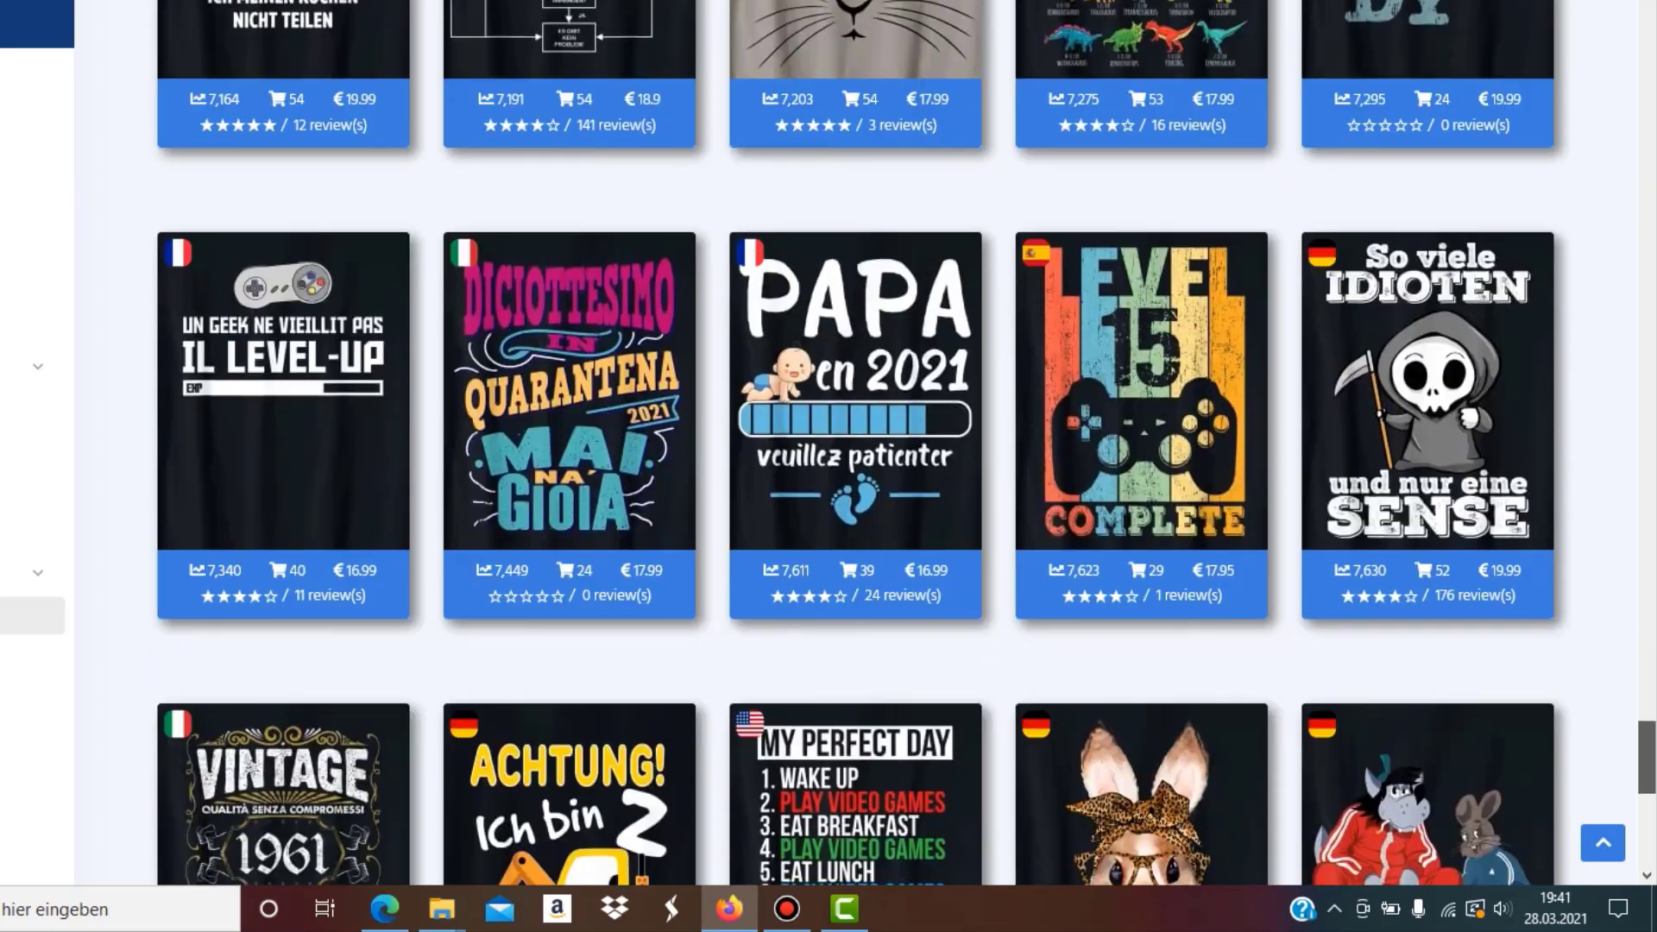
scroll(829, 442, up, 5)
scroll(829, 442, down, 15)
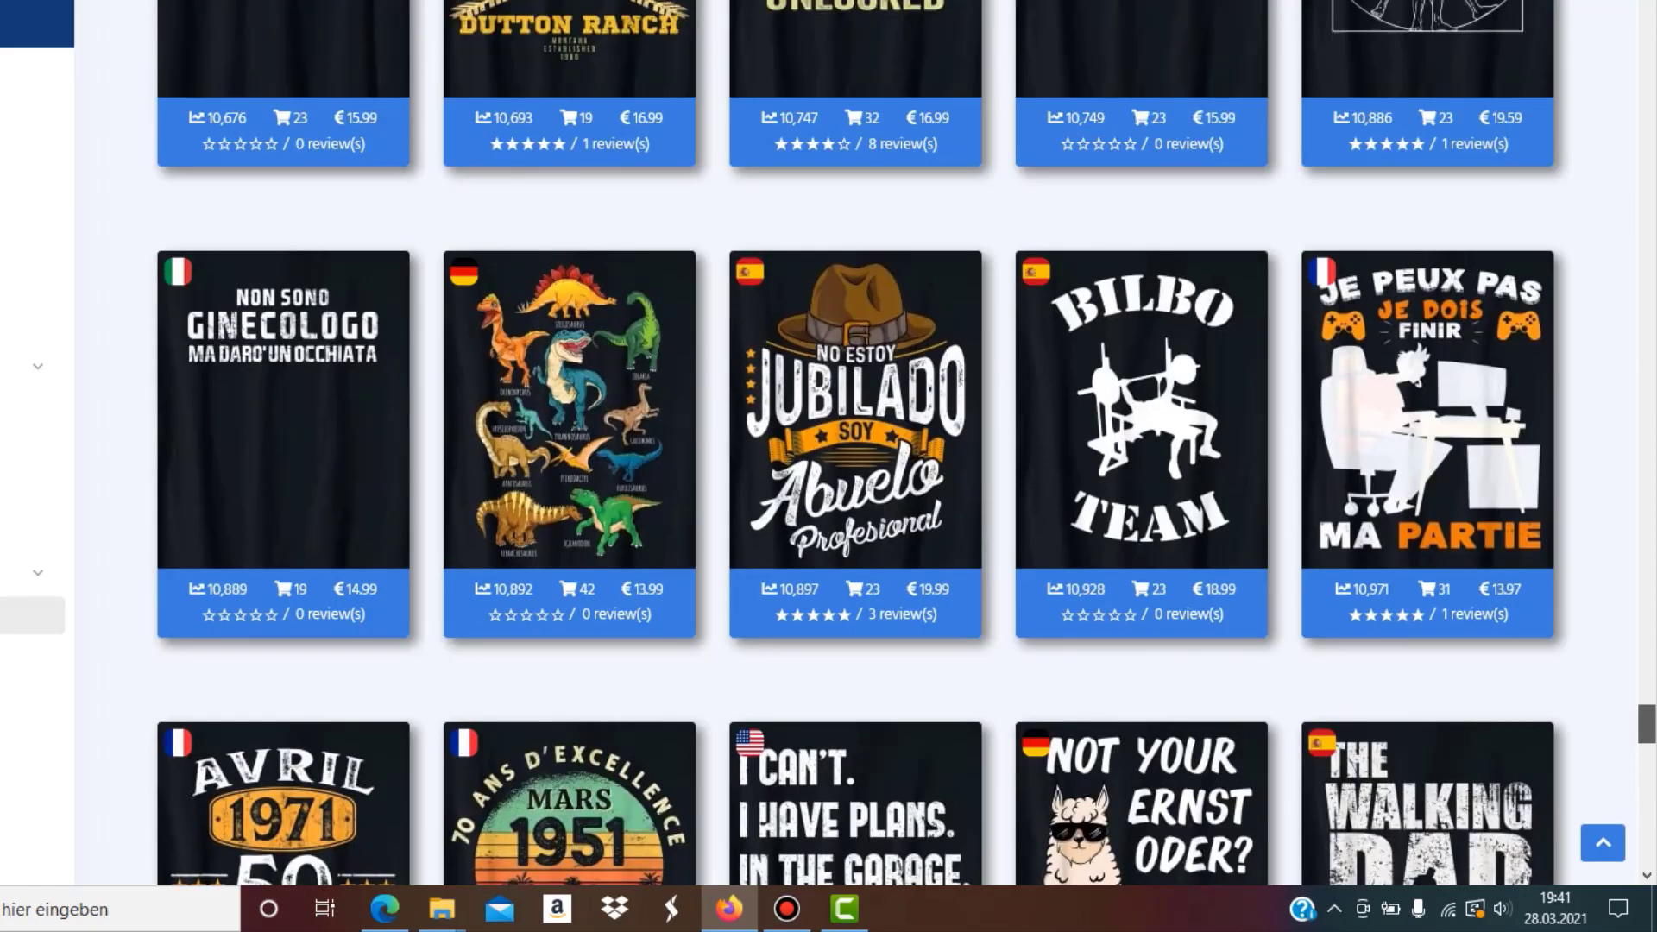
scroll(829, 442, up, 5)
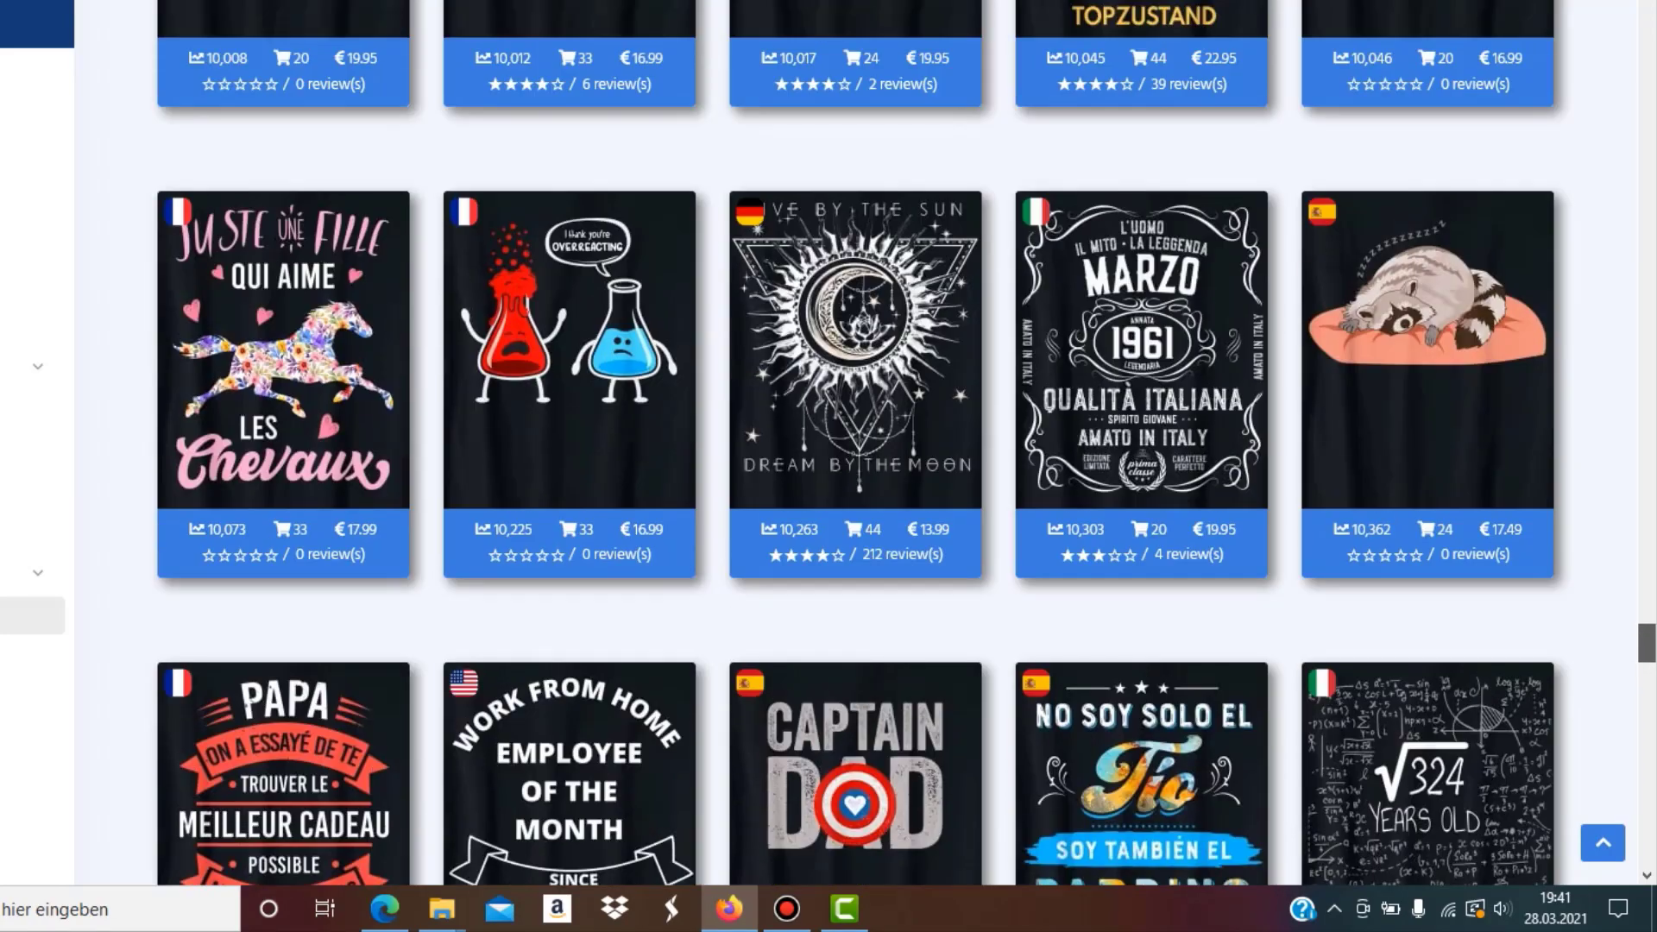
scroll(828, 442, down, 20)
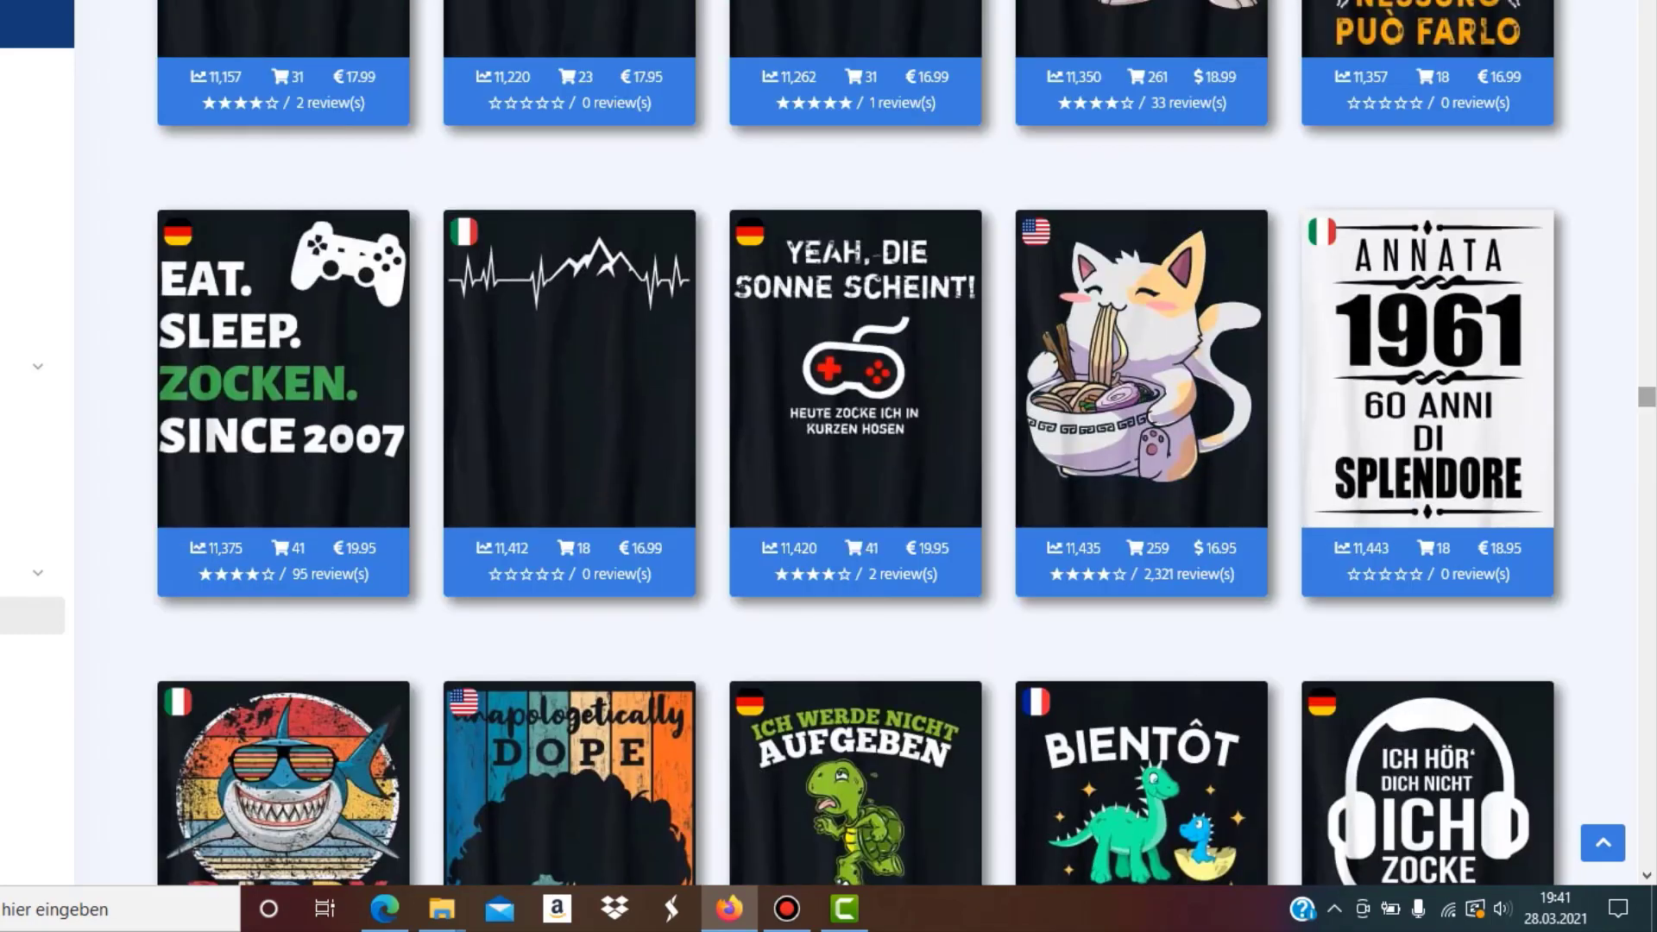
Return to the Level 40 Complete designs near the start of the best-seller list
scroll(828, 442, up, 15)
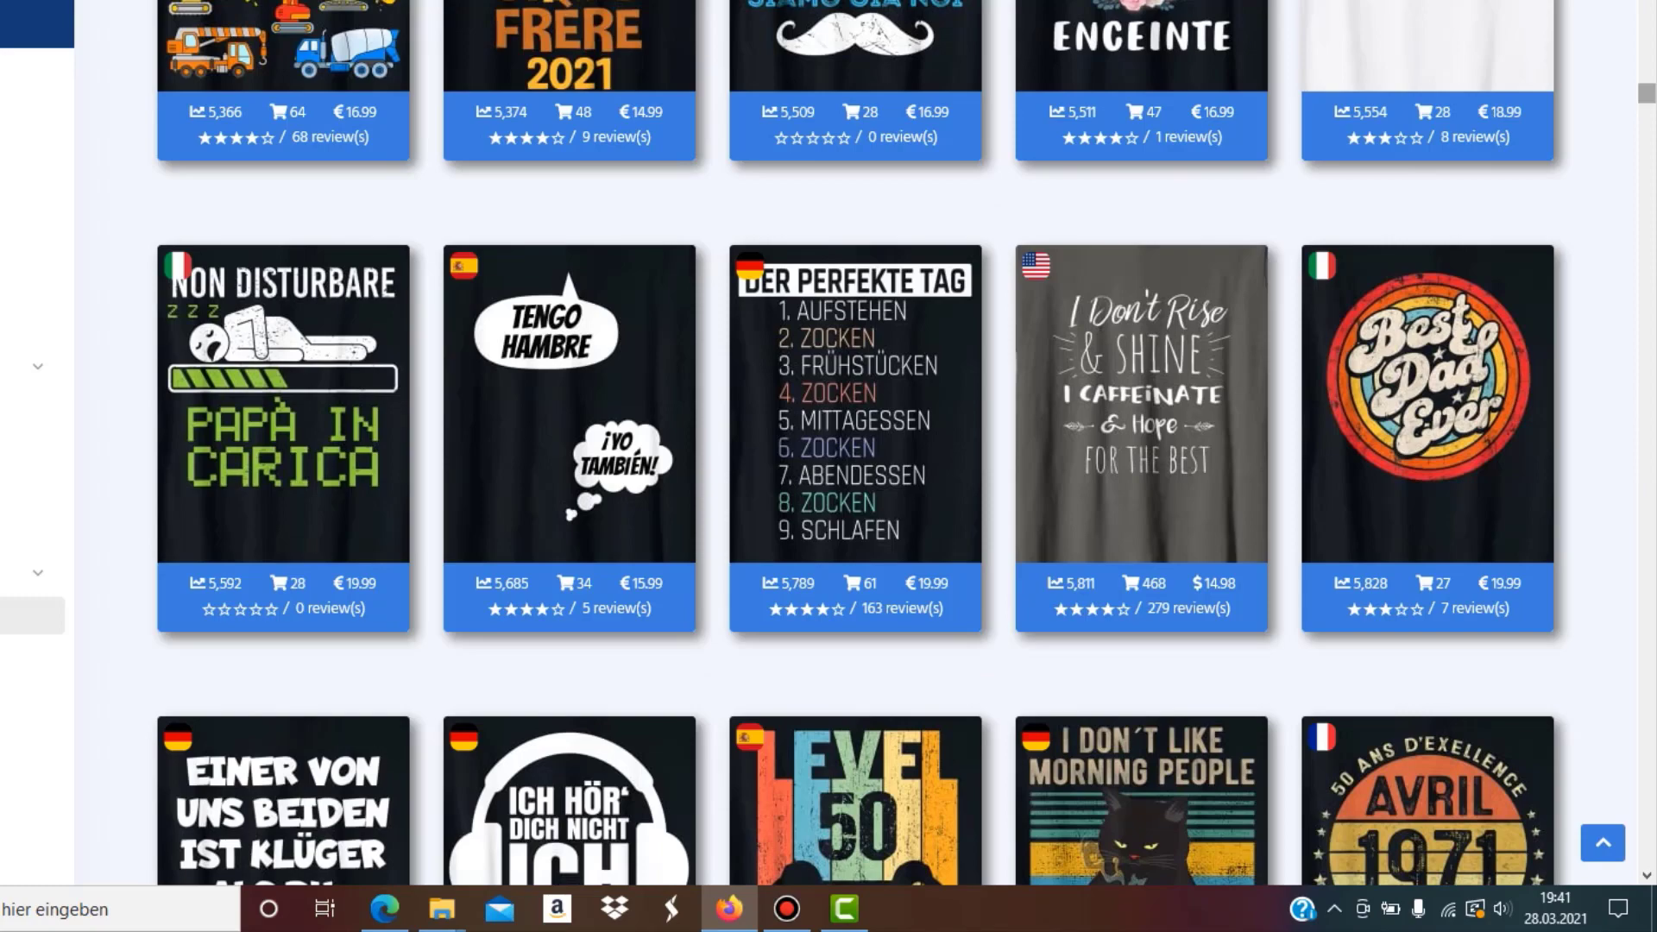
scroll(828, 442, up, 8)
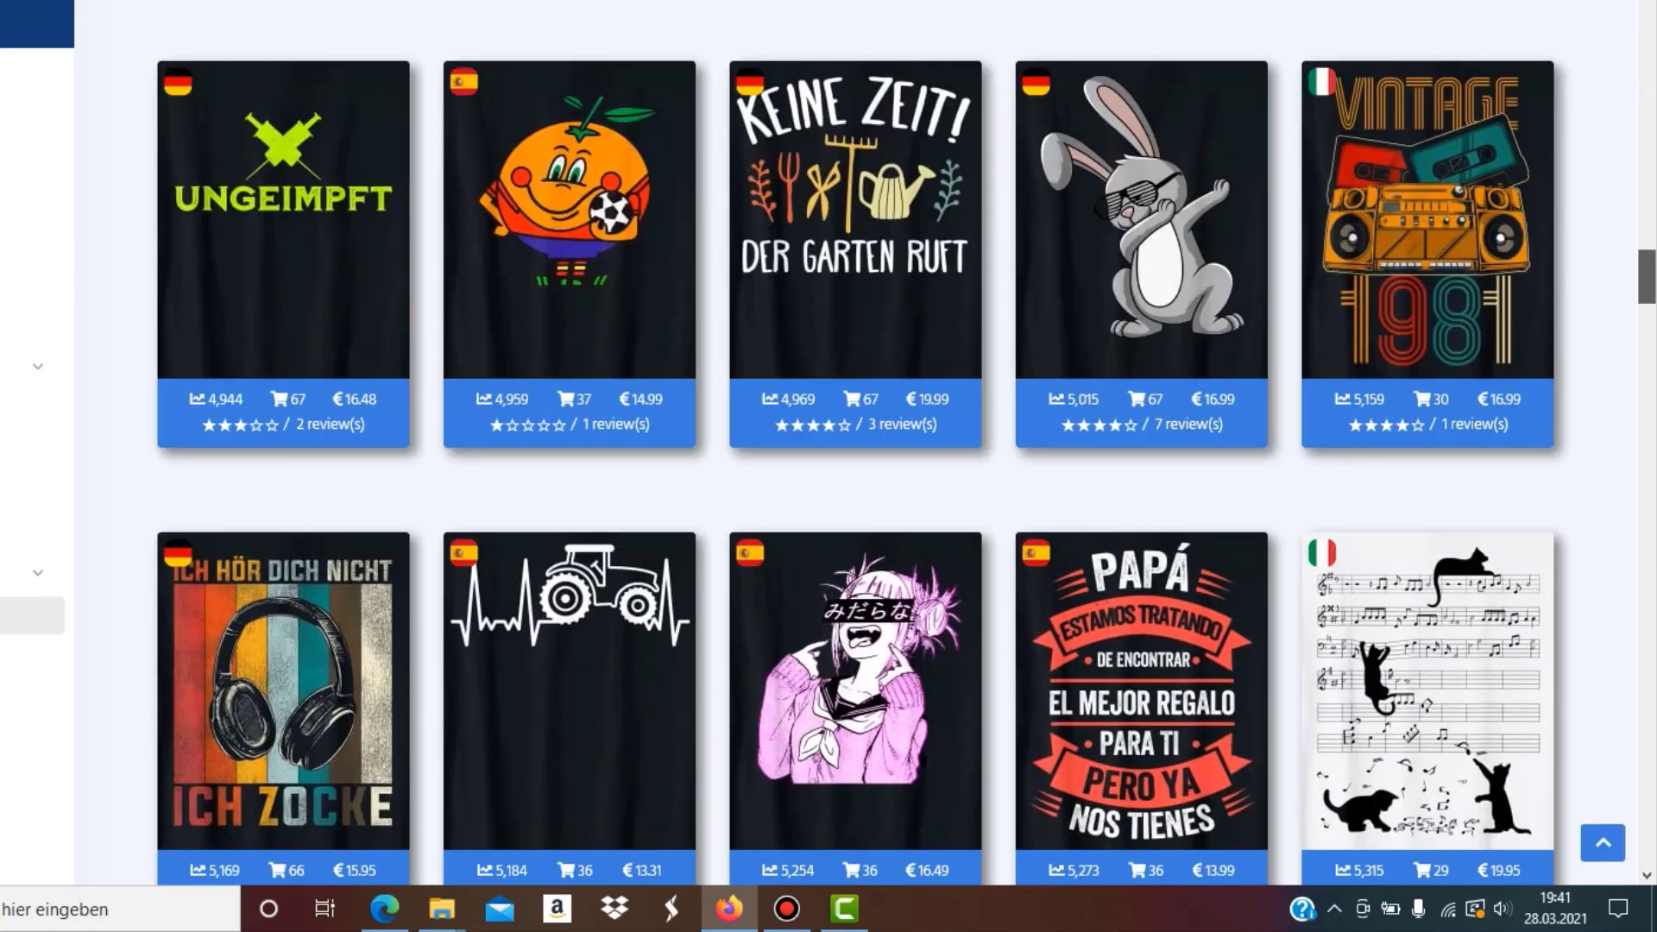
scroll(828, 442, up, 10)
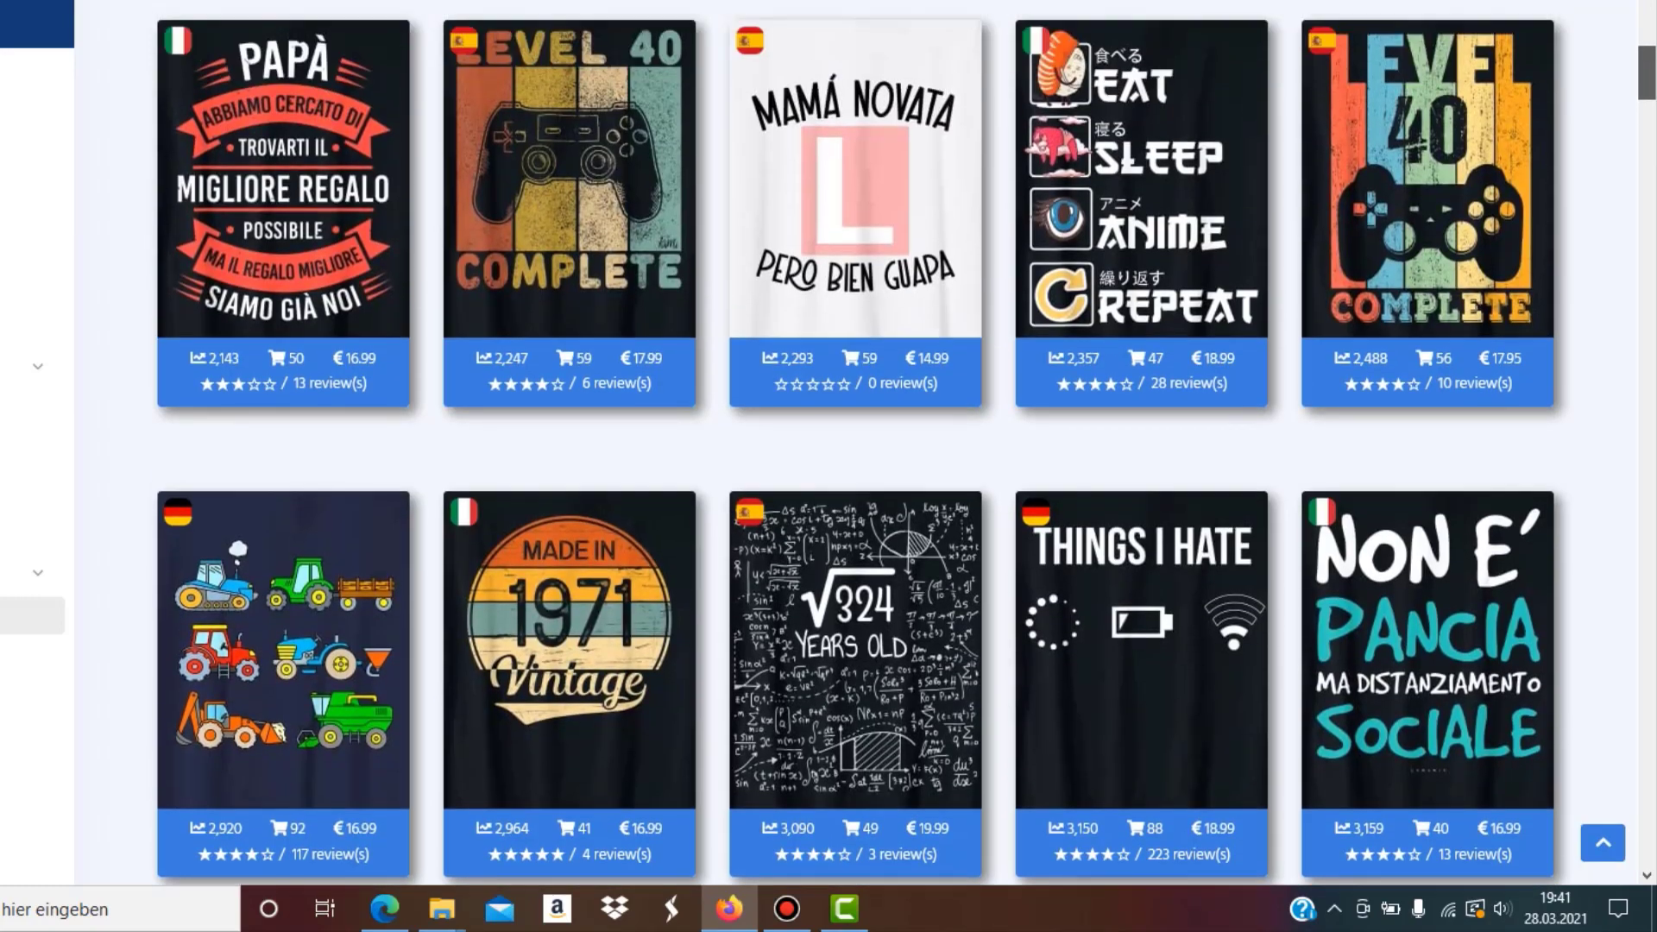
scroll(828, 442, up, 1)
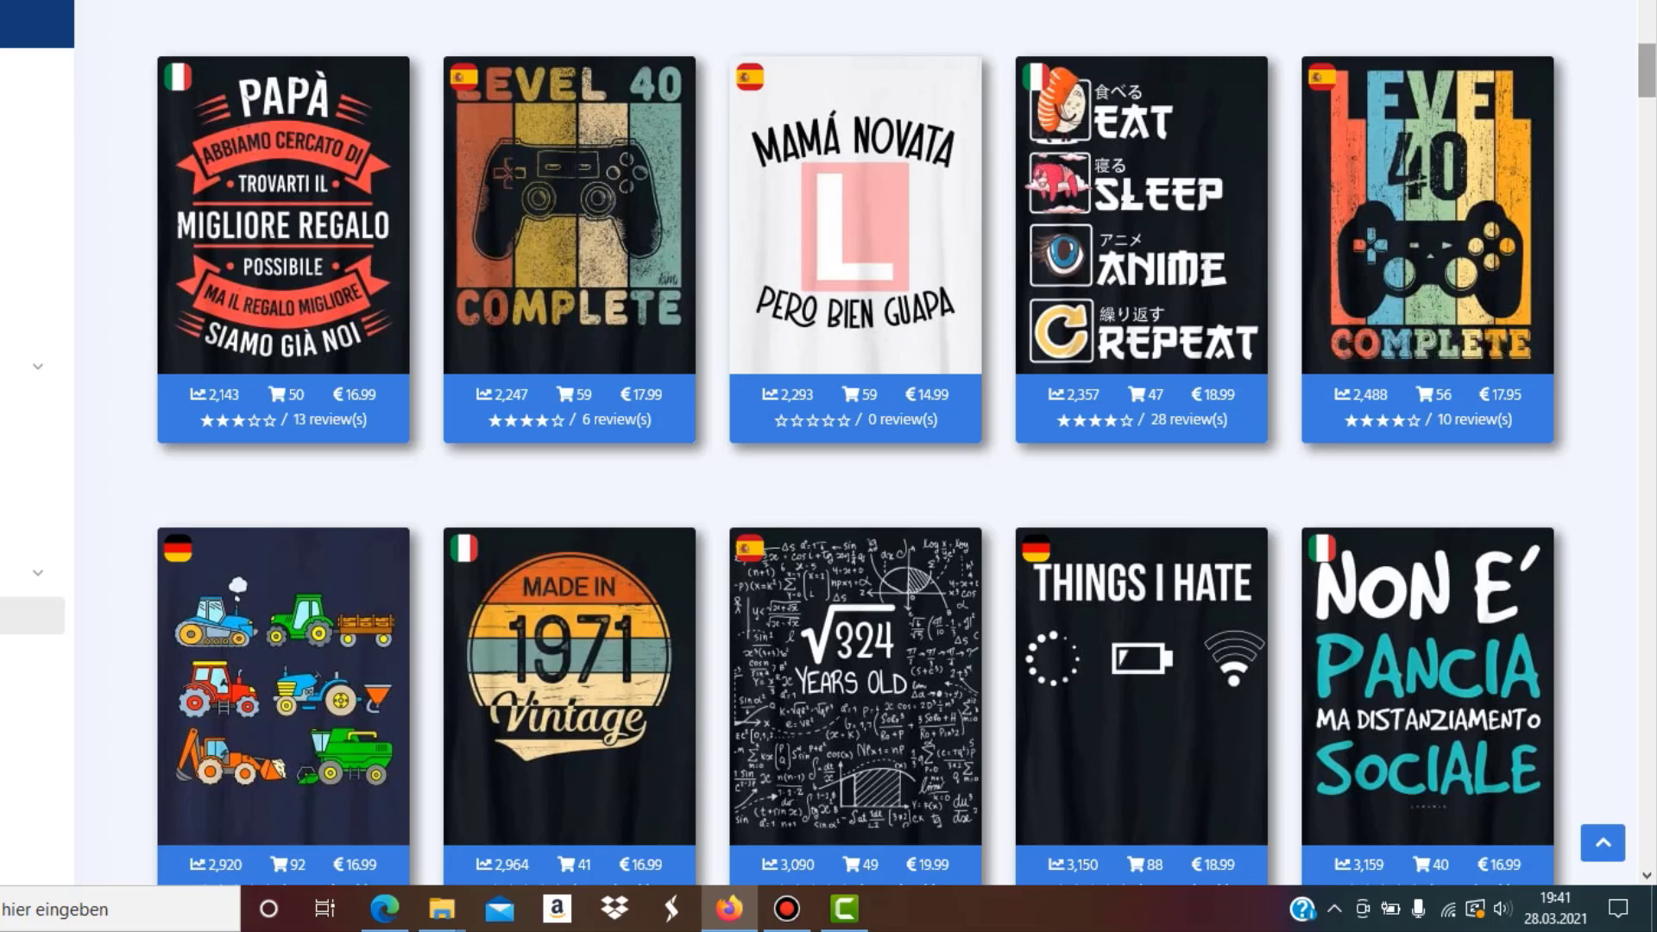
scroll(860, 443, up, 2)
scroll(1427, 389, up, 2)
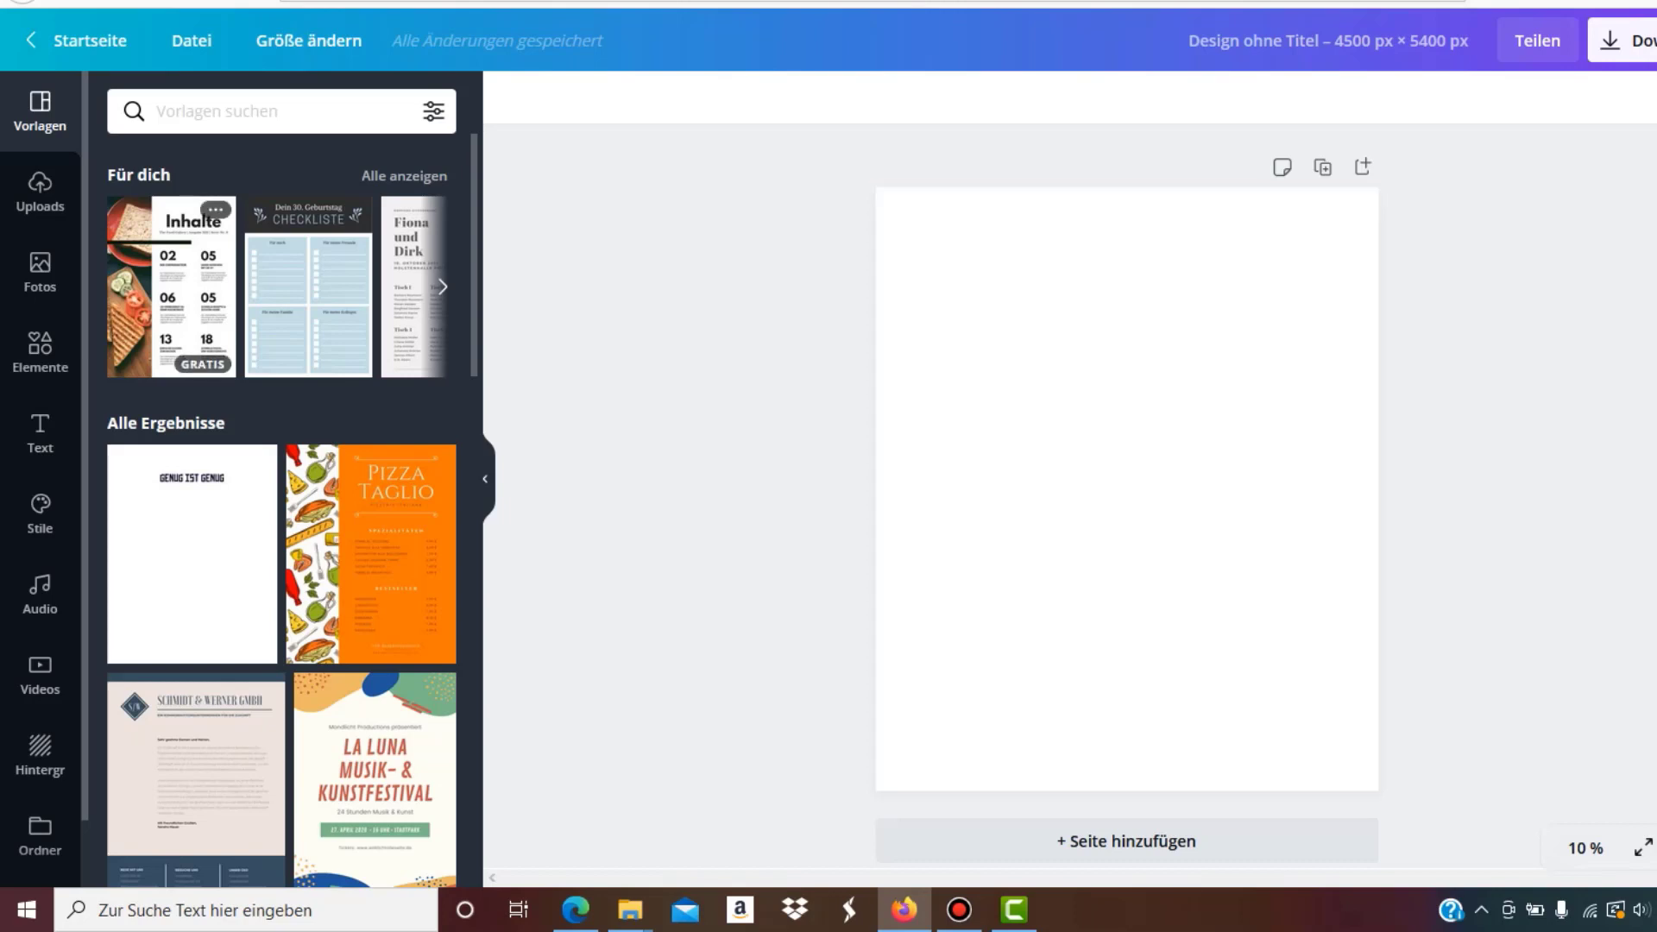
Switch to the blank 4500 × 5400 px design in Canva and set its page background to black
click(1126, 487)
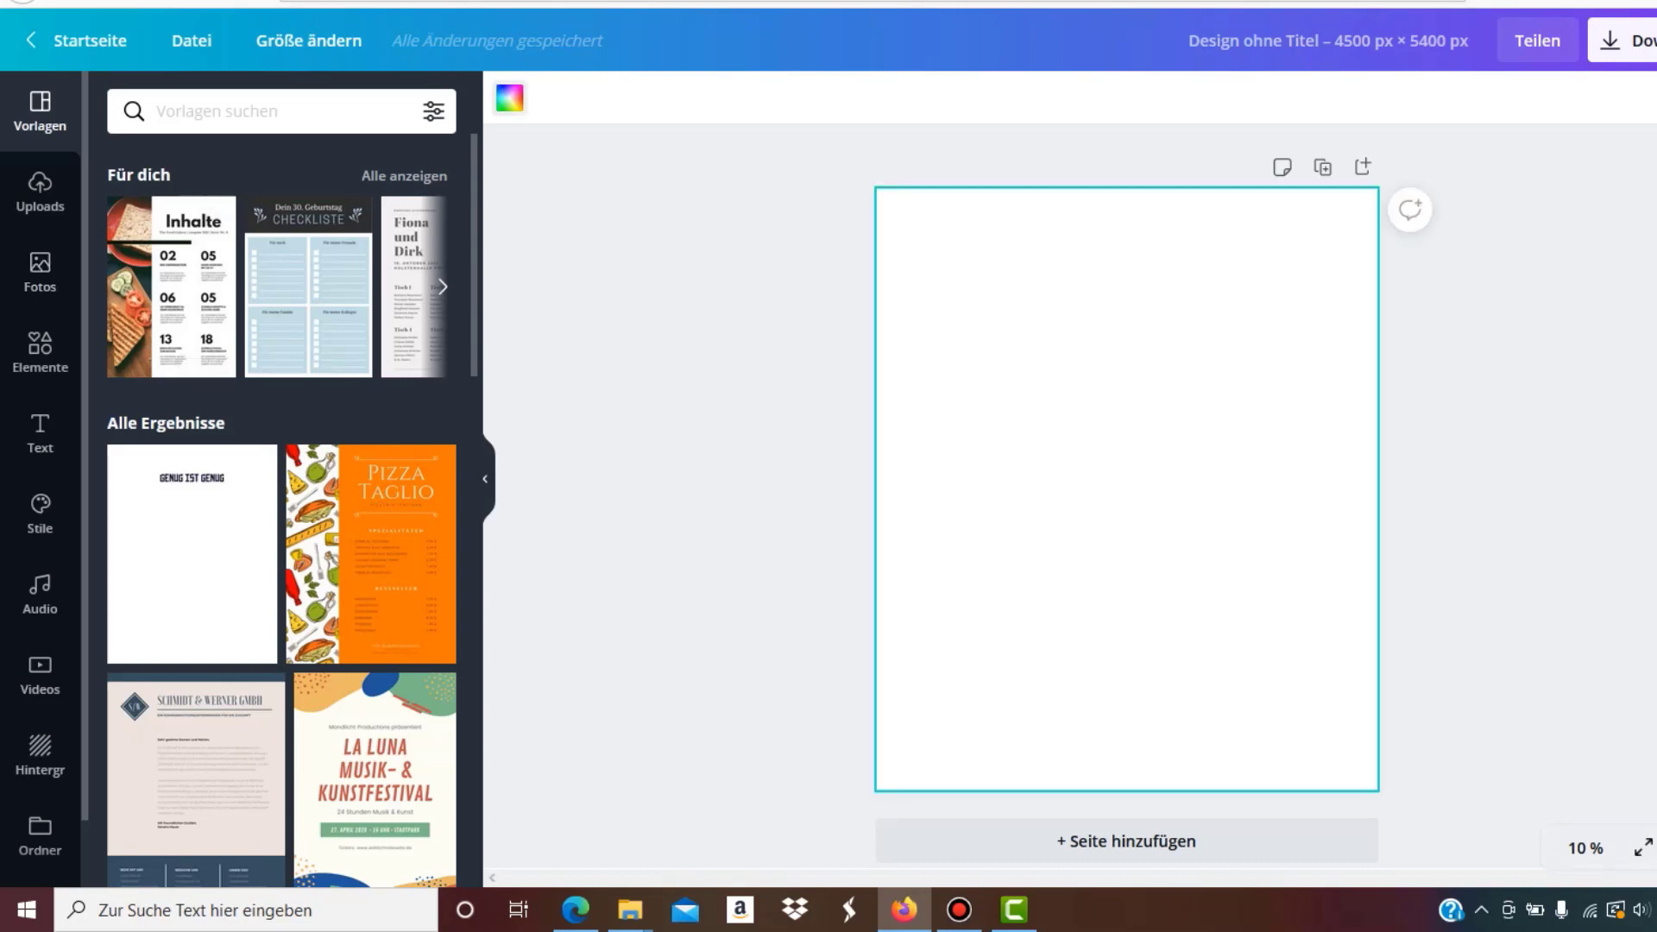
click(510, 97)
click(129, 419)
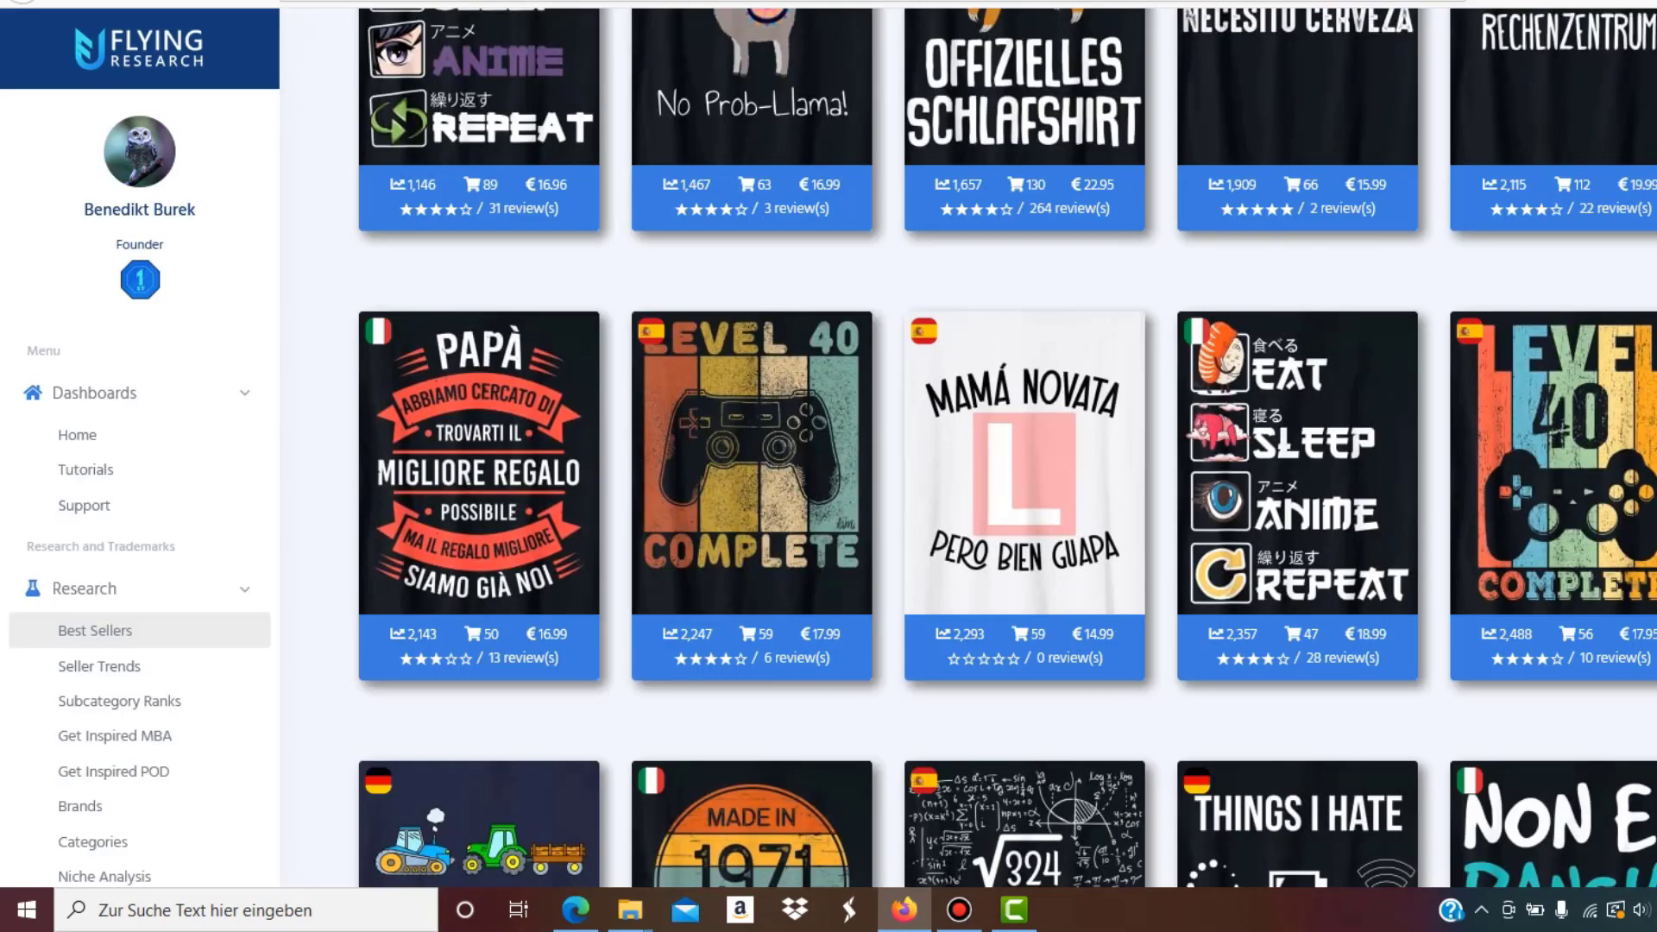
Check the Level 40 Complete reference shirt, and add the uploaded distressed graphic with five vertical retro stripes to the Canva page
mouse_move(1553, 466)
key(alt+Tab)
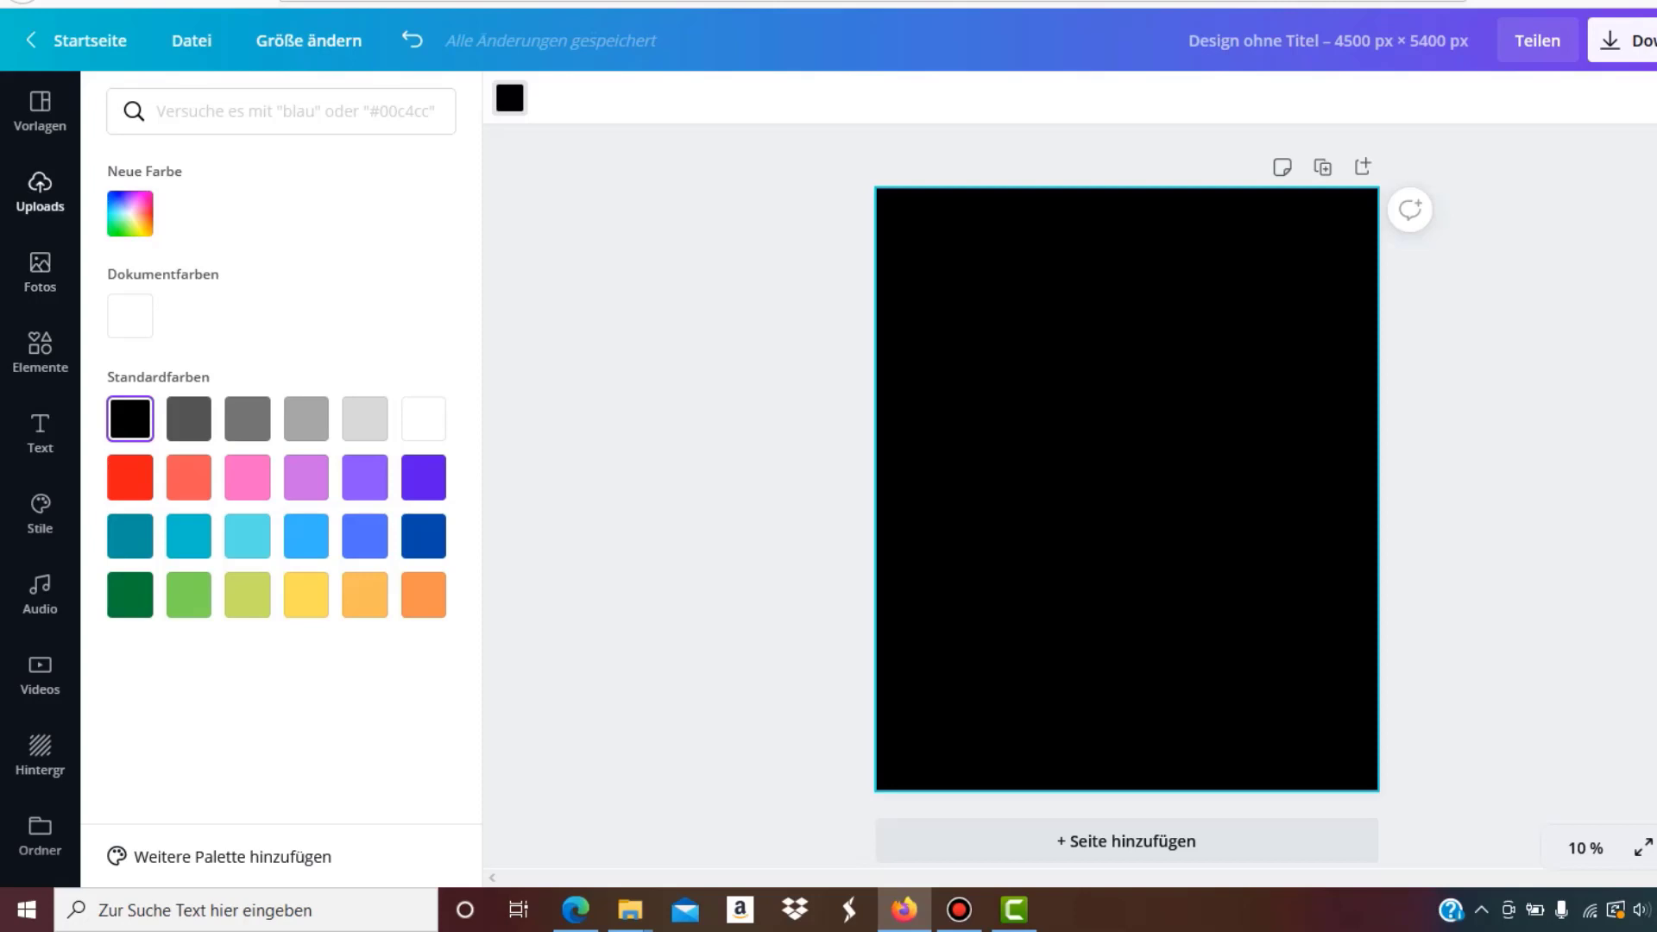
click(40, 192)
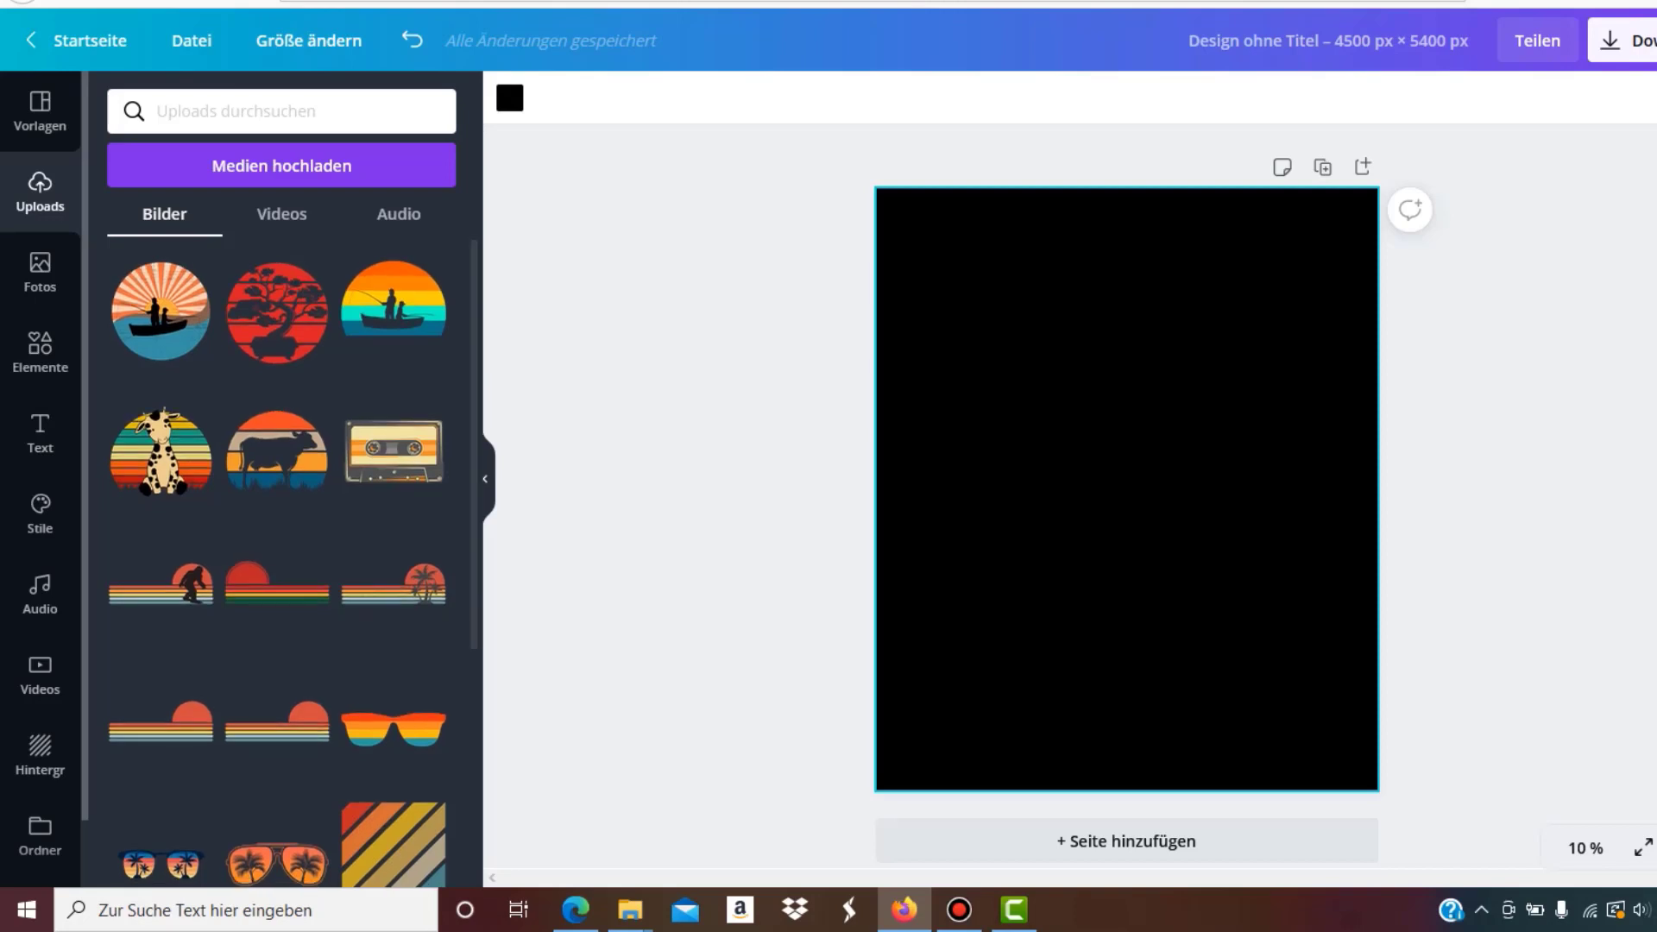
scroll(276, 561, down, 5)
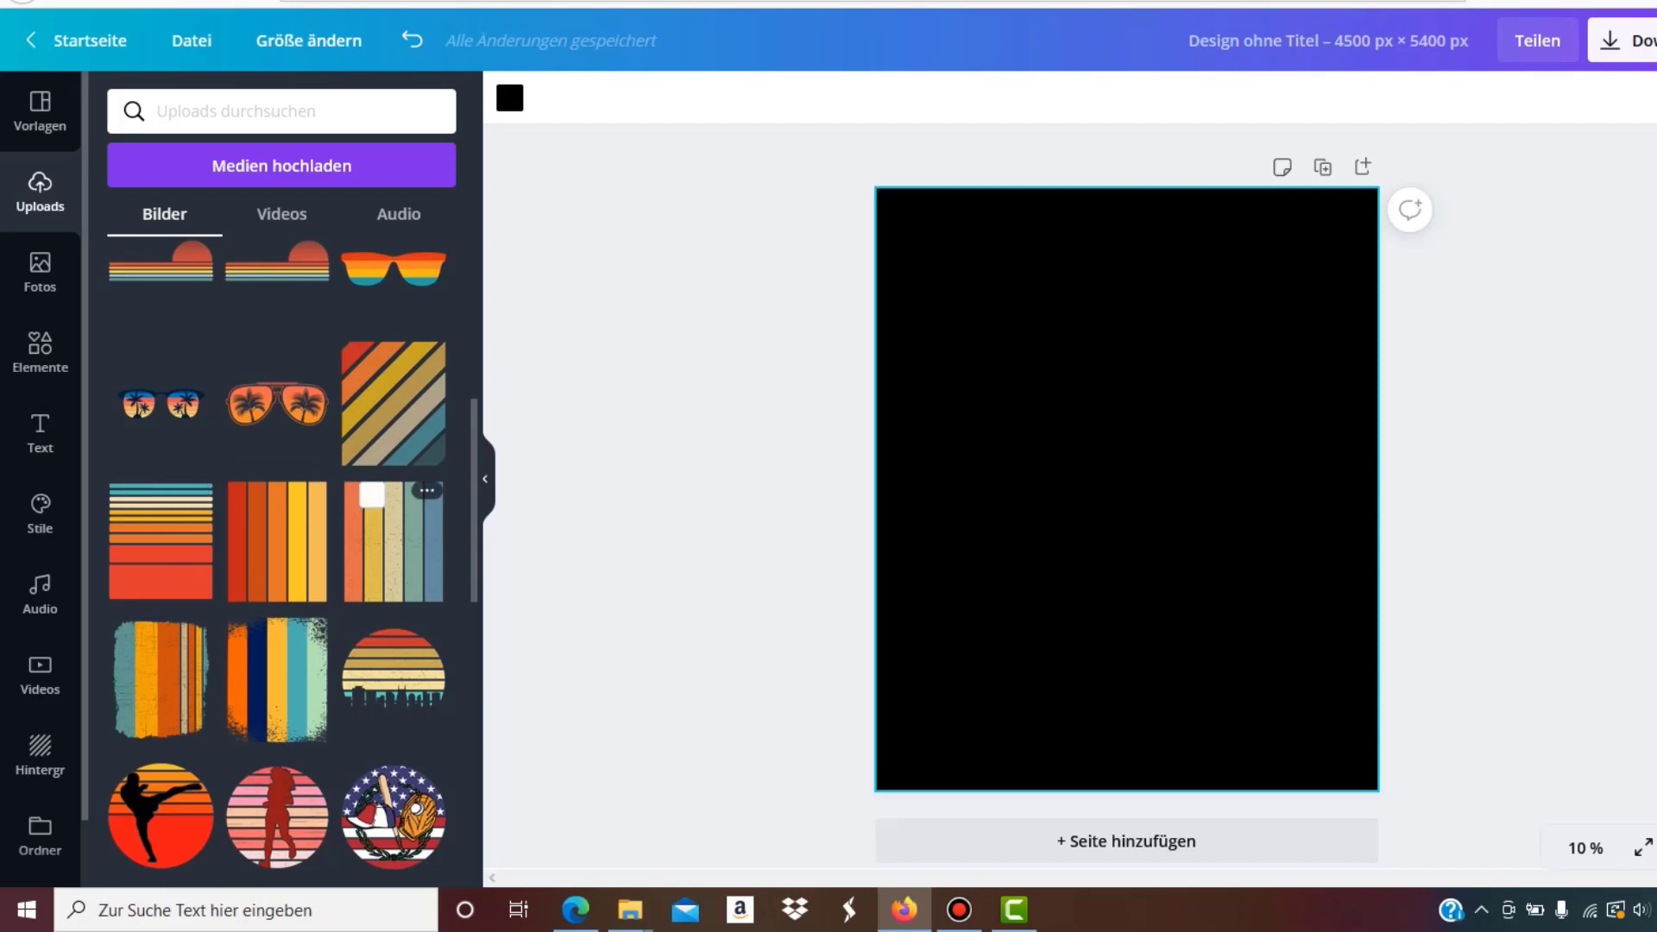
click(392, 541)
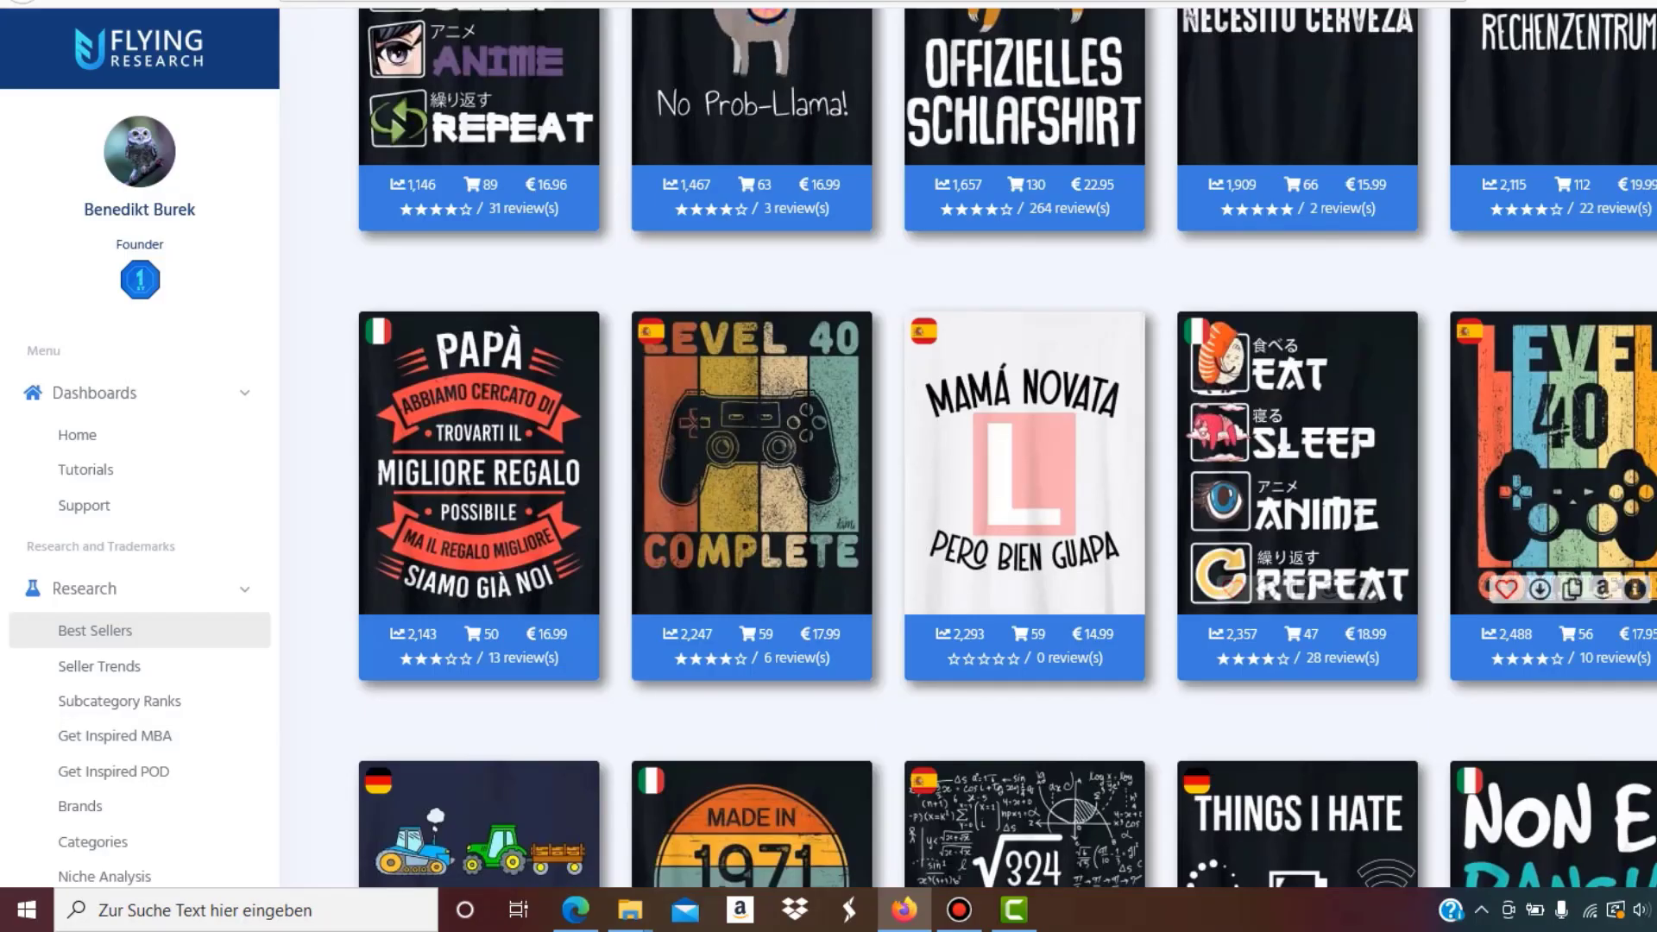
Compare the two Level 40 Complete reference shirts, and look through the uploaded retro graphics in Canva for other usable backgrounds
mouse_move(1554, 517)
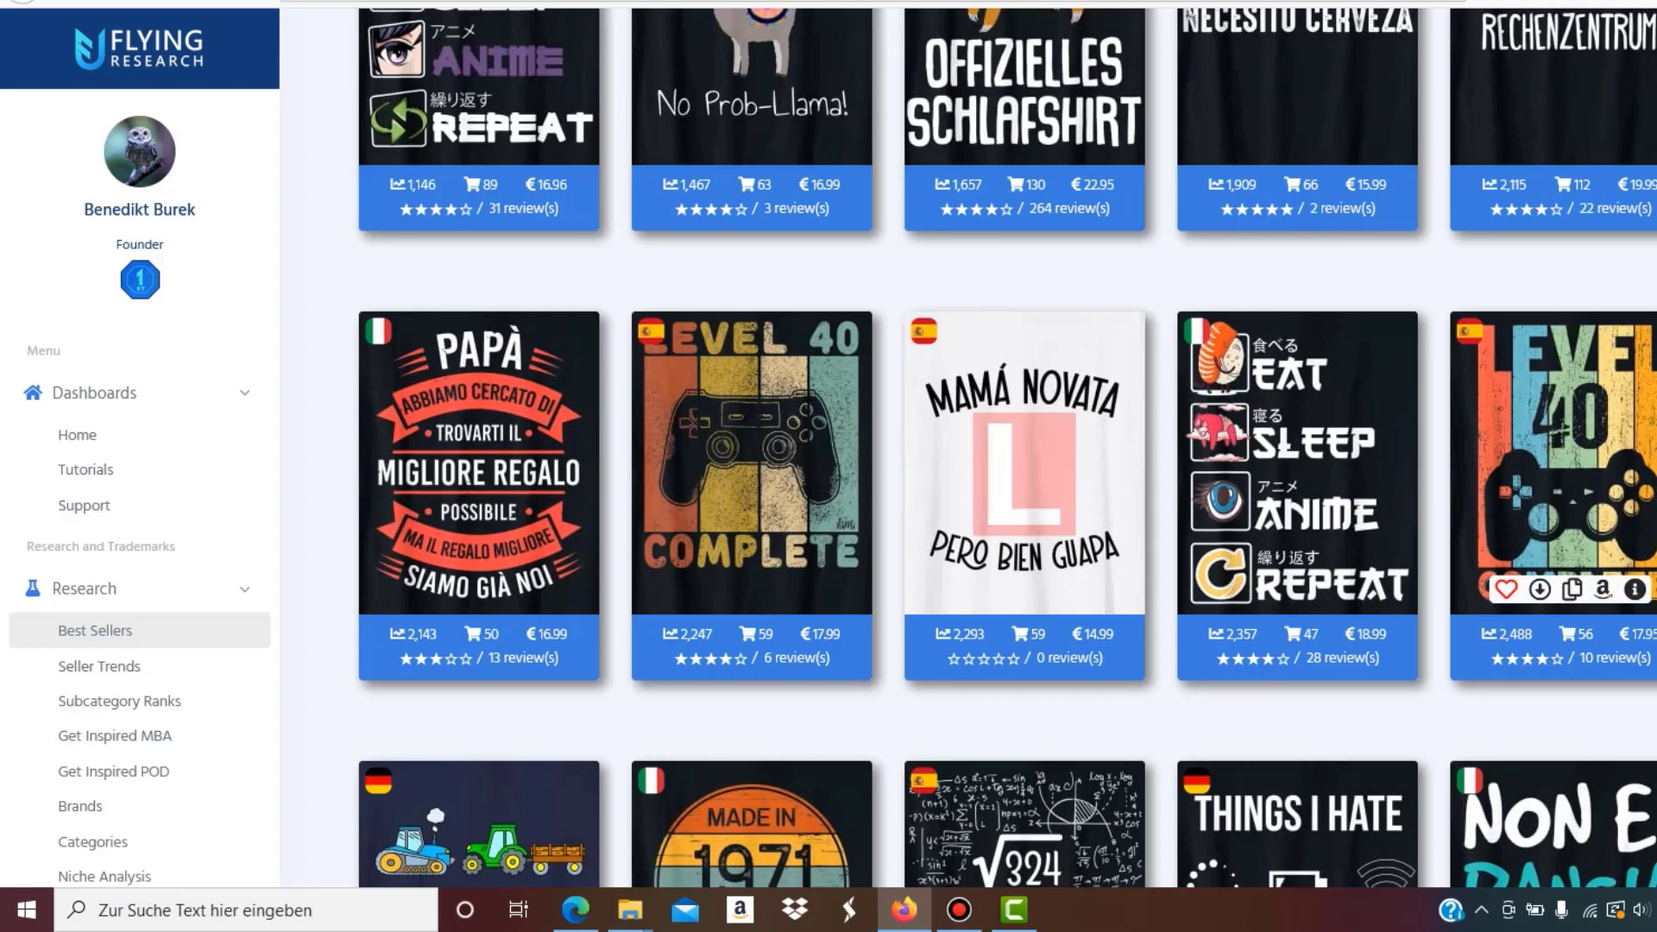
mouse_move(752, 466)
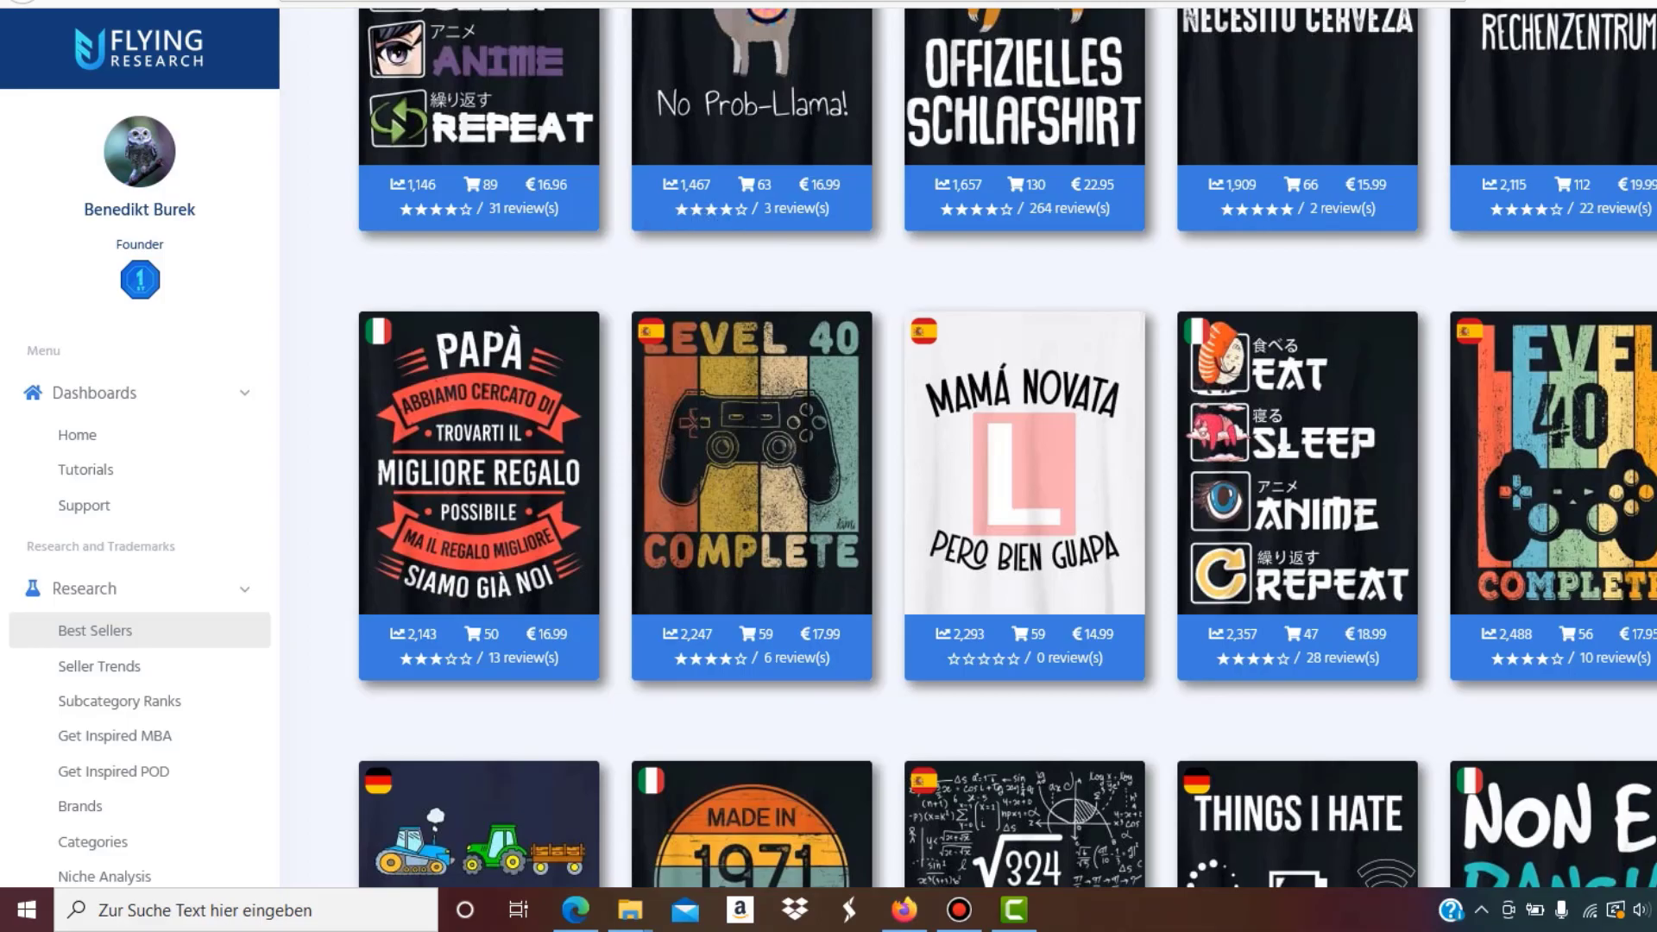
key(alt+Tab)
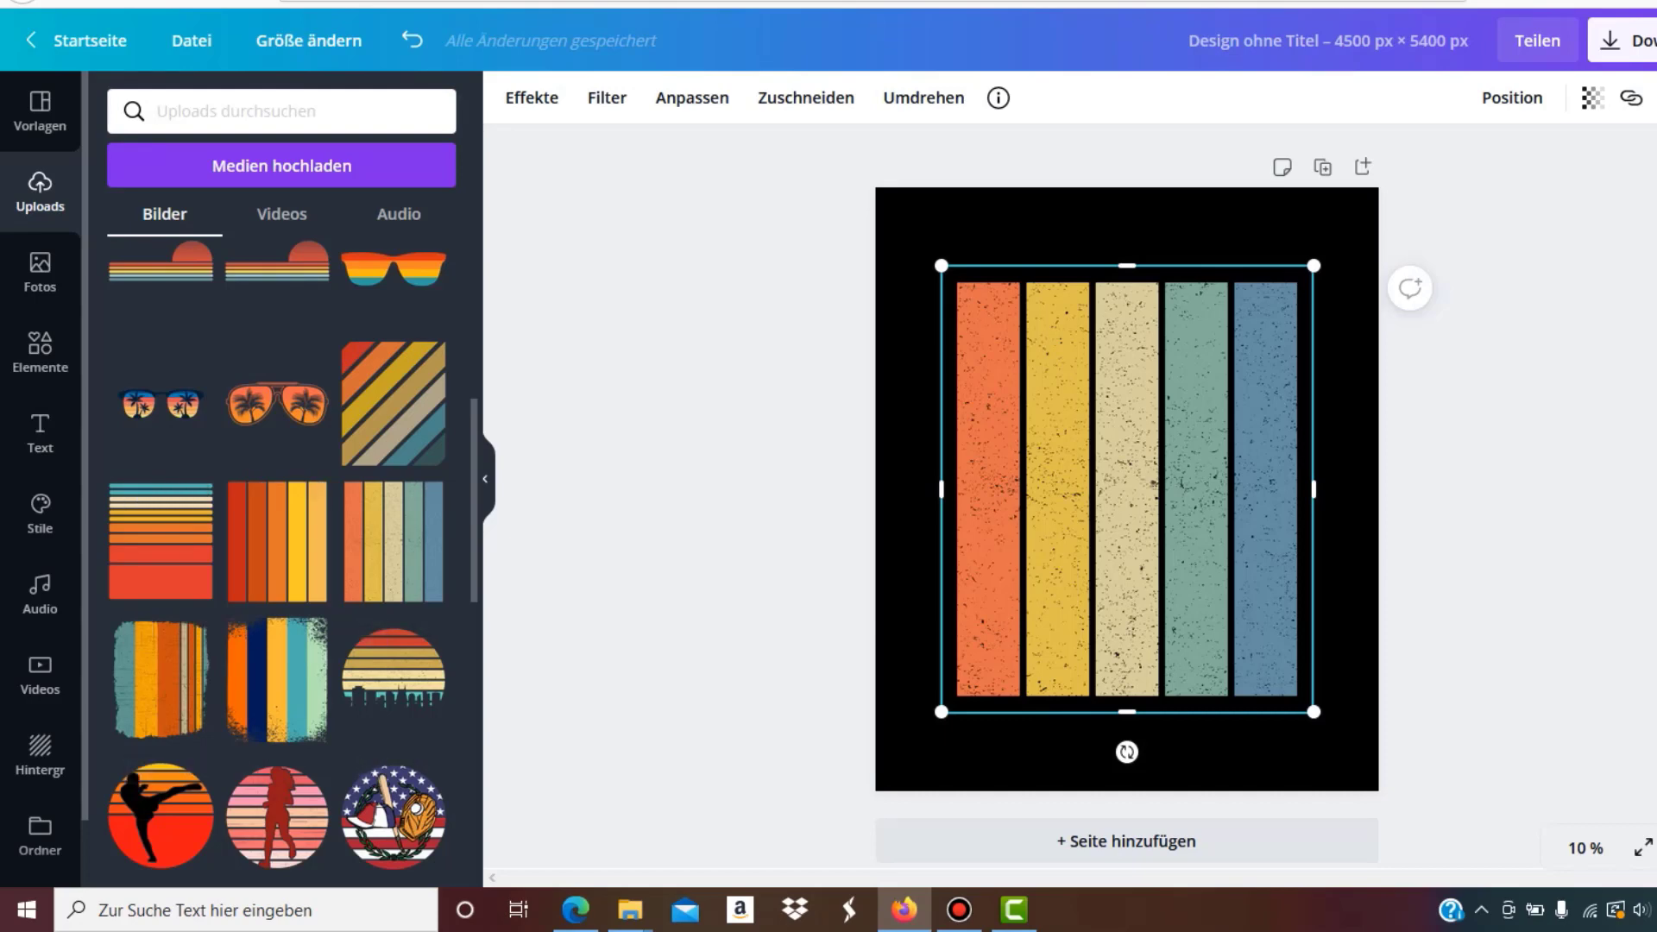
scroll(277, 552, down, 5)
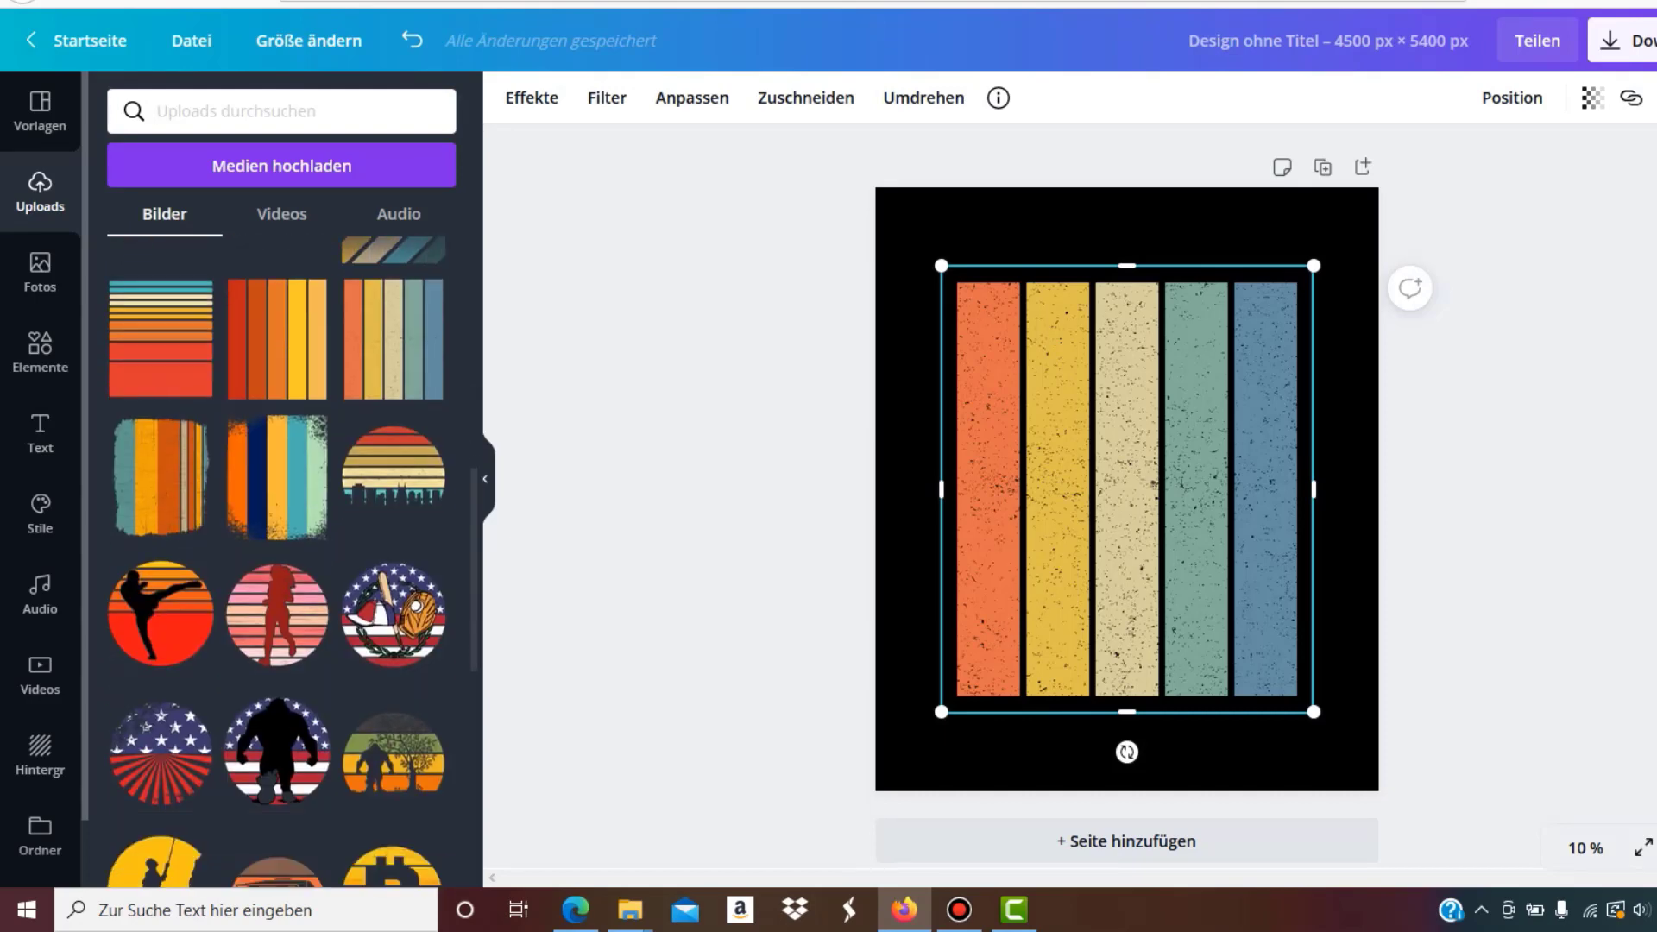
scroll(277, 552, down, 3)
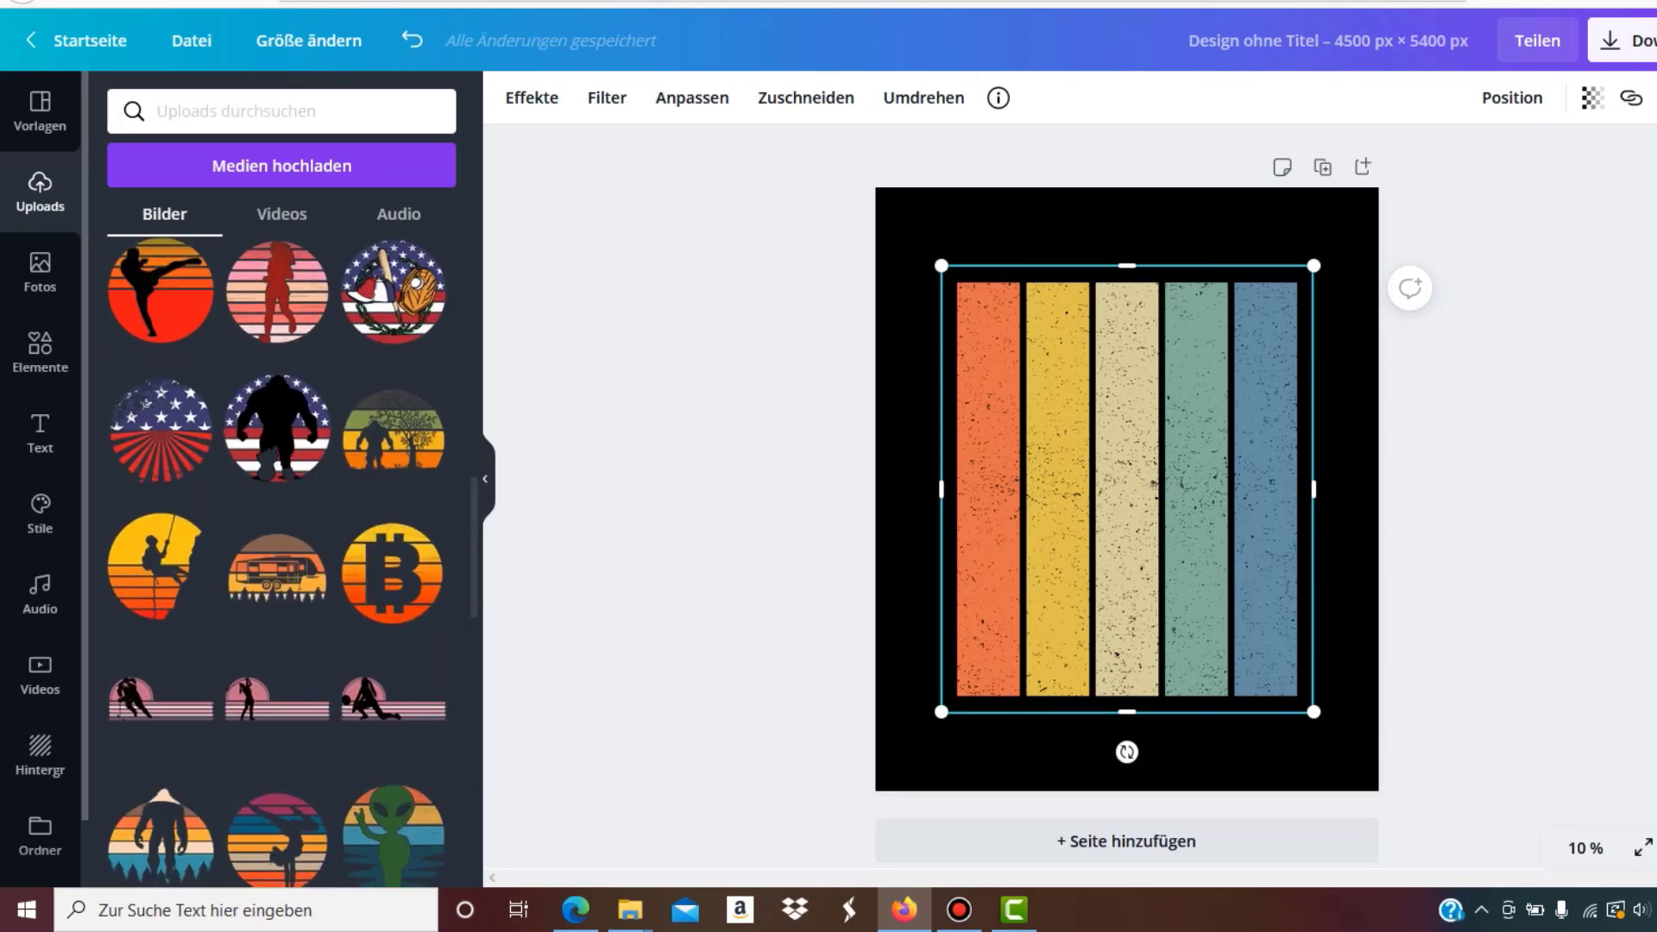
scroll(276, 561, up, 6)
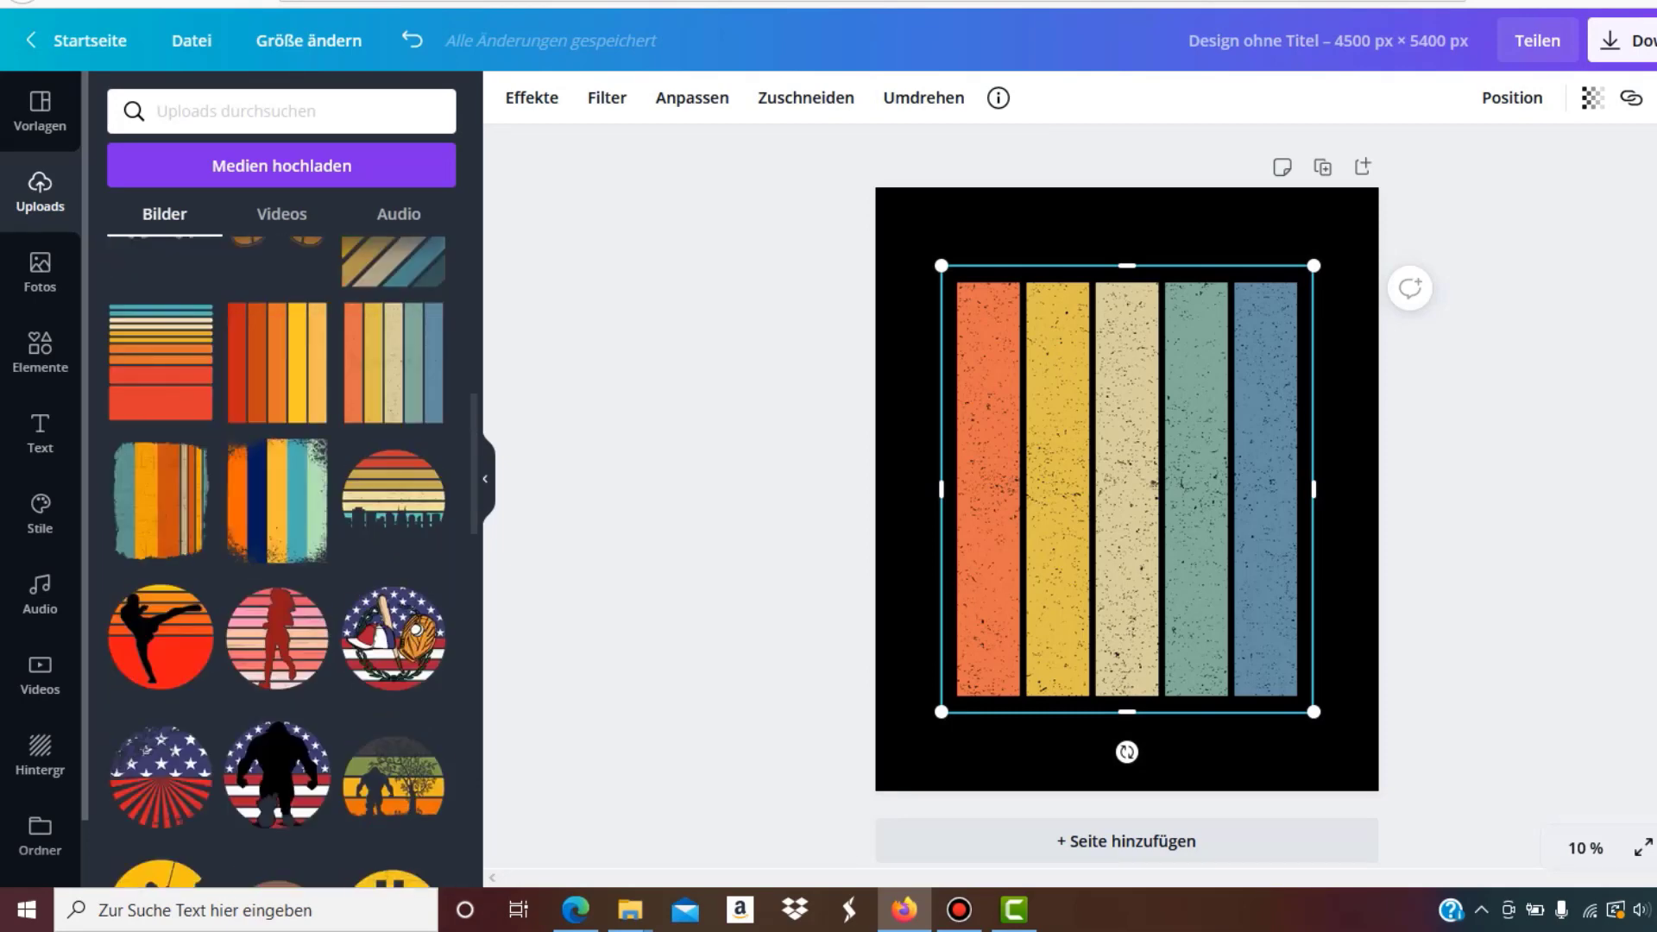
scroll(276, 552, up, 7)
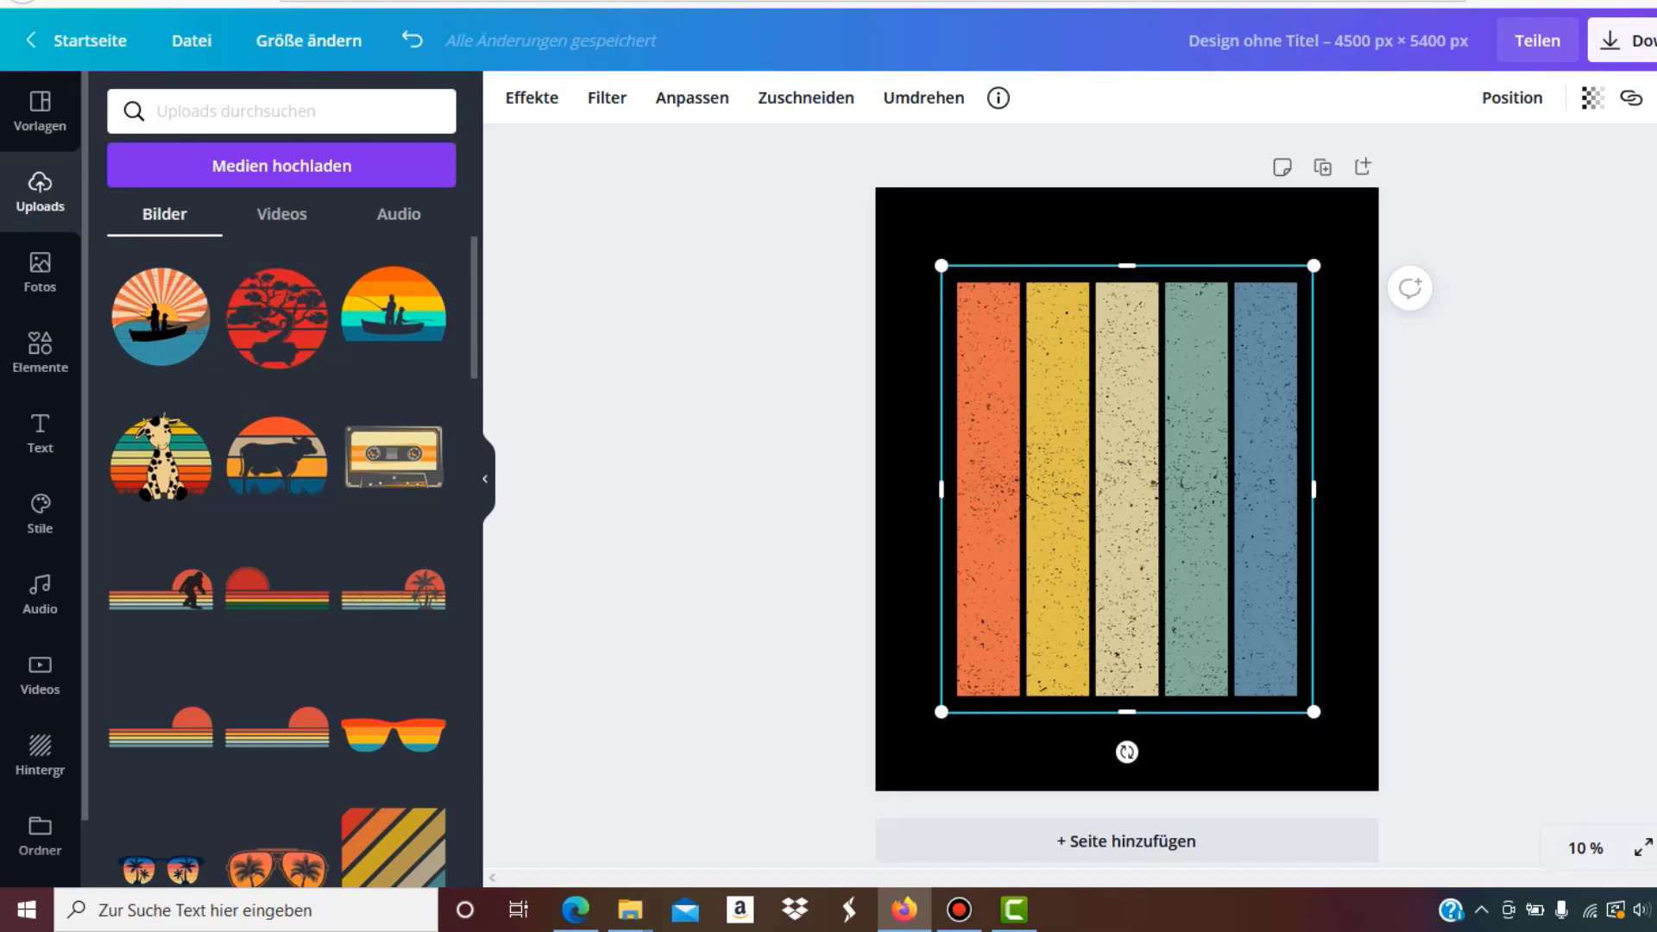
Shrink the five-stripe graphic slightly and centre it on the black page
drag(941, 266, 961, 290)
drag(1137, 500, 1127, 496)
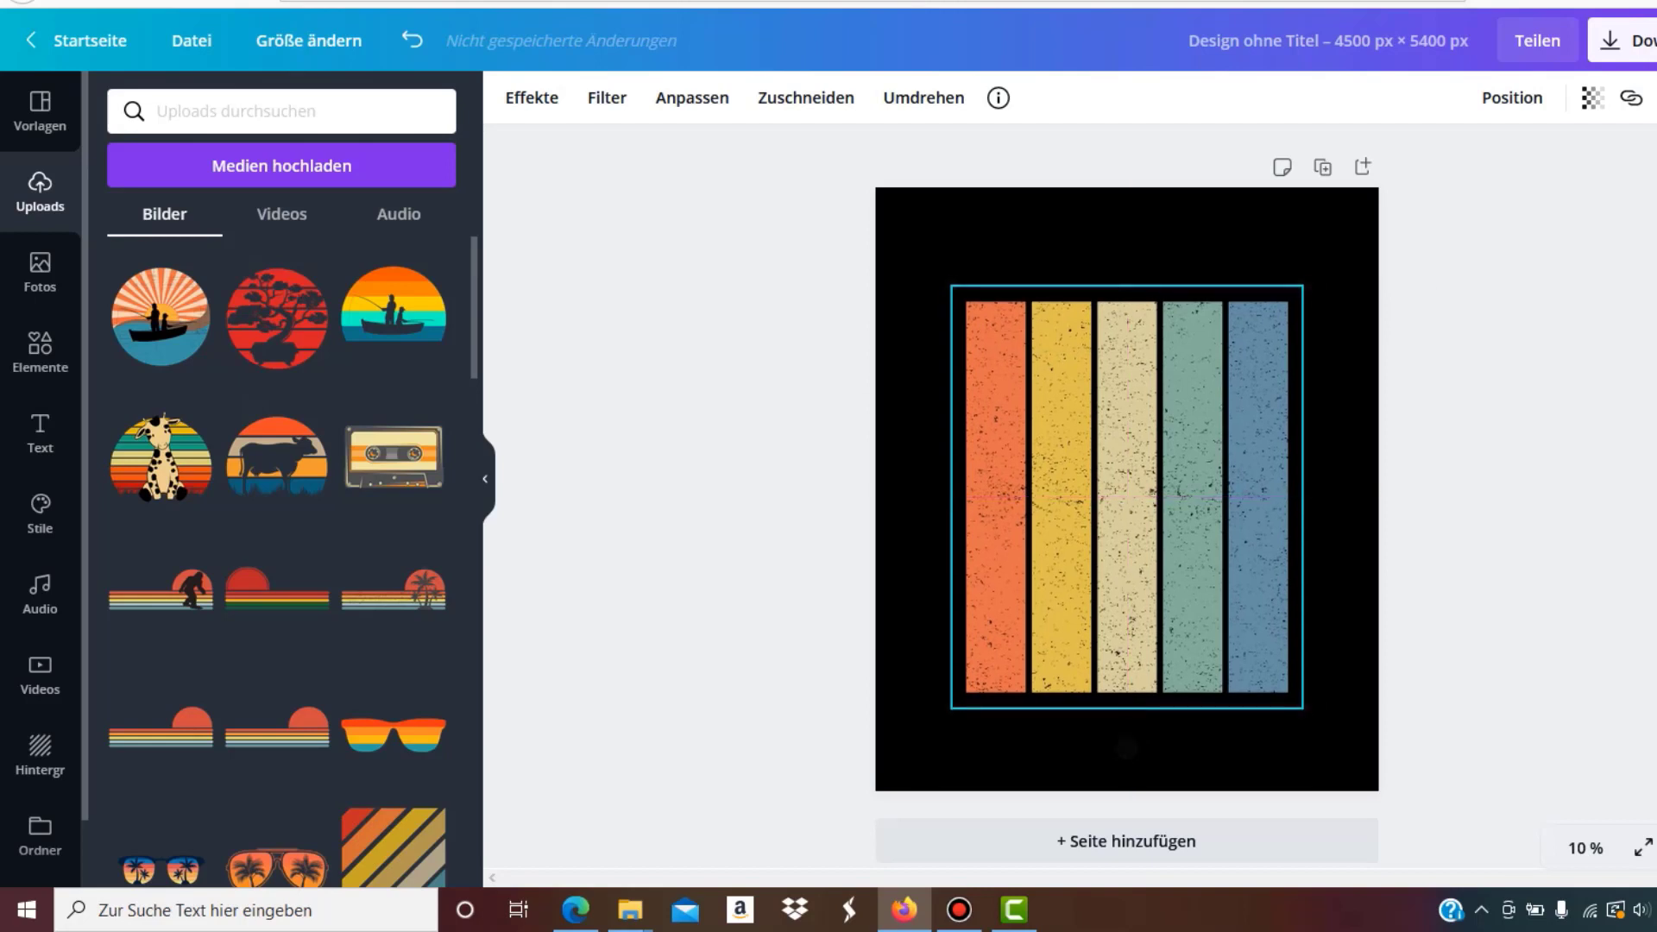
Search the elements for "controller" and place the free black gamepad silhouette, reduced in size, centred over the lower part of the stripes
click(40, 350)
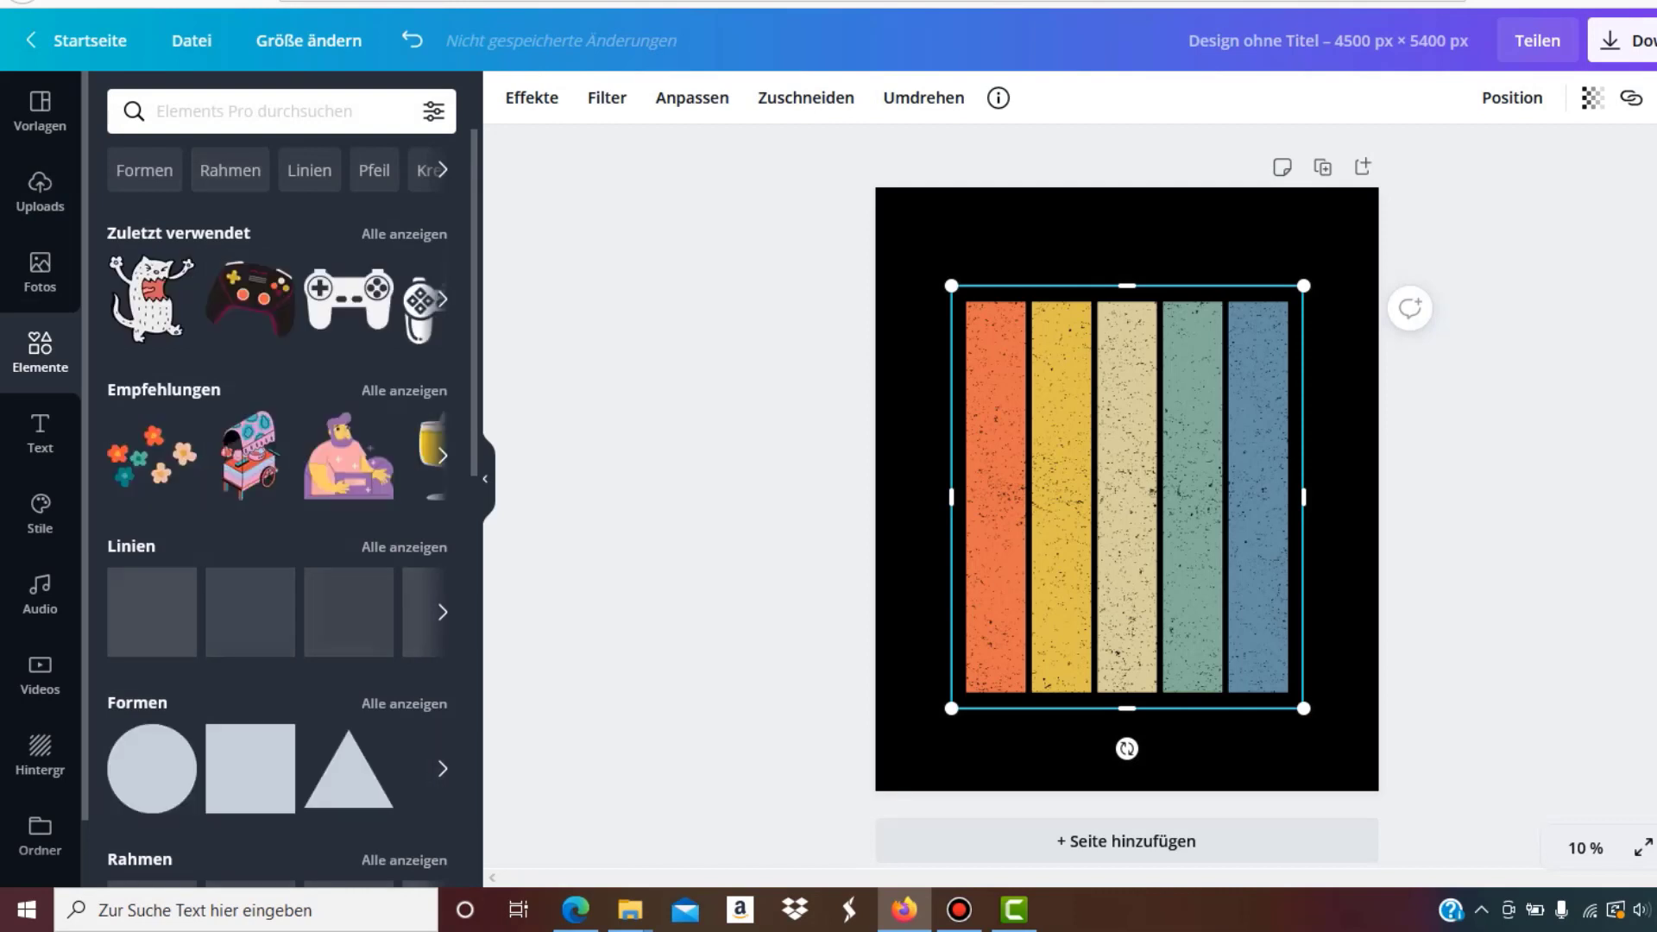
click(259, 111)
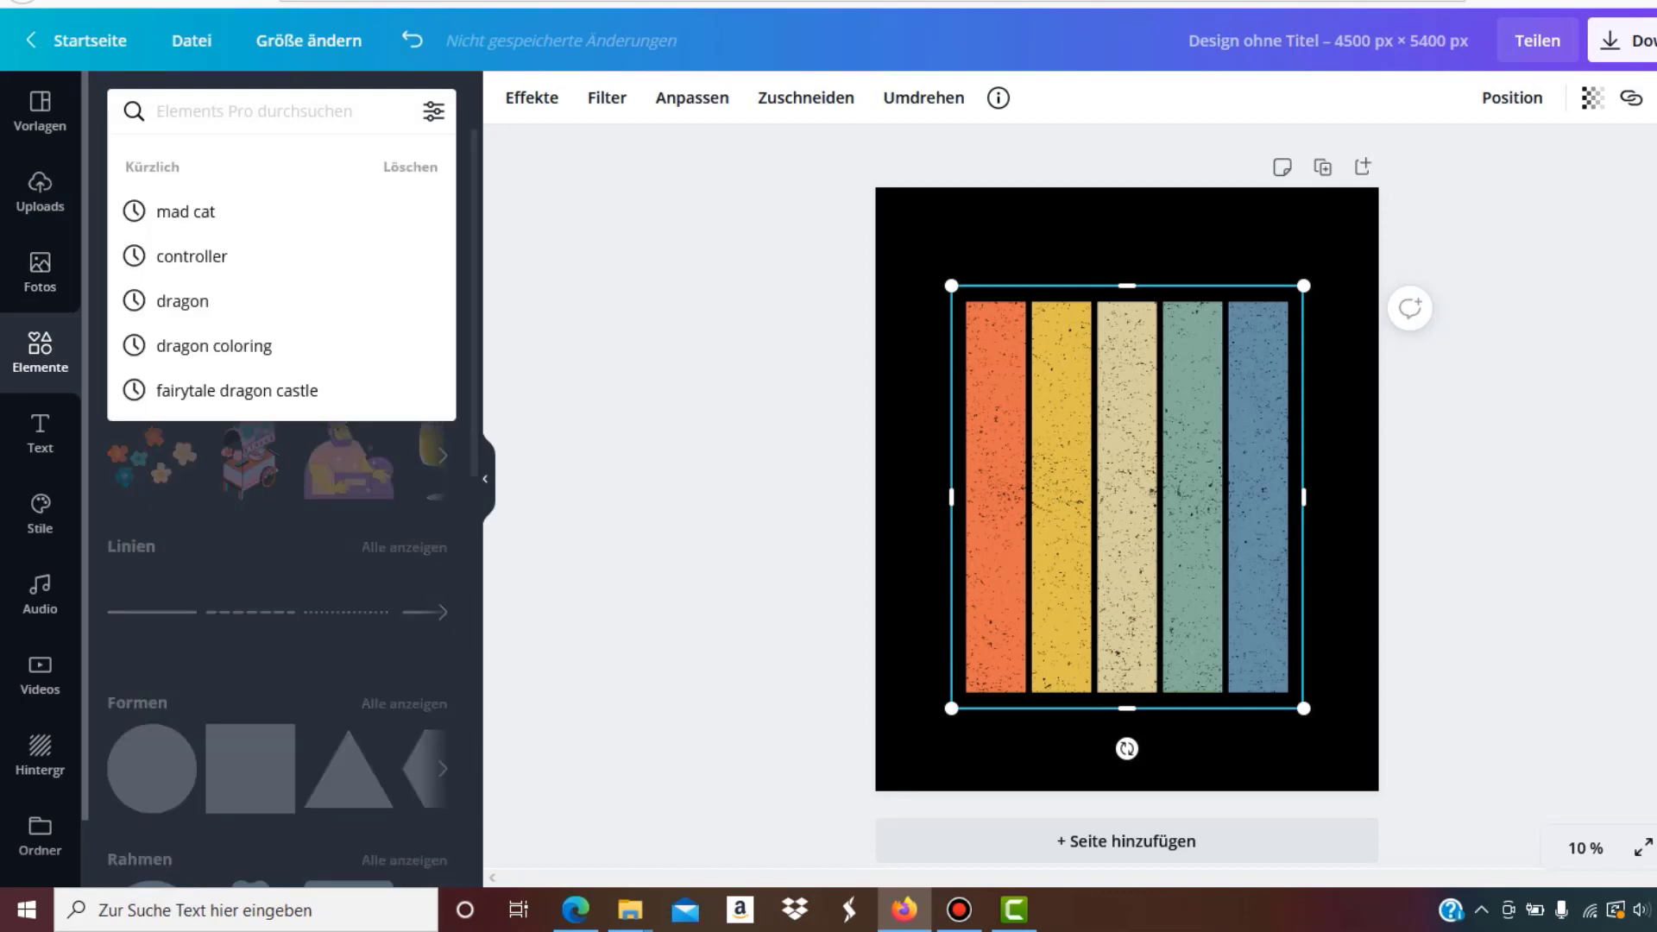
text(contro)
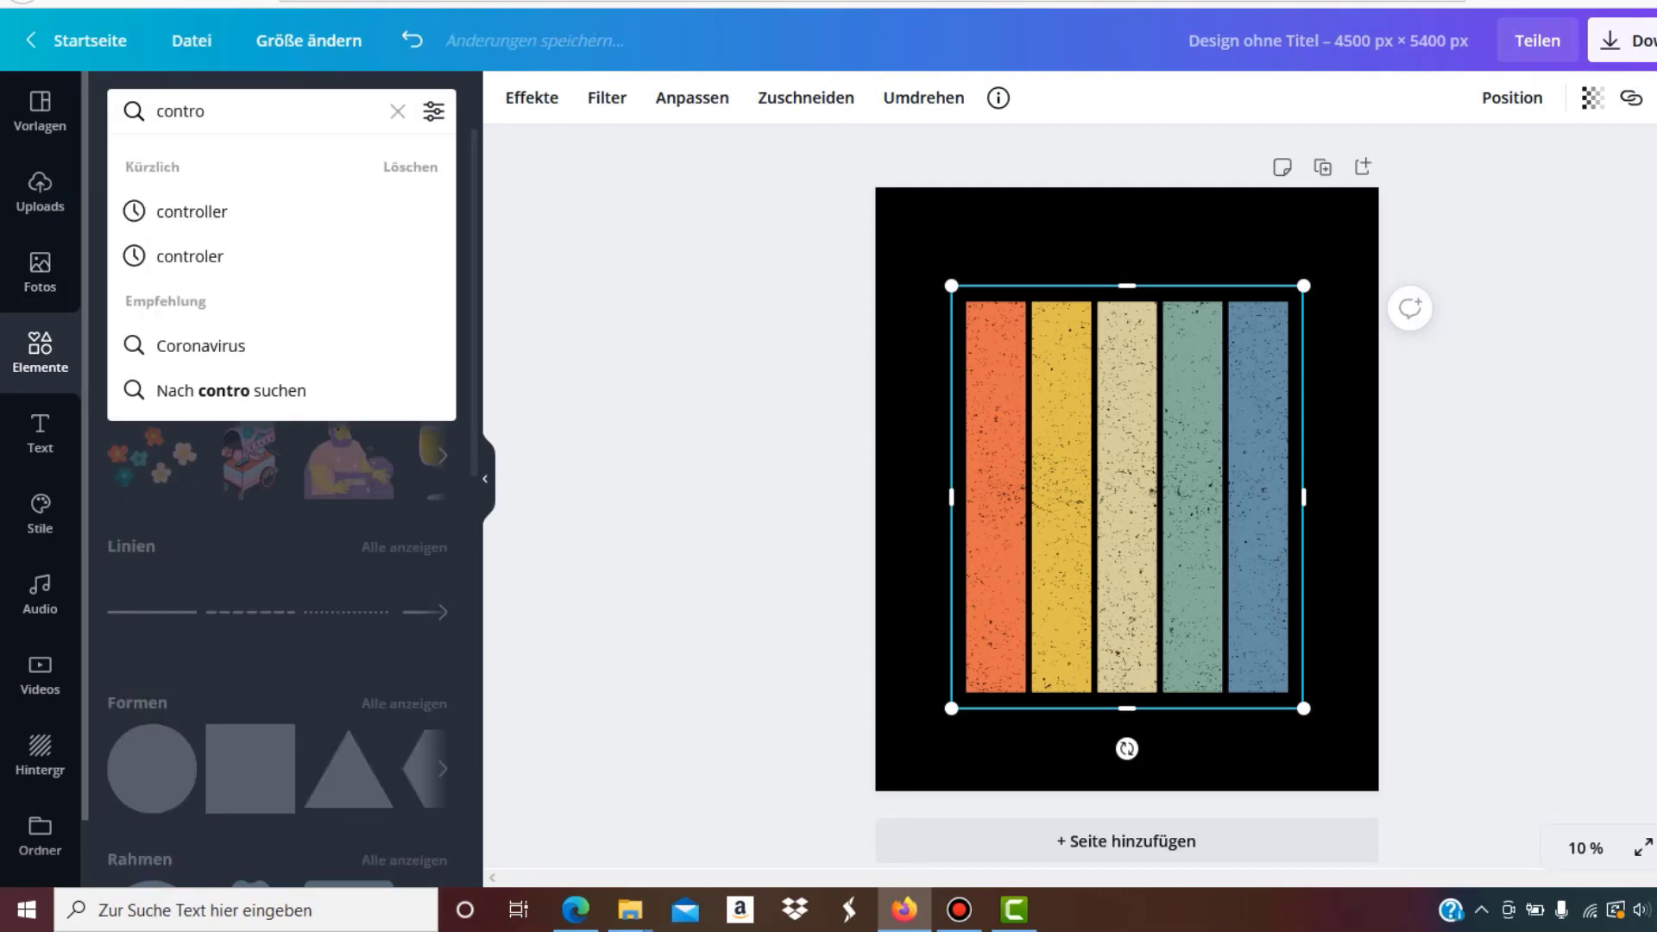
text(ller)
key(Return)
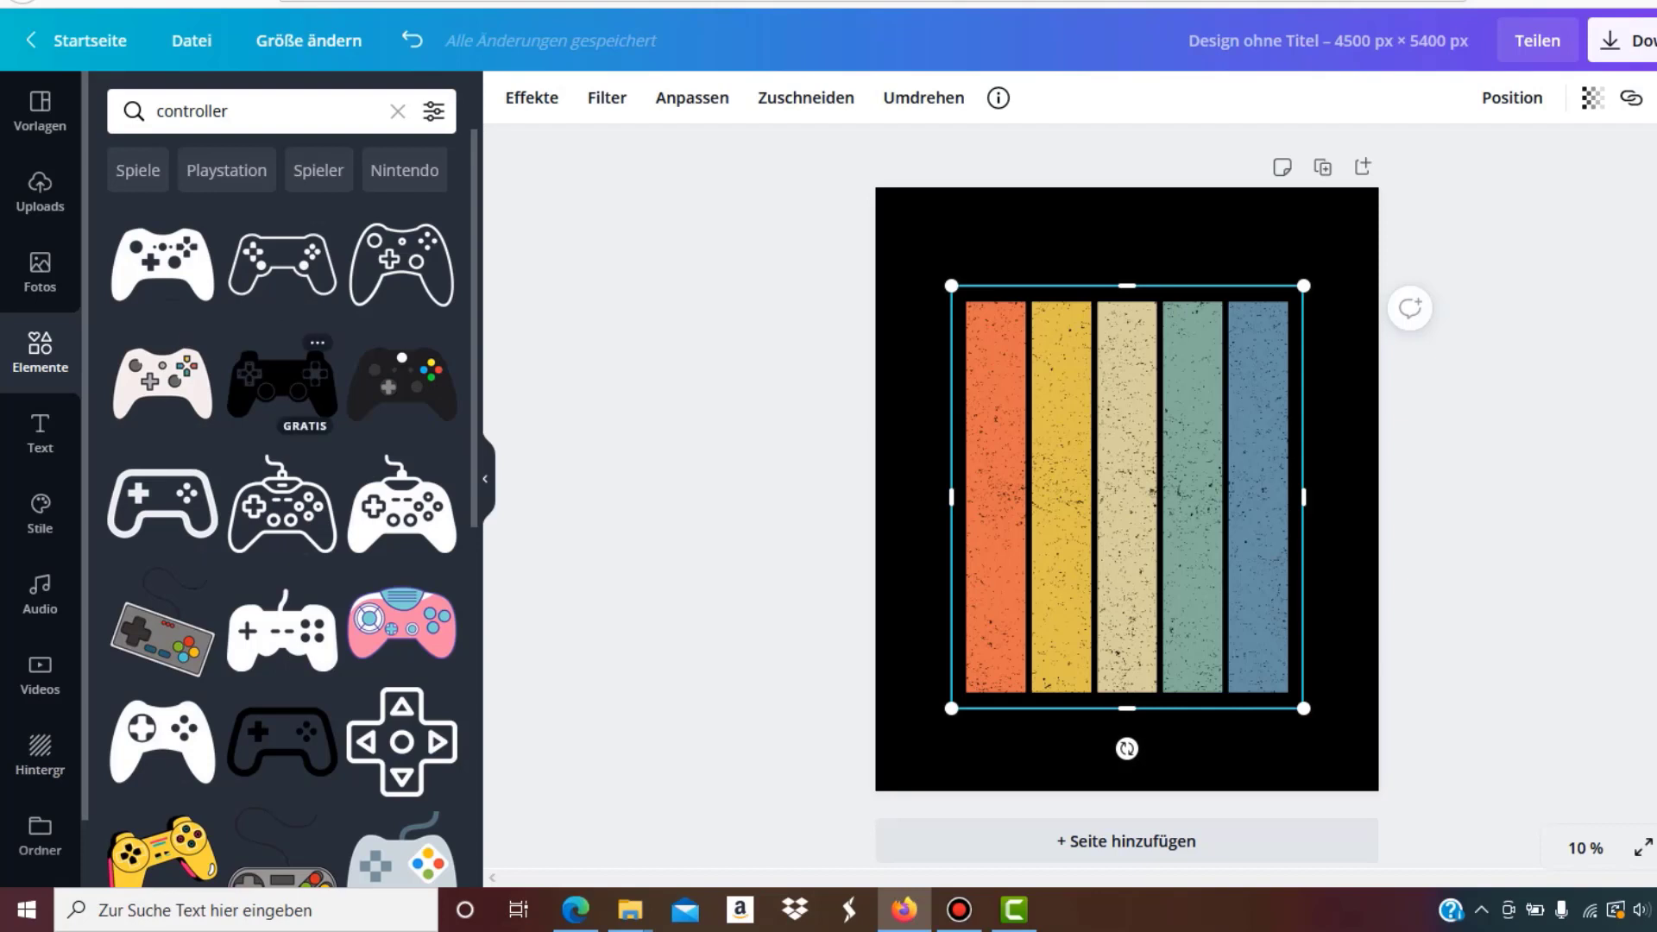
click(282, 384)
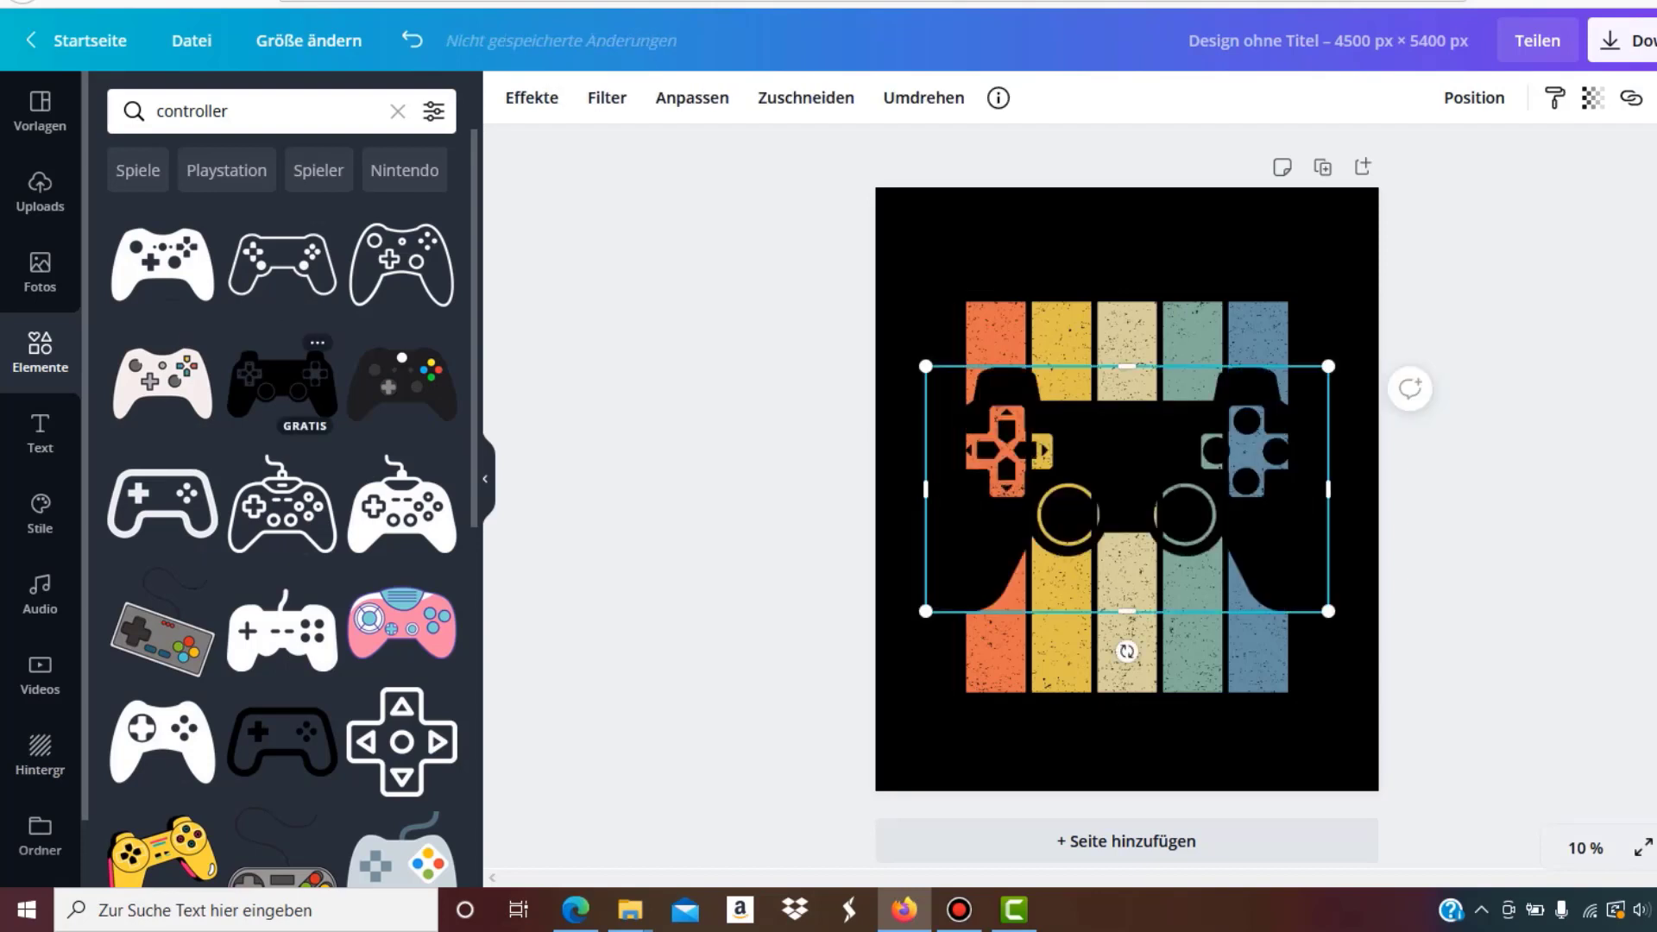
drag(925, 610, 1006, 562)
drag(1165, 460, 1127, 565)
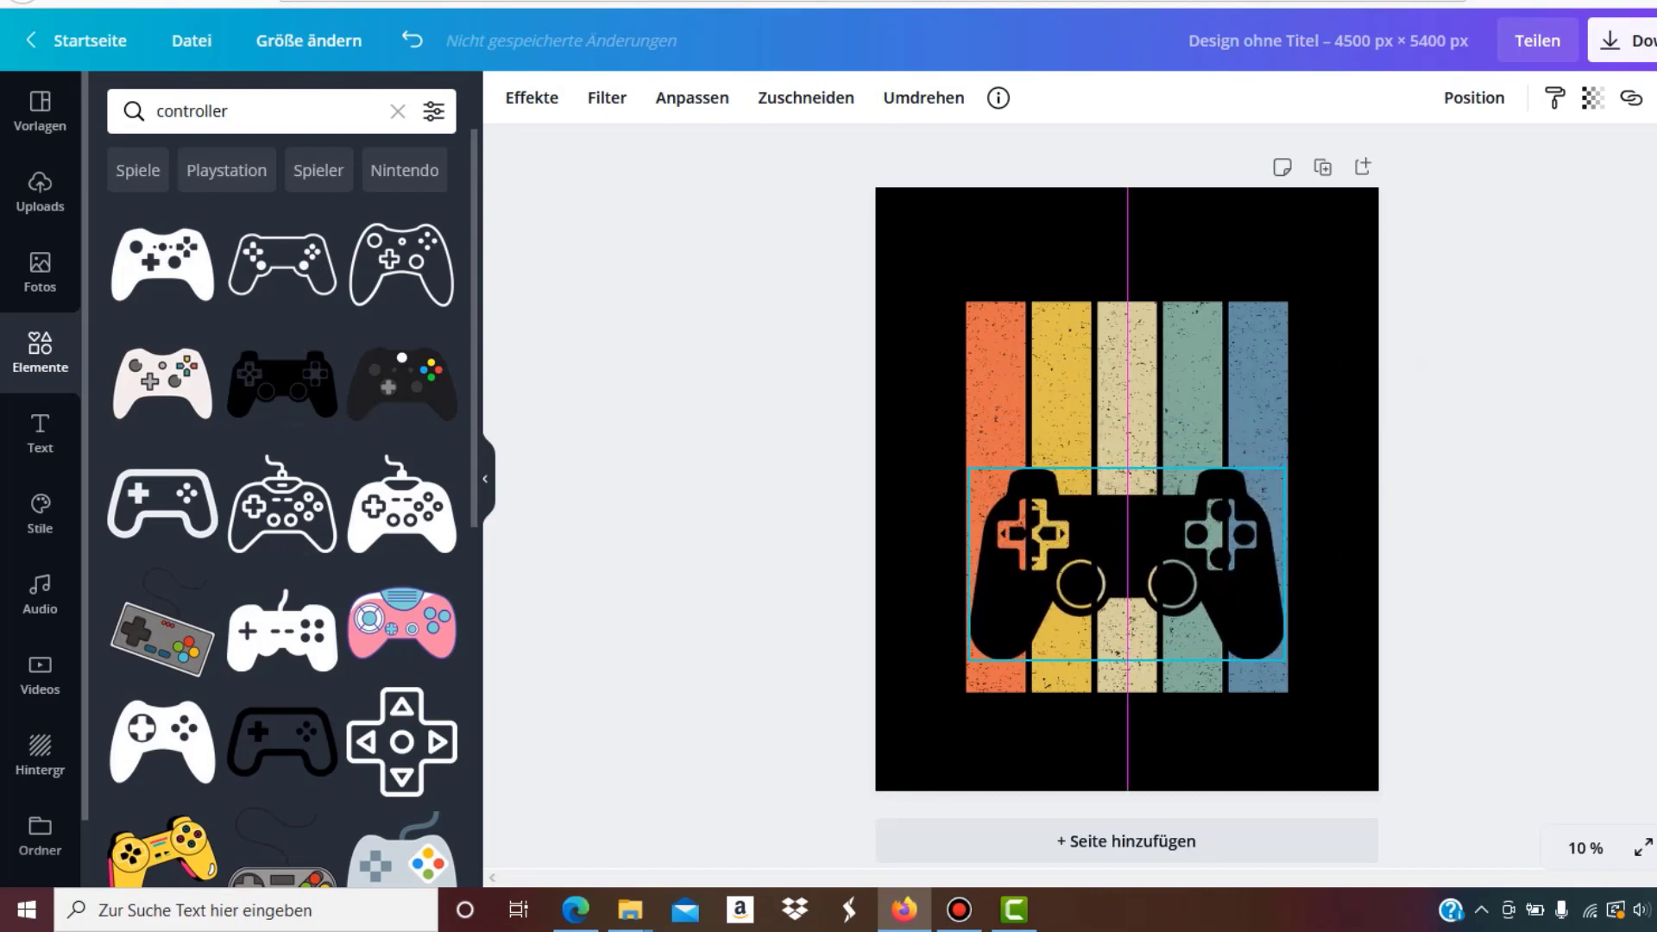
Enlarge the striped graphic, compare with the Level 40 reference shirt, and enlarge the controller to nearly the stripes' full width, centred
click(1121, 379)
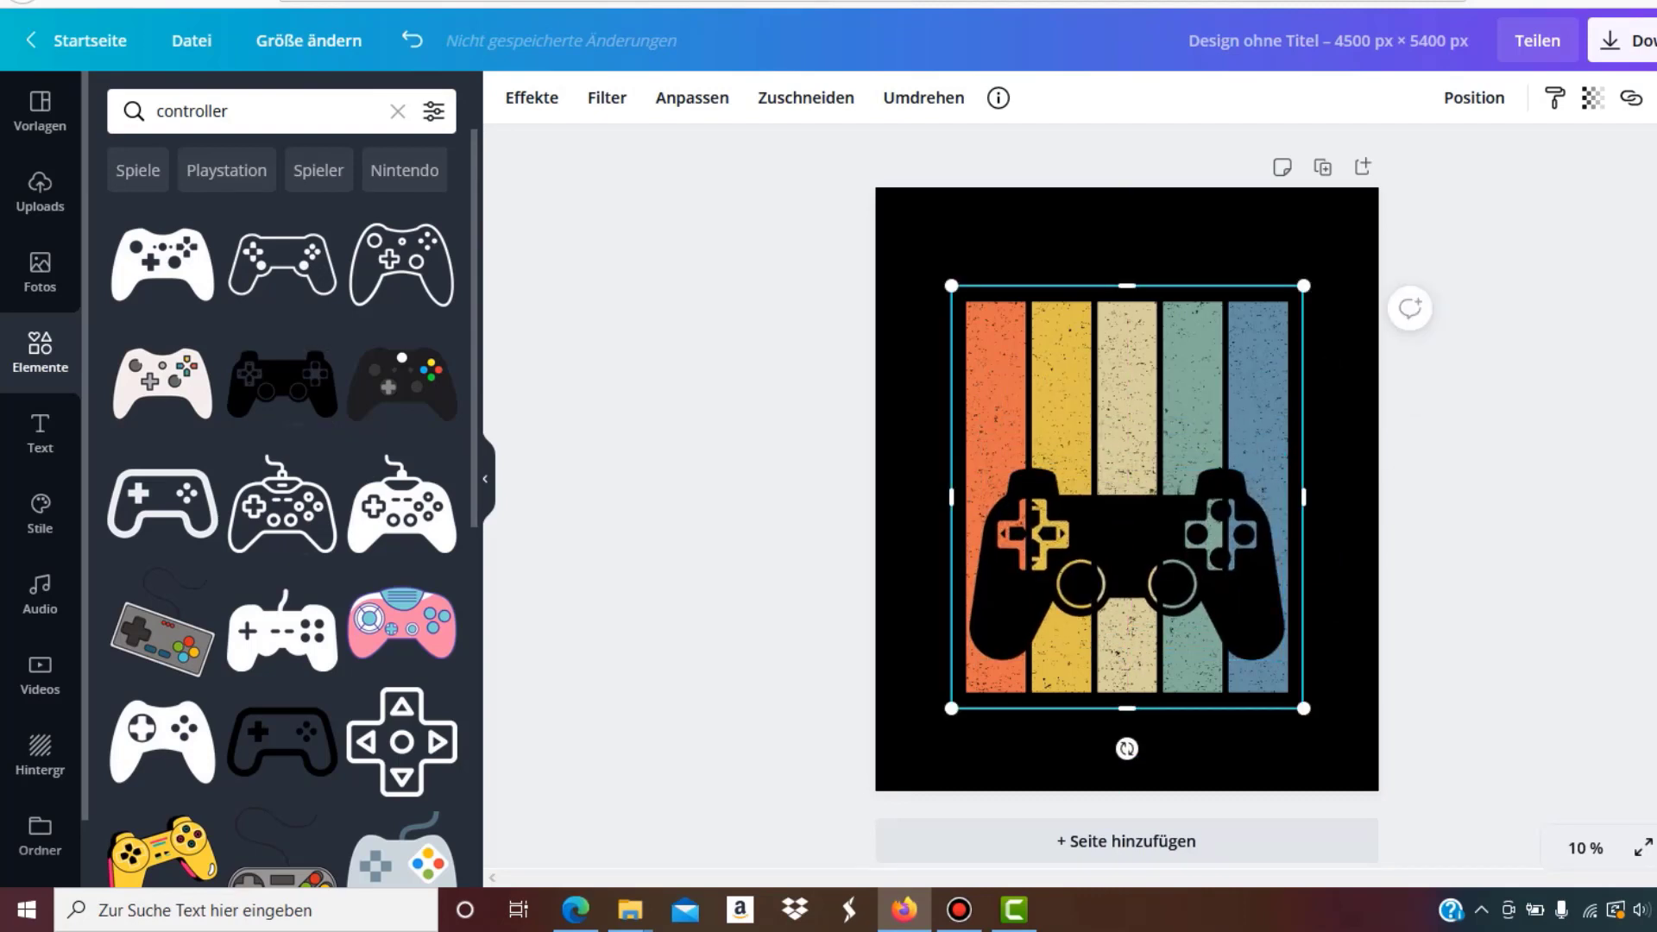
mouse_move(1303, 708)
mouse_down()
mouse_move(1375, 788)
mouse_move(1375, 768)
mouse_move(1314, 741)
mouse_move(1324, 728)
mouse_up()
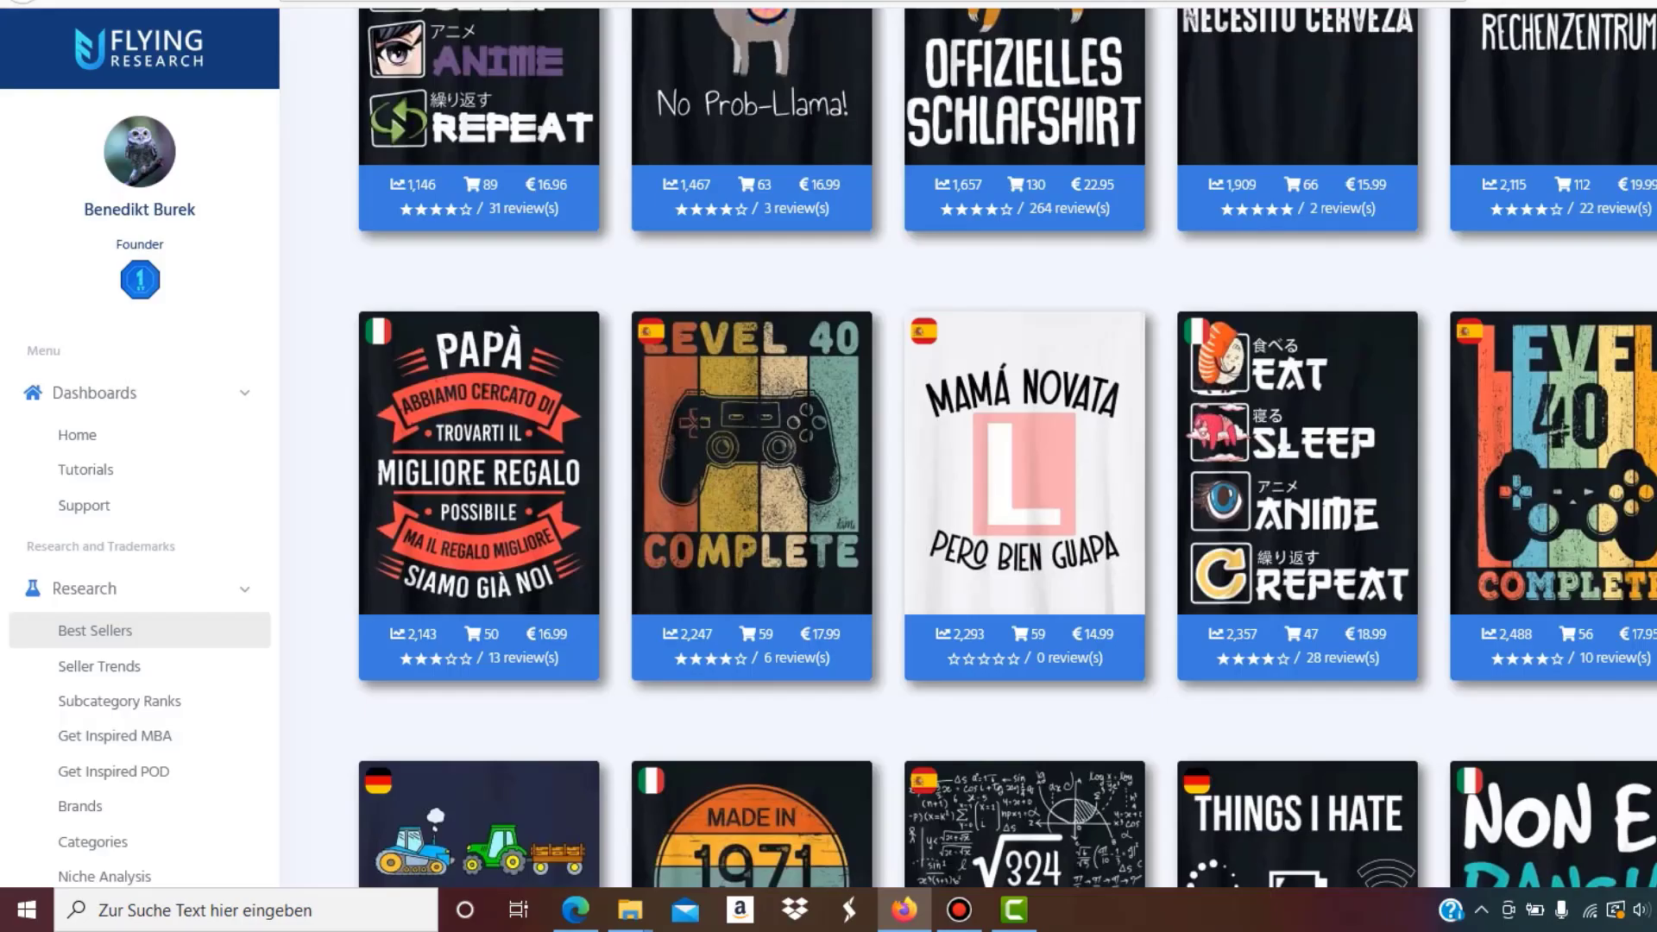
mouse_move(1553, 483)
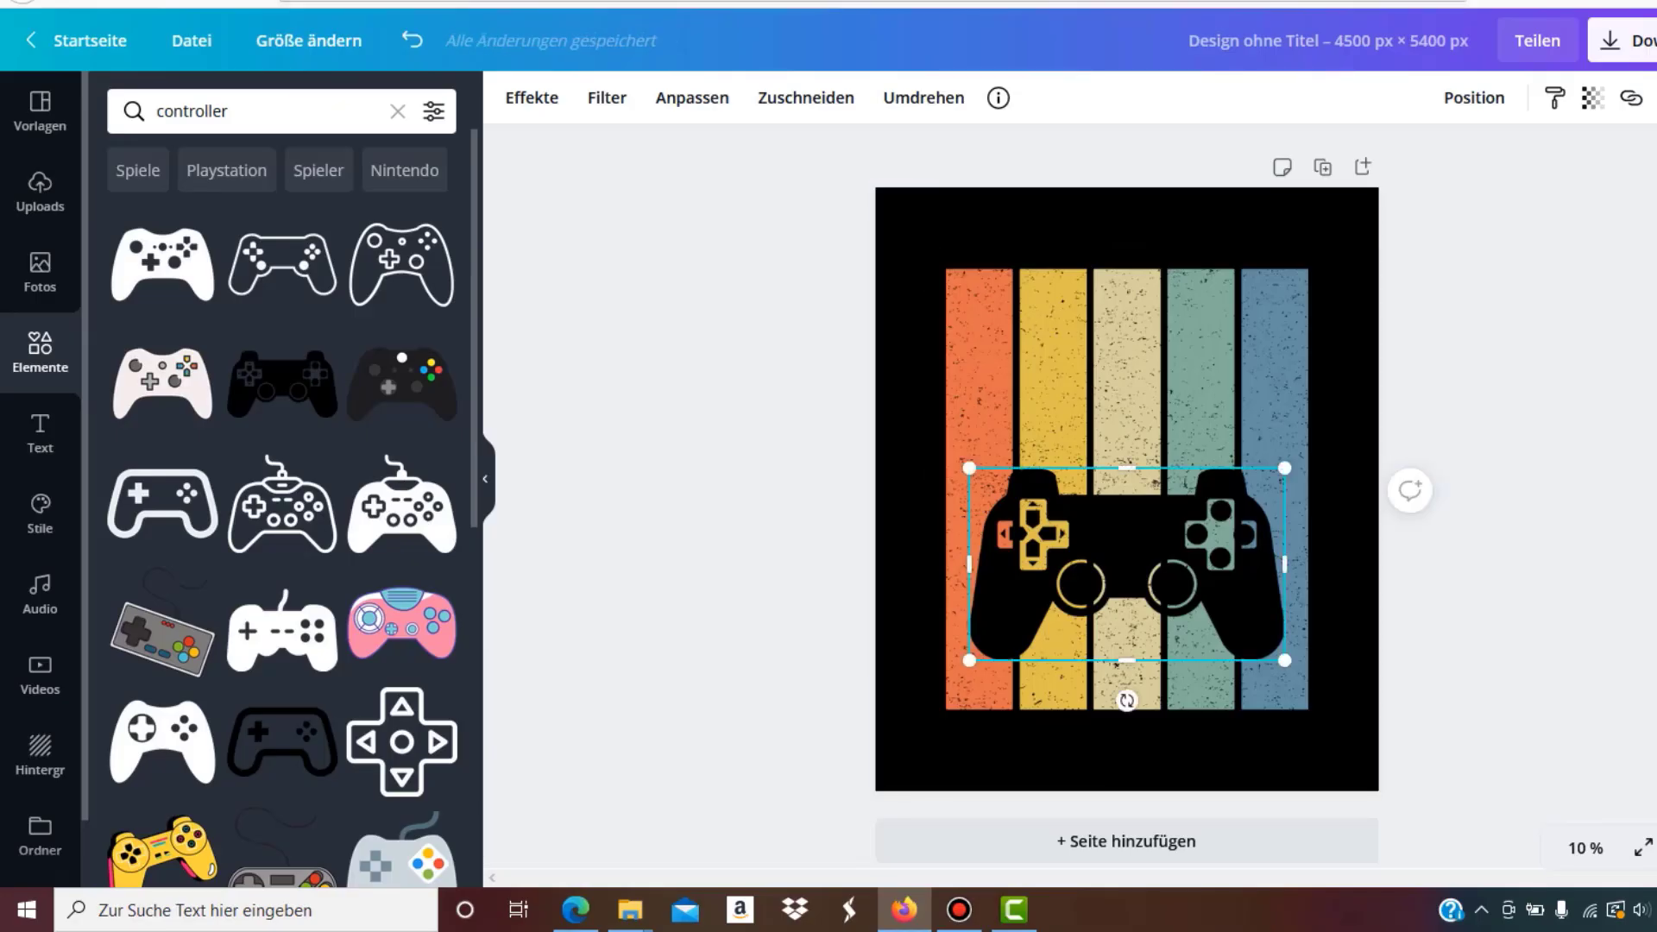
drag(1284, 660, 1314, 679)
drag(1139, 535, 1124, 536)
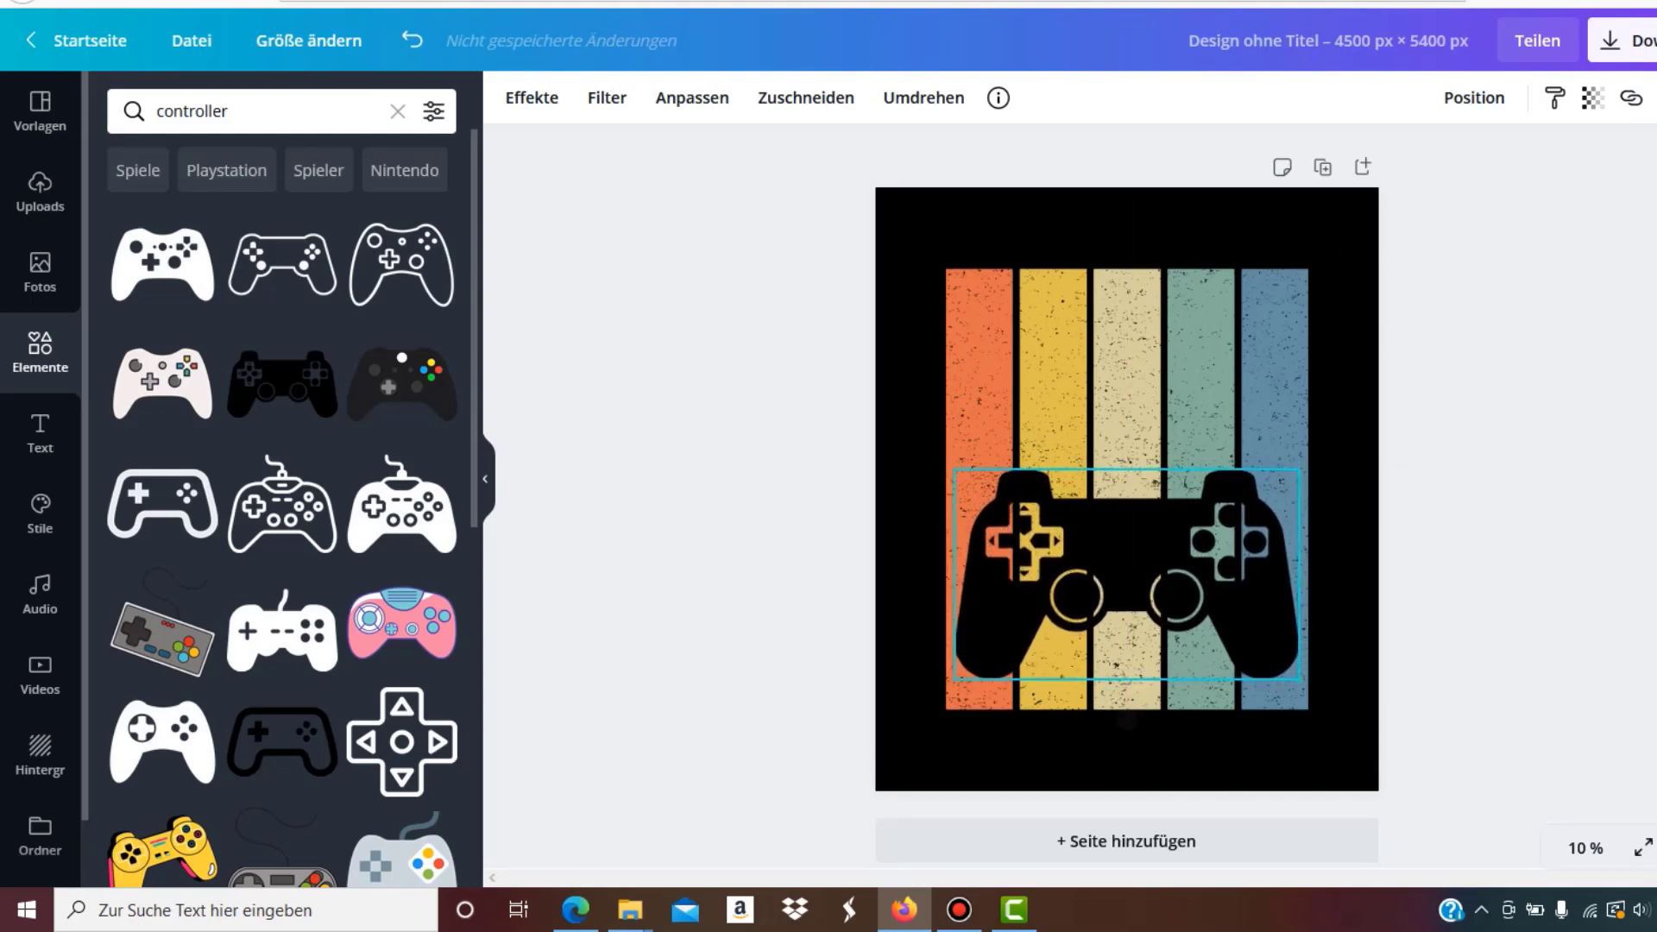
Check the reference shirt's lettering, and add a heading reading "LEVEL" centred above the stripes
key(ctrl+Tab)
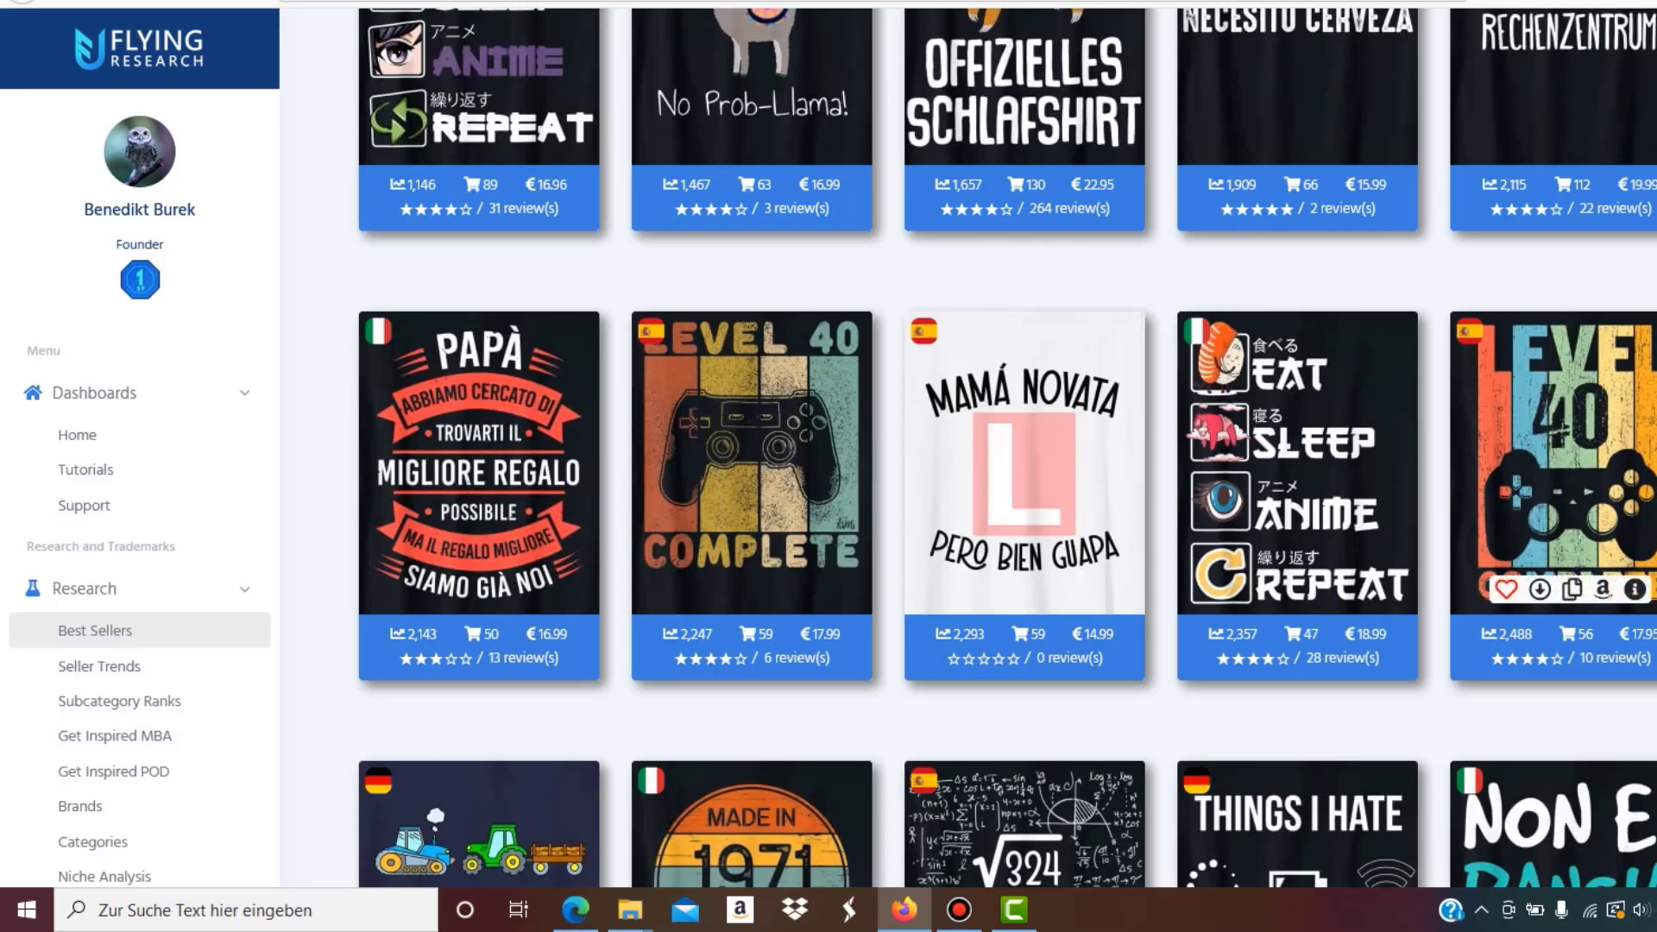
key(ctrl+shift+Tab)
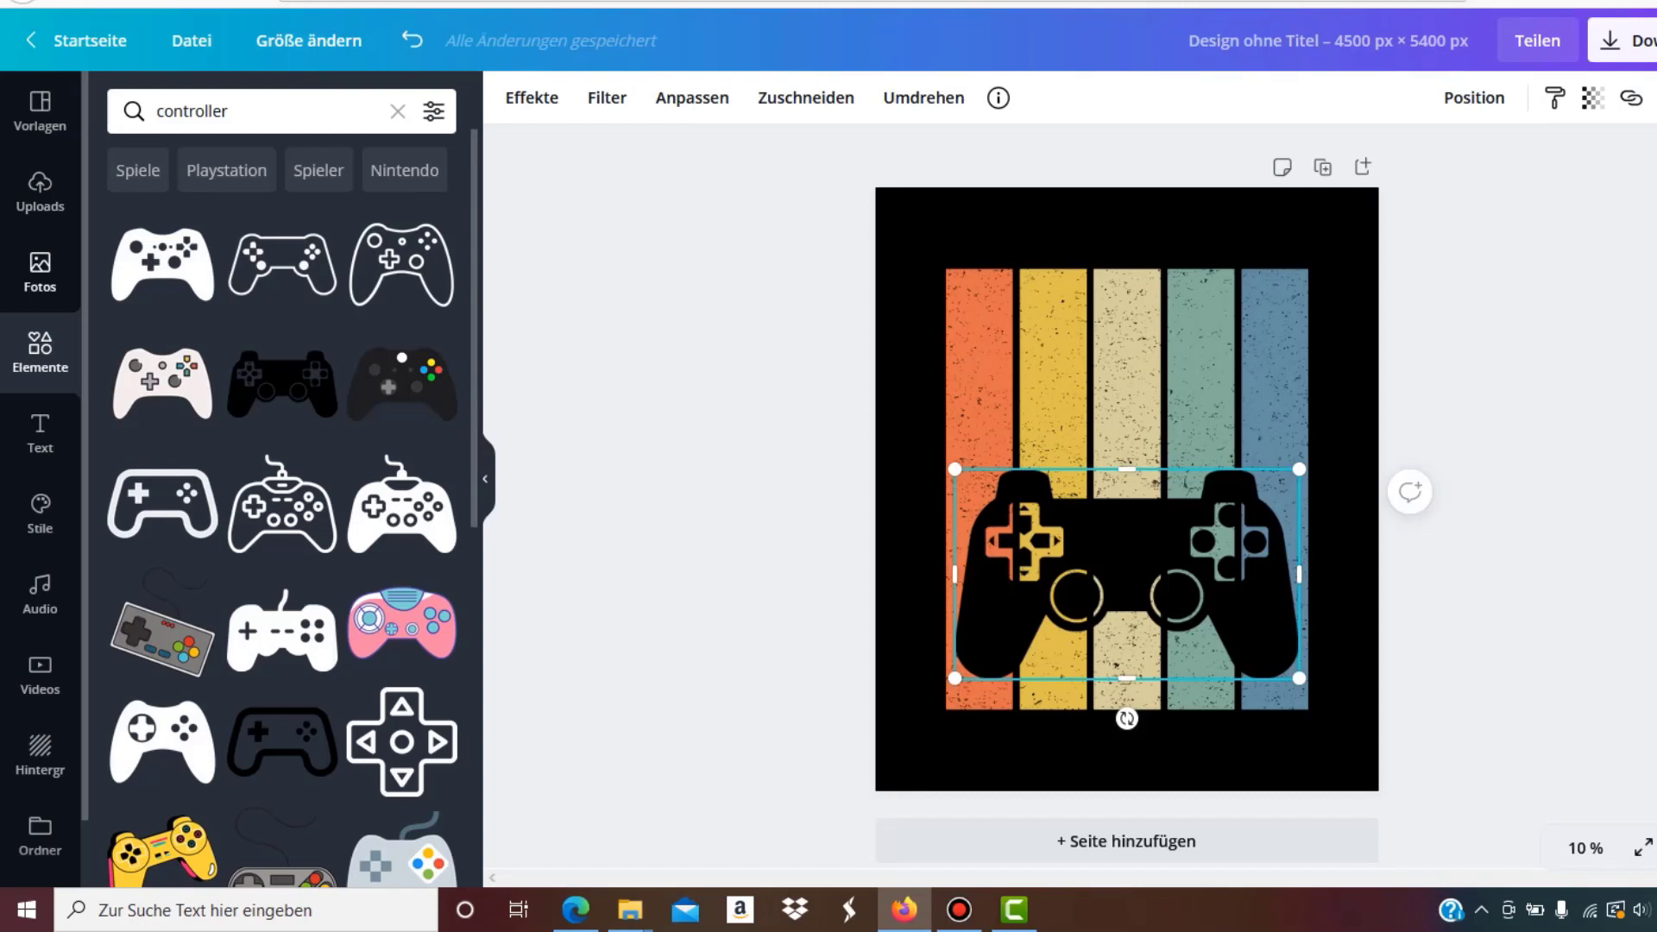
click(40, 431)
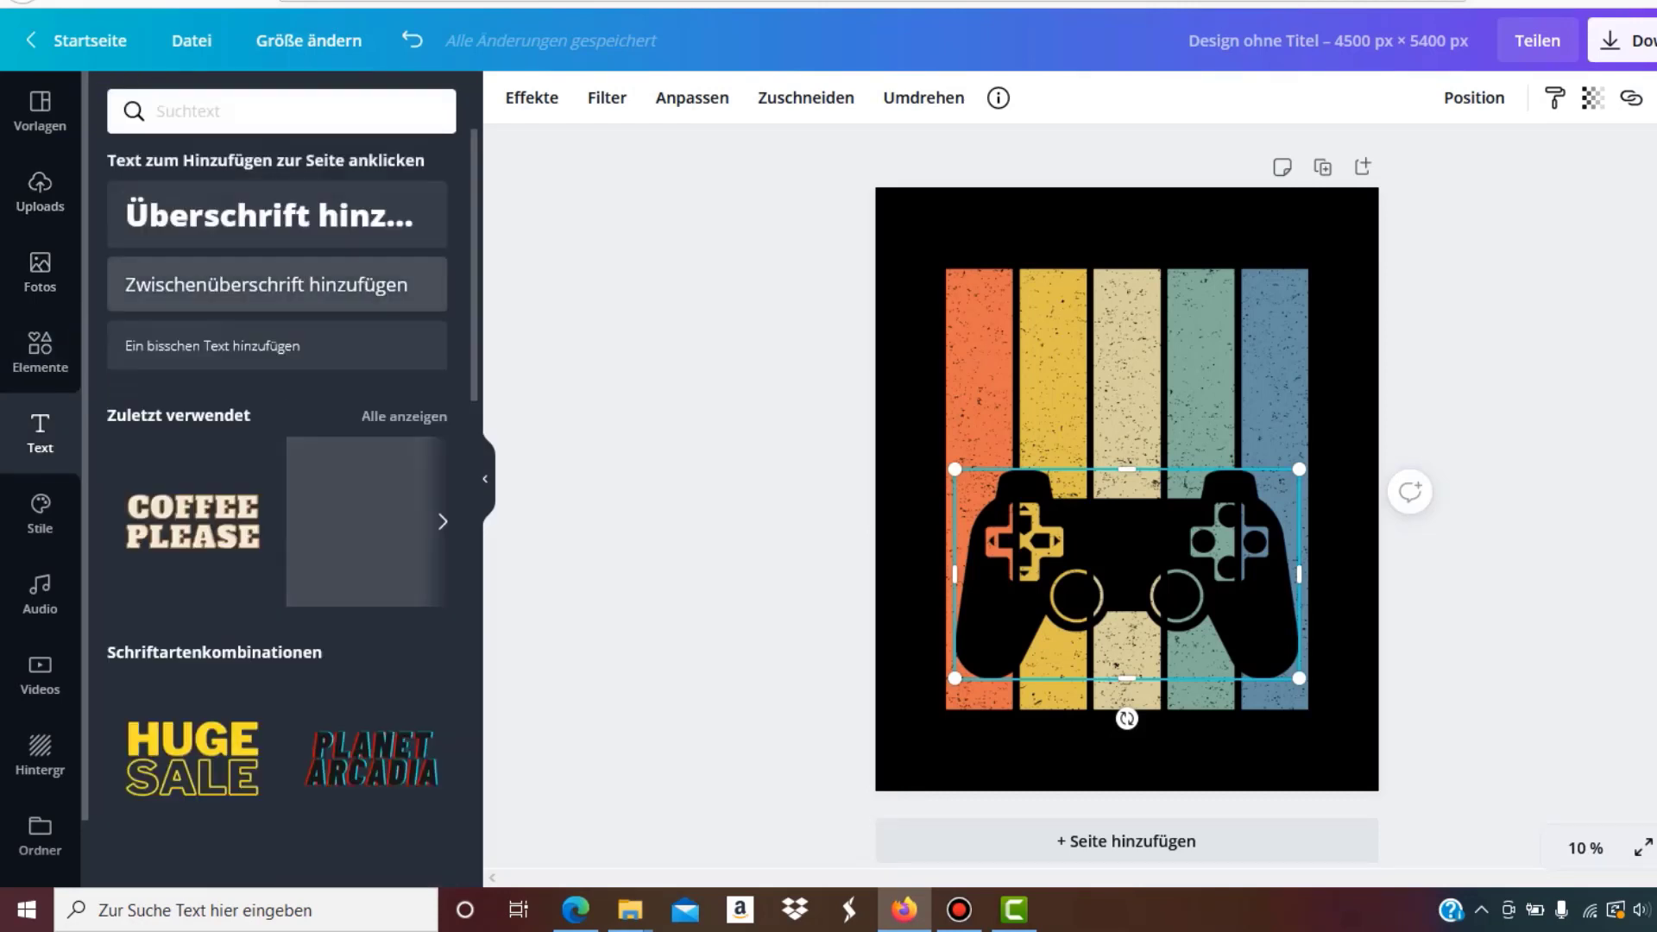
click(277, 214)
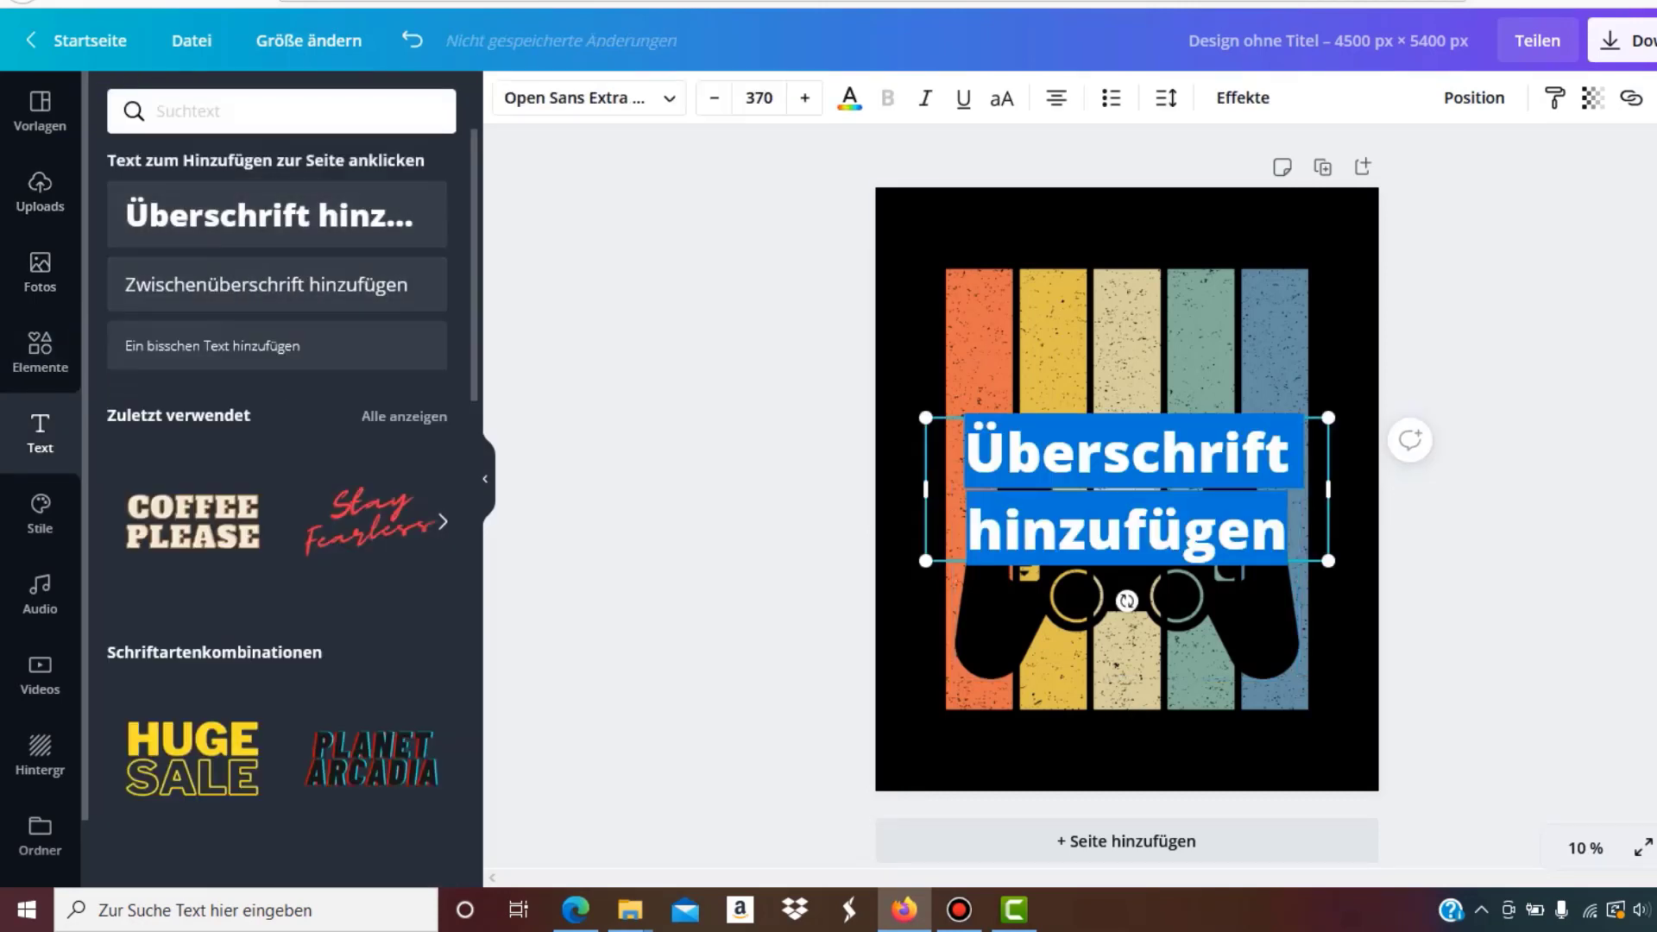
text(LEVEL)
key(Escape)
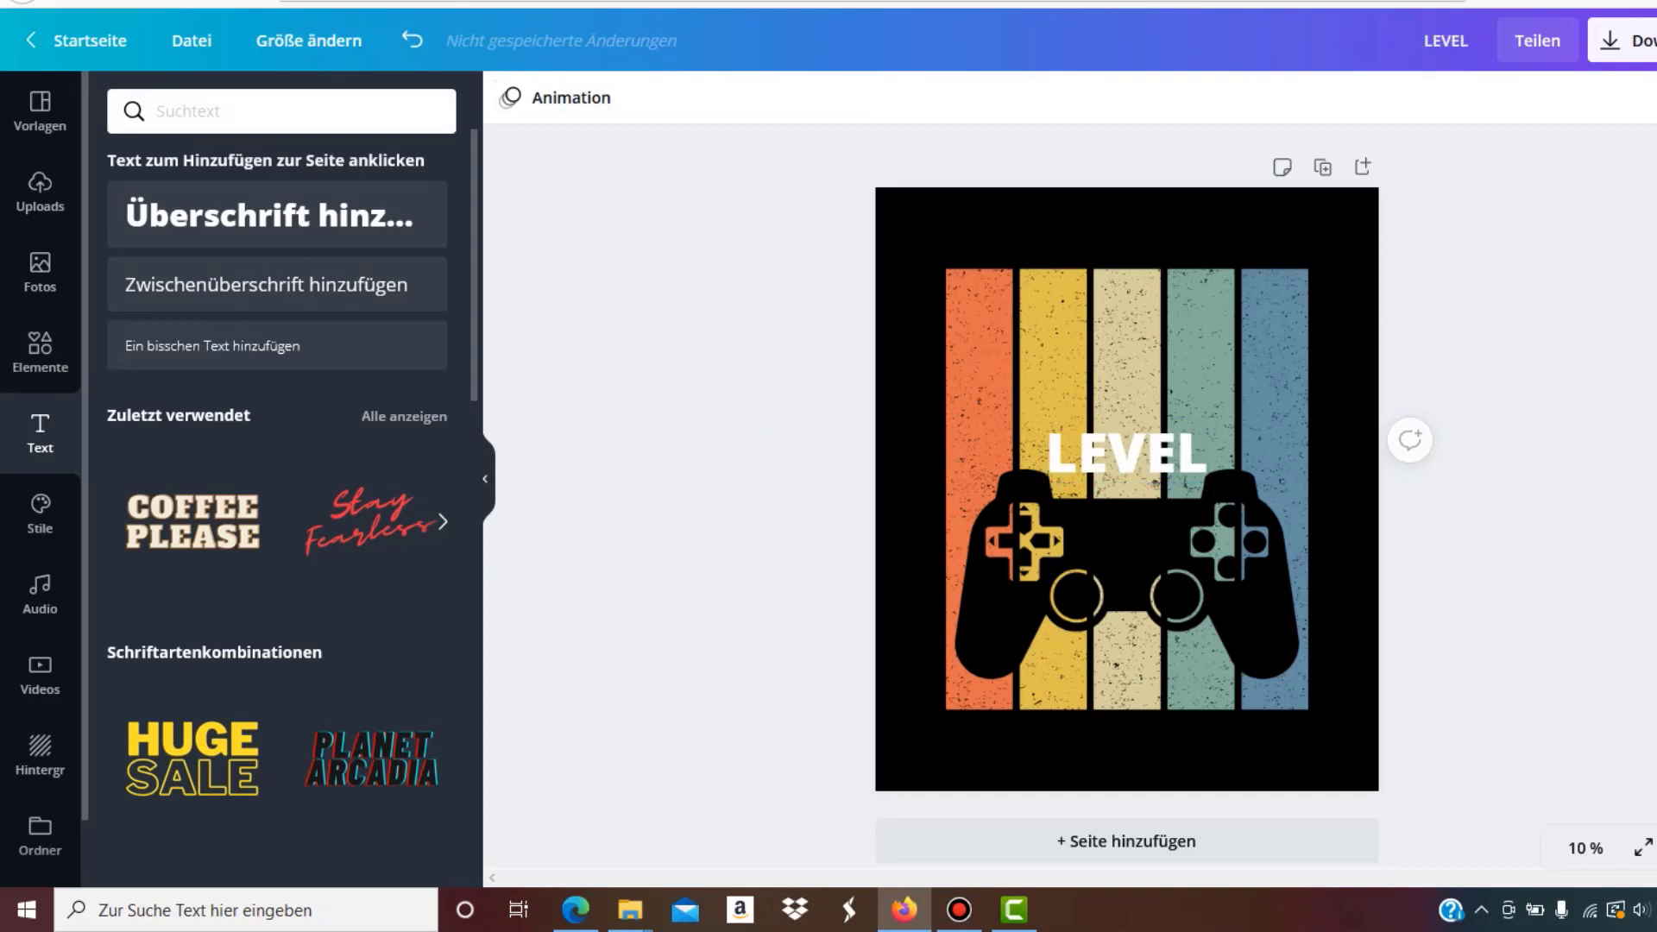
drag(1126, 452, 1126, 238)
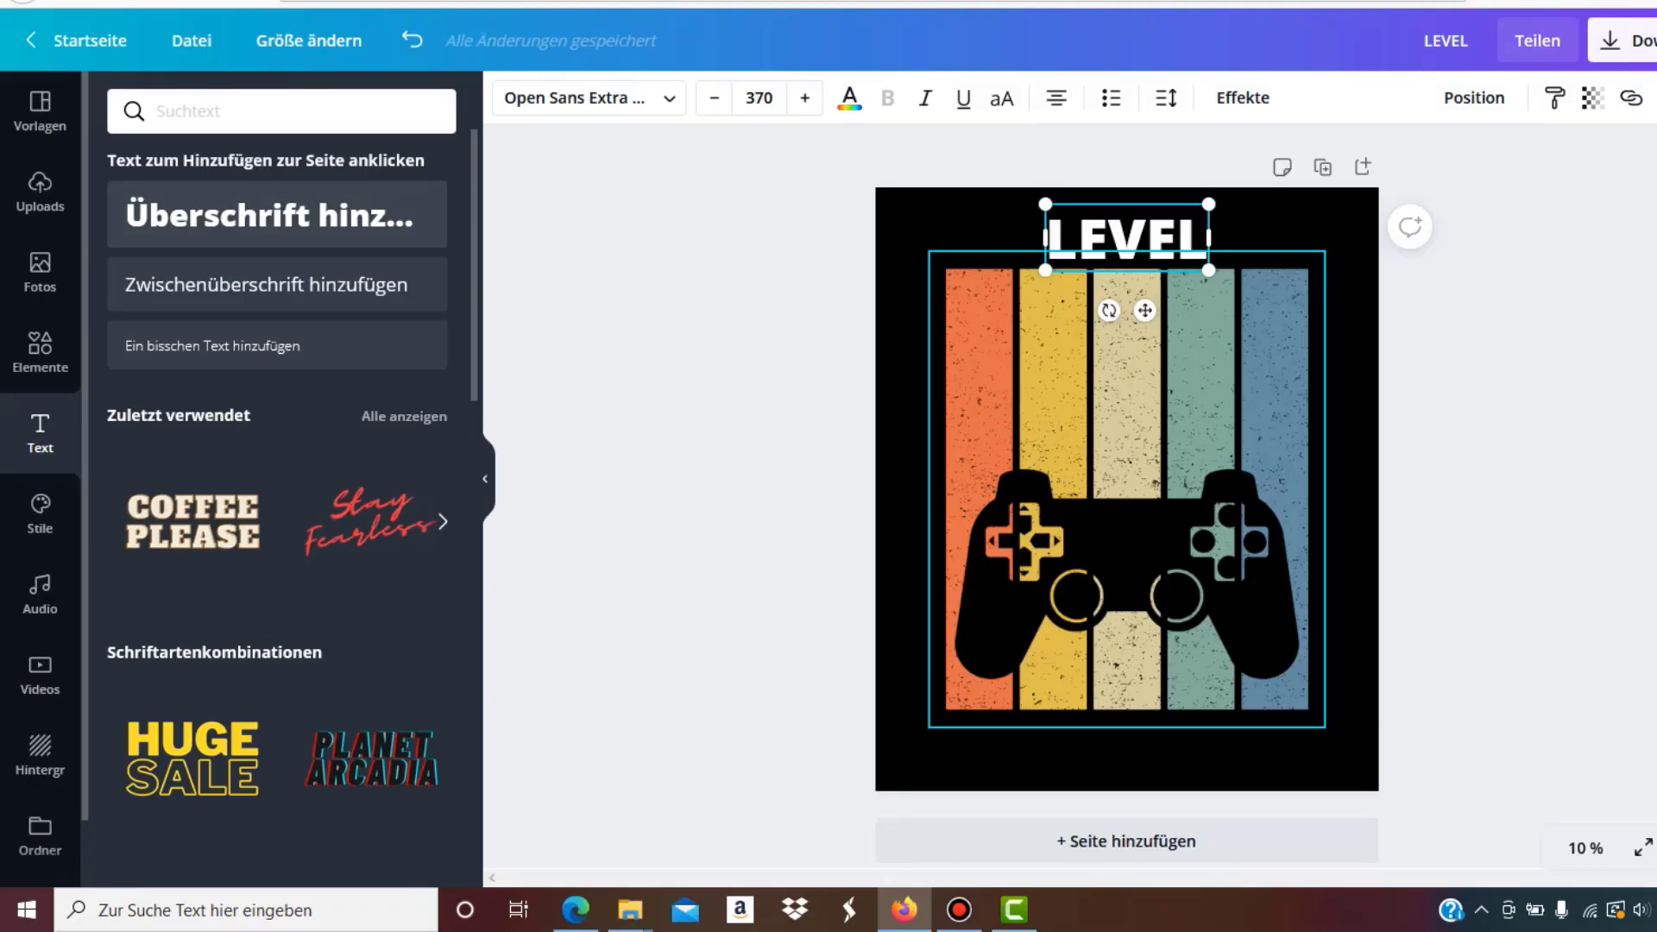
Change the LEVEL heading's font to Edmund-Texture, enlarge it to size 847 and centre it at the page's upper edge
click(586, 98)
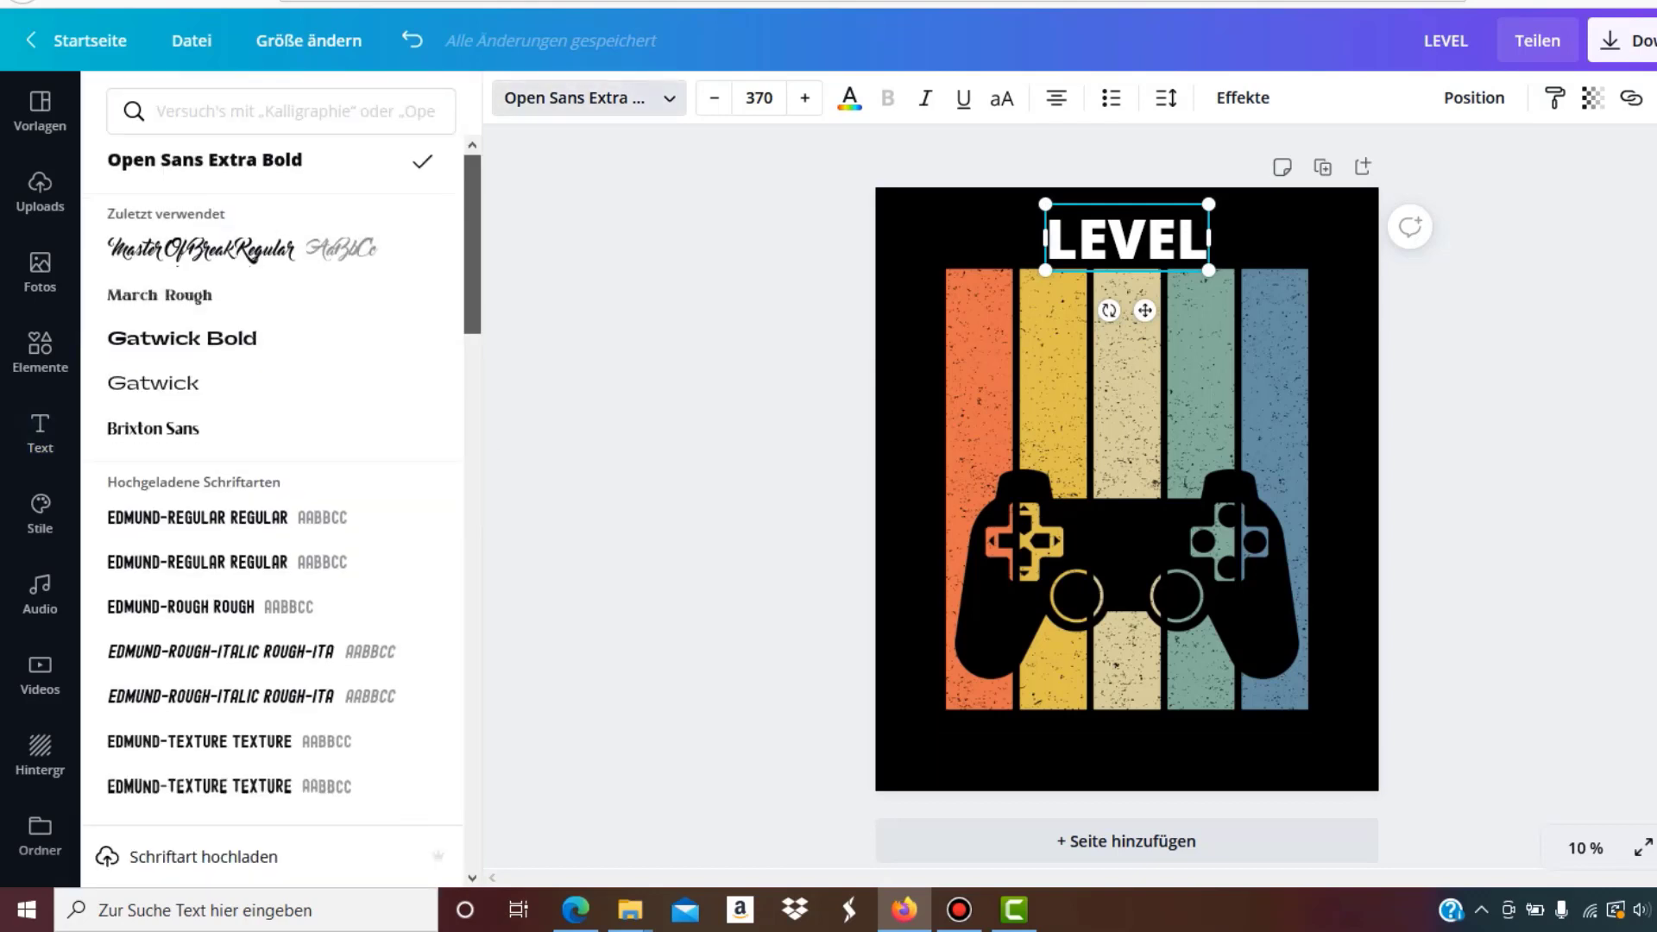
scroll(285, 474, down, 3)
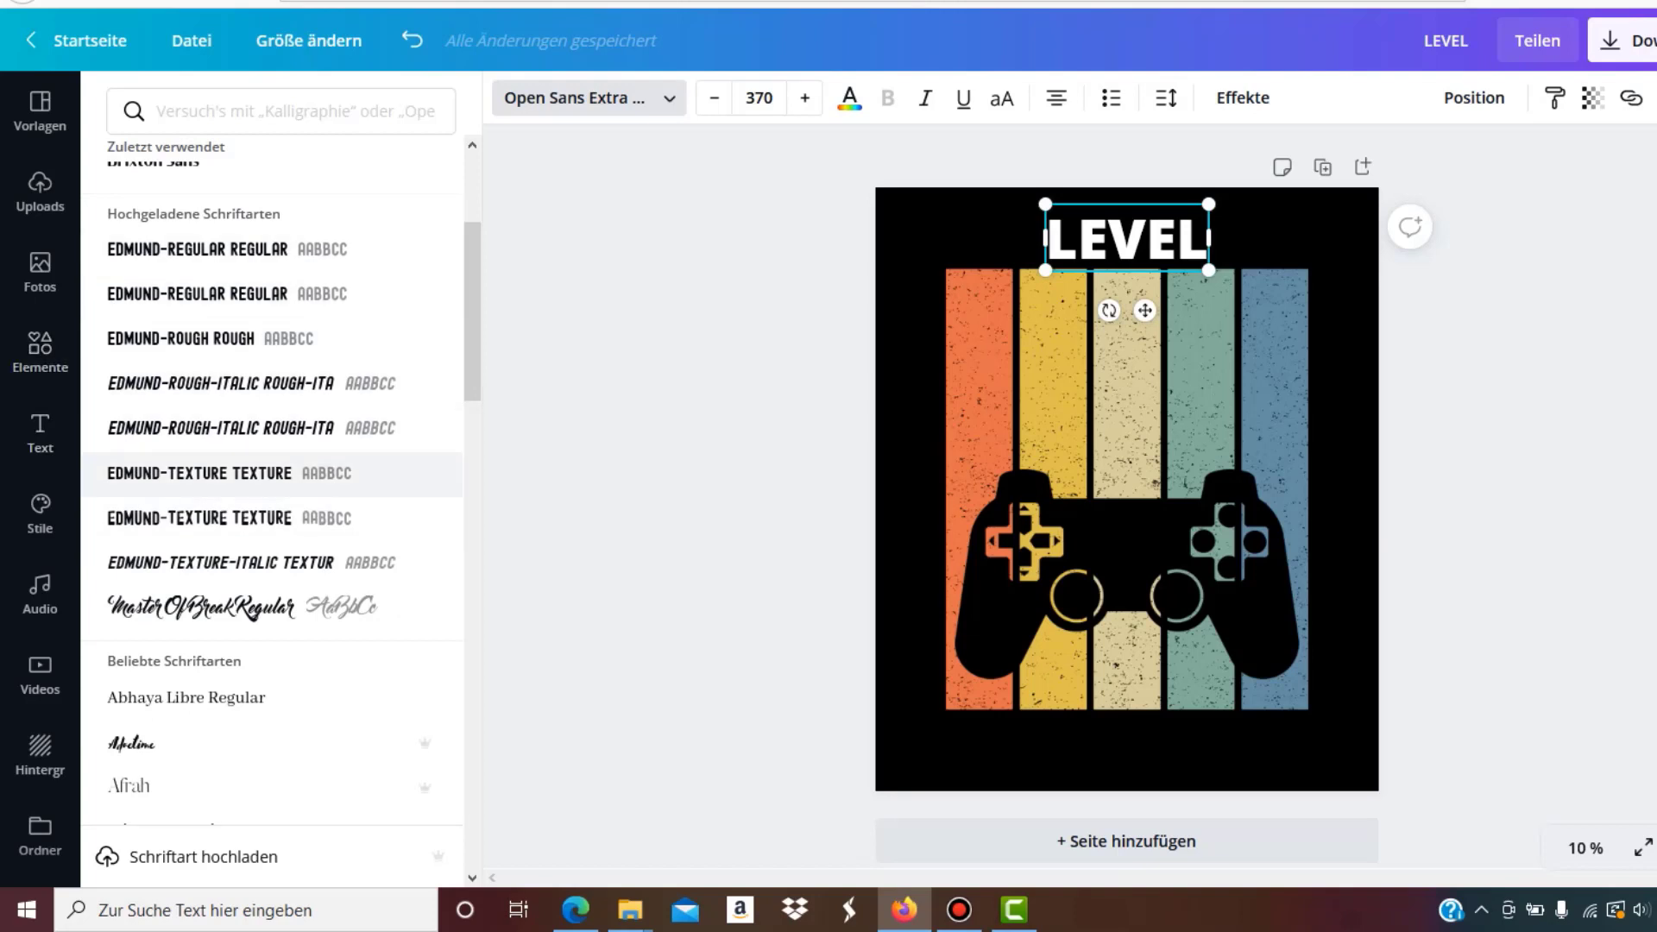
click(259, 473)
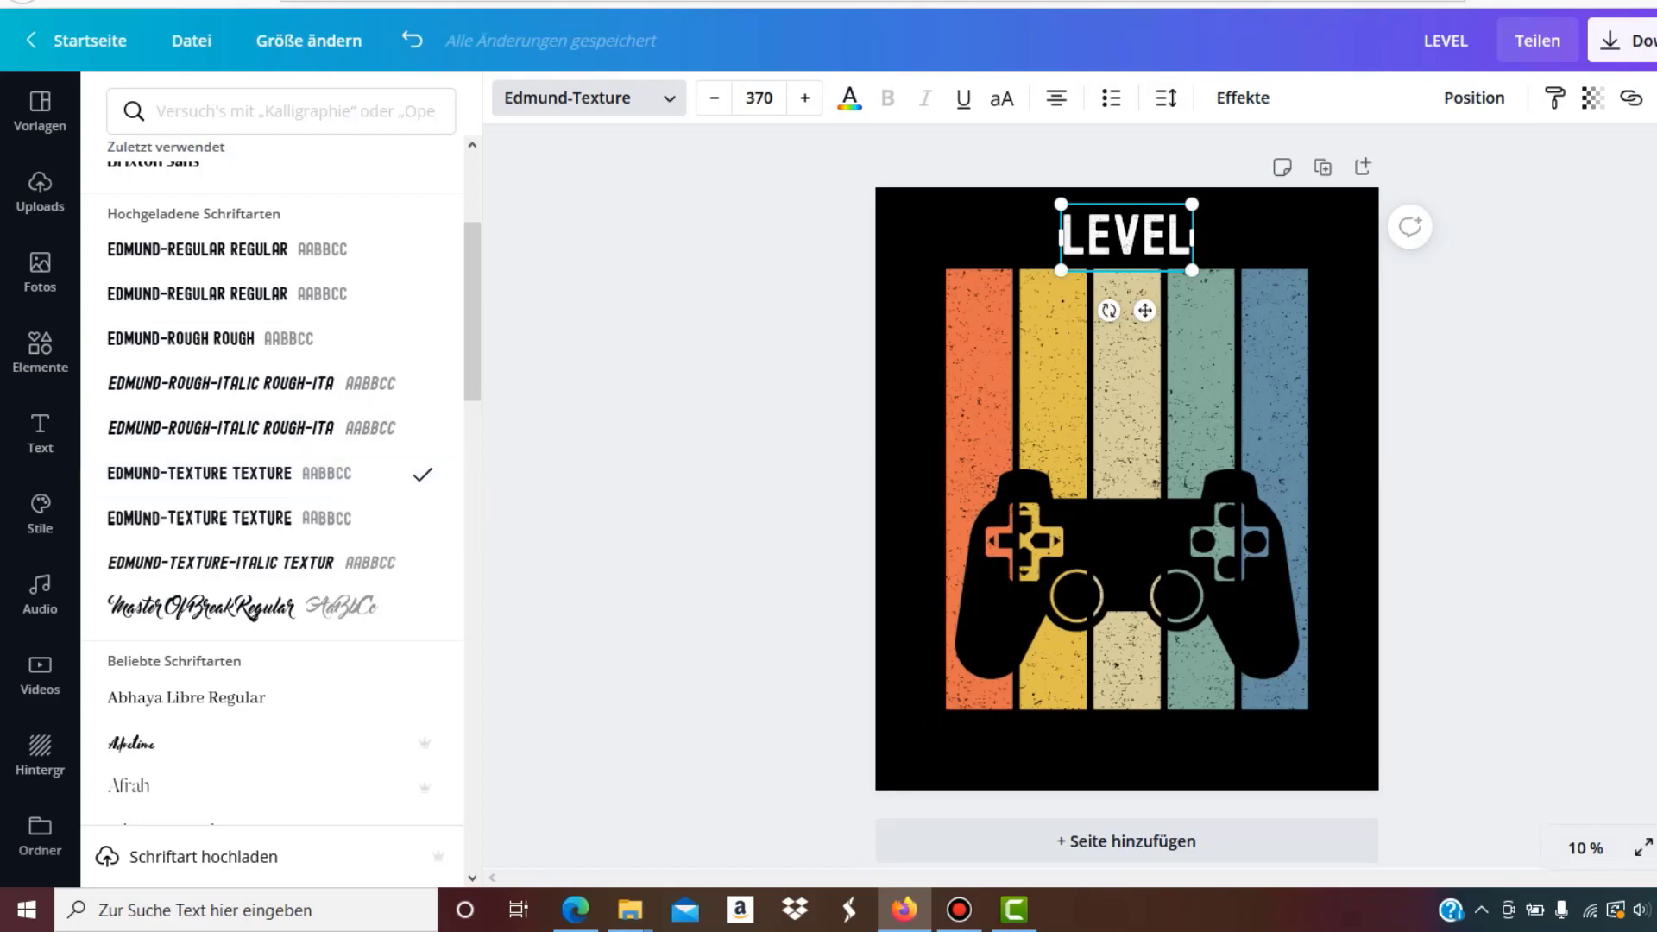
drag(1192, 270, 1365, 359)
drag(1242, 385, 1156, 356)
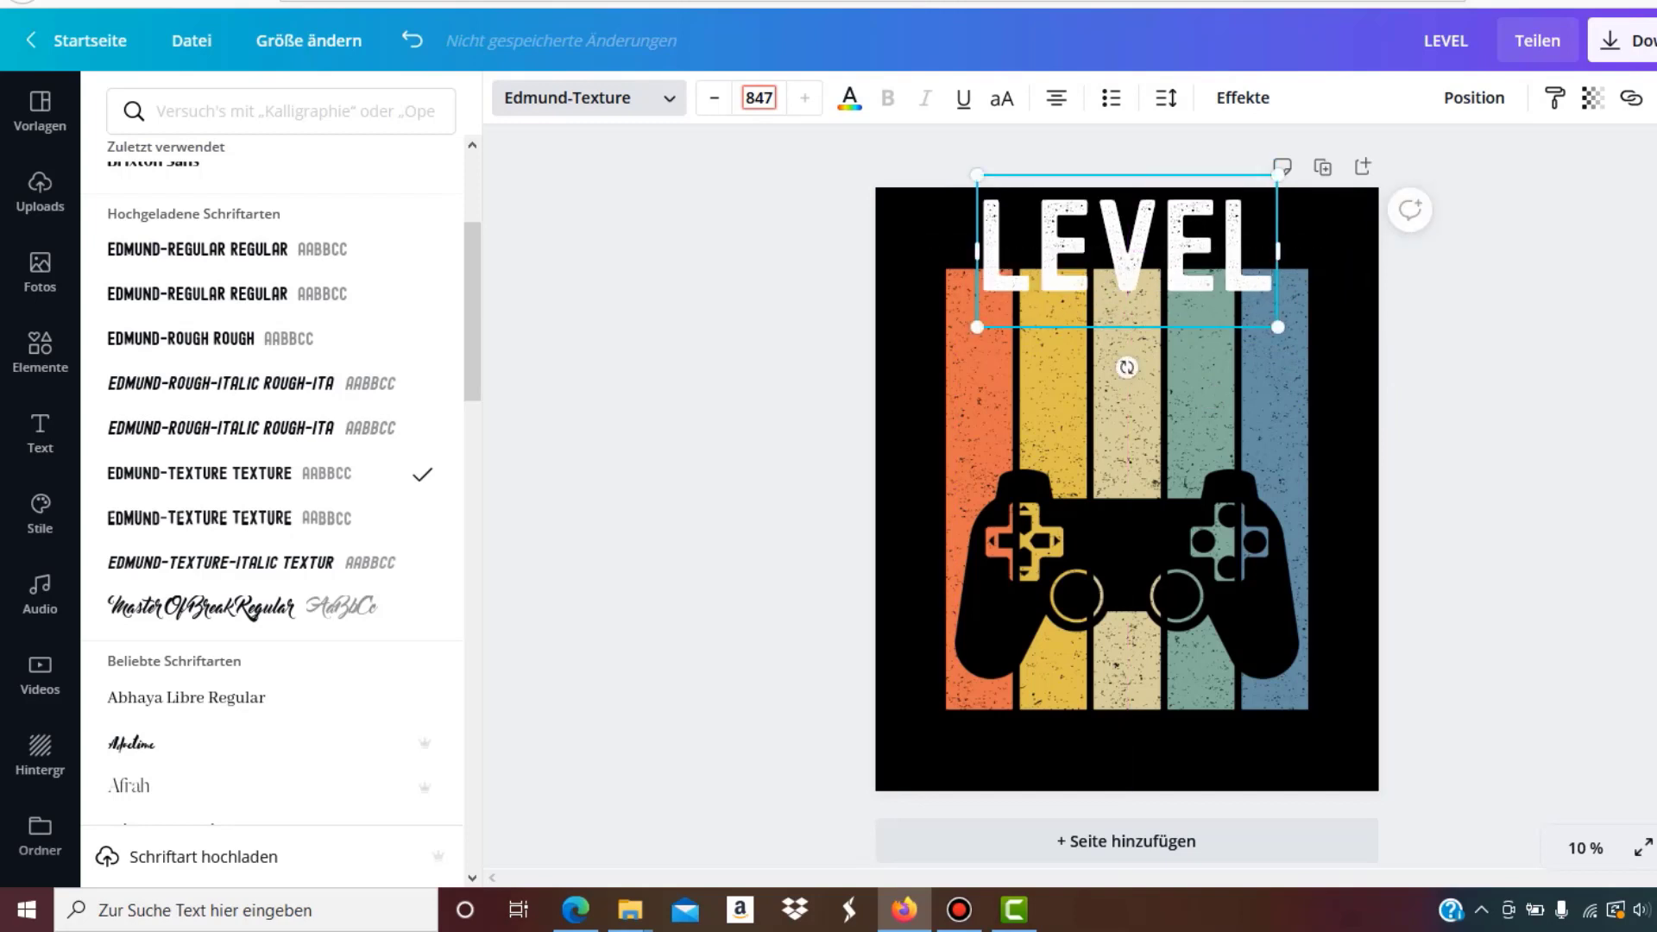
Shrink the striped graphic and centre it directly beneath the LEVEL heading
drag(1230, 509, 1227, 538)
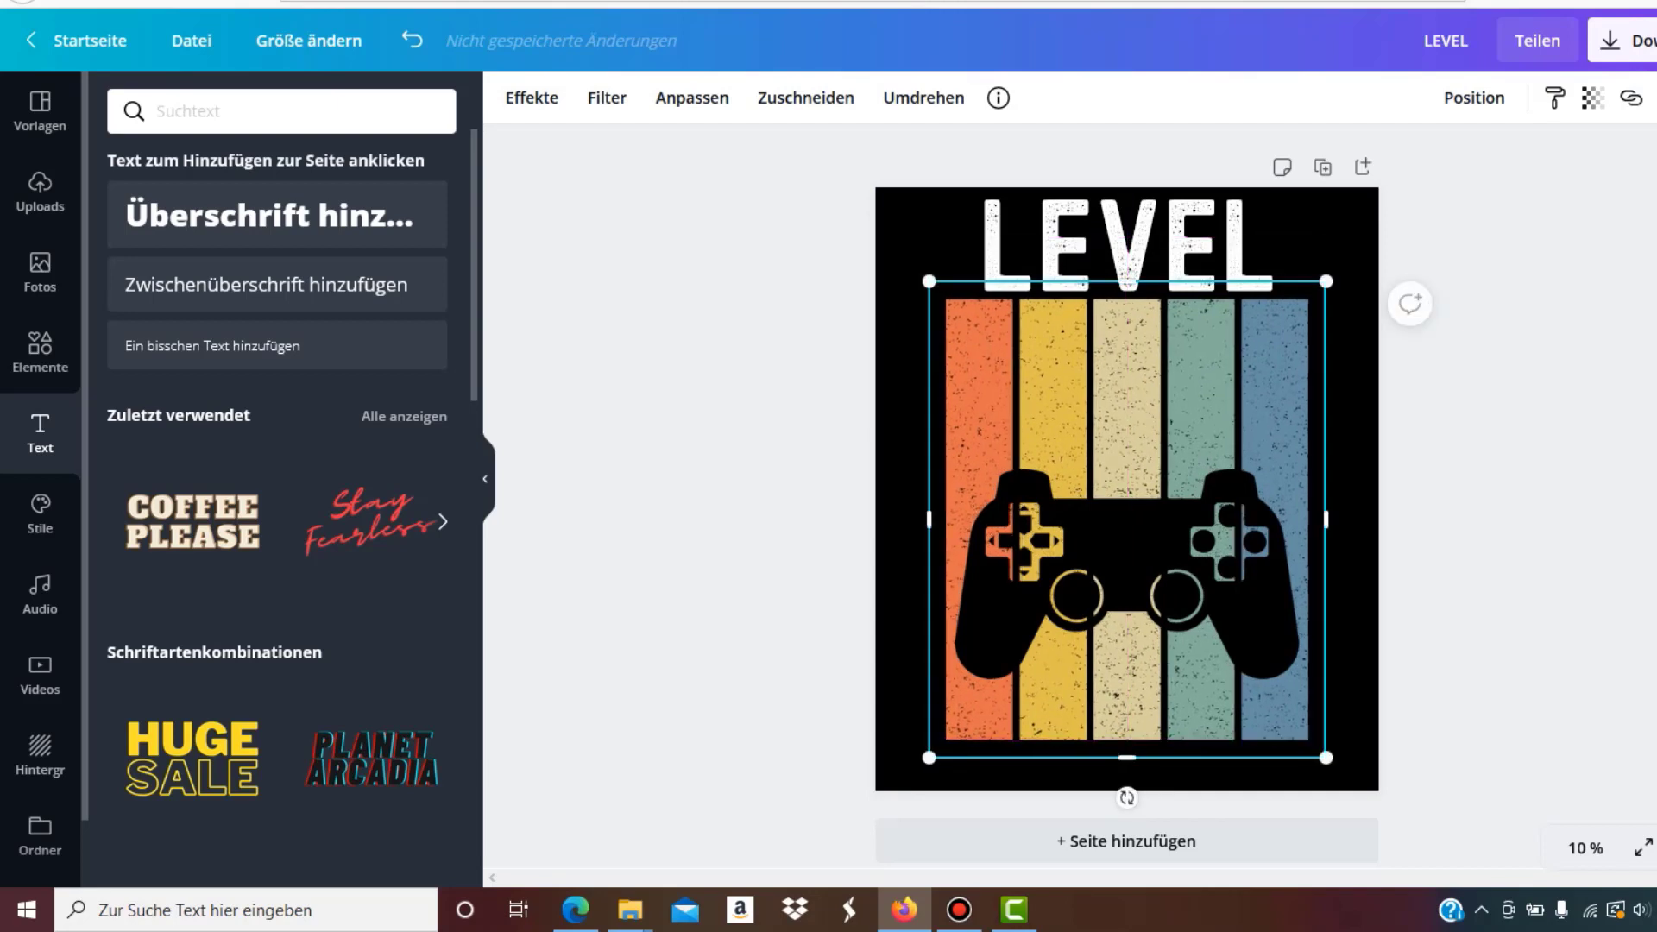
drag(928, 757, 964, 711)
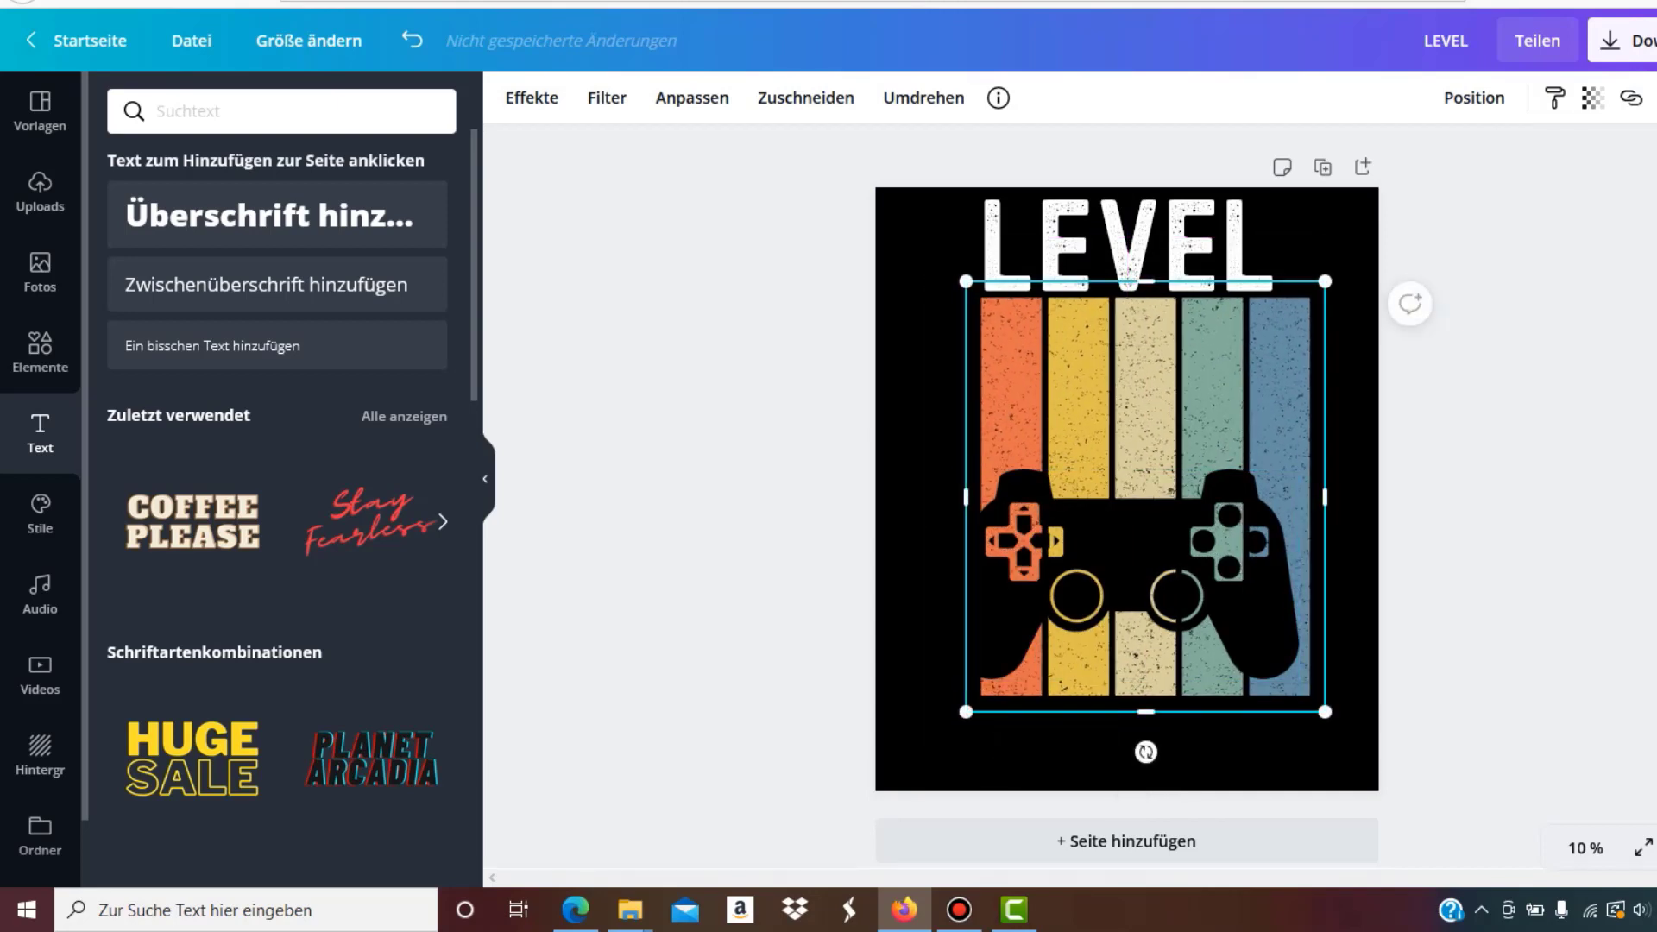
drag(1147, 518, 1130, 524)
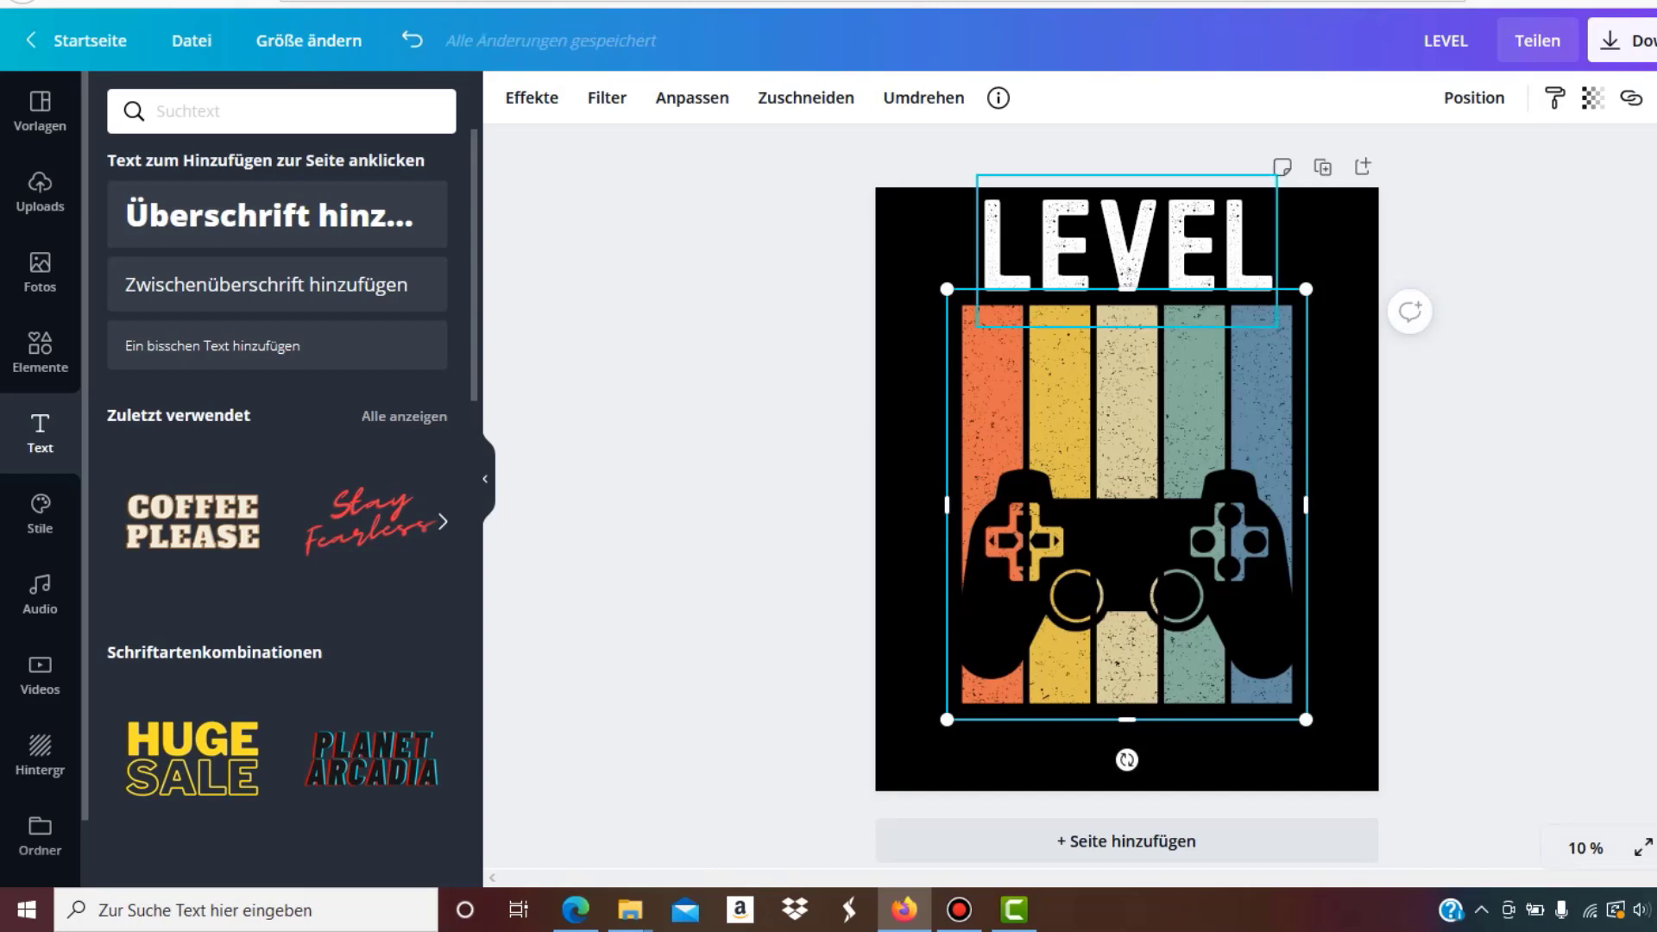
Increase the LEVEL heading's letter spacing until the word spans the full width of the stripes
click(1127, 246)
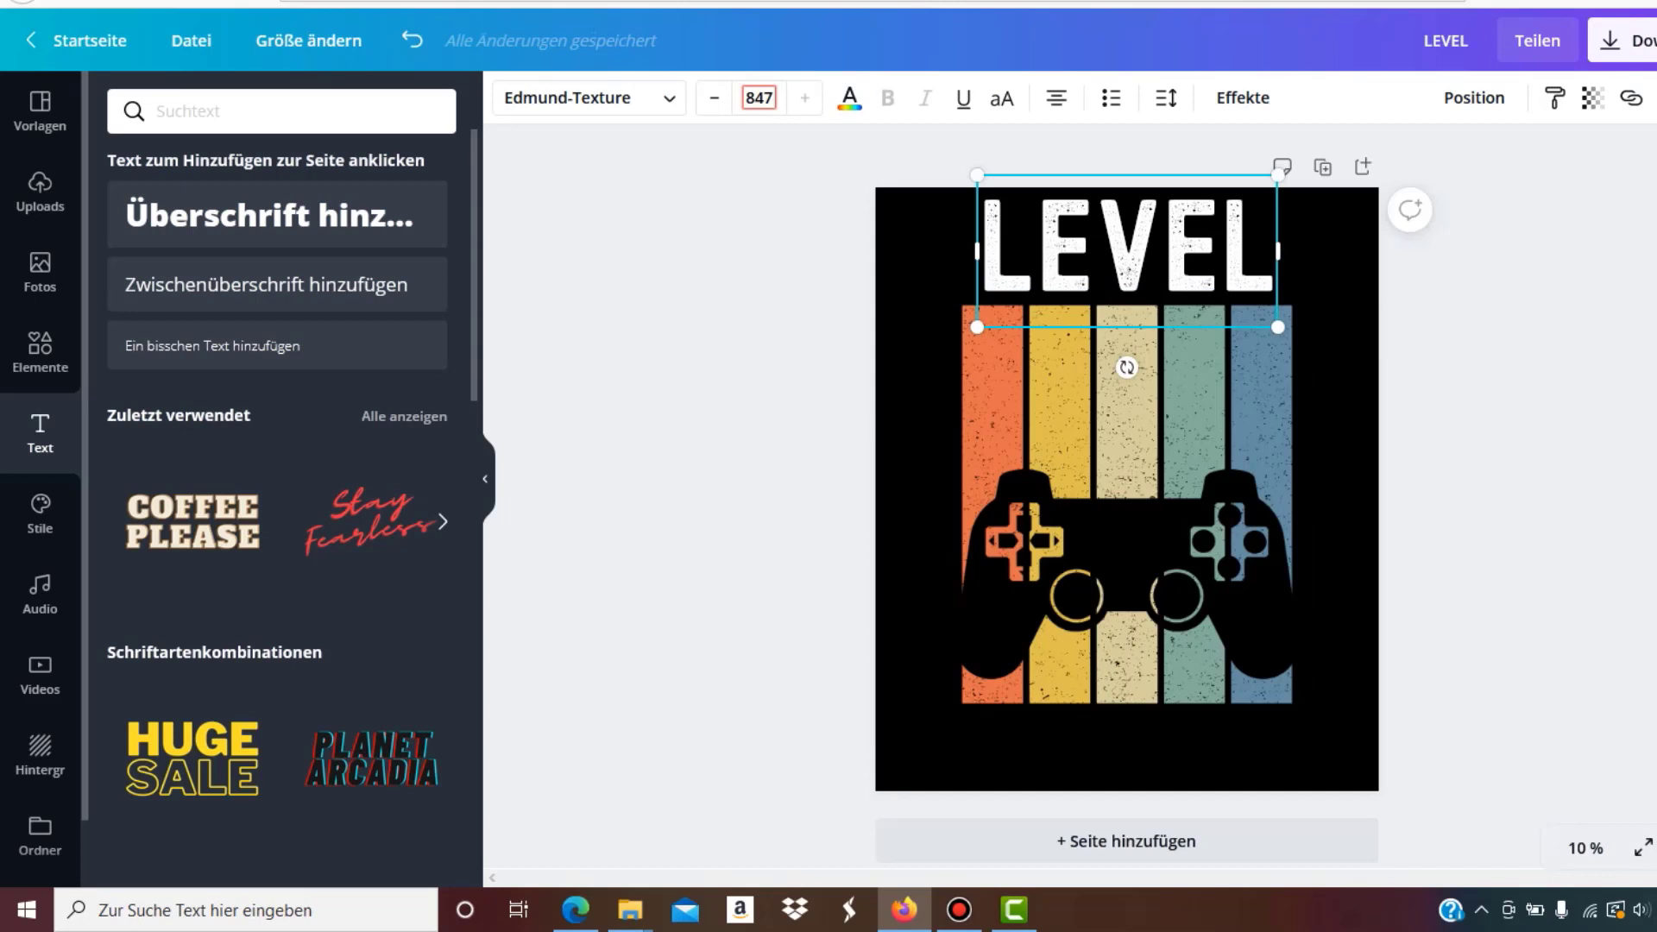
click(1166, 97)
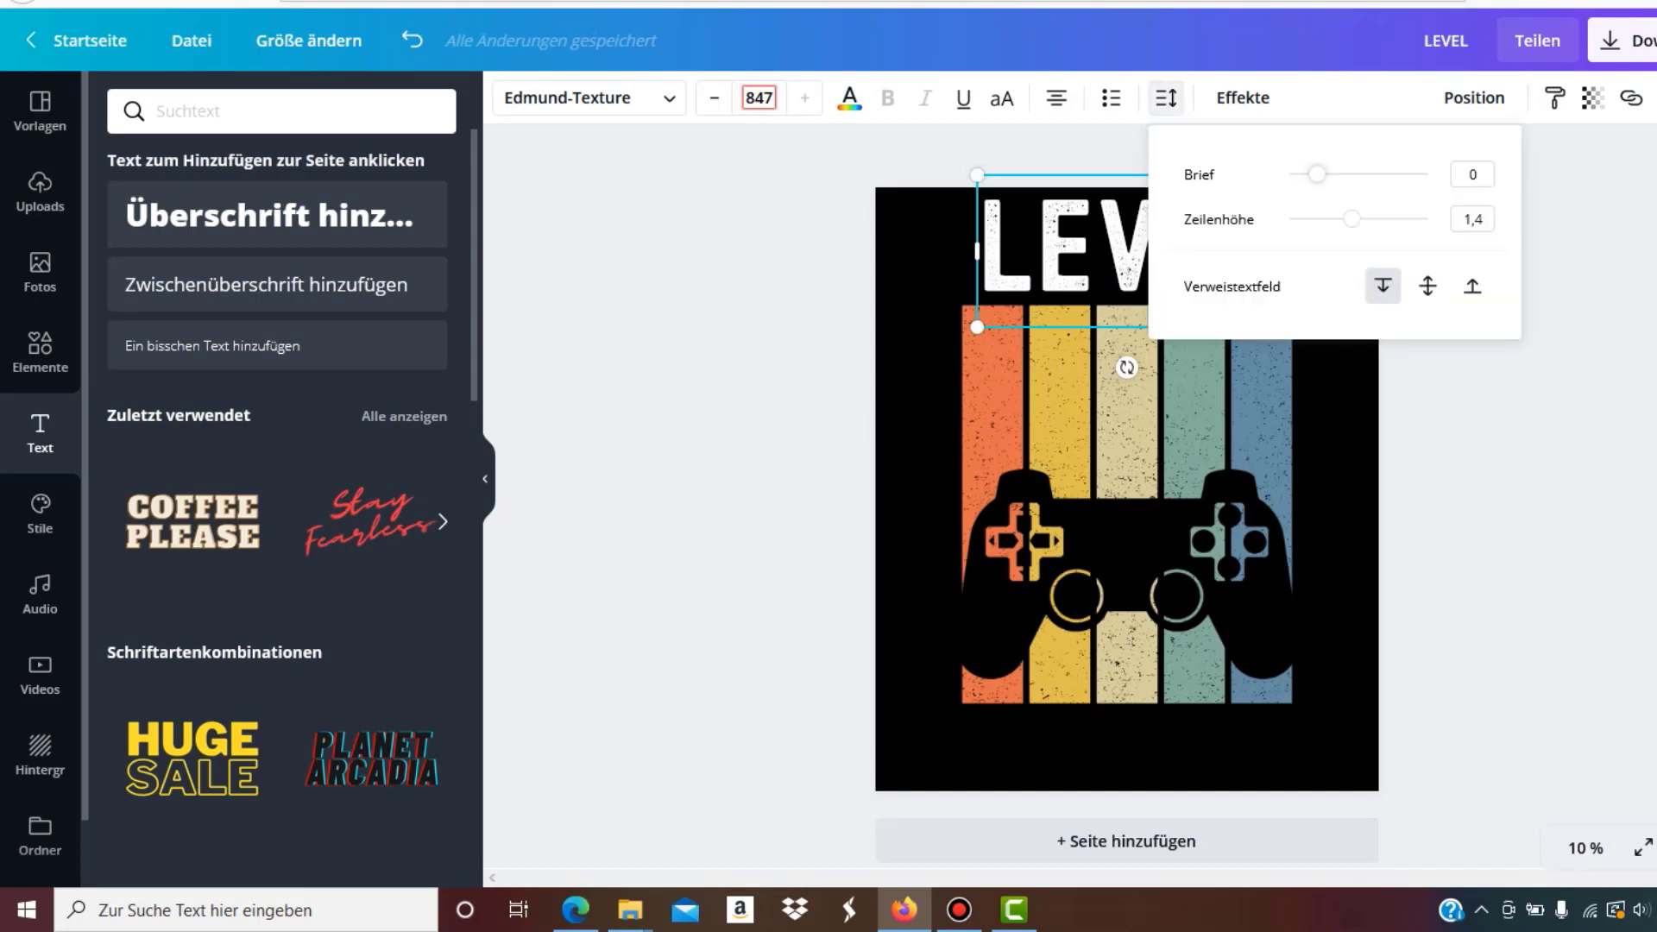
drag(1317, 175, 1329, 175)
click(822, 306)
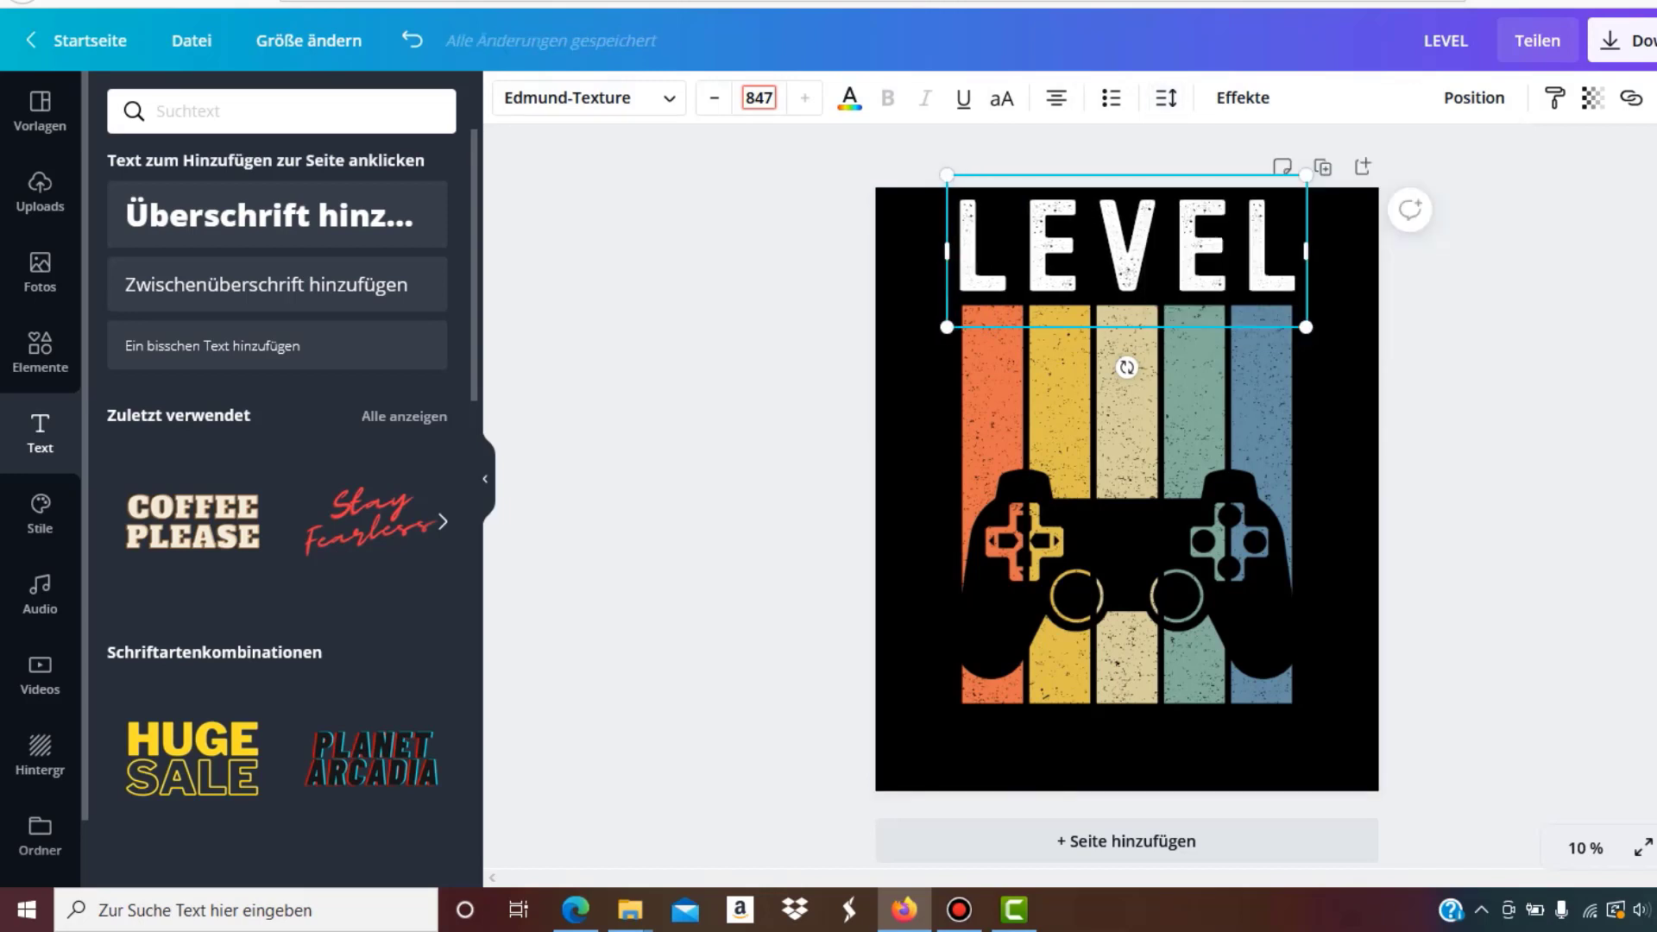
click(1127, 504)
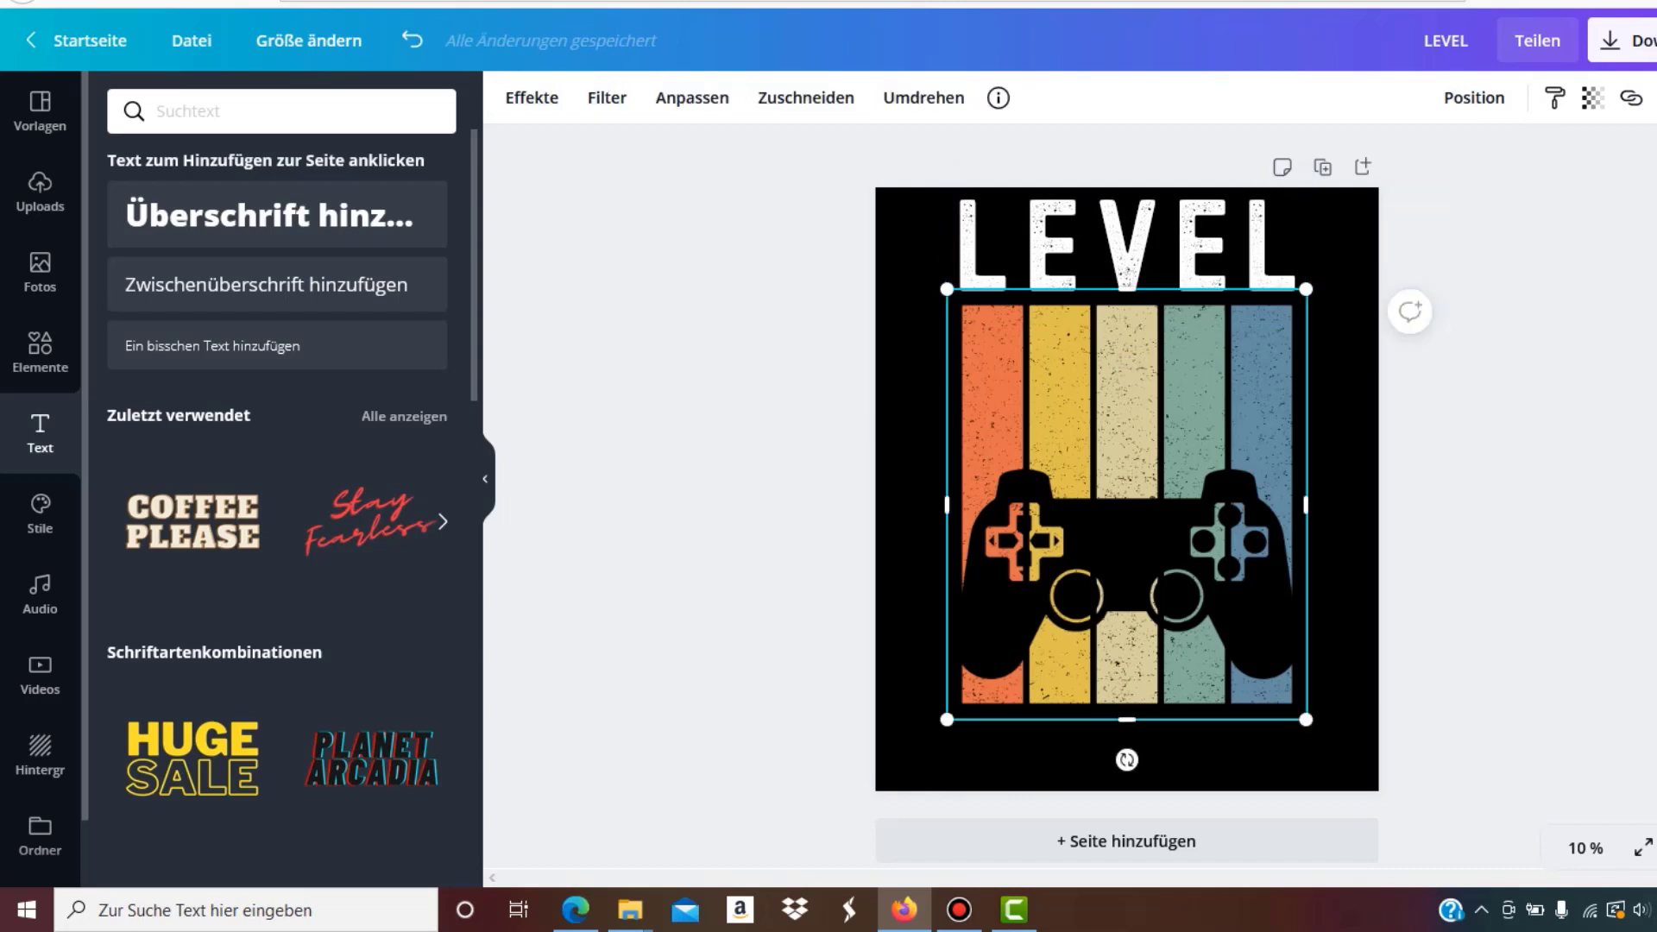
Enlarge the striped graphic slightly and align it horizontally beneath the LEVEL heading
drag(1305, 289, 1312, 283)
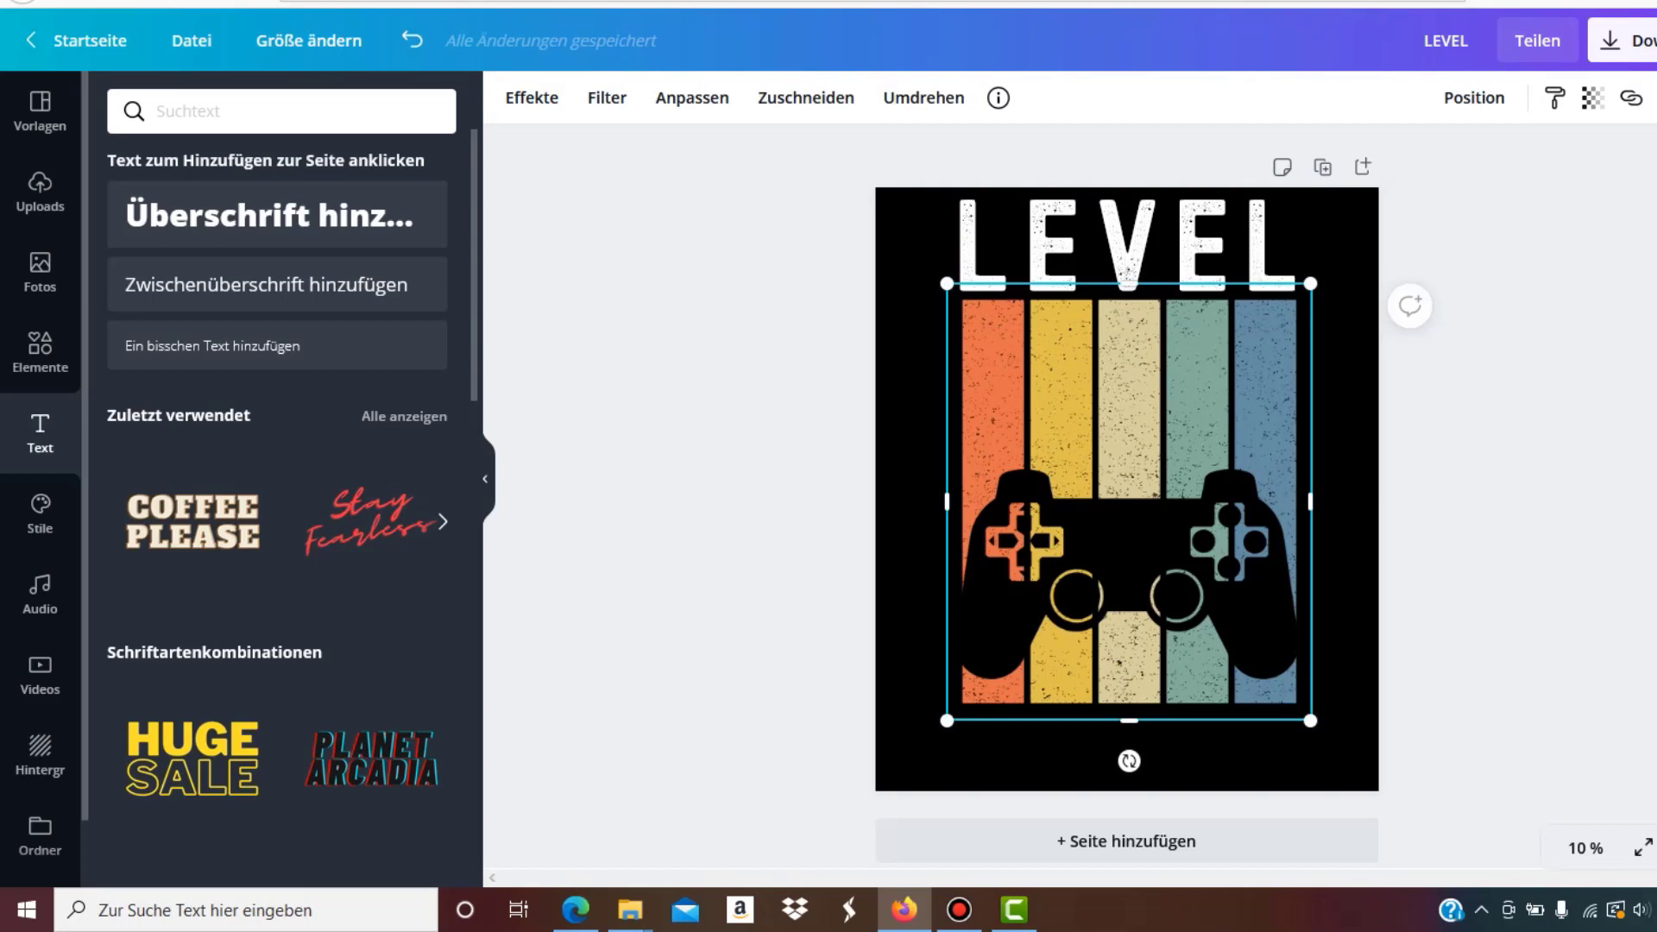
drag(1129, 535, 1123, 535)
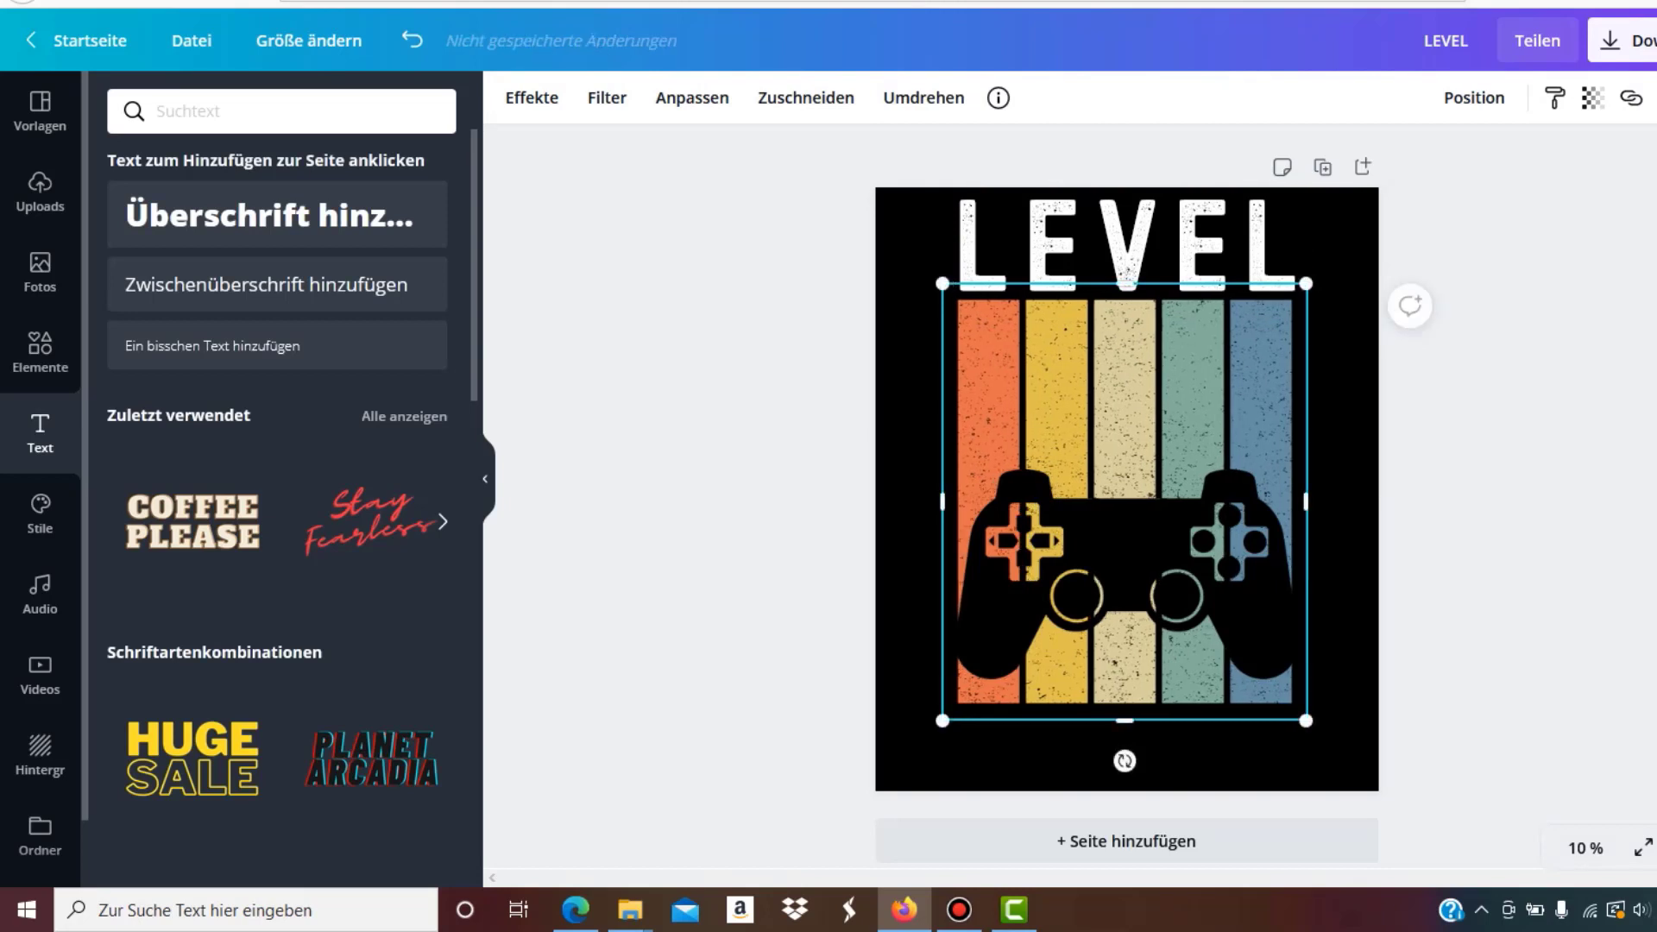
key(shift+Right)
key(shift+Right)
key(shift+Right)
key(shift+Right)
key(shift+Right)
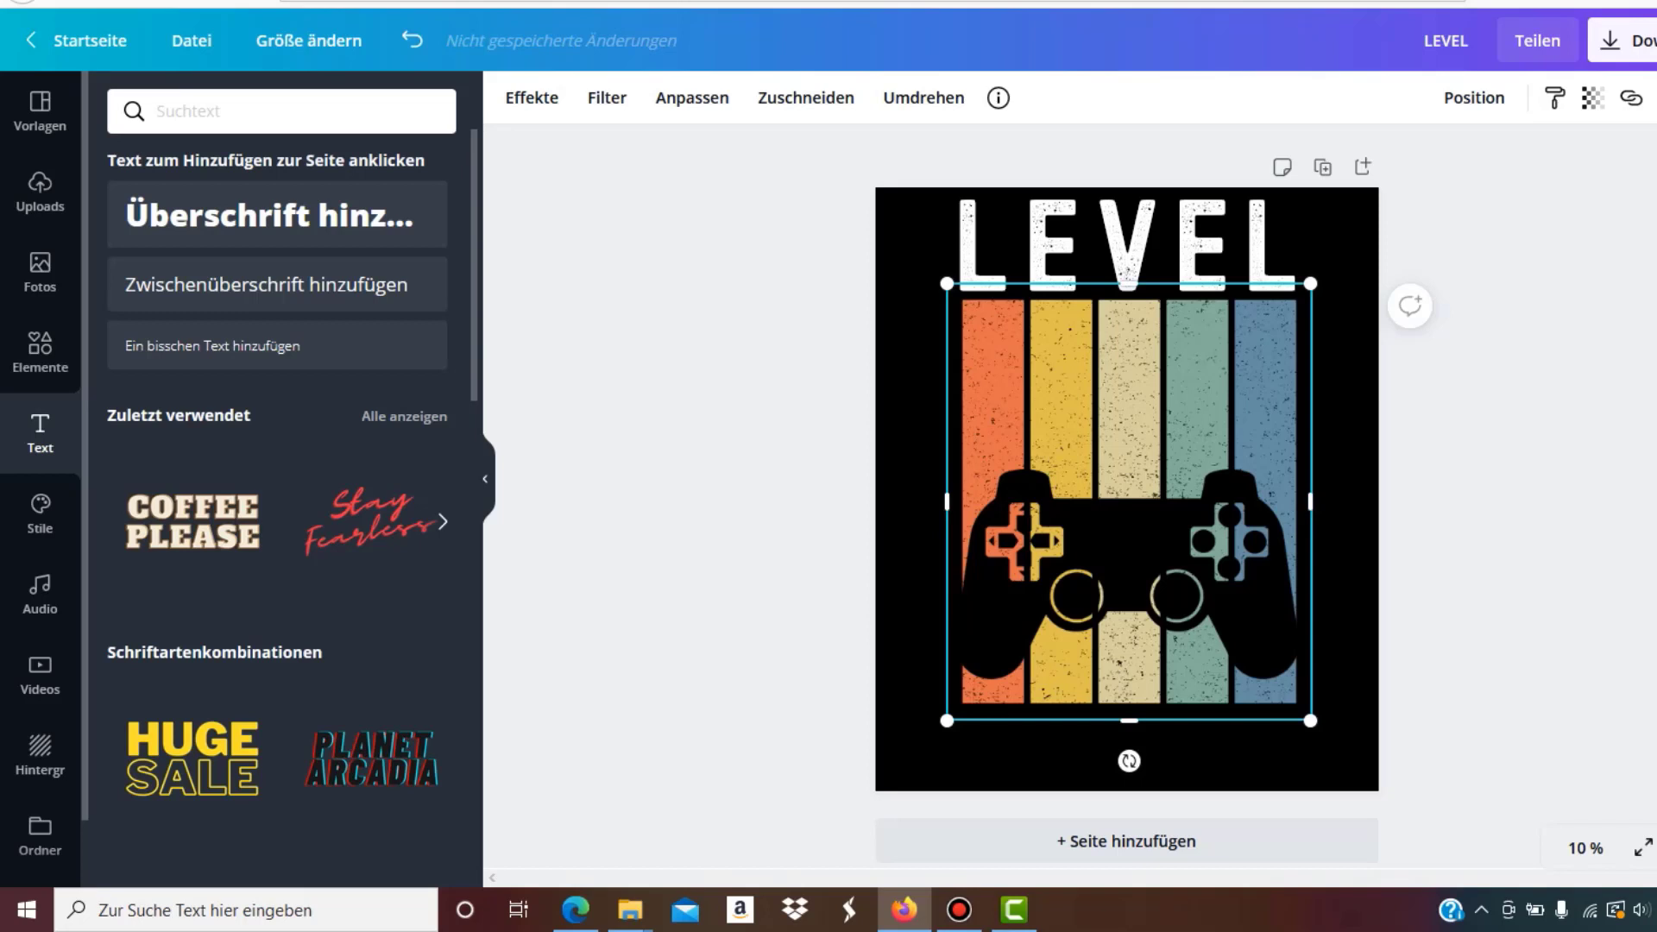
key(shift+Left)
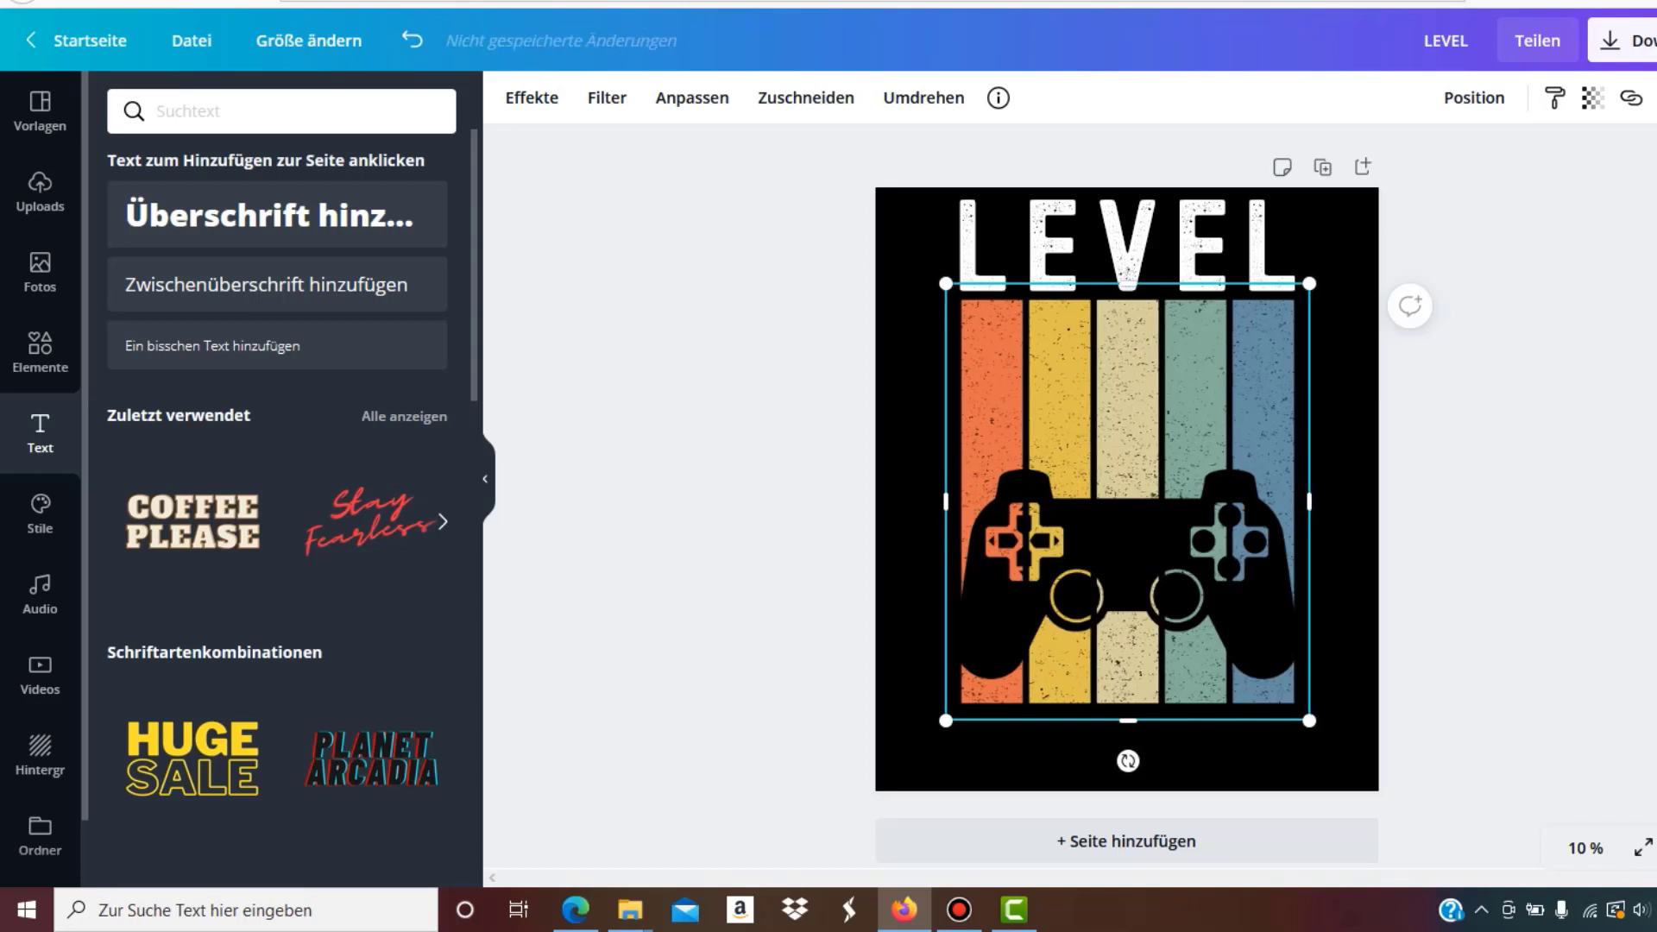
Move the striped graphic up until the stripes touch the LEVEL letters, and enlarge it to about 3283 wide by 3939 high
key(shift+Up)
key(shift+Up)
key(shift+Up)
key(shift+Up)
key(shift+Up)
key(shift+Up)
key(shift+Up)
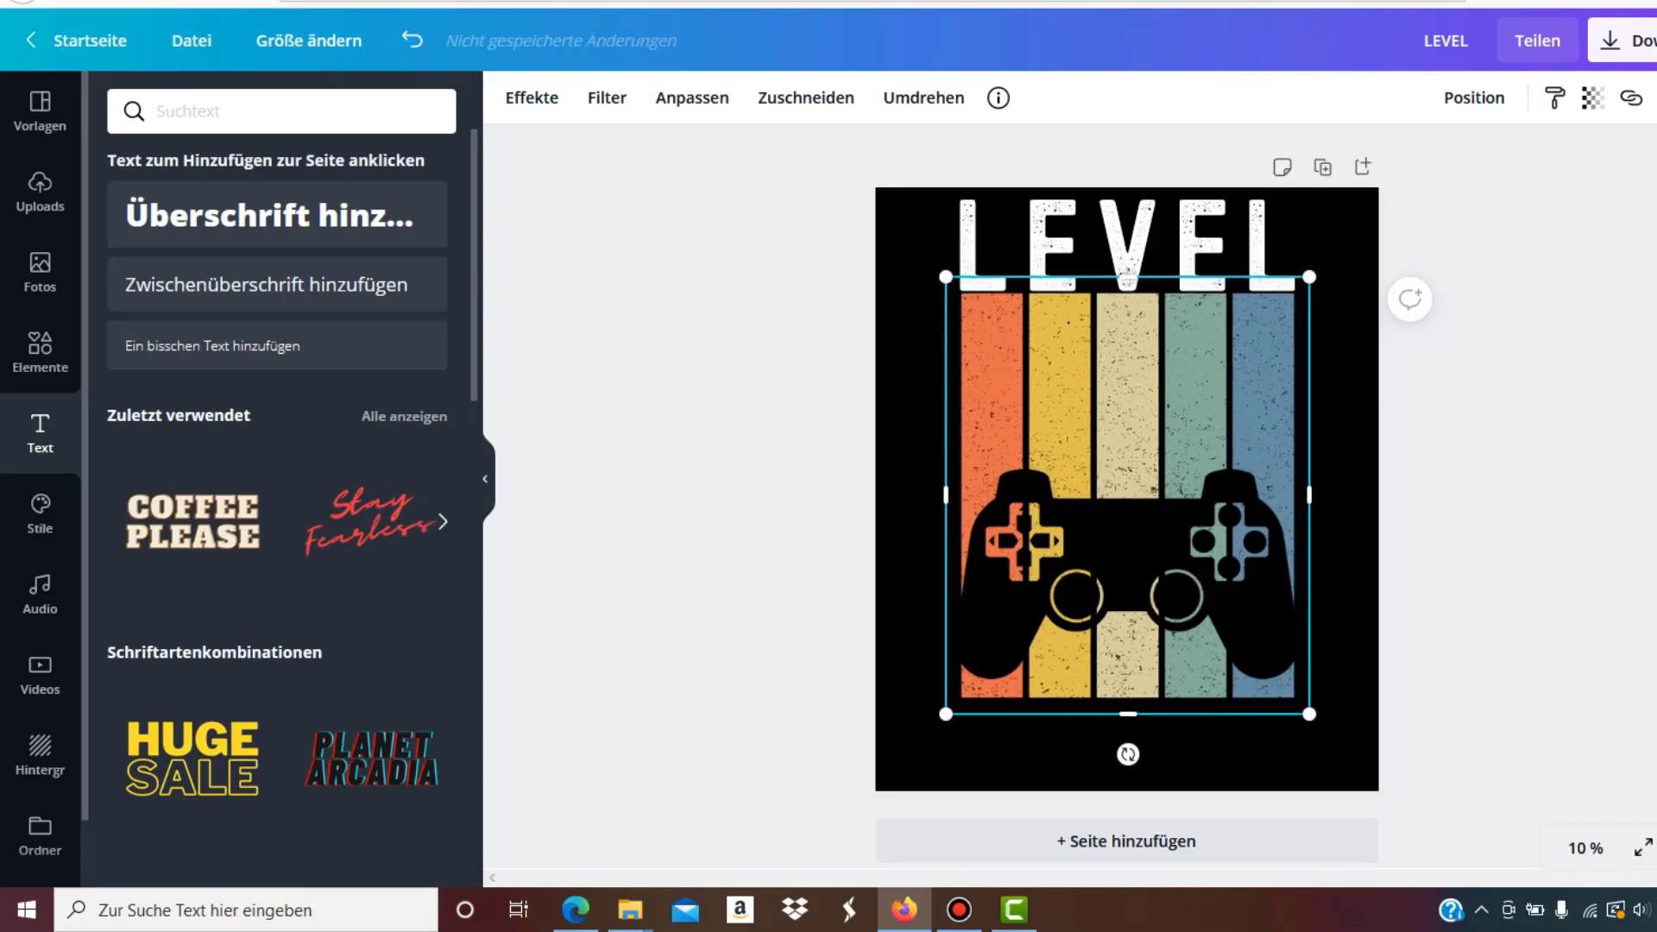
key(shift+Up)
key(shift+Up)
key(shift+Up)
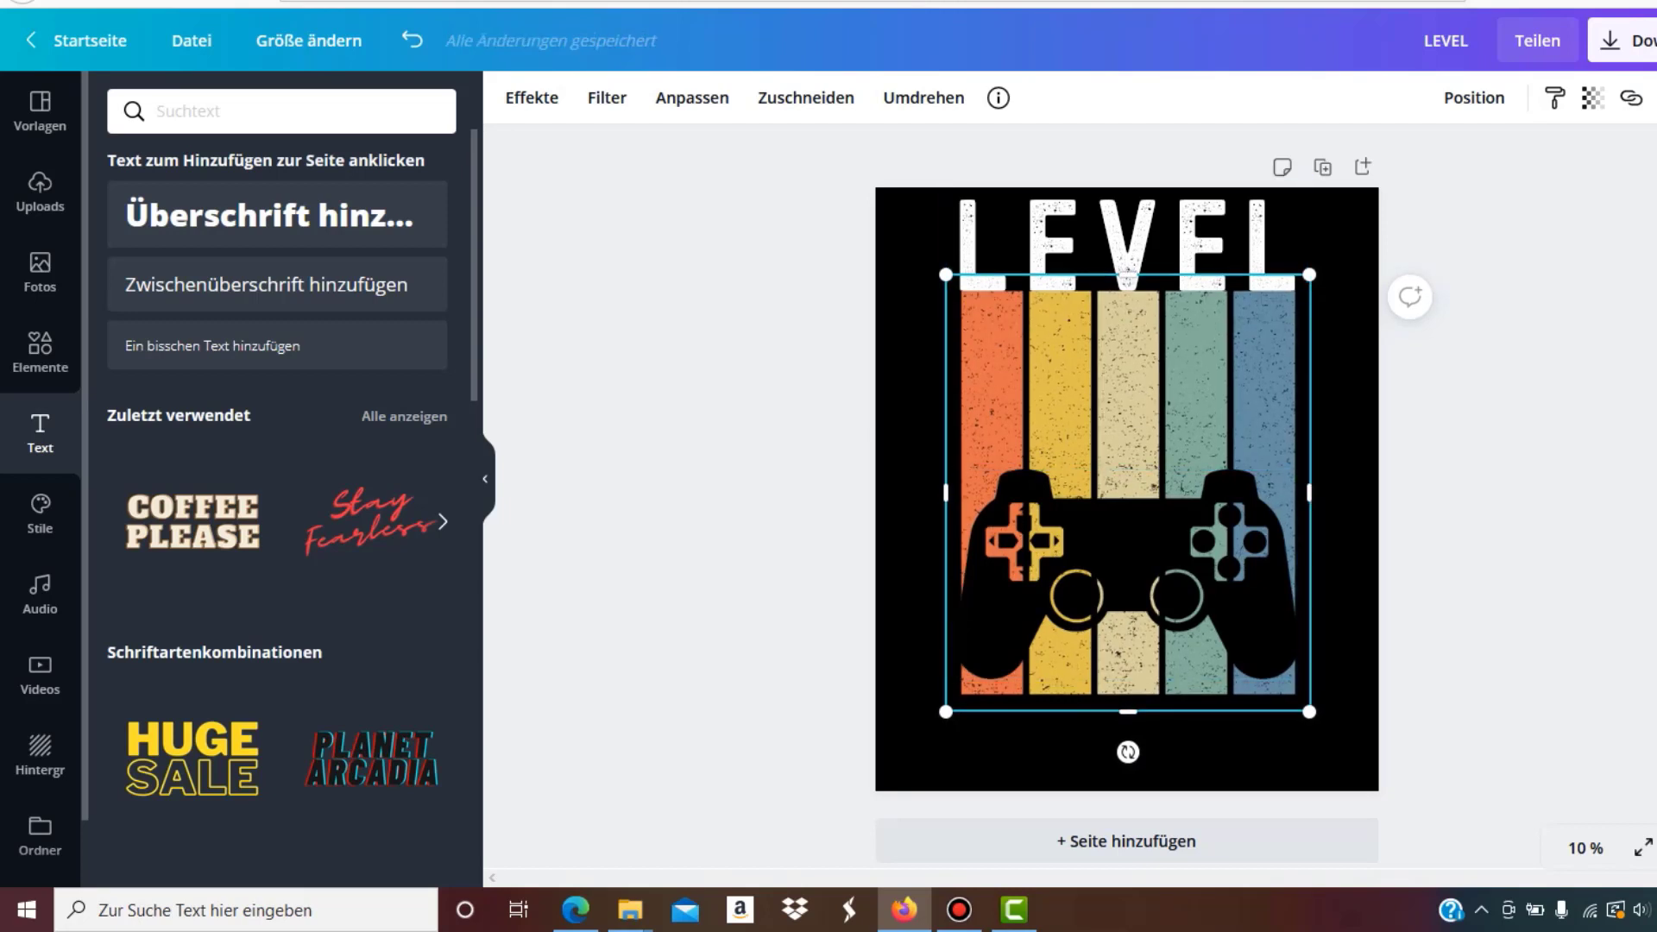
drag(946, 712, 941, 715)
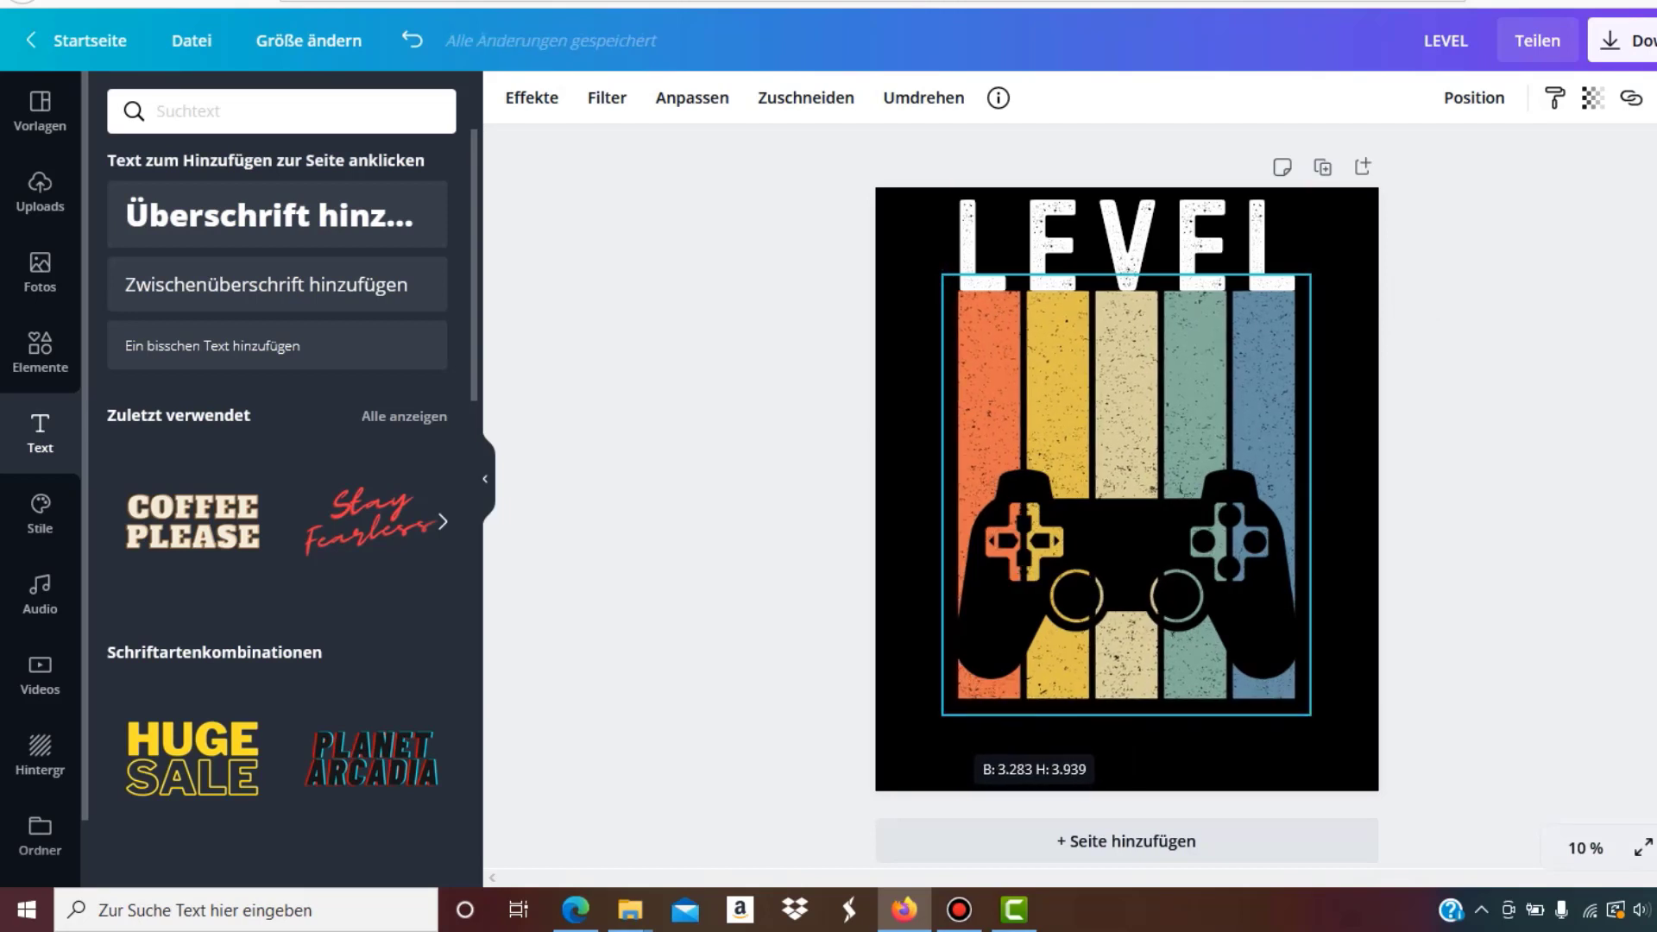
key(Escape)
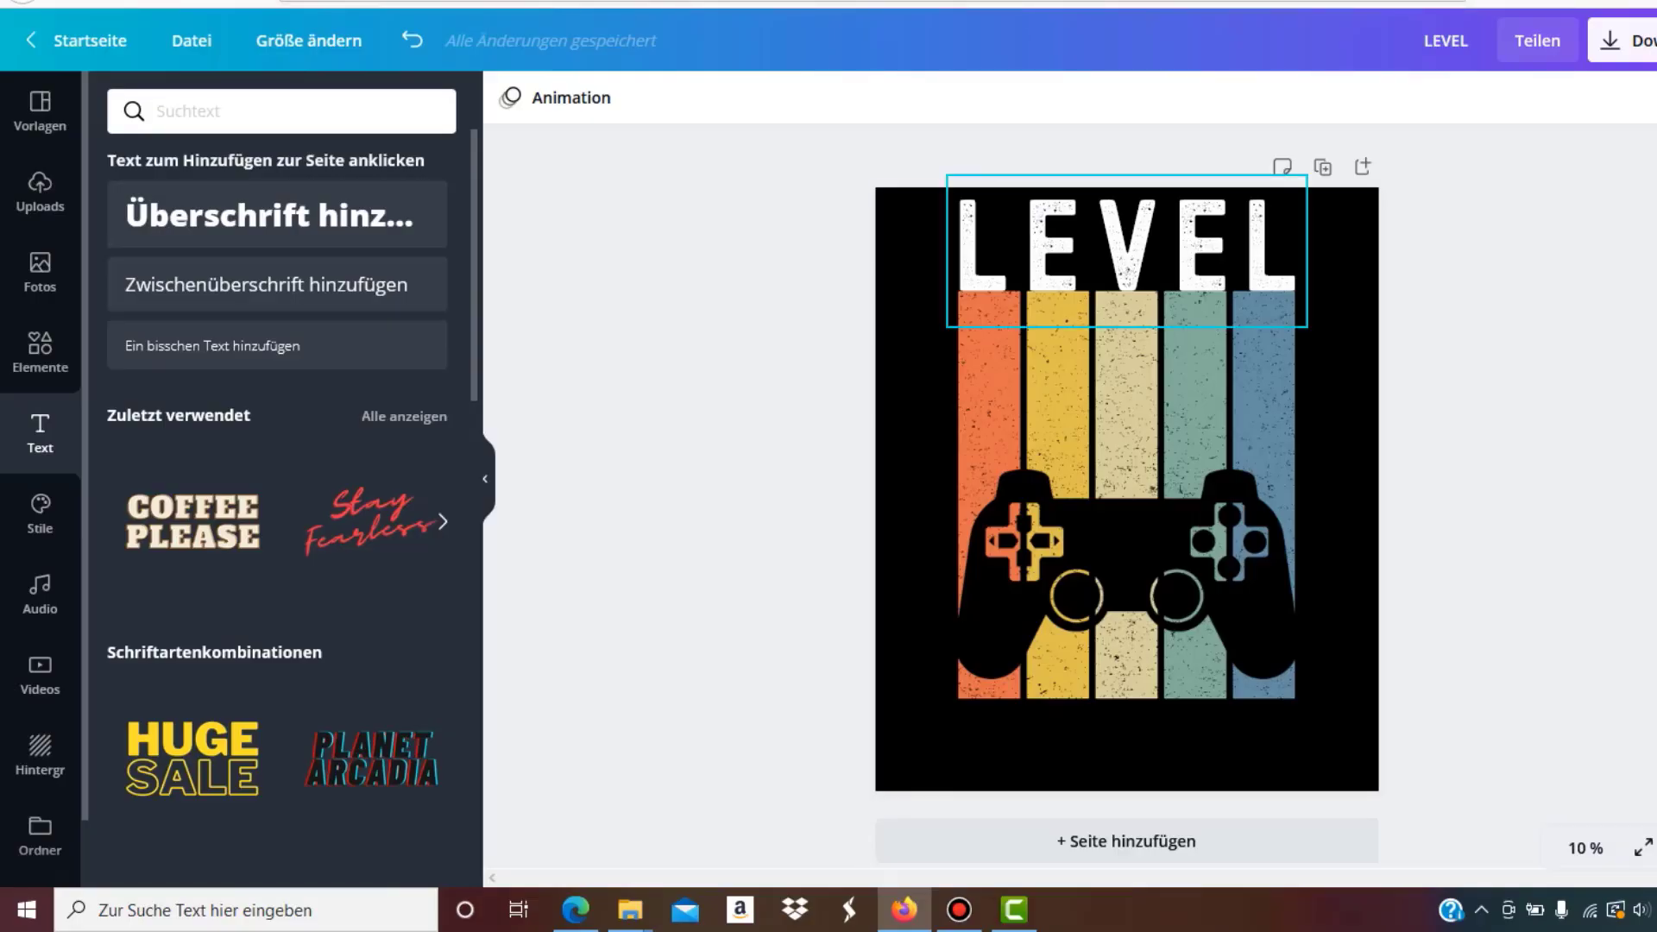
Colour the first L of the LEVEL heading with the brighter orange from the photo colours
double_click(1127, 246)
key(Escape)
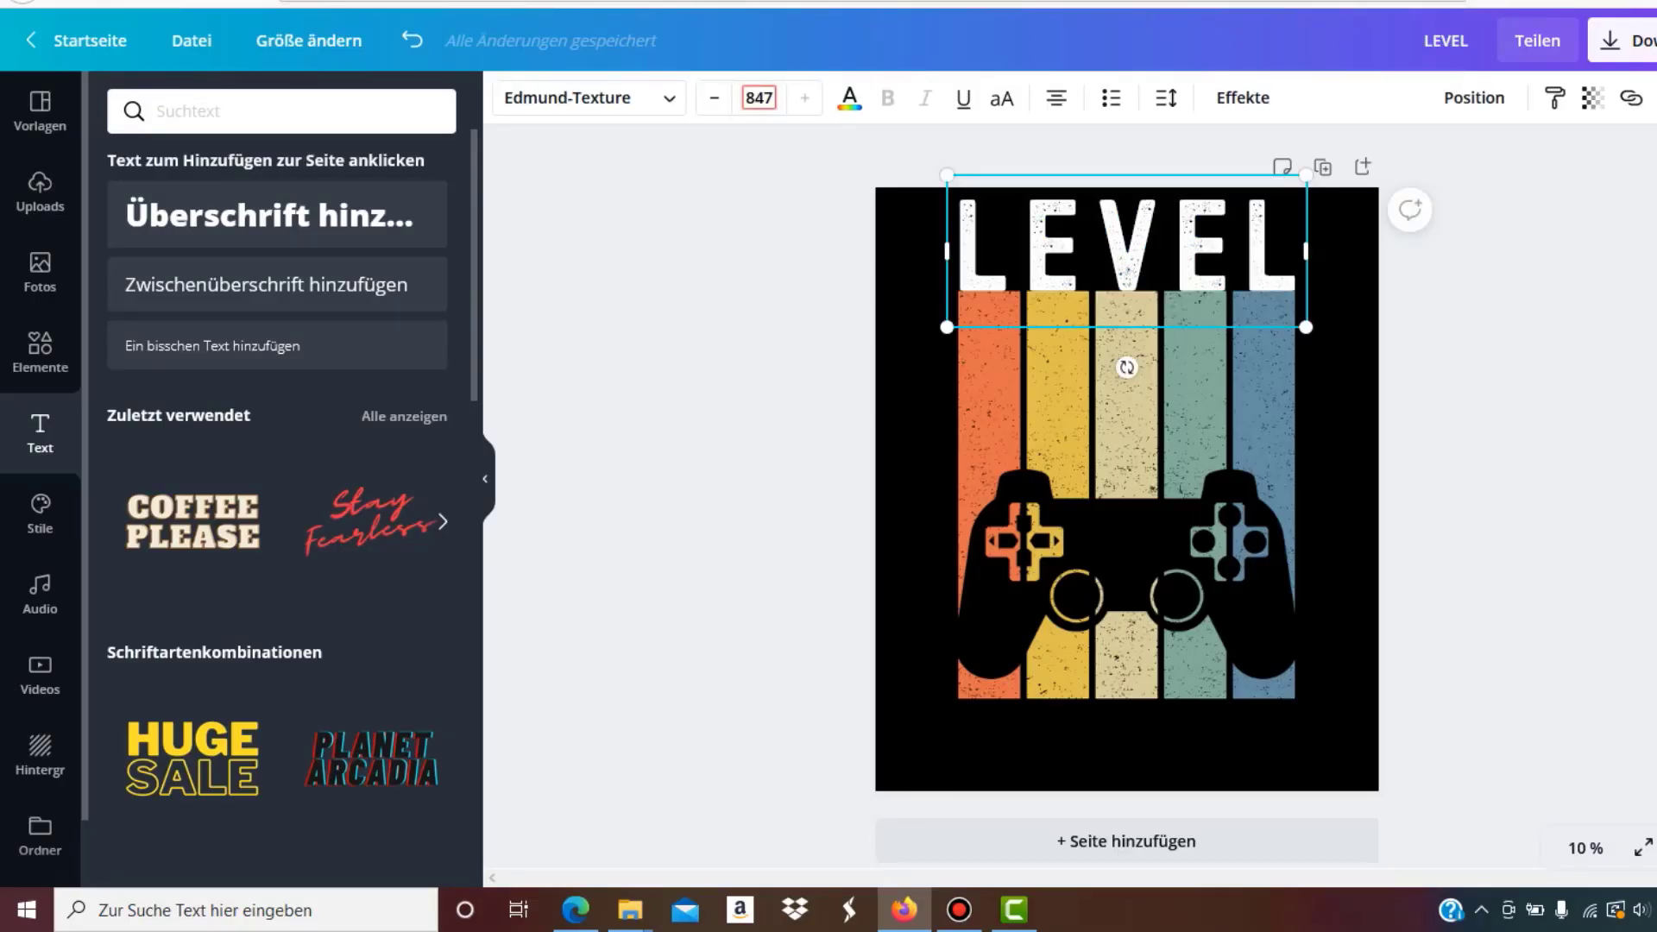
key(shift+Right)
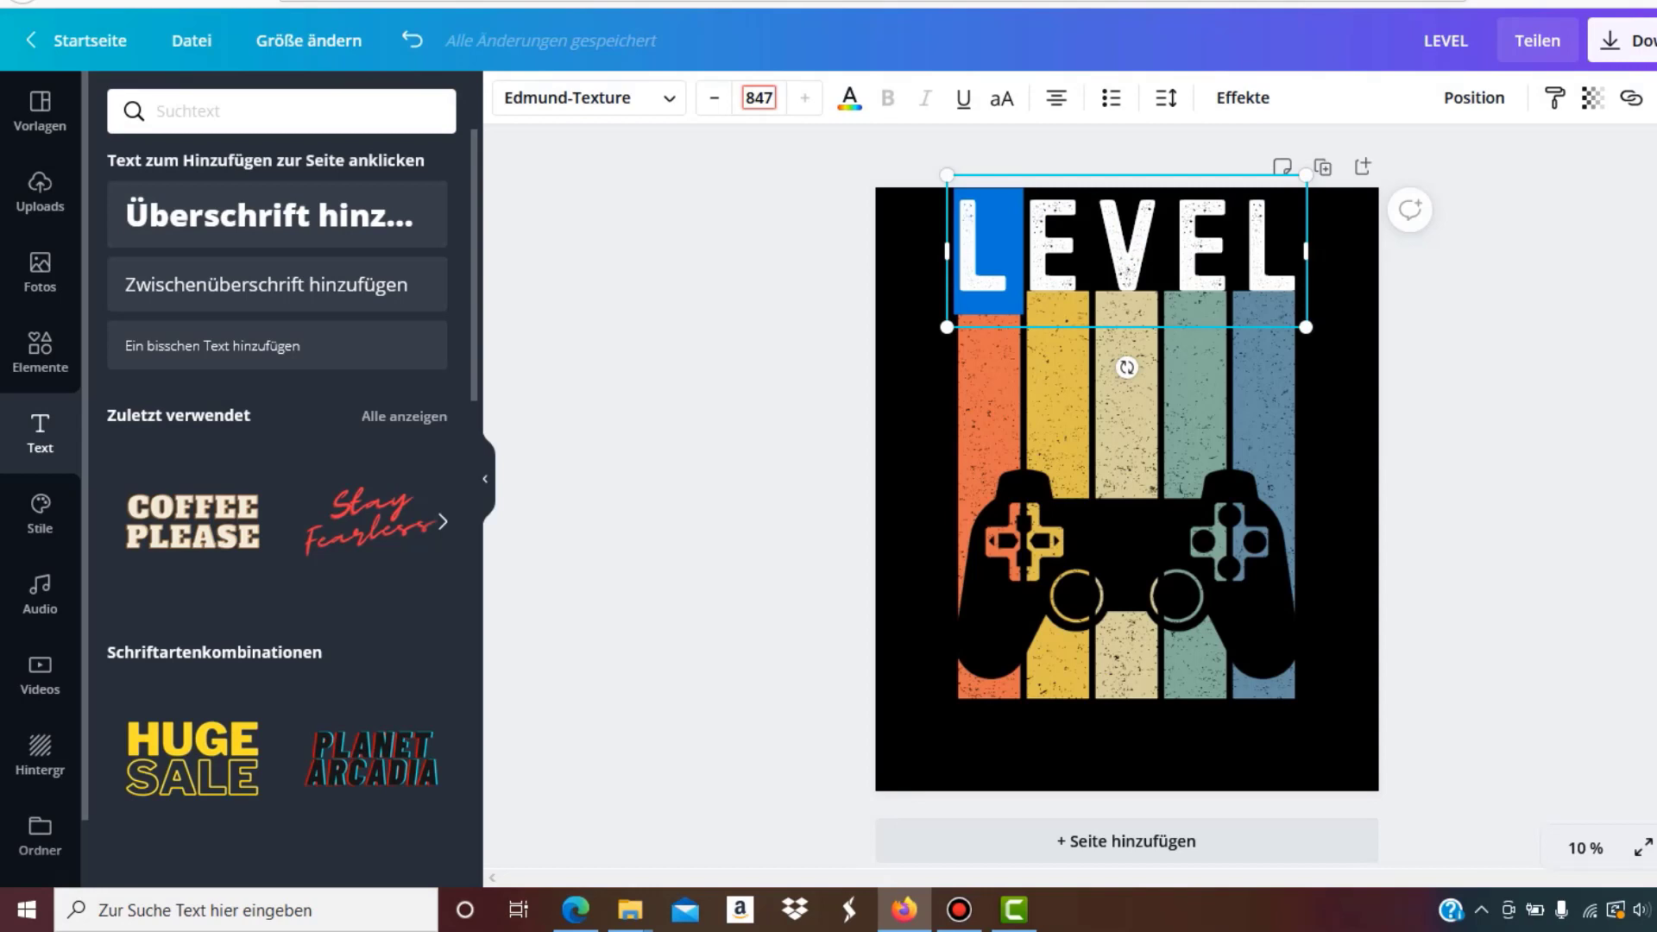
click(849, 98)
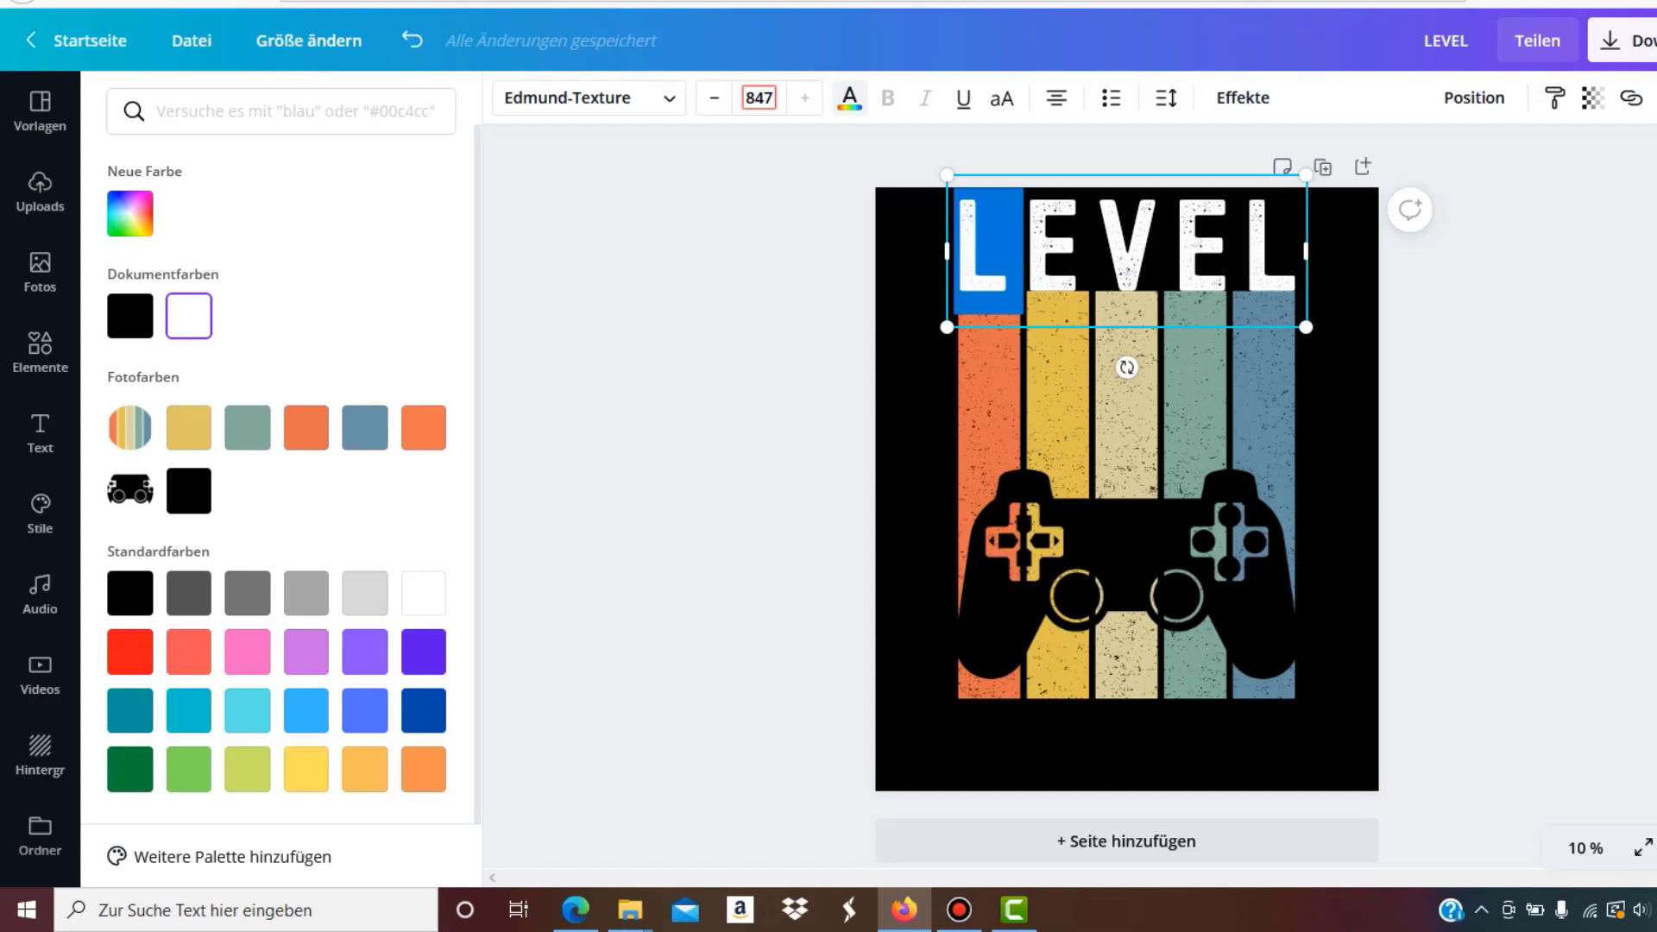
click(423, 427)
click(849, 97)
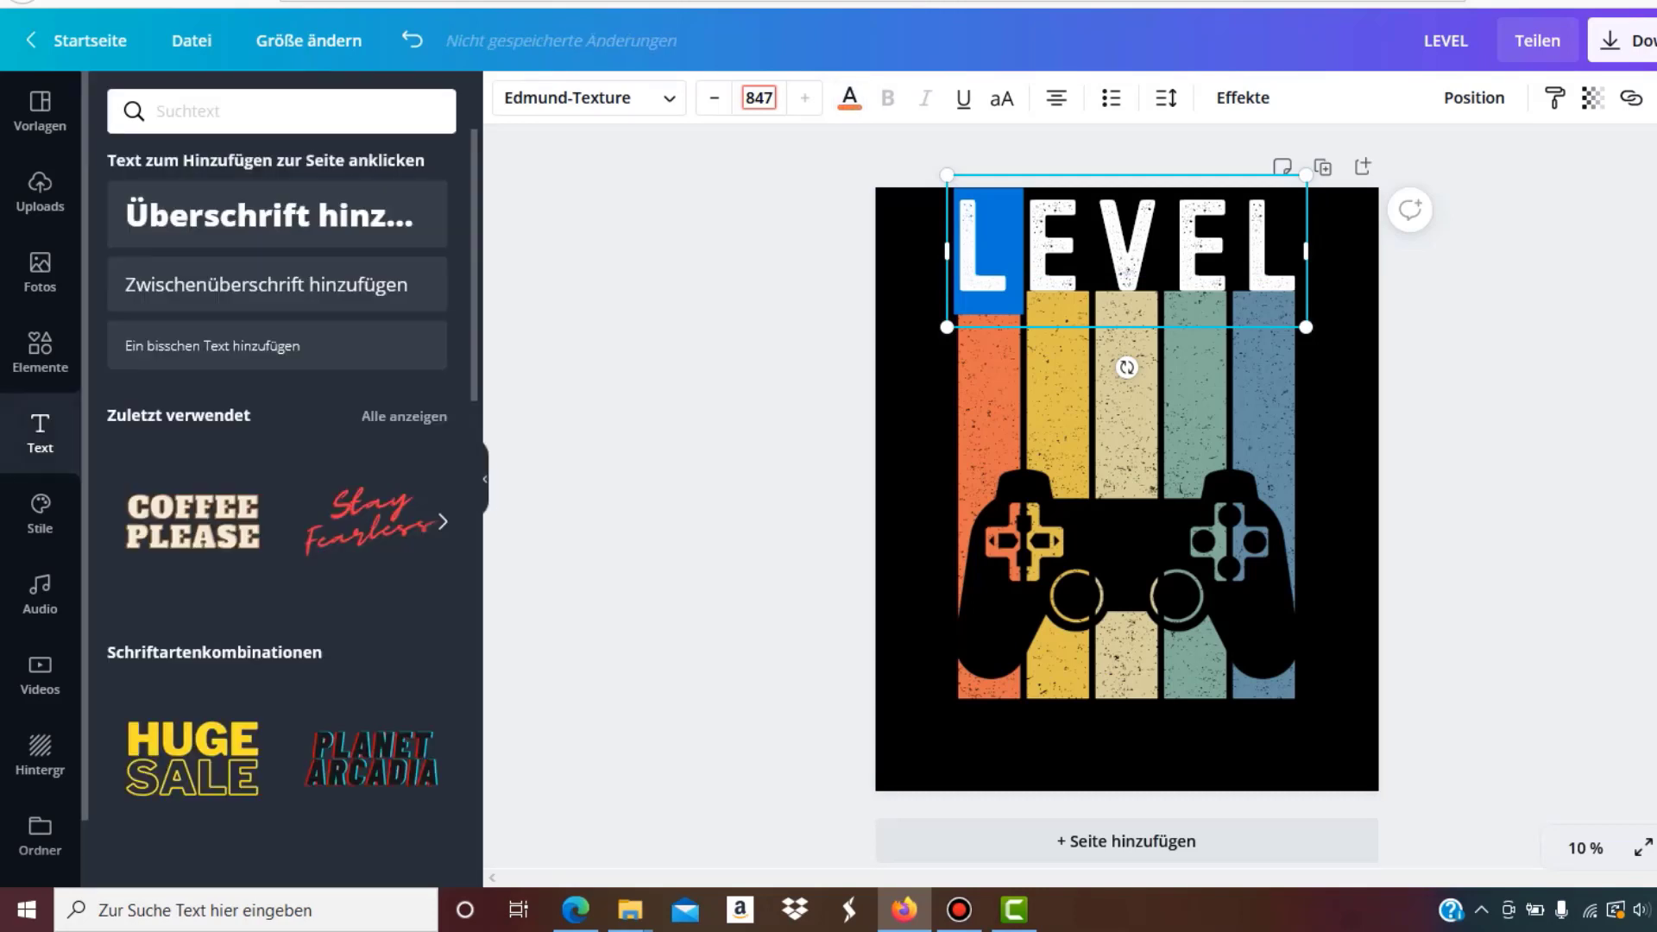
click(805, 438)
Nudge the striped graphic slightly up and to the right so the stripes line up with the LEVEL letters
click(1122, 388)
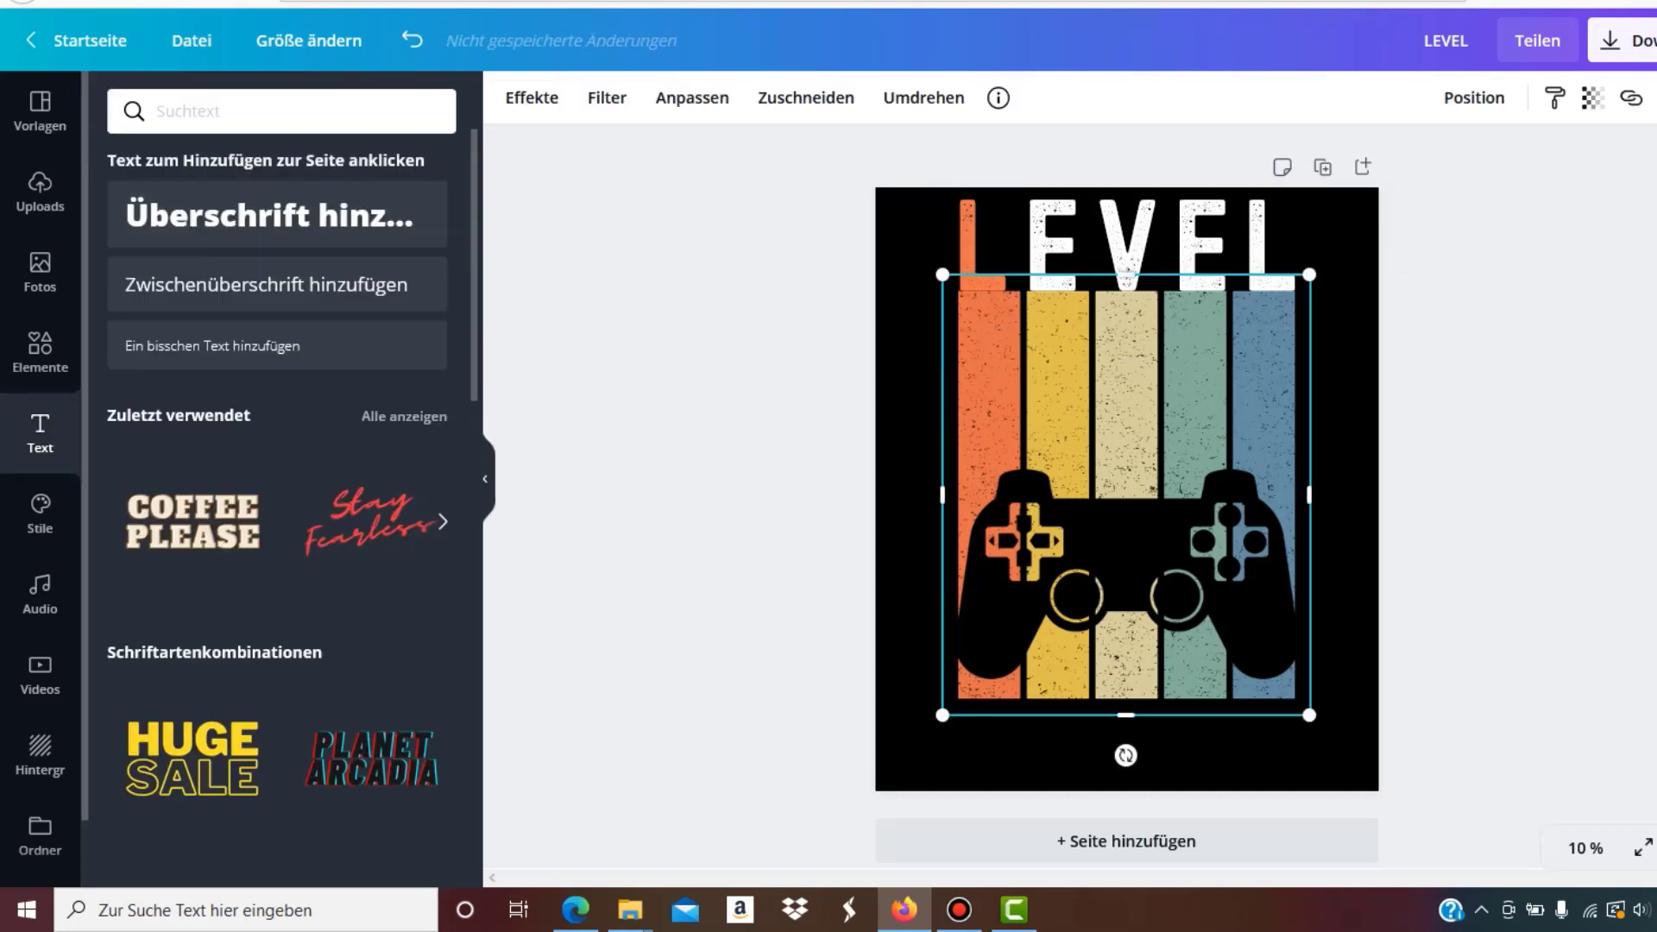
key(Up)
key(Up)
key(Up)
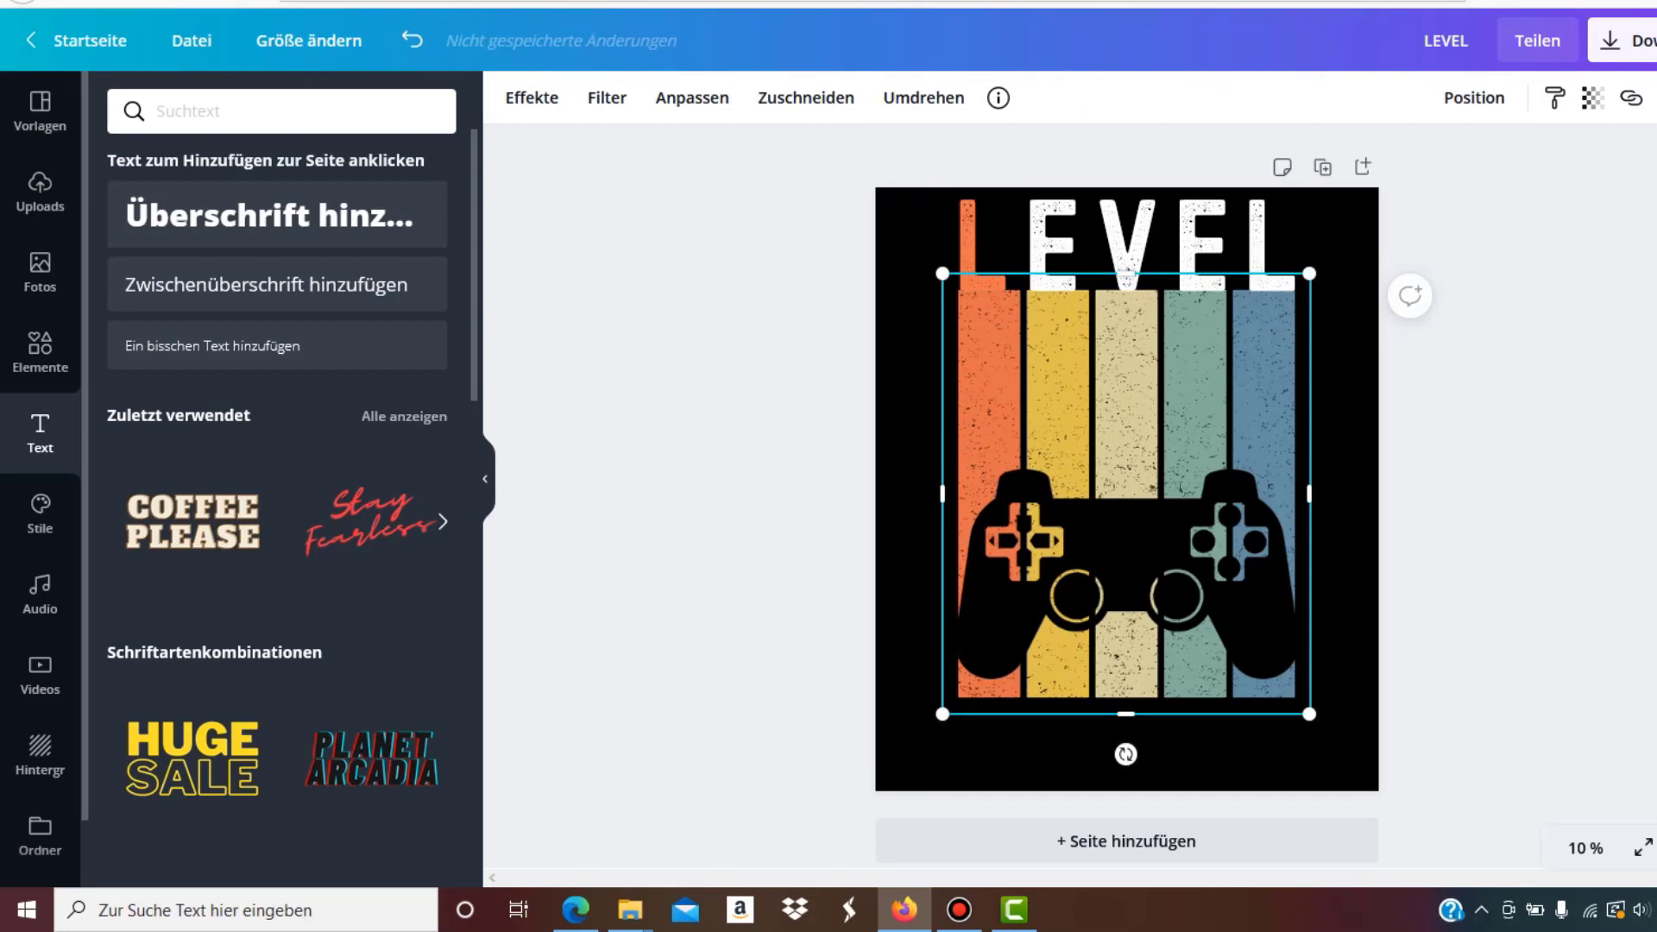
key(Right)
key(Right)
key(Right)
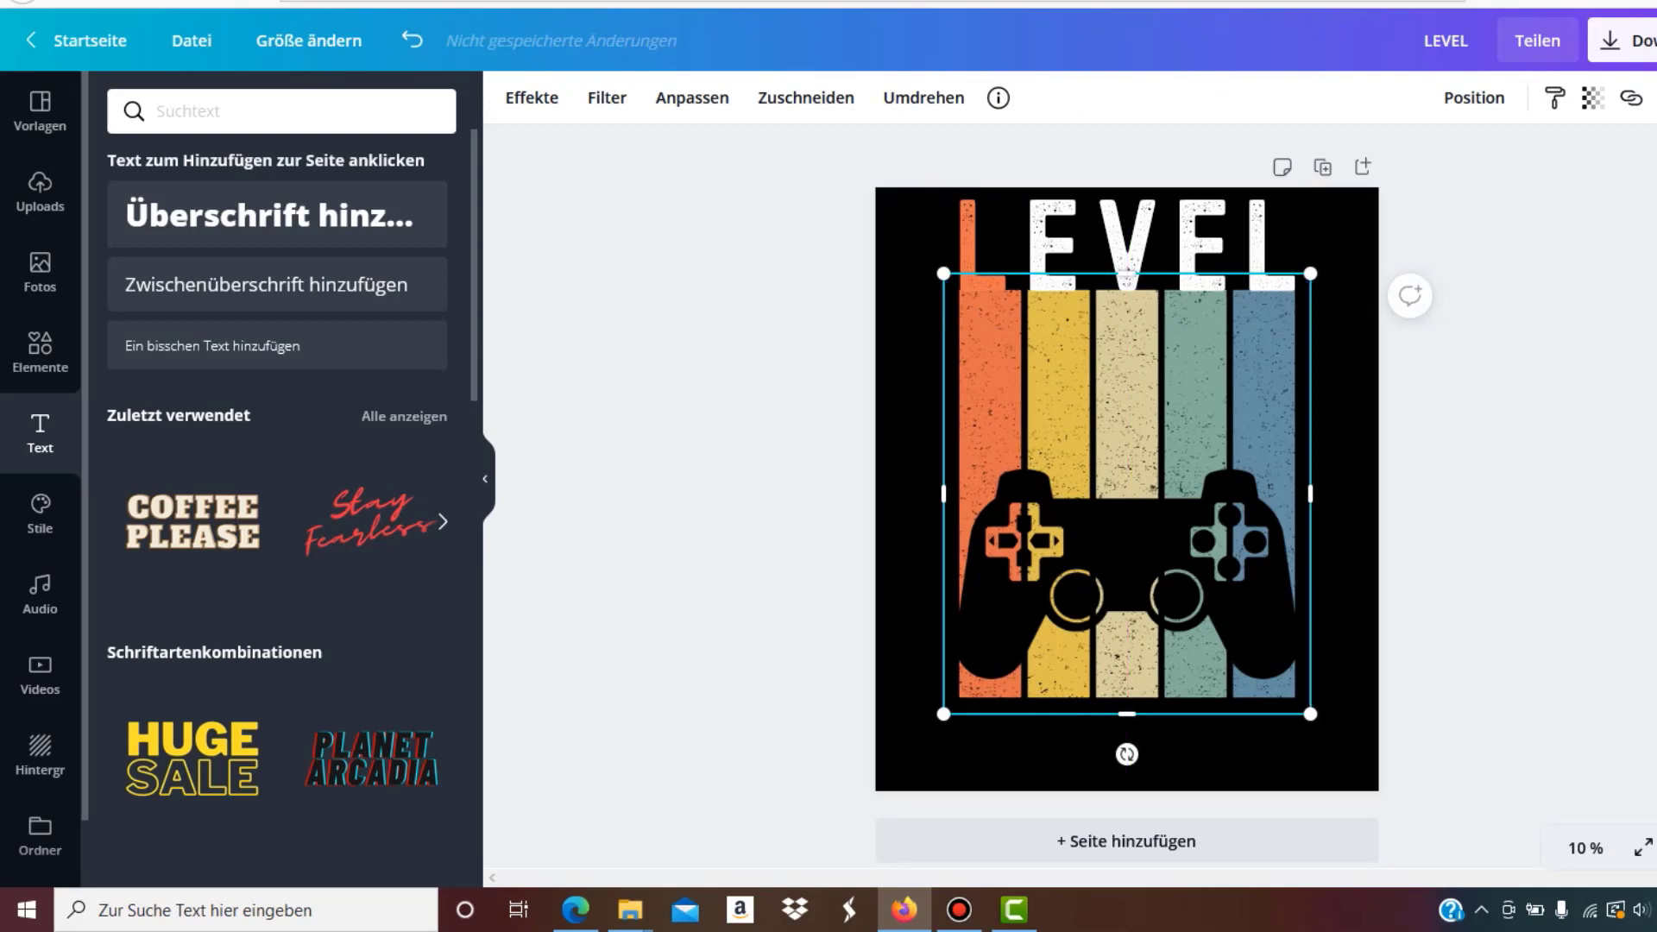
Recolour the first L of LEVEL with the muted orange photo colour that matches the stripe below it
double_click(1126, 245)
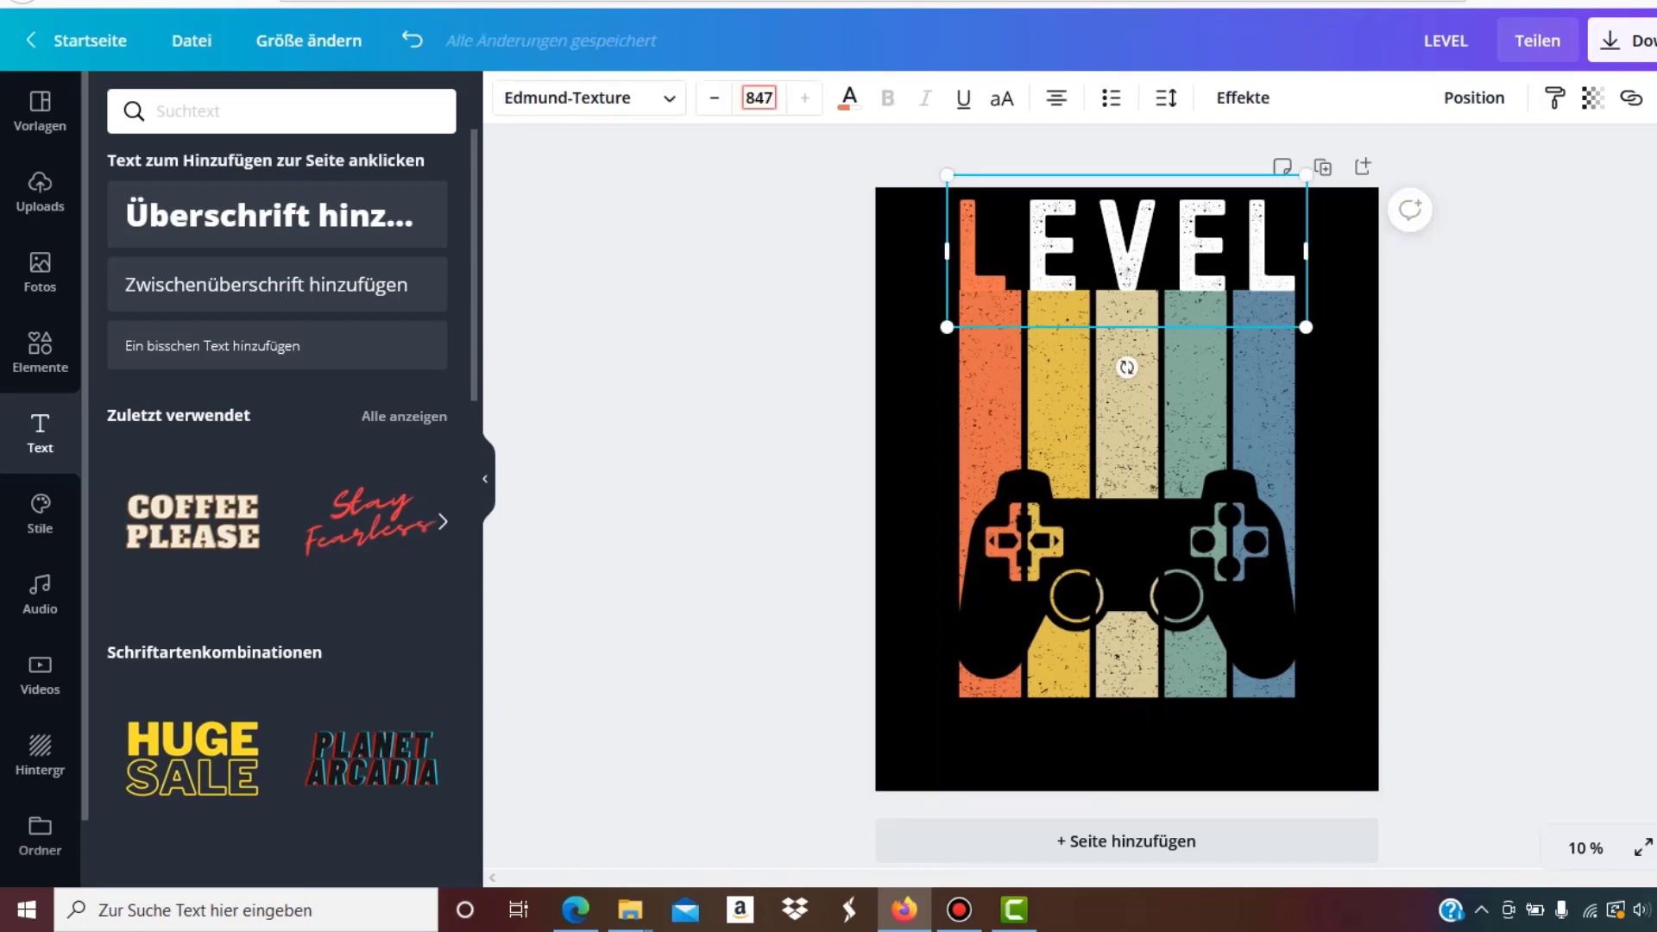
key(Home)
key(shift+Right)
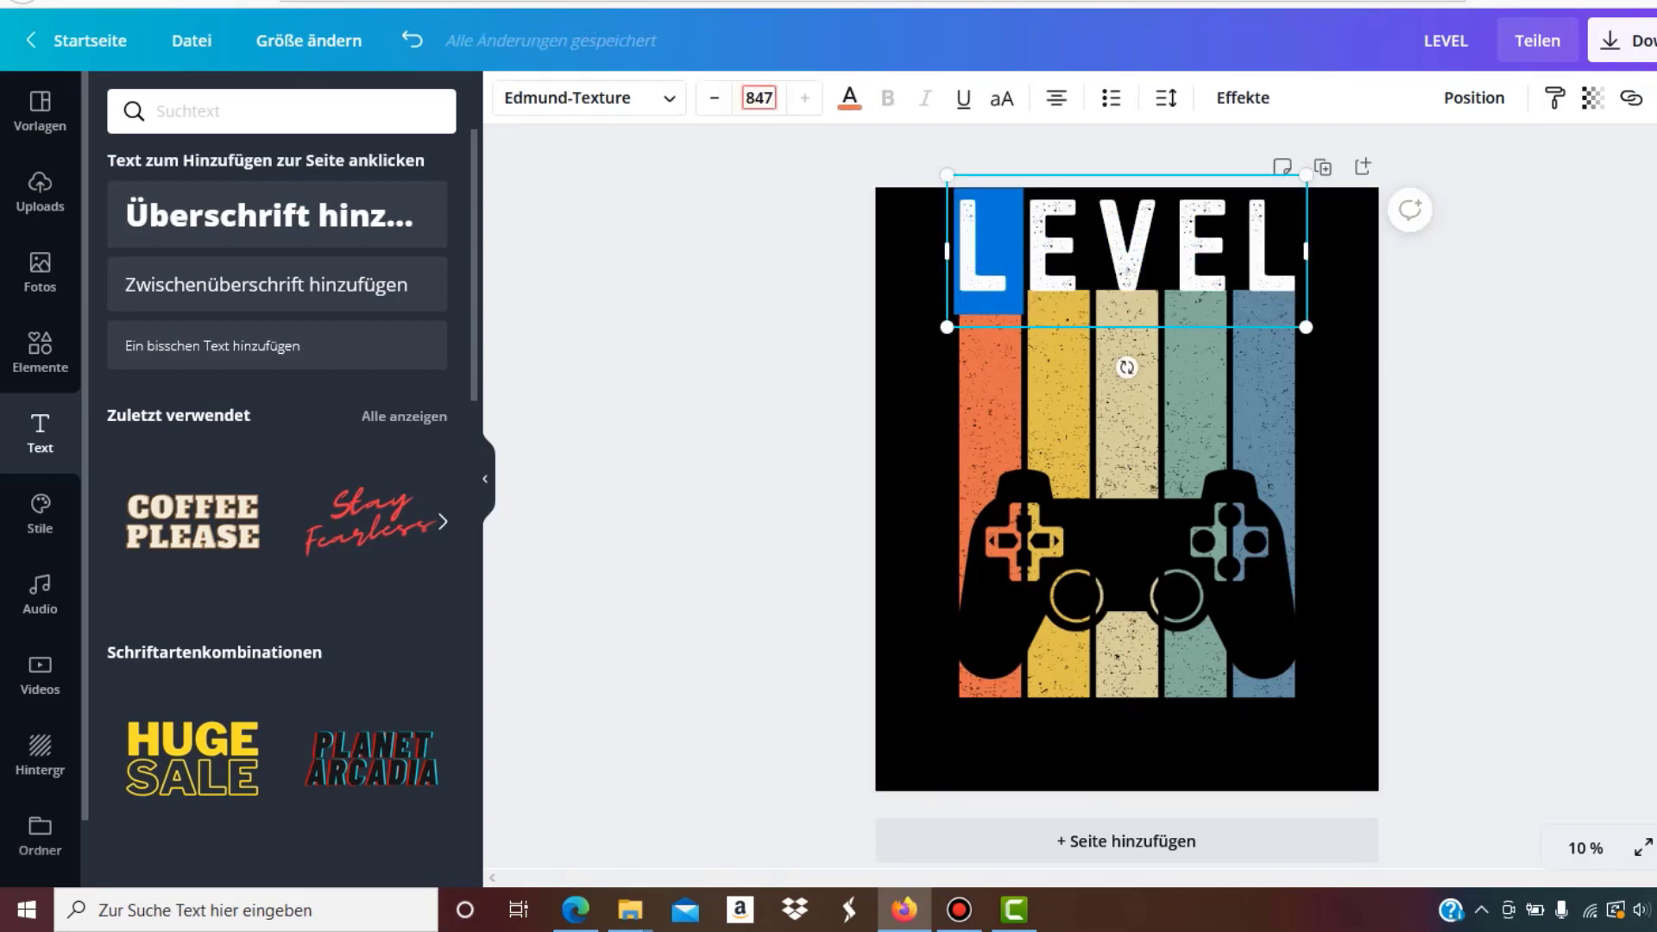
click(849, 97)
click(306, 427)
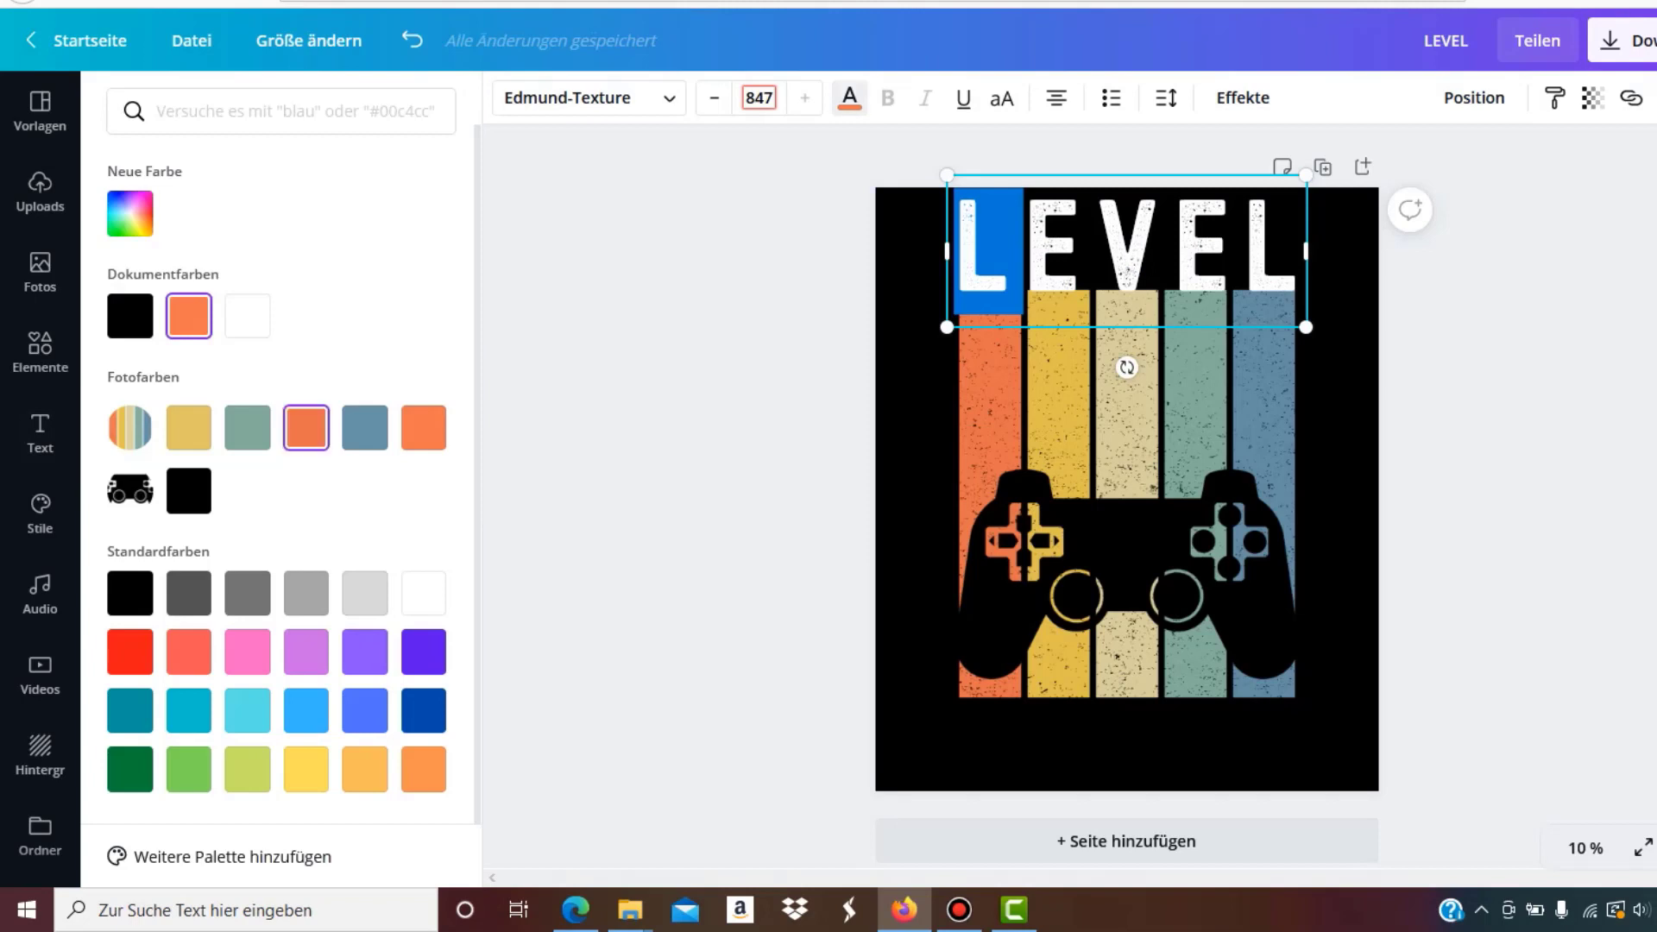
click(690, 345)
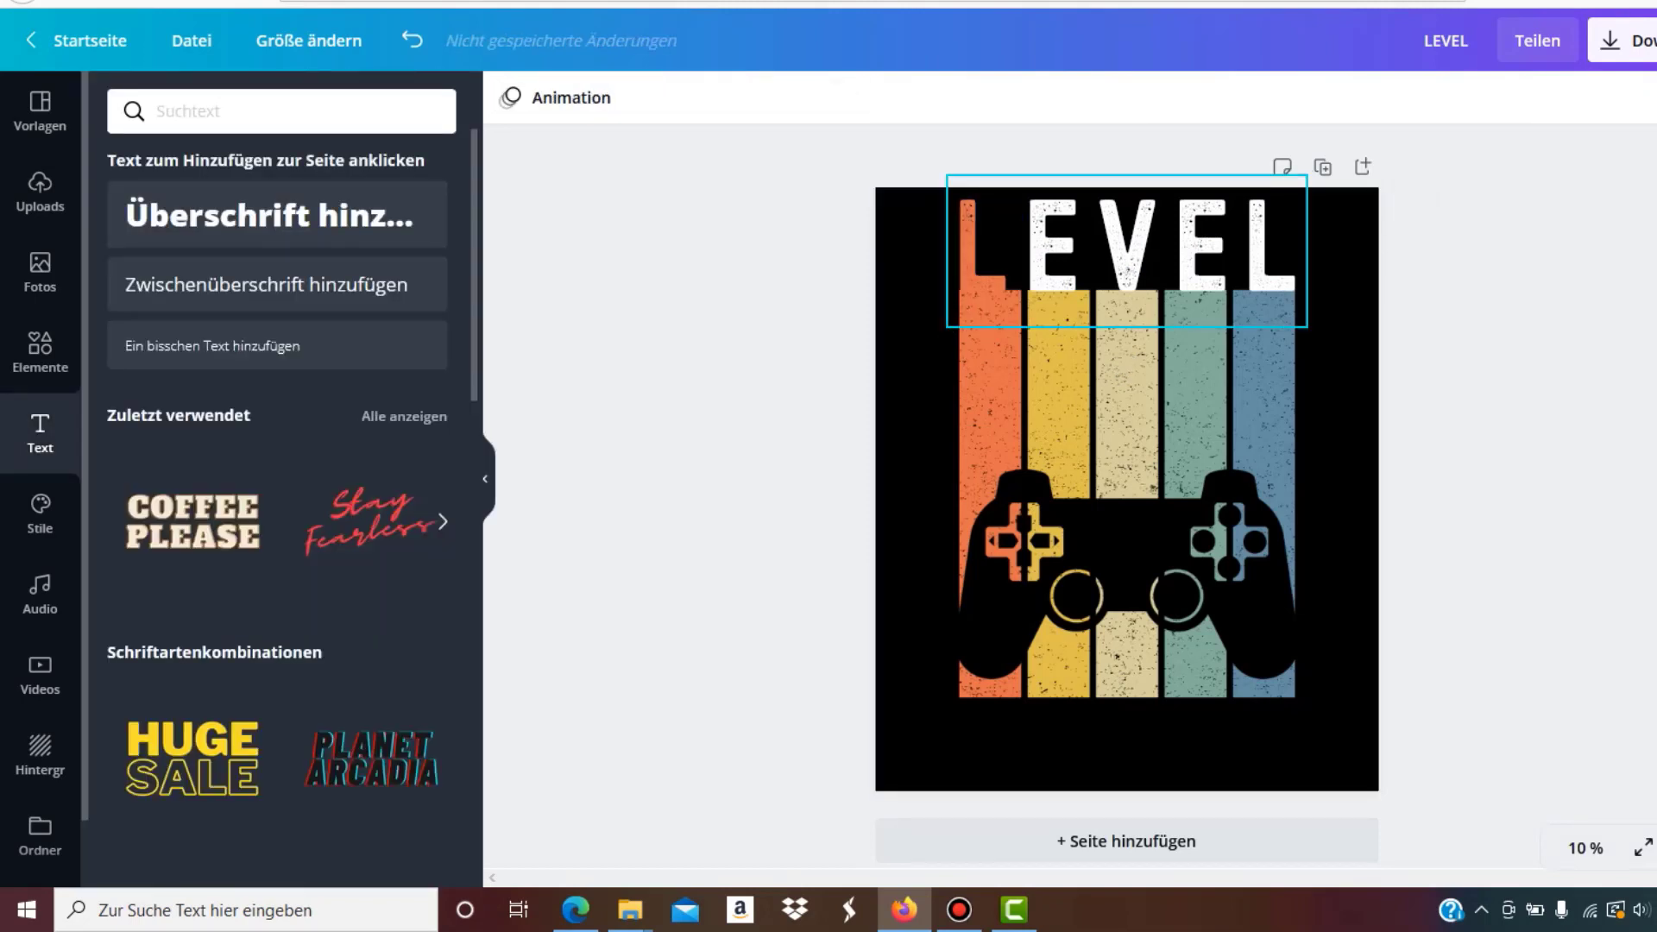
Colour the first E of LEVEL with the mustard yellow photo colour of the second stripe
click(1055, 250)
key(Return)
key(Left)
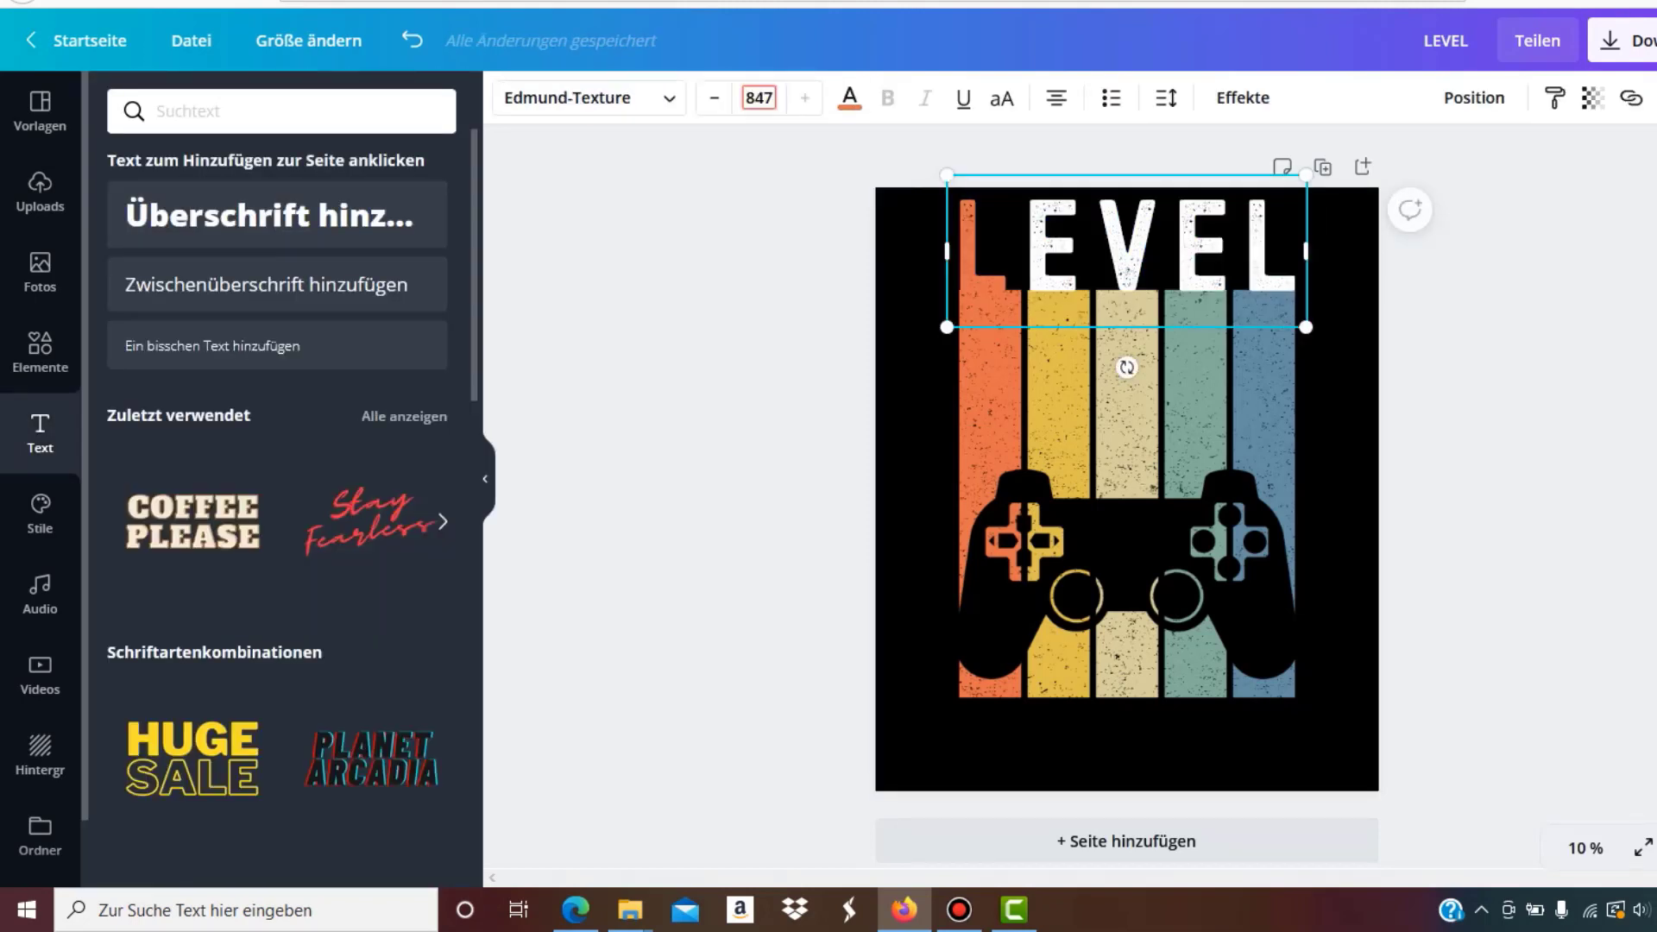
key(Right)
key(shift+Right)
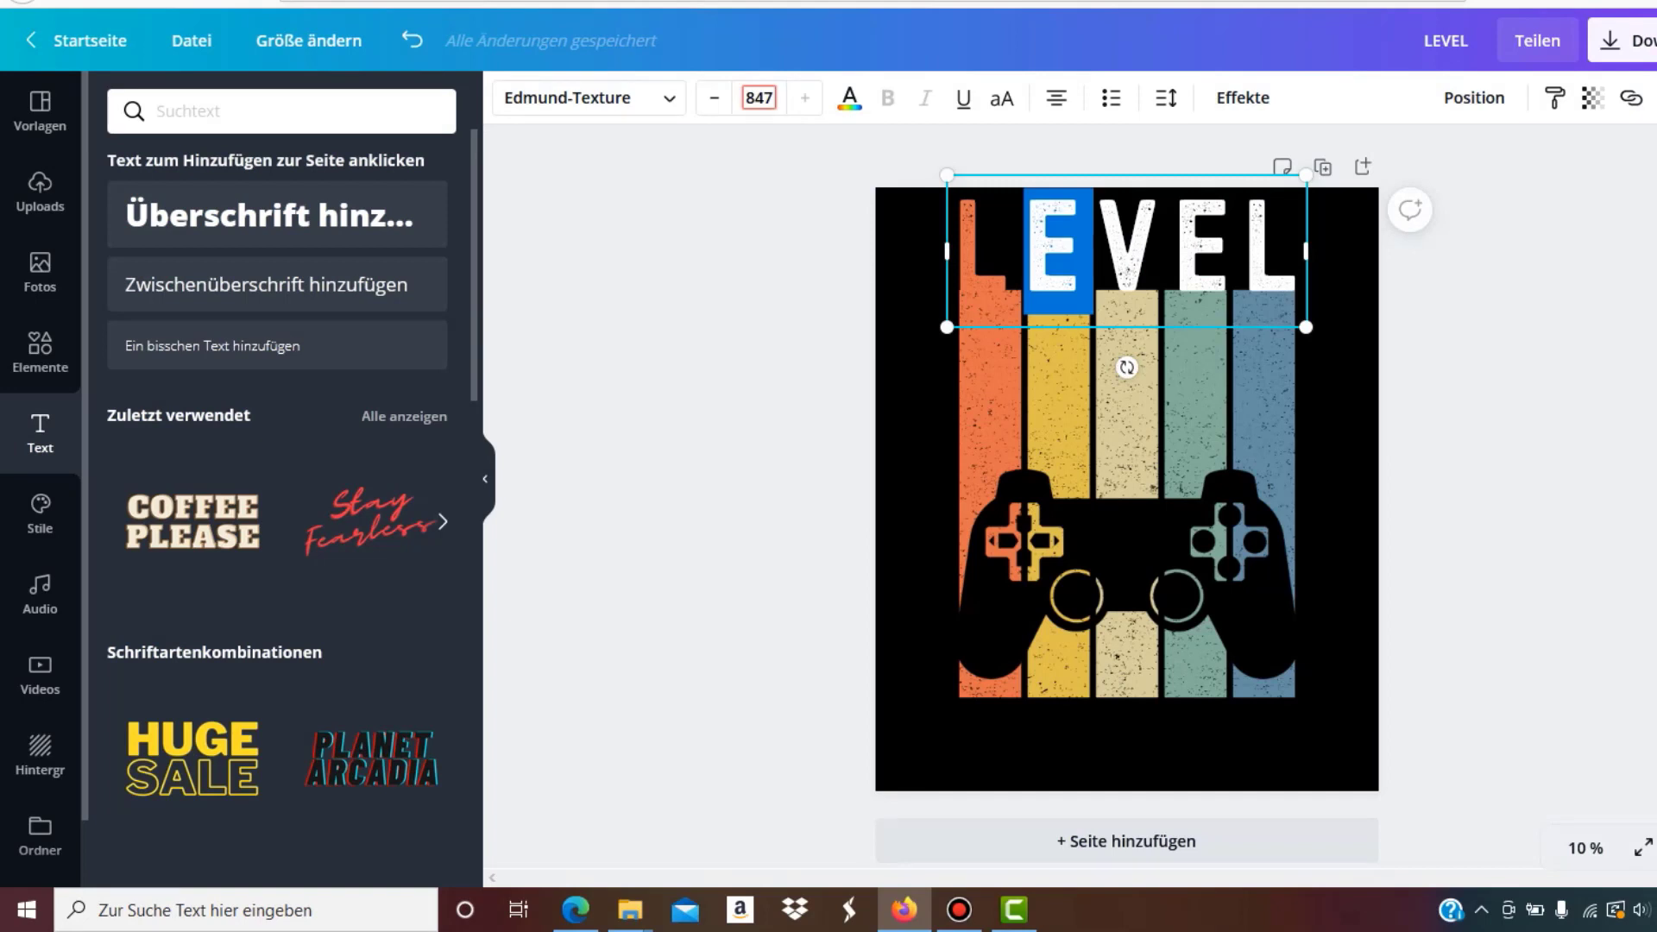
click(849, 97)
click(188, 427)
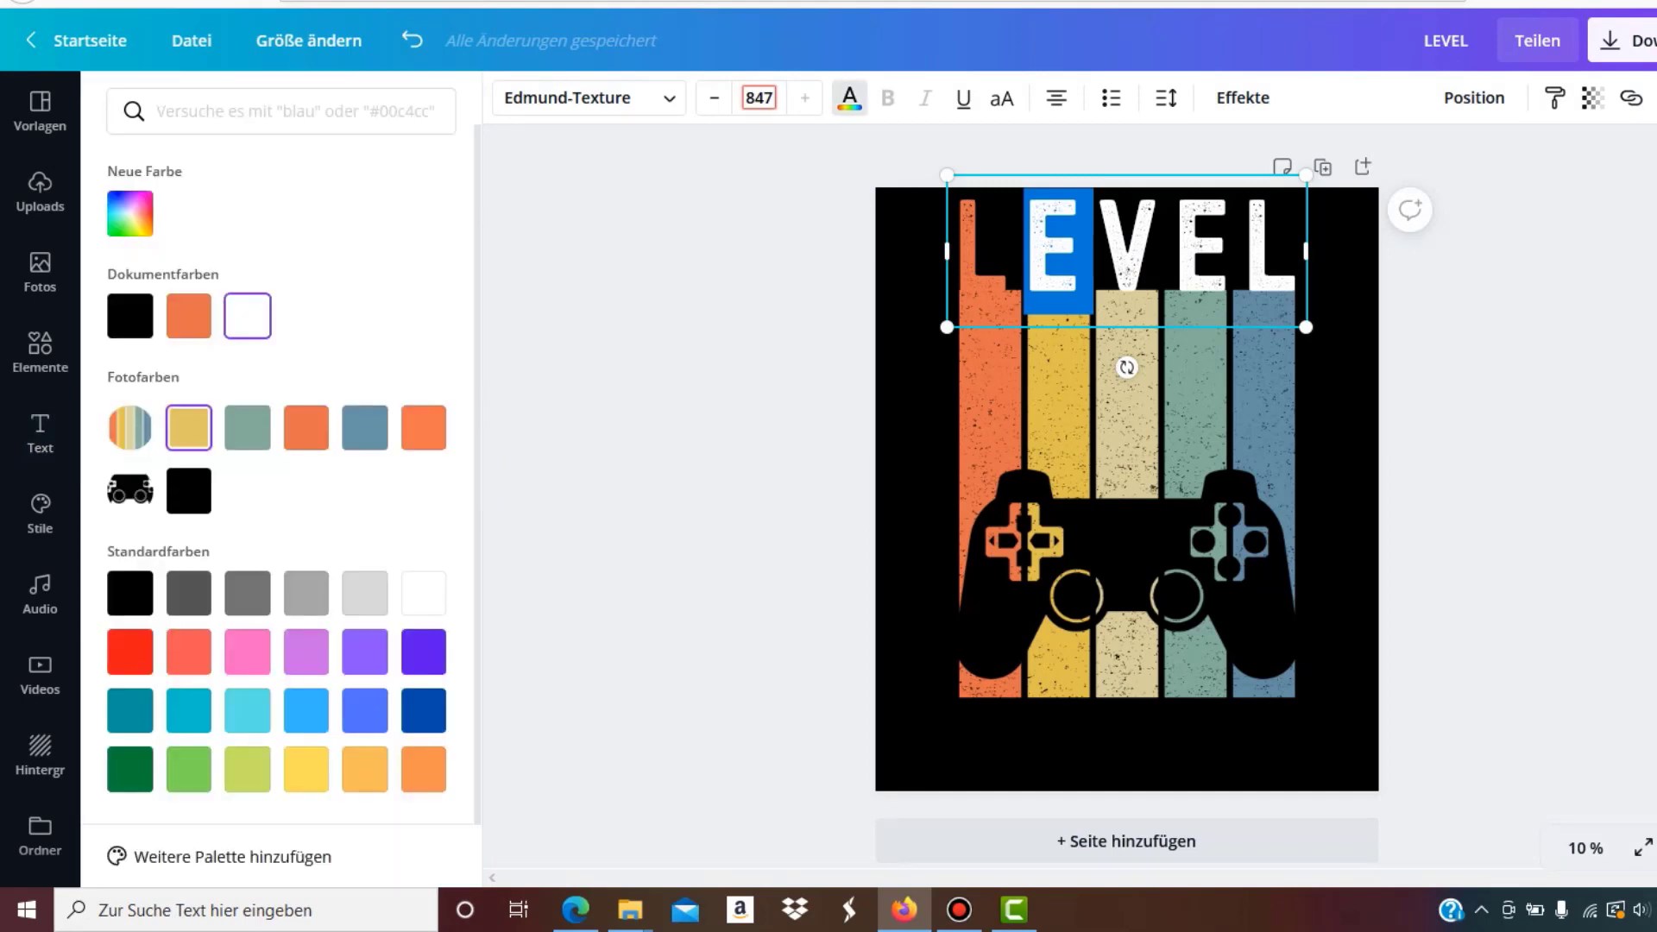
click(850, 98)
key(Escape)
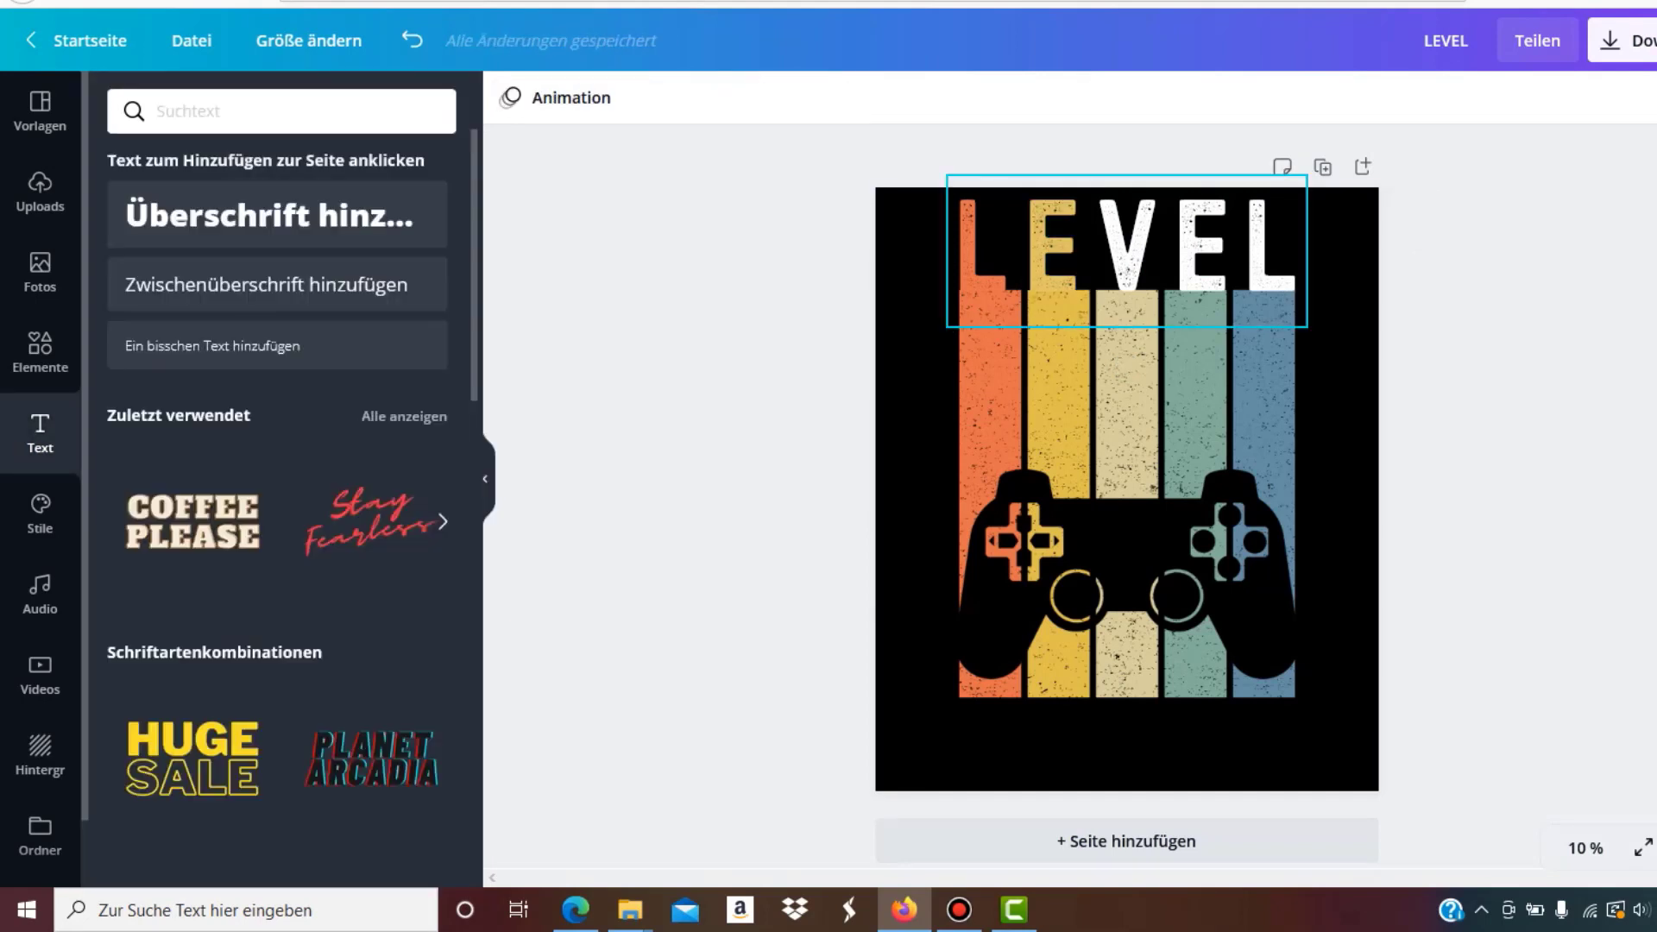
click(1126, 246)
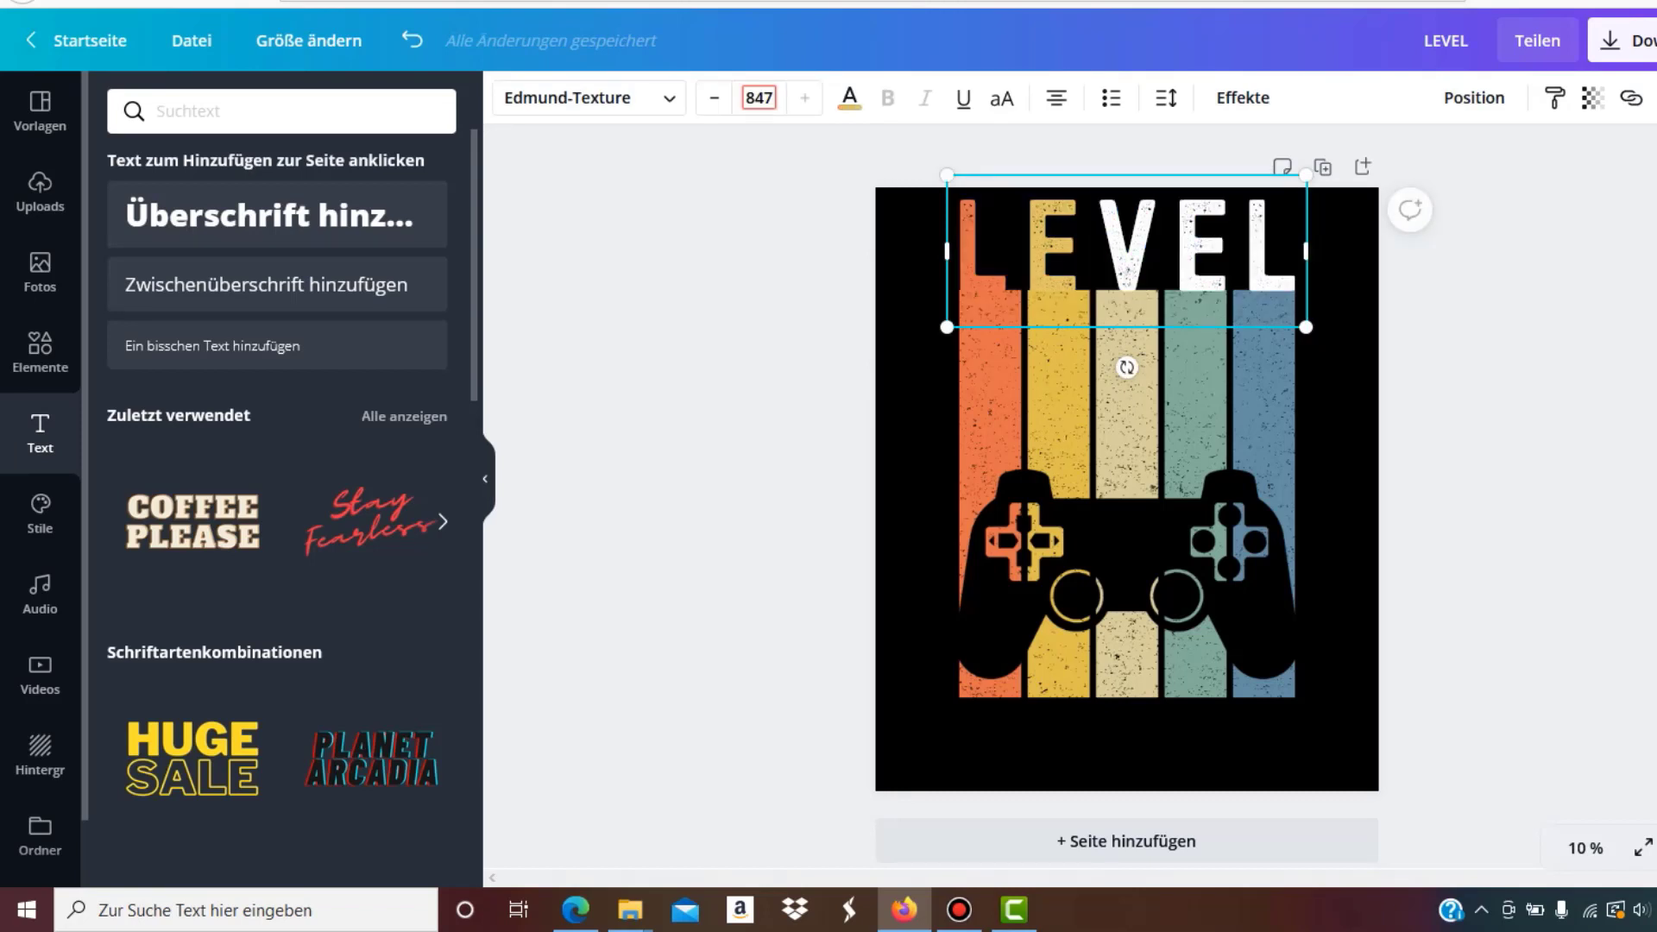
drag(1095, 246, 1172, 246)
click(849, 97)
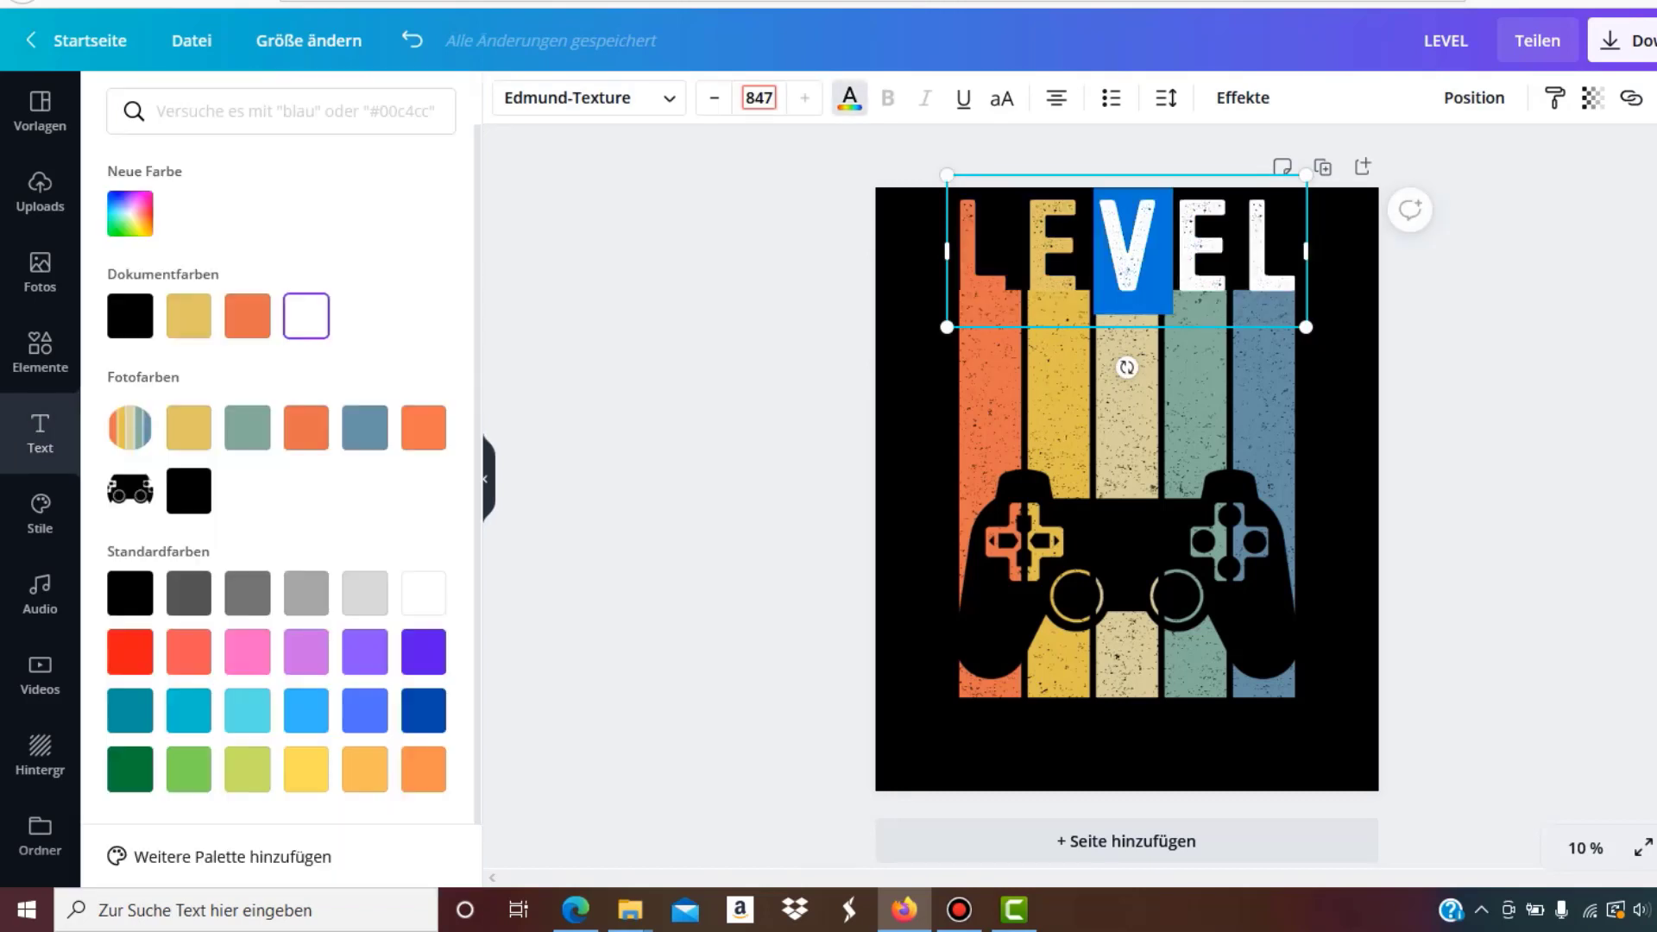
click(849, 98)
Colour the second E of LEVEL with the sage green photo colour of the fourth stripe
key(Right)
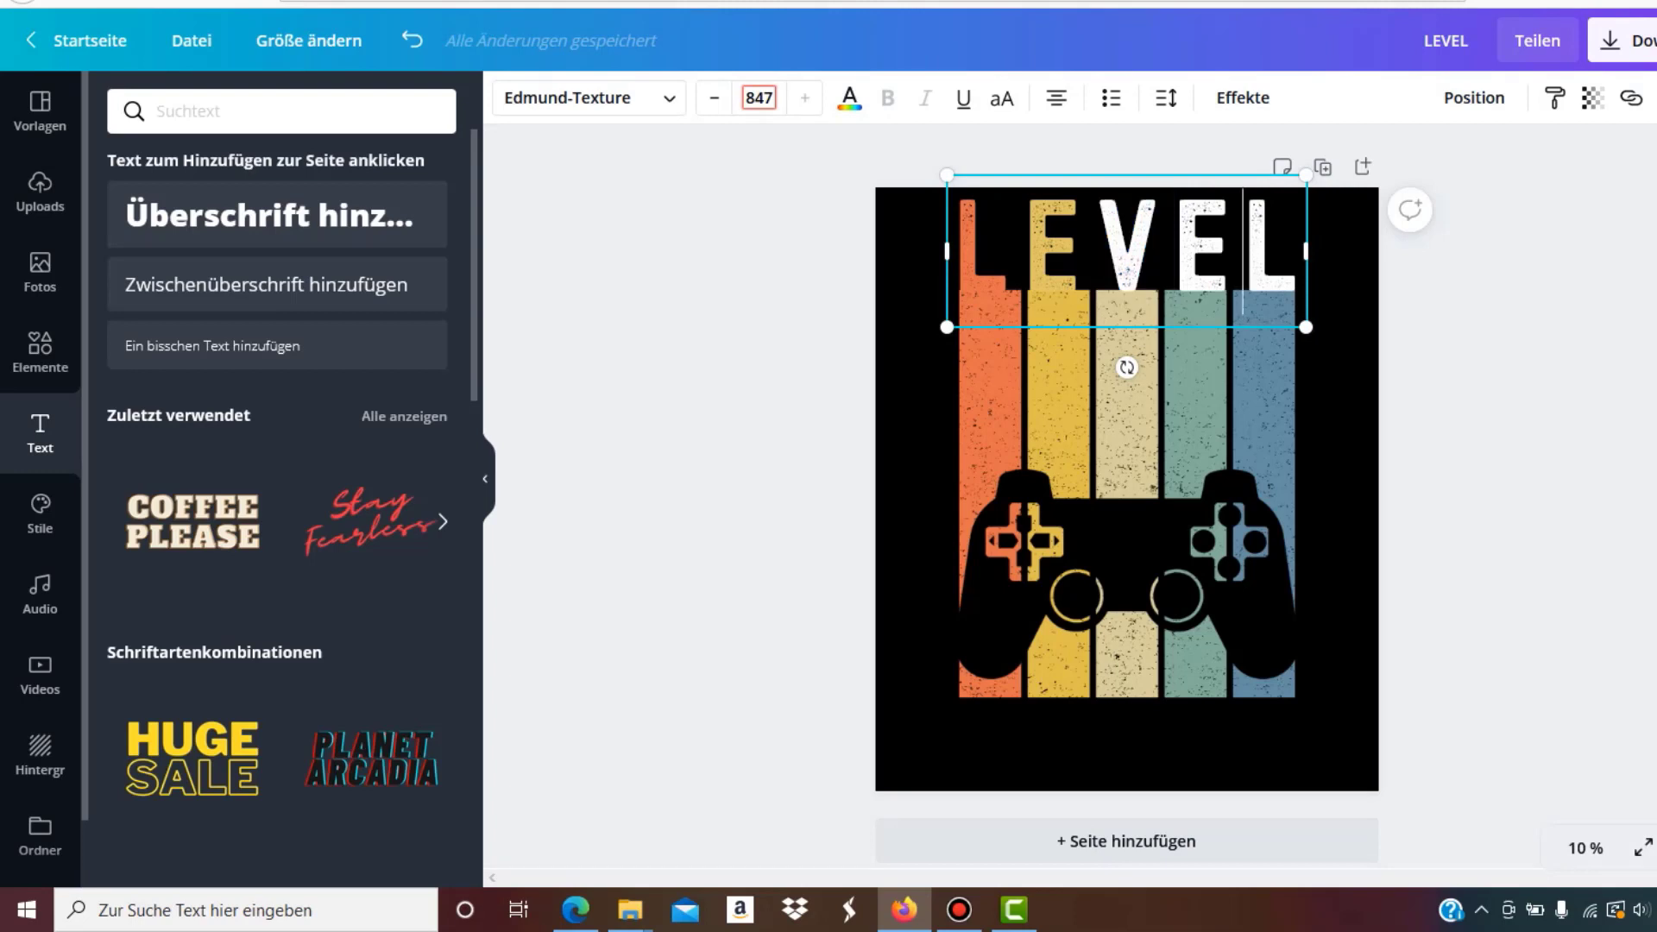
key(shift+Right)
click(850, 98)
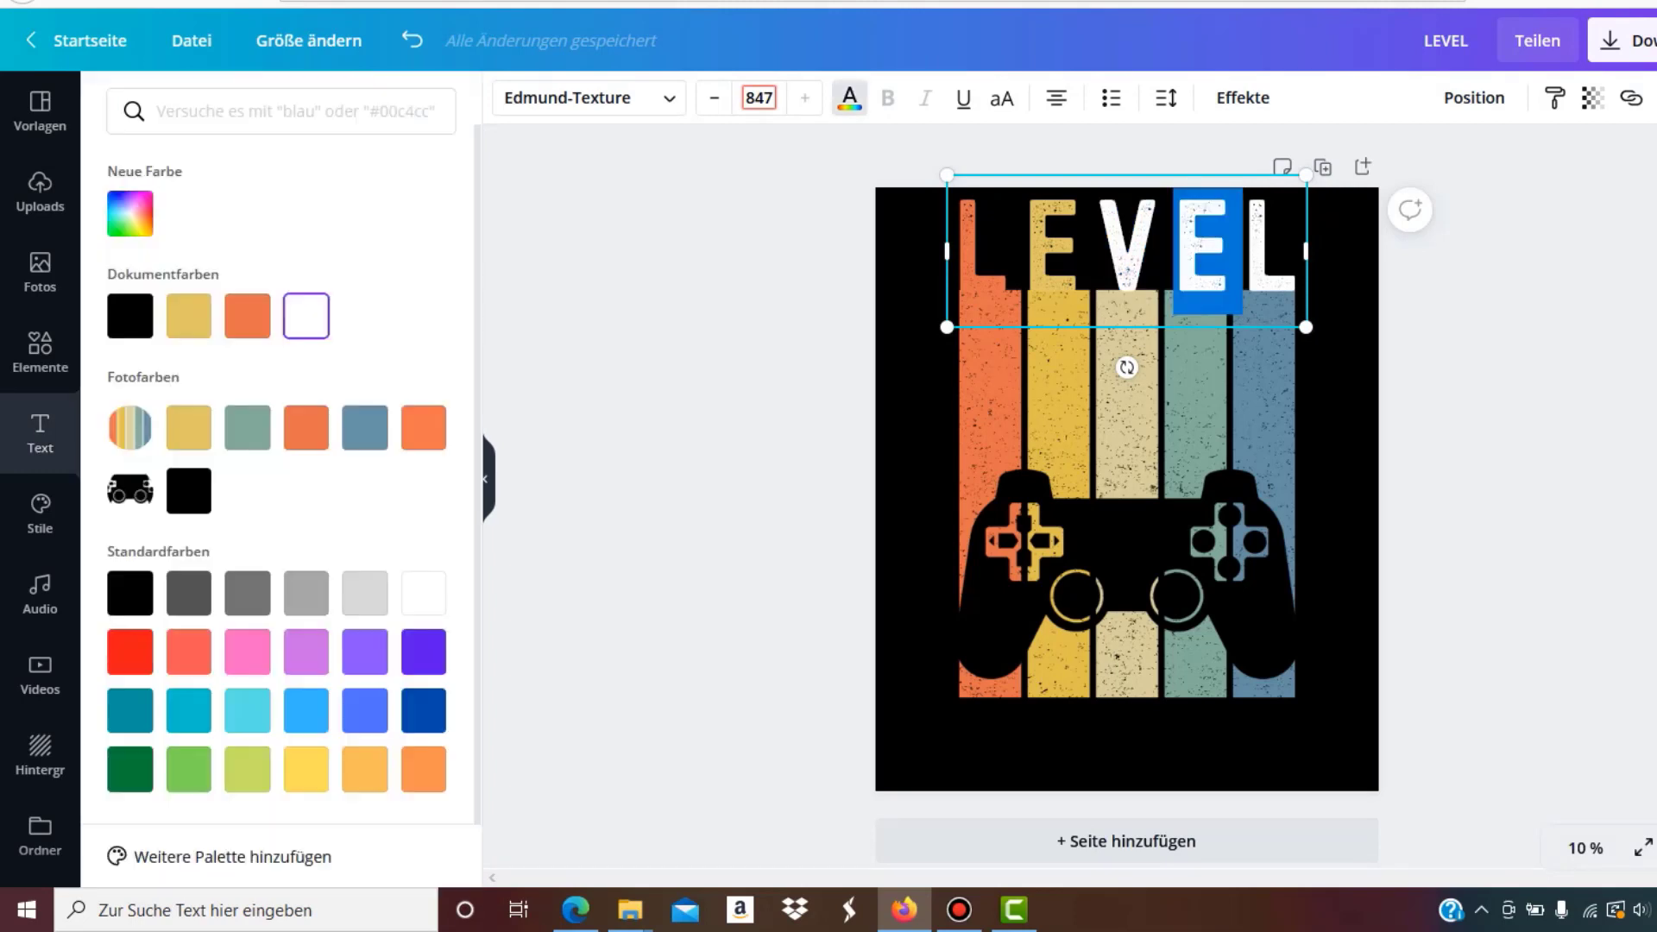
click(247, 427)
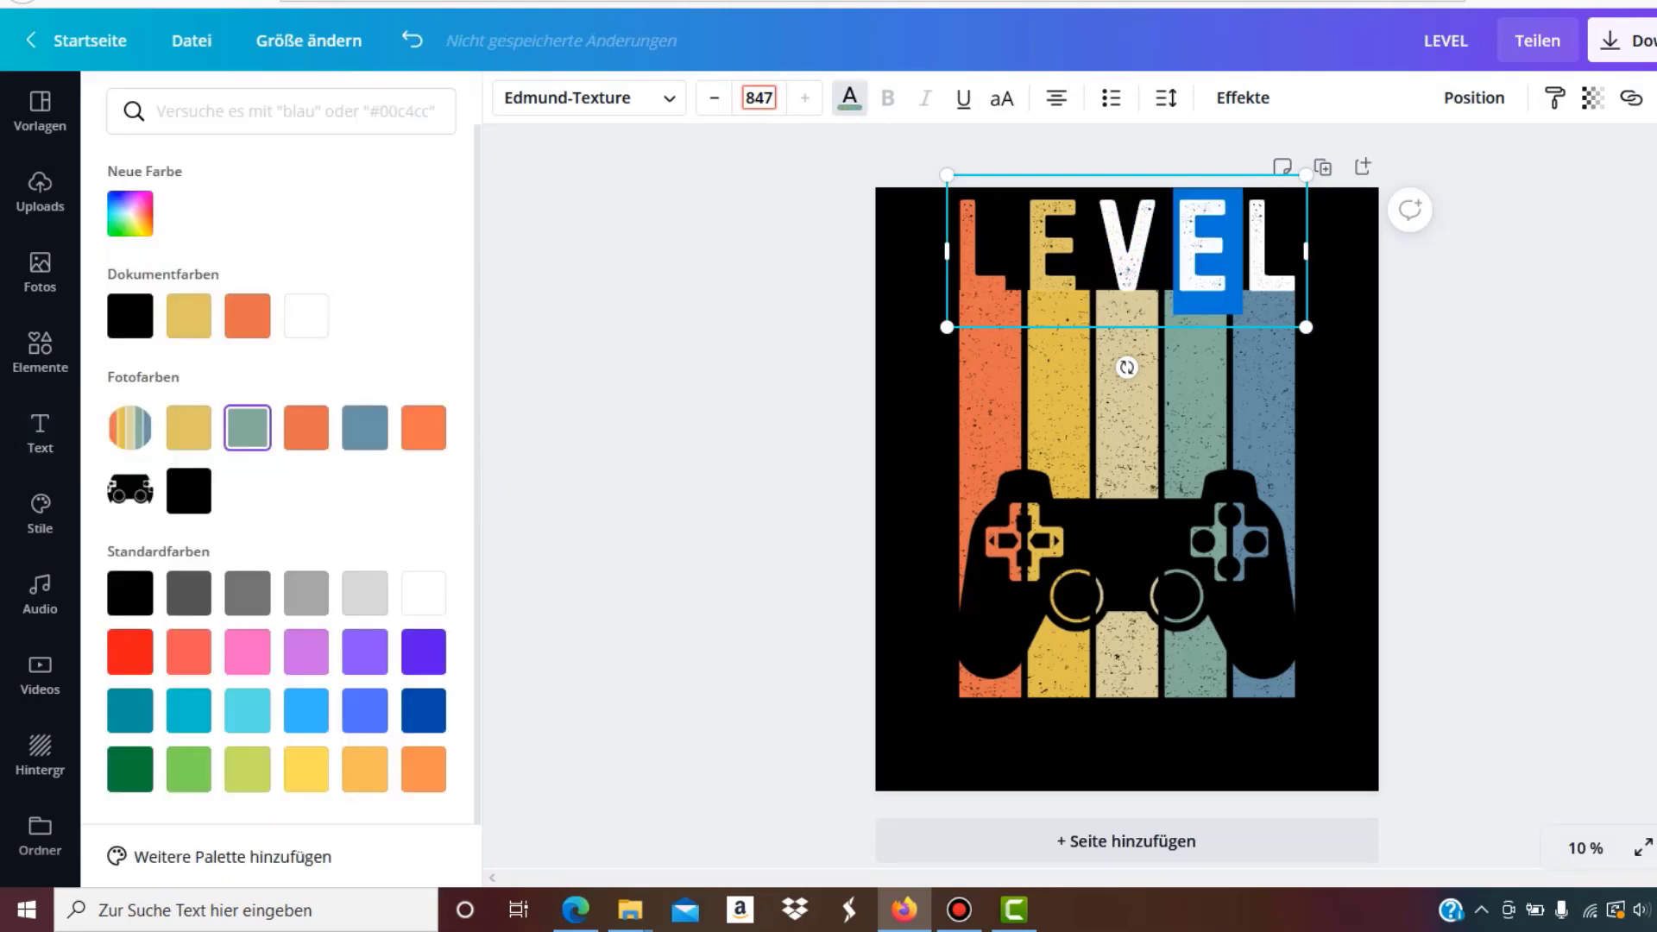
key(Escape)
key(Escape)
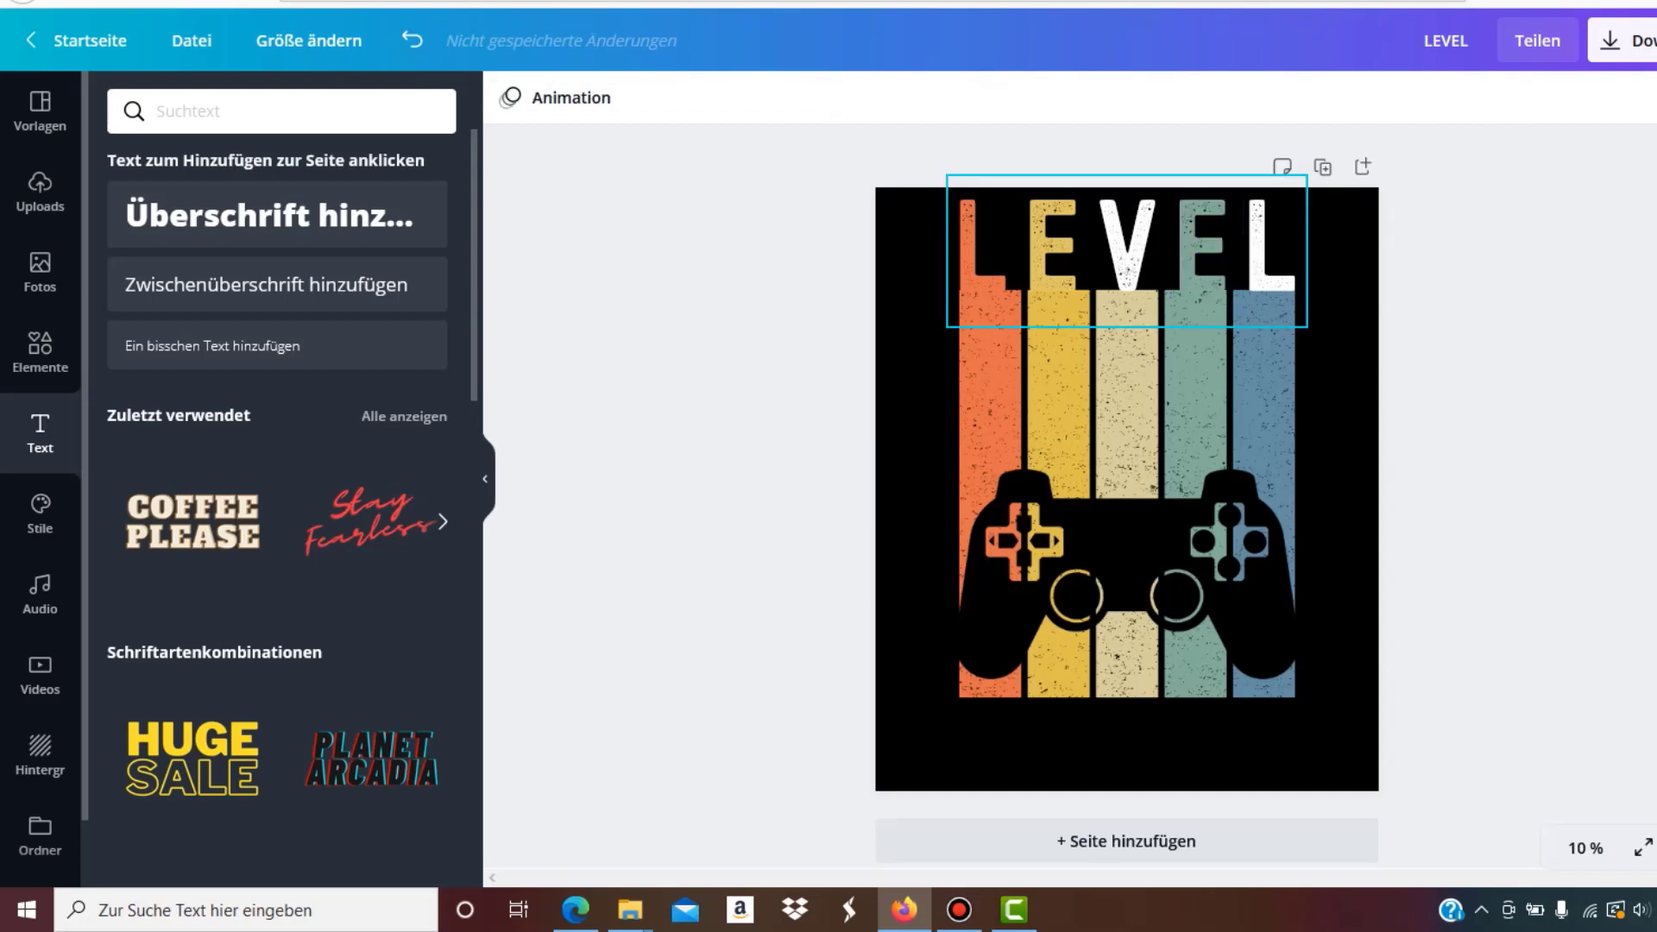
Colour the final L of LEVEL with the blue photo colour of the fifth stripe
click(1243, 233)
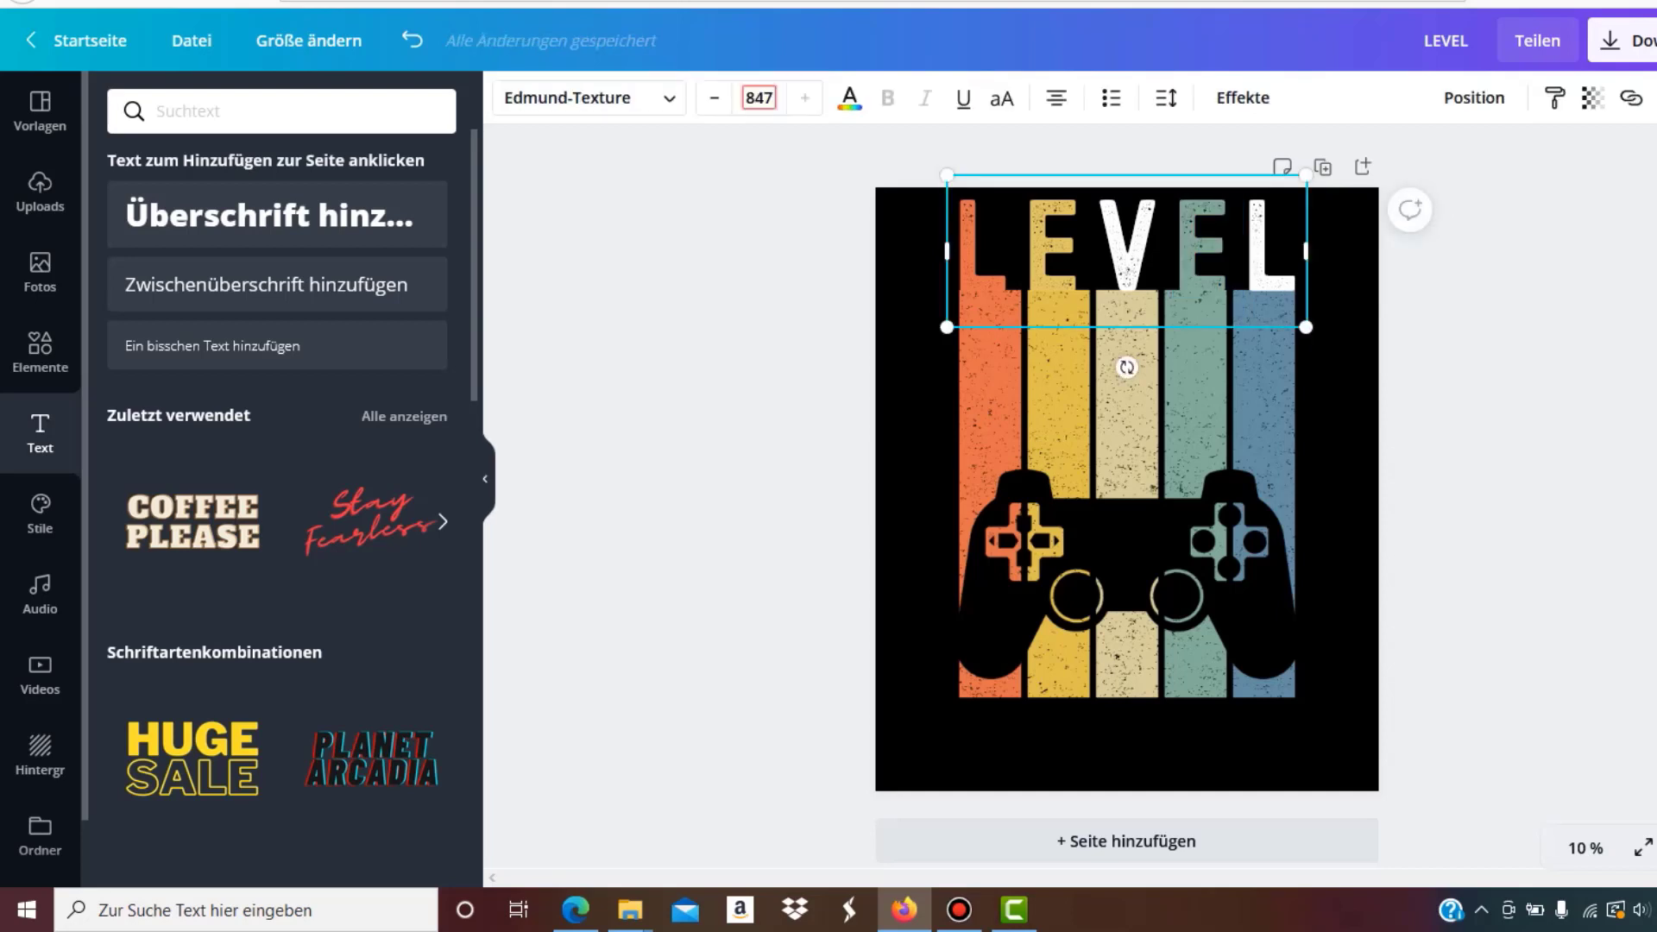
click(1243, 233)
click(1243, 233)
key(shift+Right)
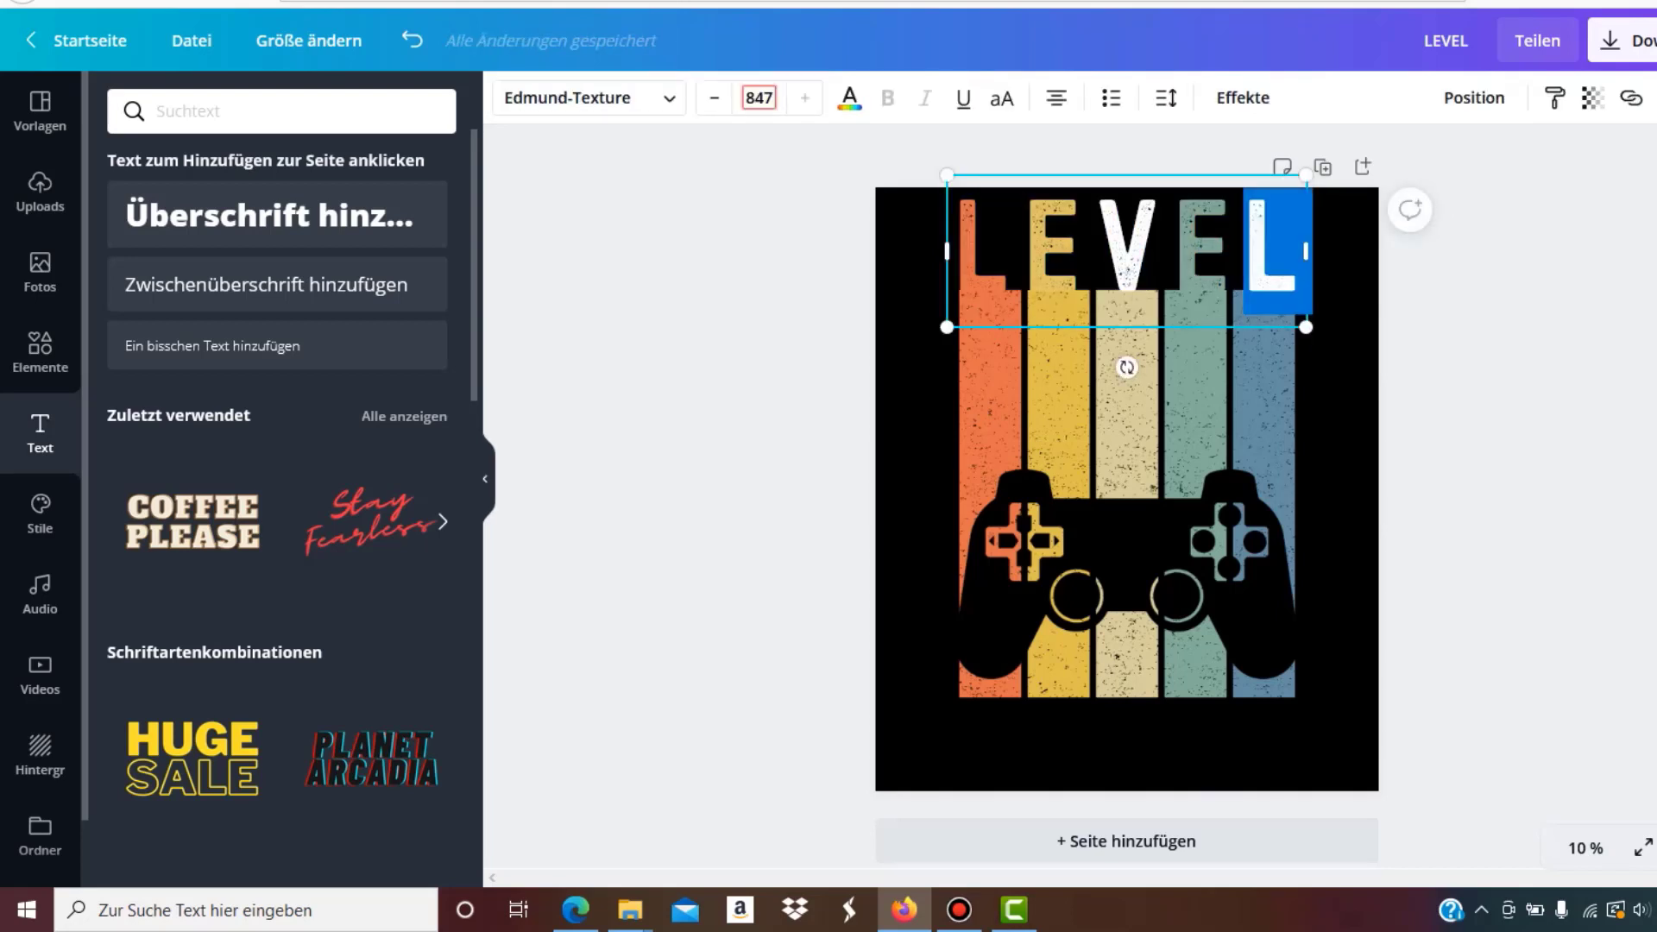
click(849, 97)
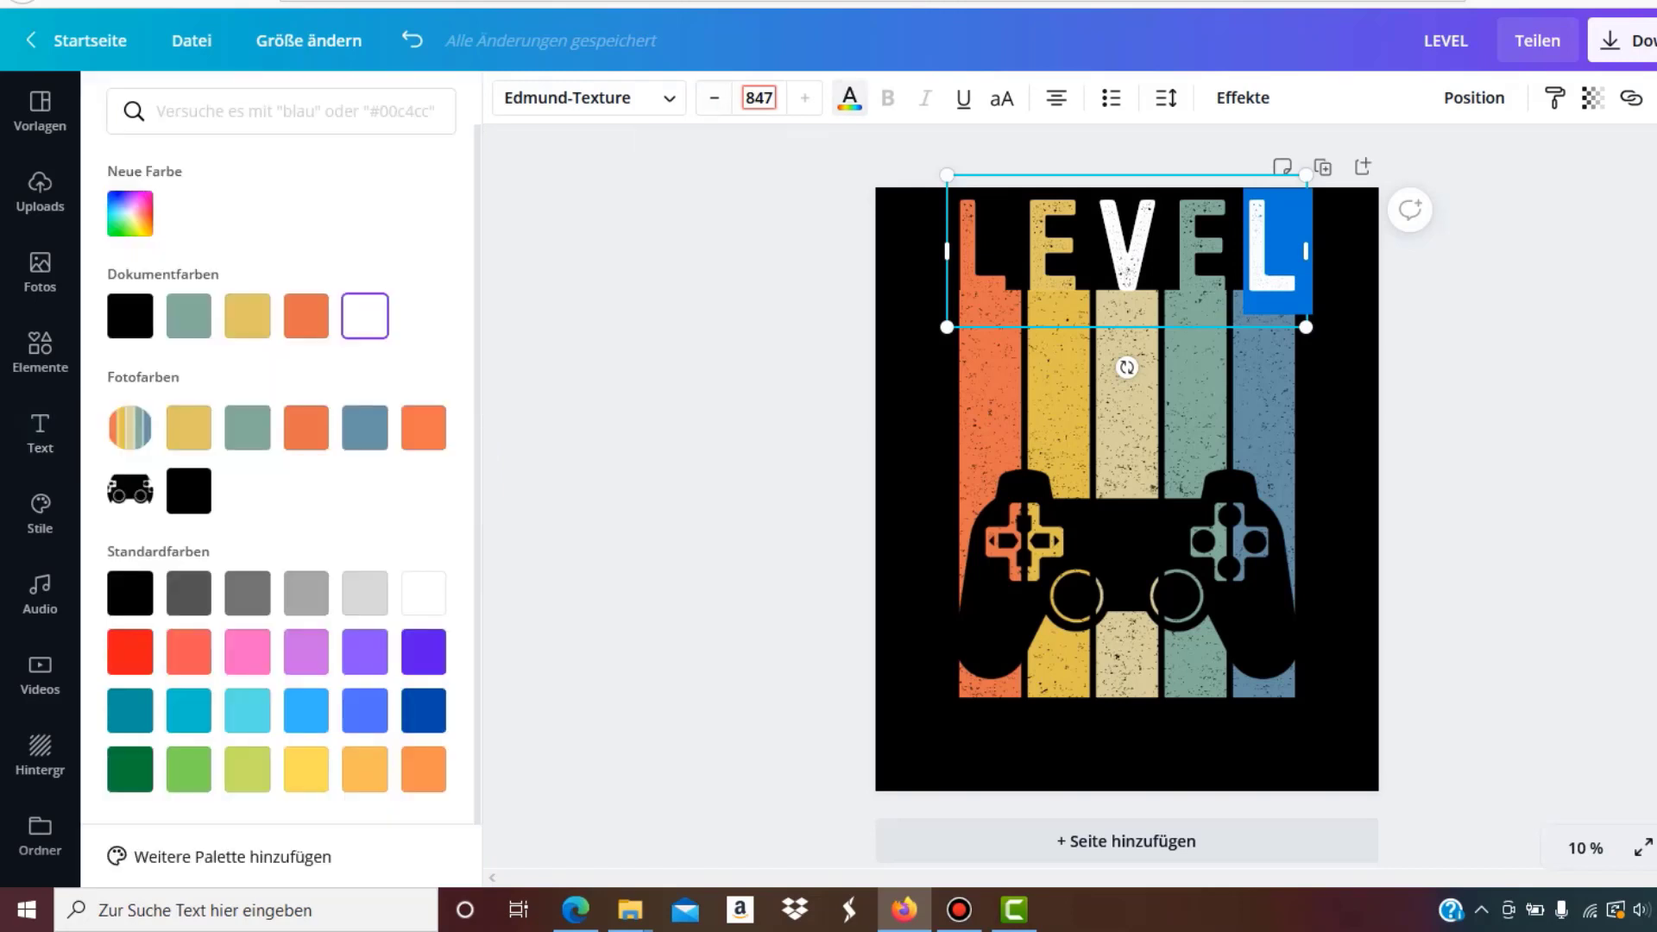
click(364, 427)
key(Escape)
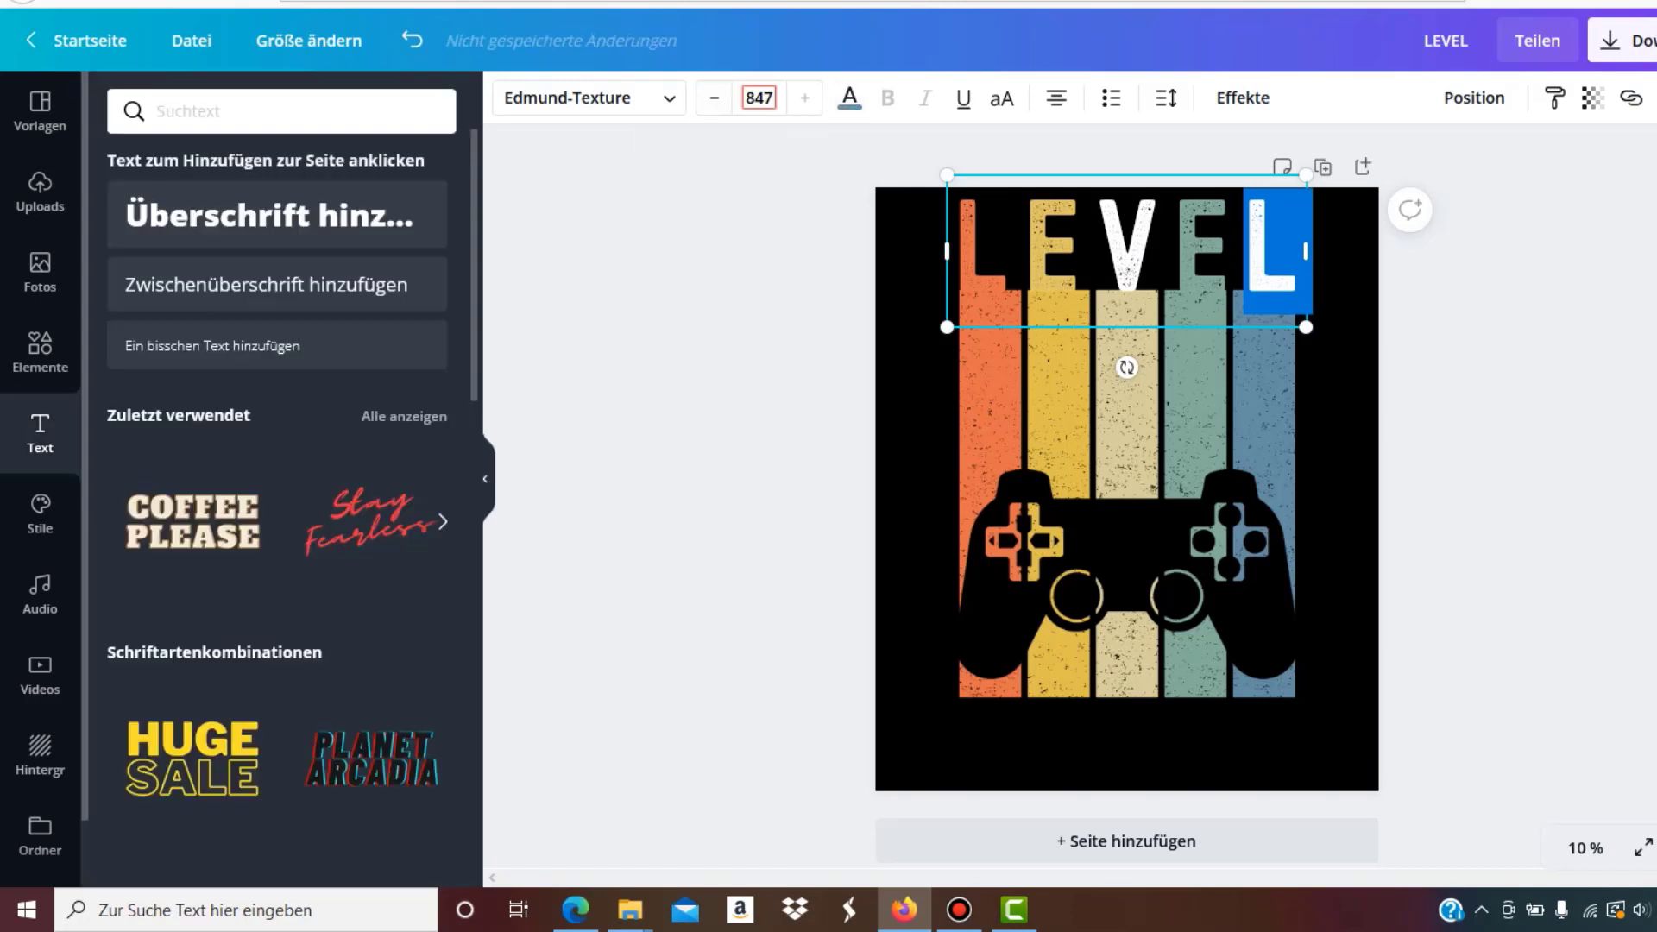
key(Escape)
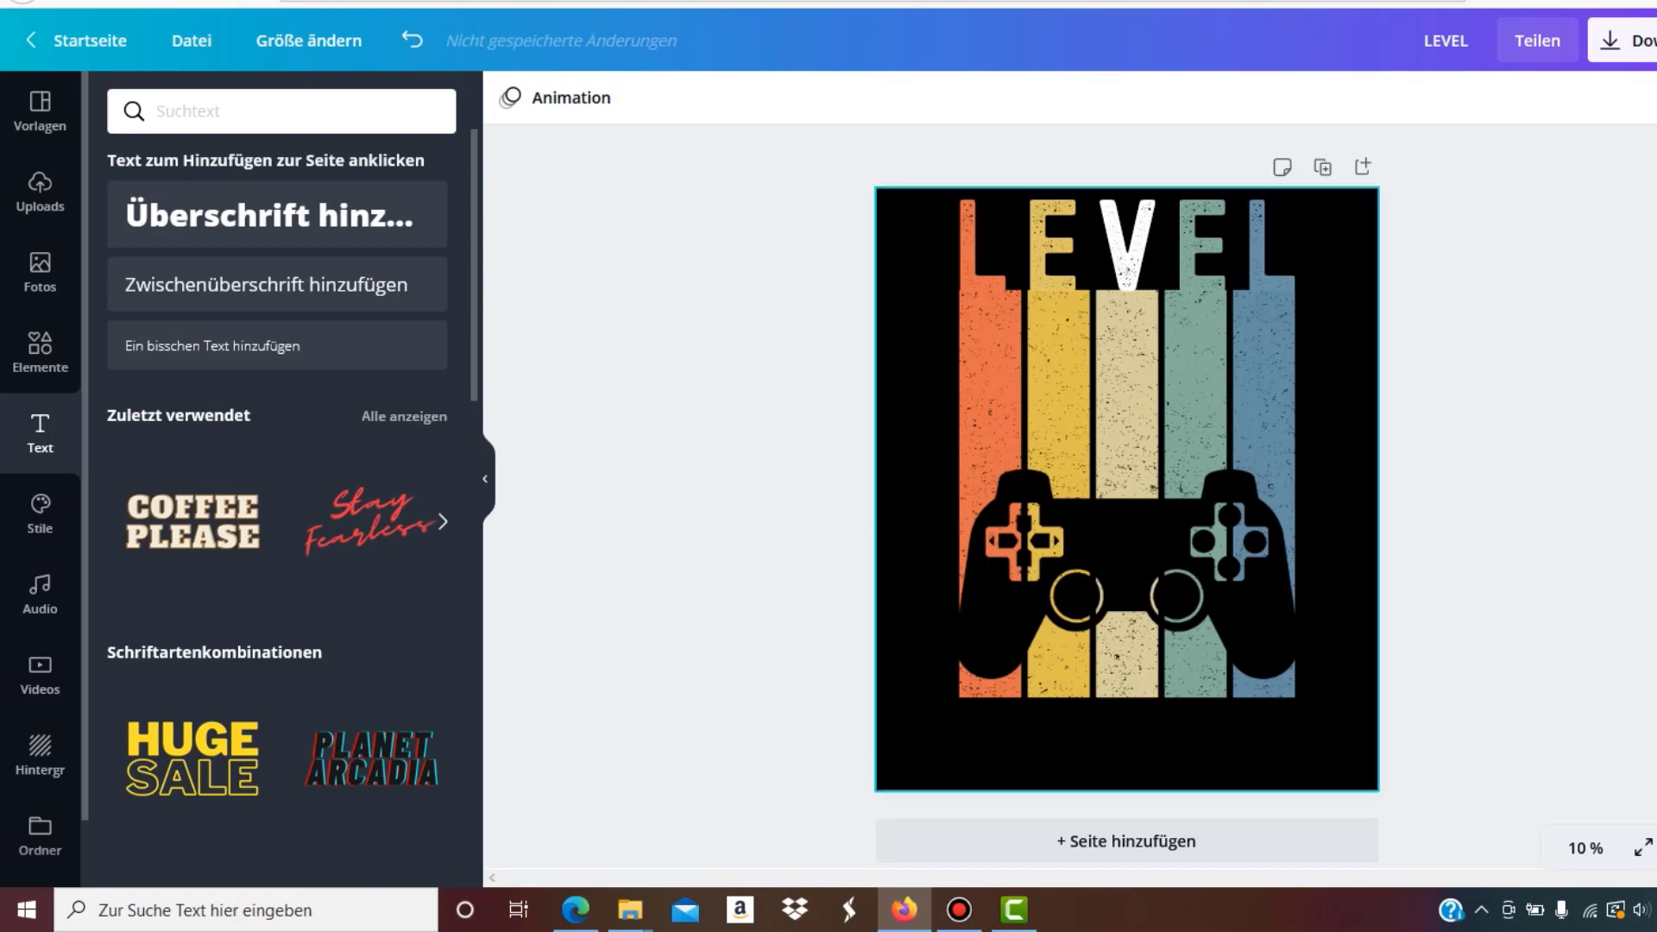
Colour the V of LEVEL with the custom beige #DFD09B to match the middle stripe
key(Tab)
click(1127, 250)
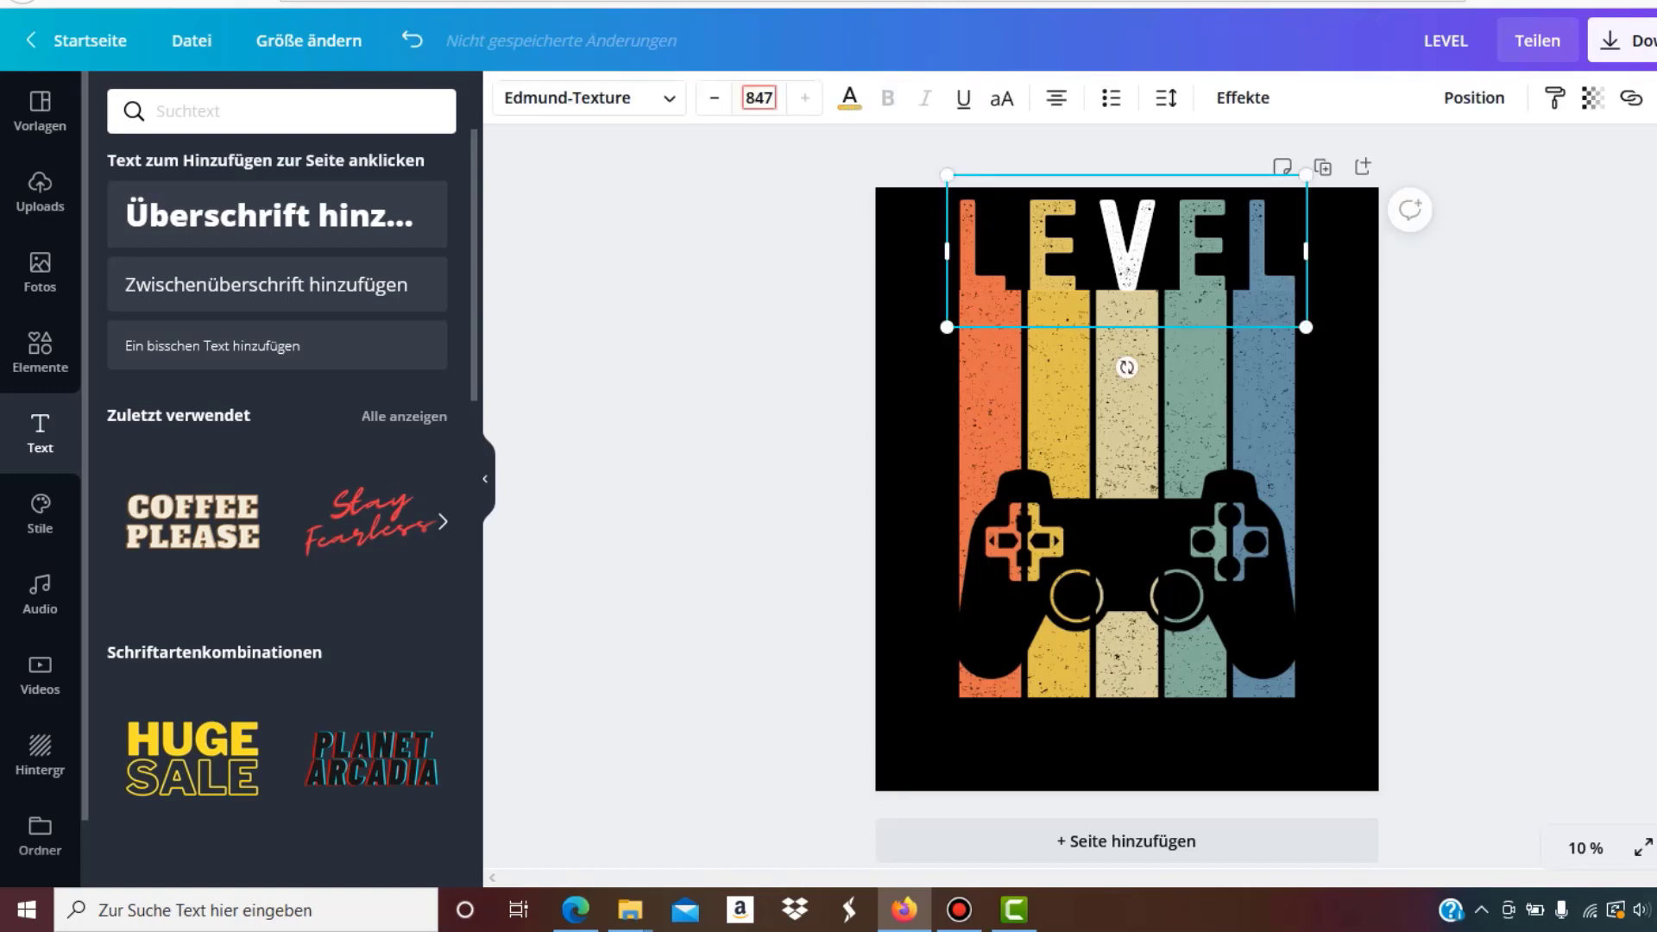
drag(1094, 251, 1165, 250)
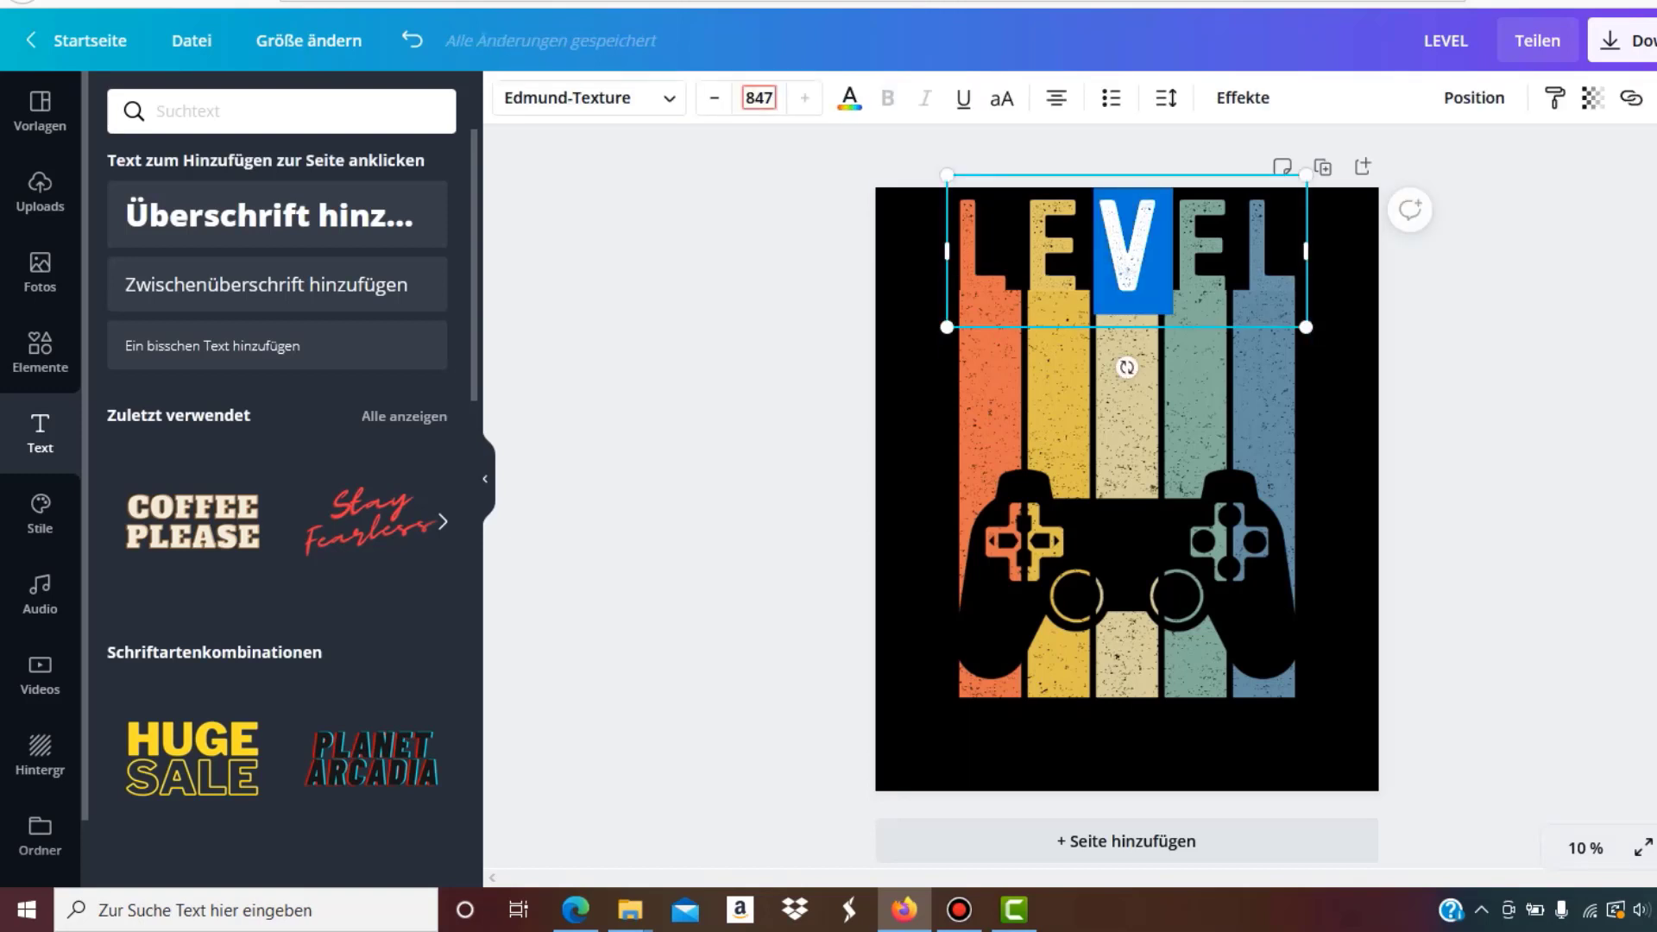
click(849, 97)
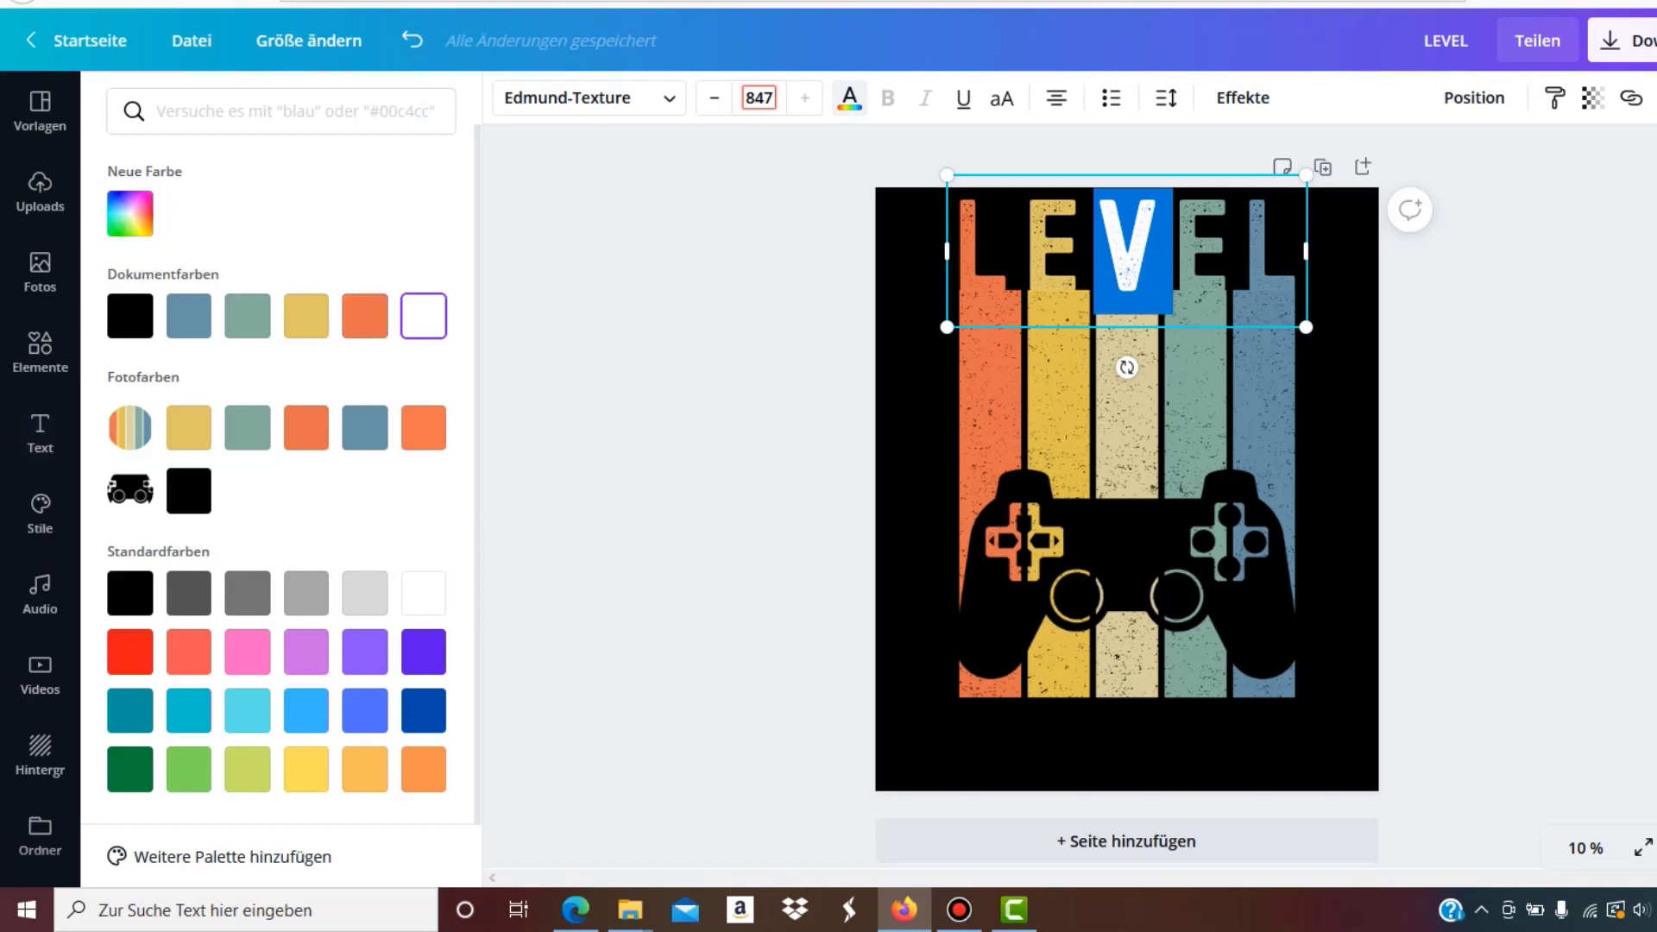
click(306, 316)
click(130, 213)
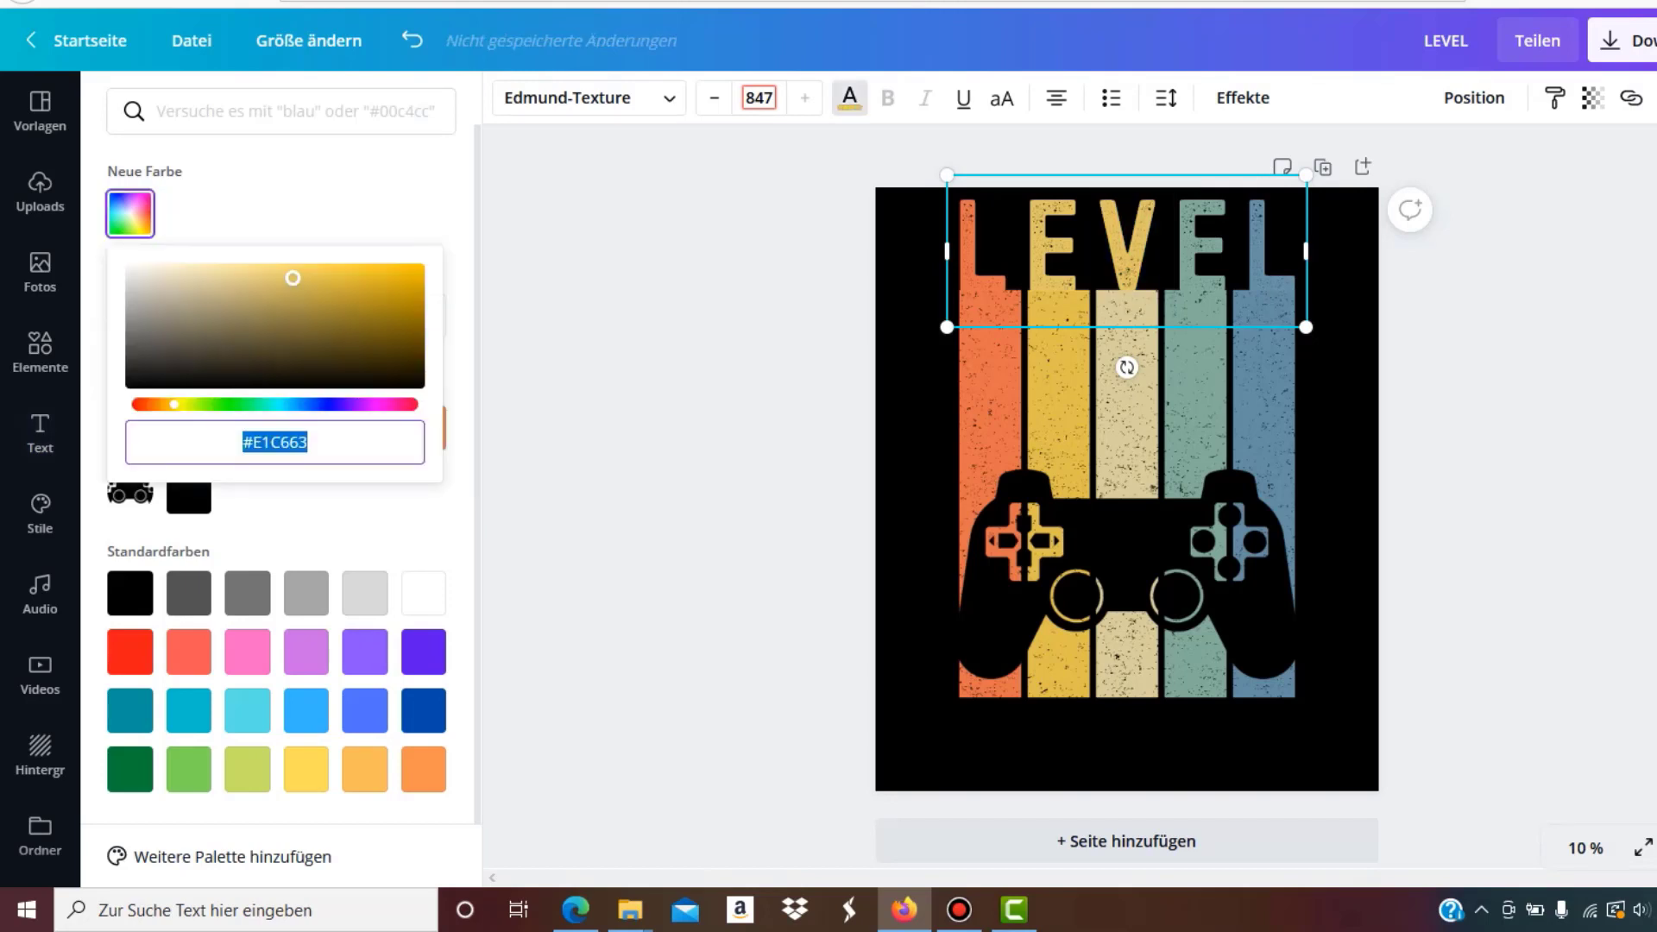
click(130, 213)
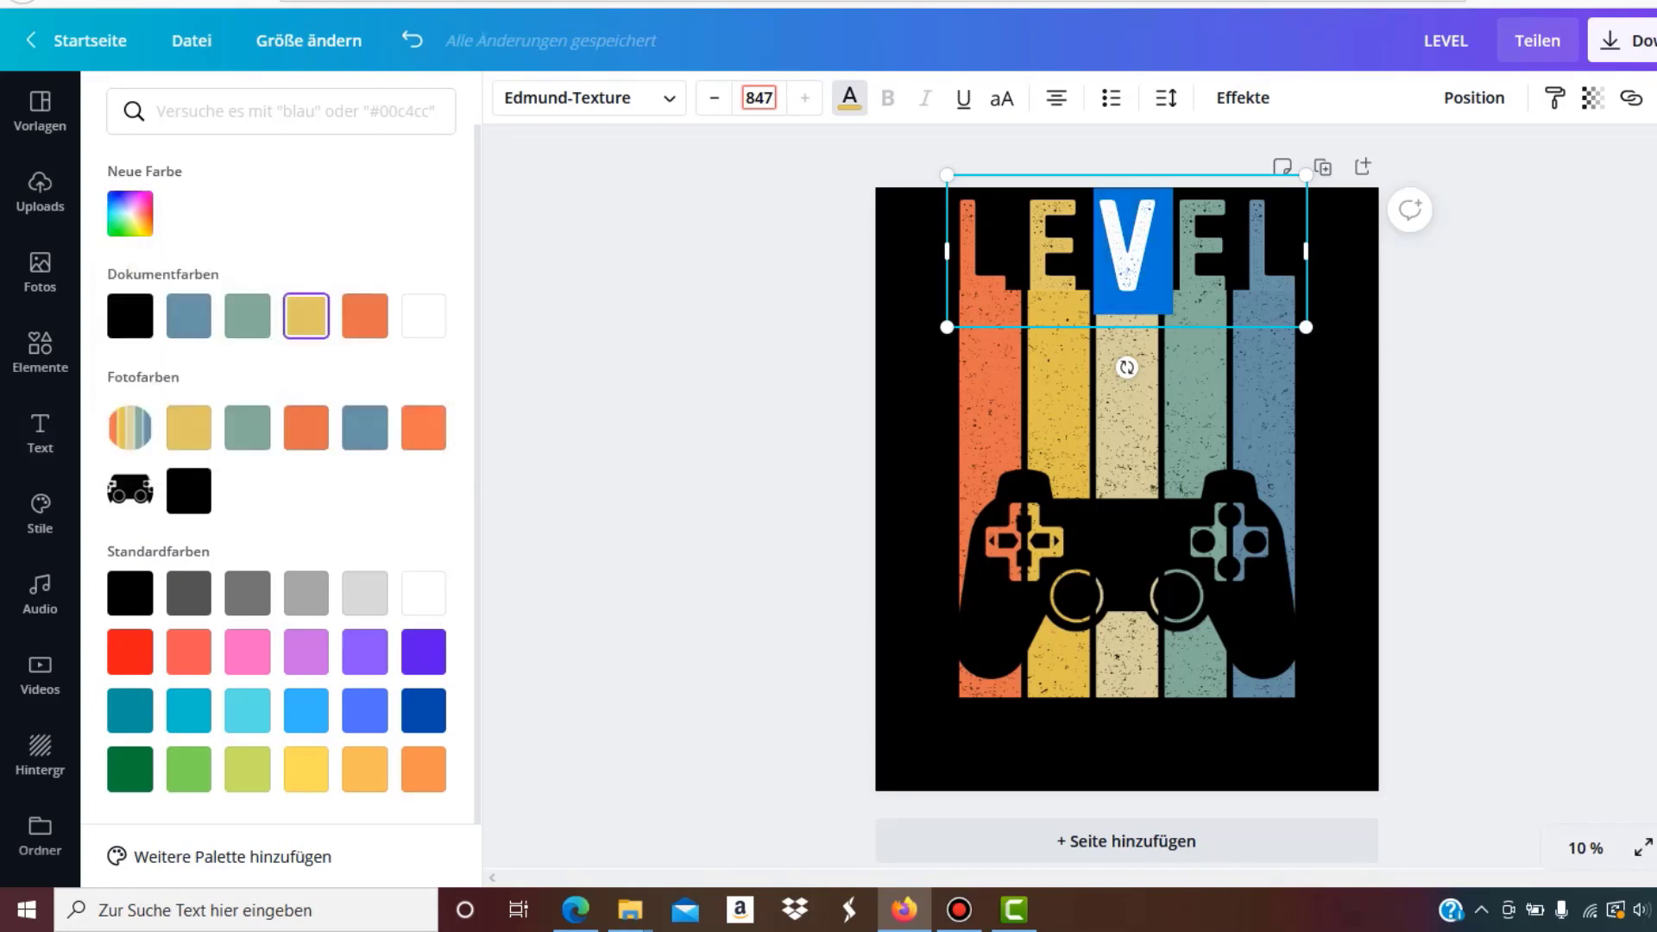
click(130, 213)
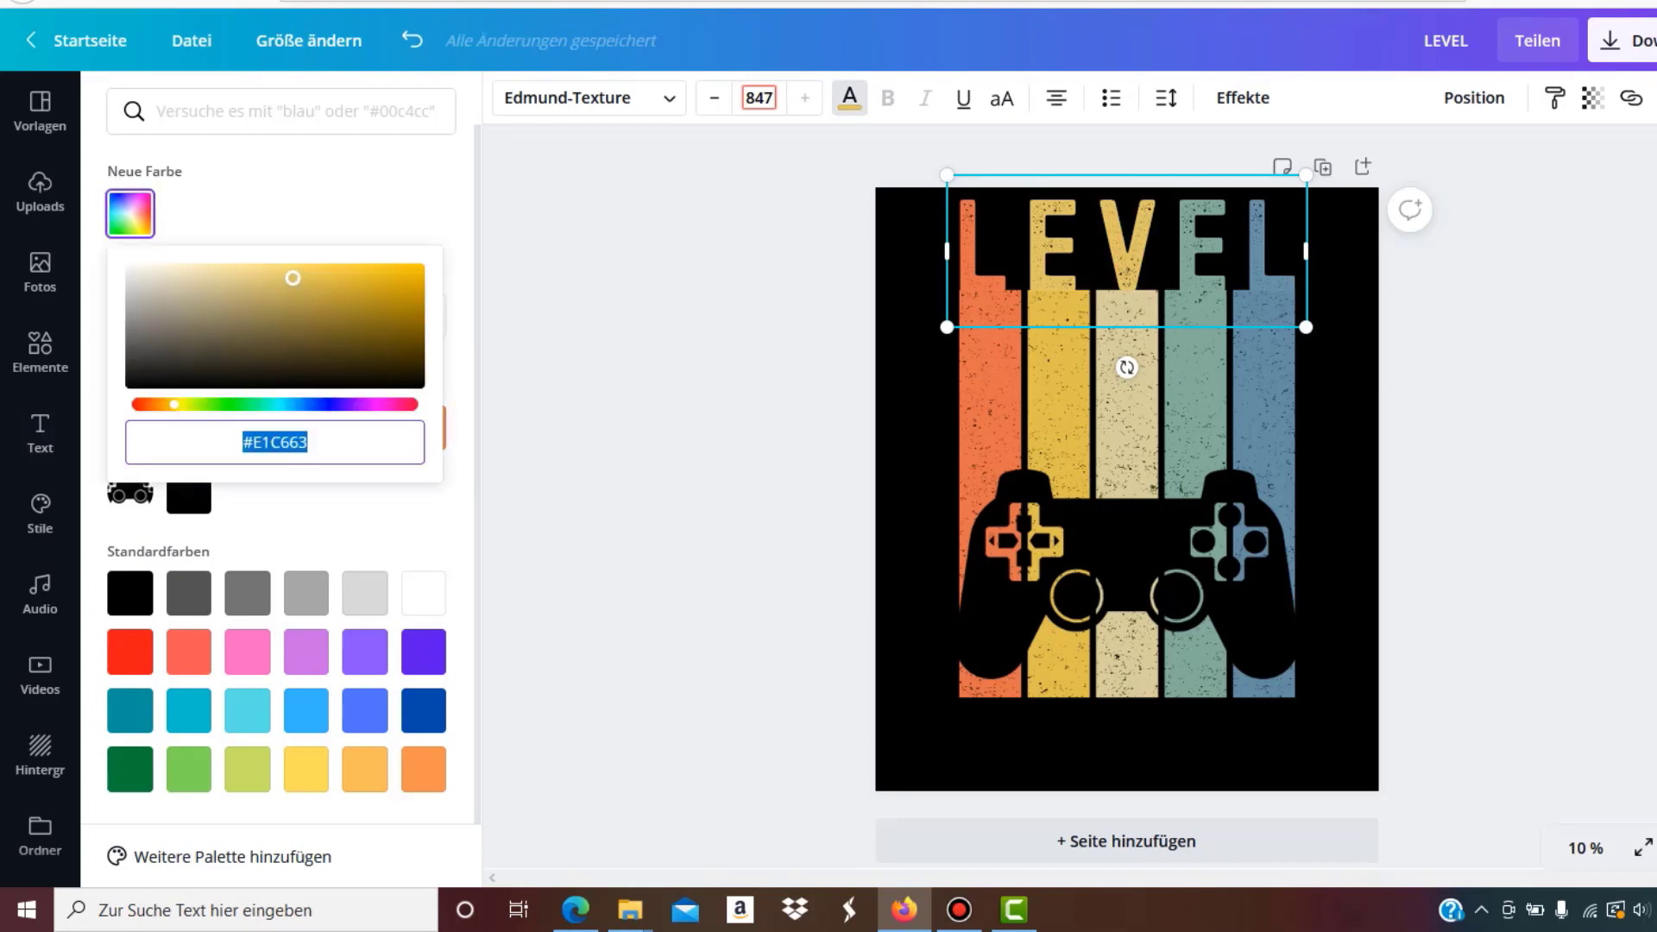
drag(292, 278, 216, 279)
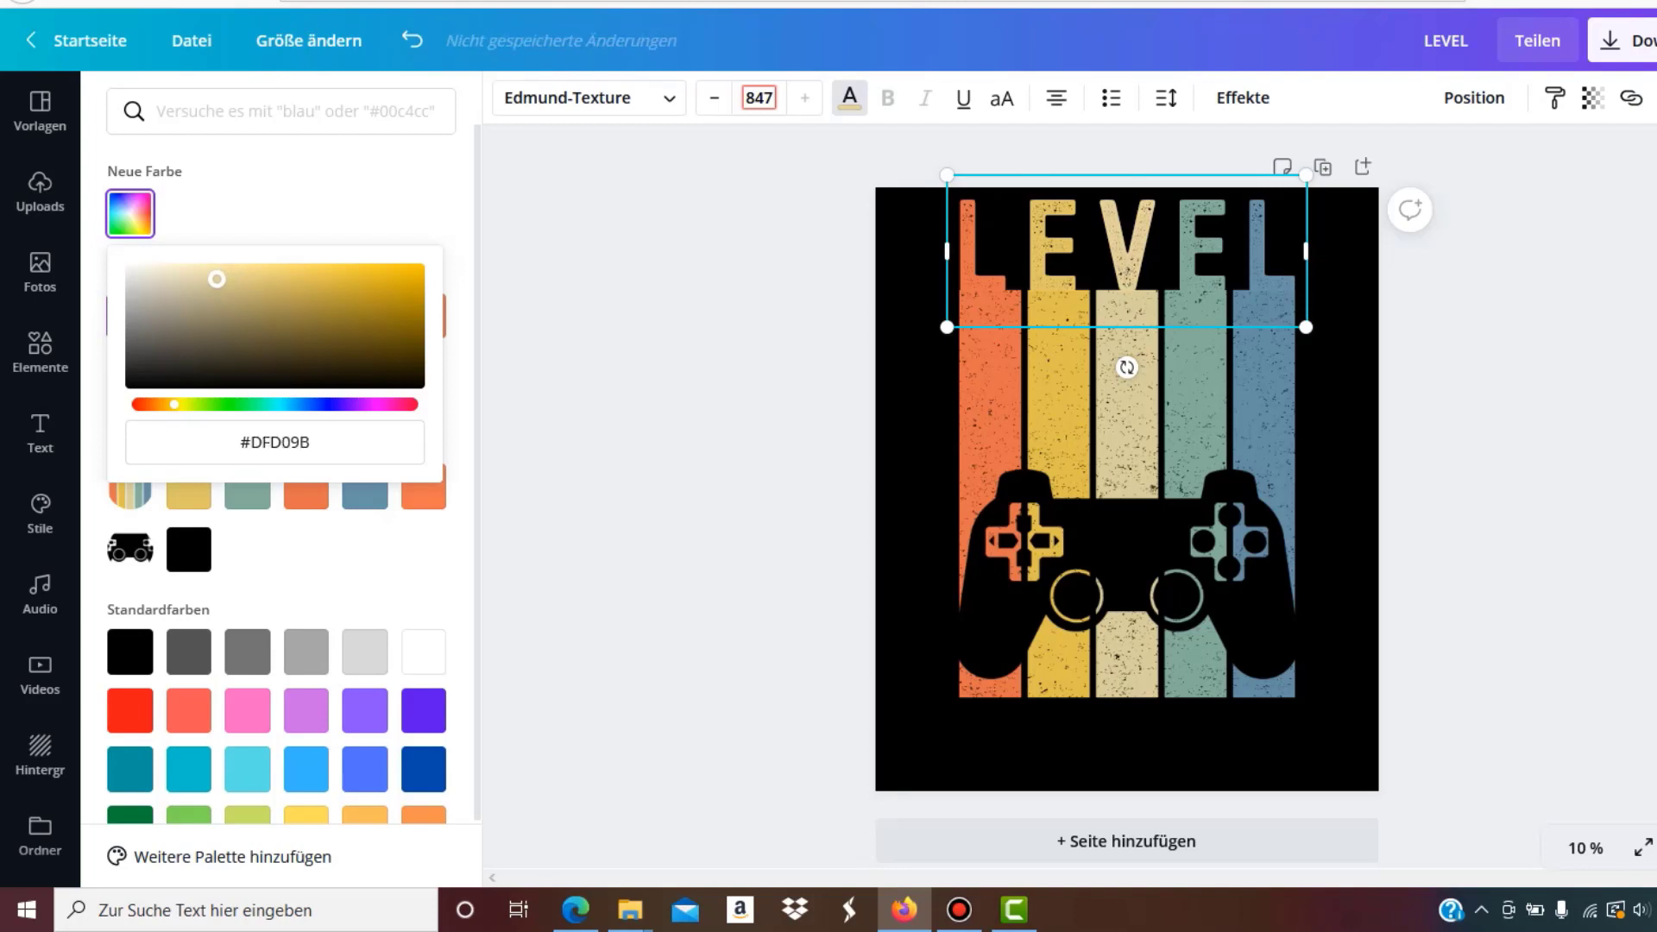
click(702, 461)
click(702, 461)
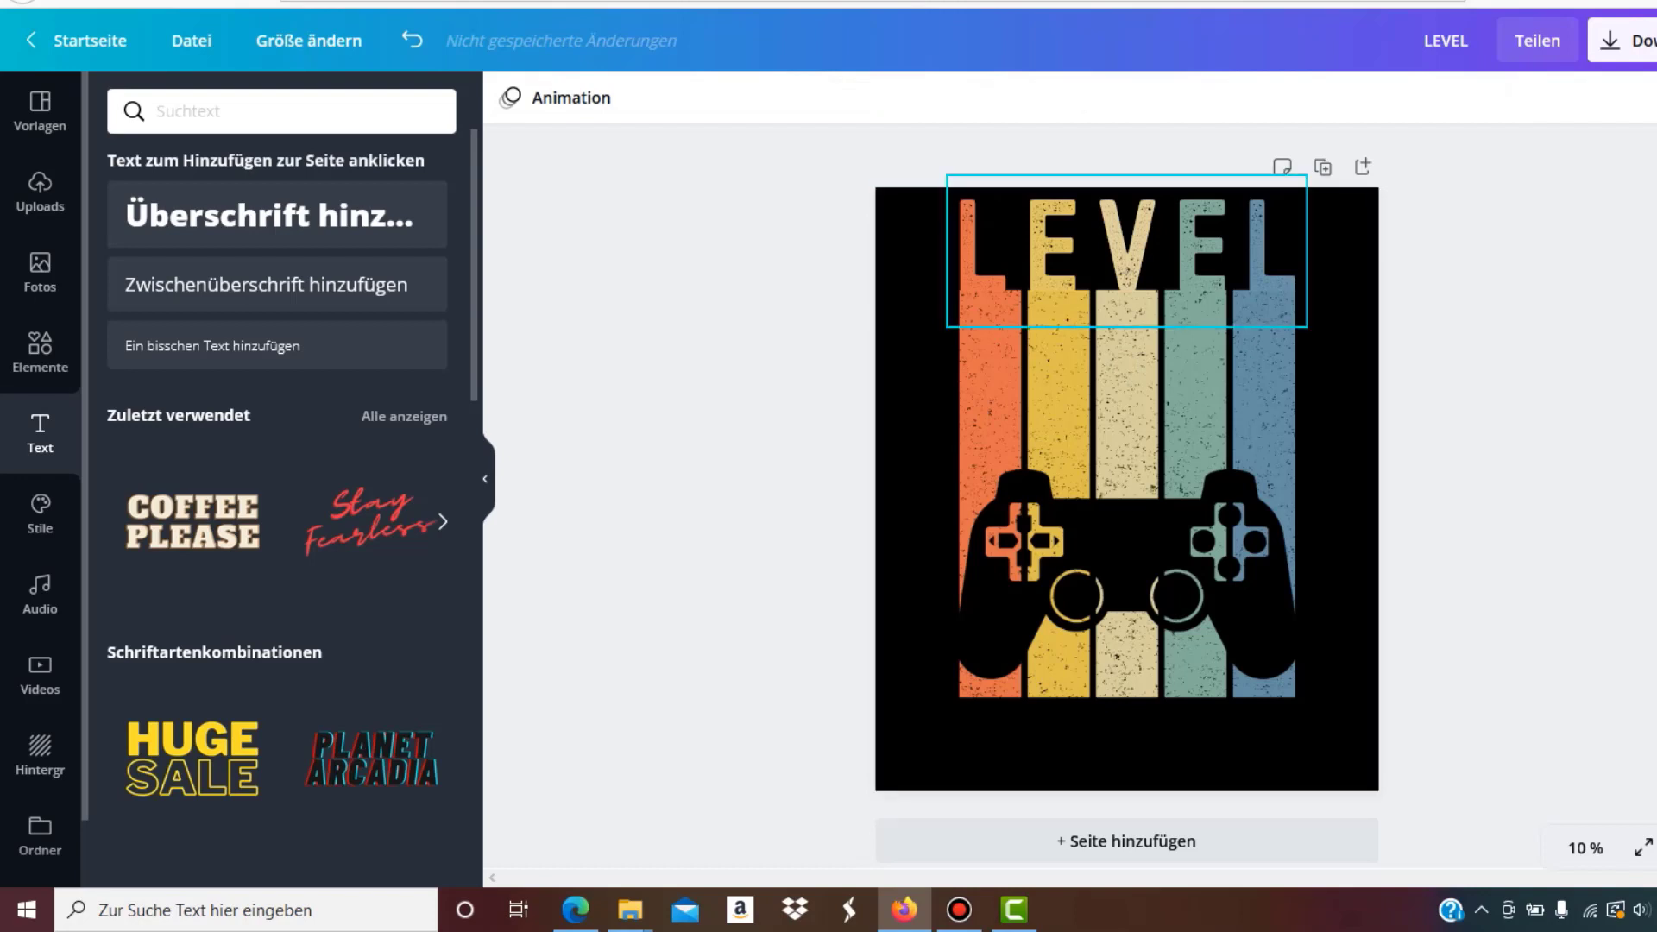
Duplicate the coloured LEVEL lettering and place the copy directly beneath the stripes
click(1127, 250)
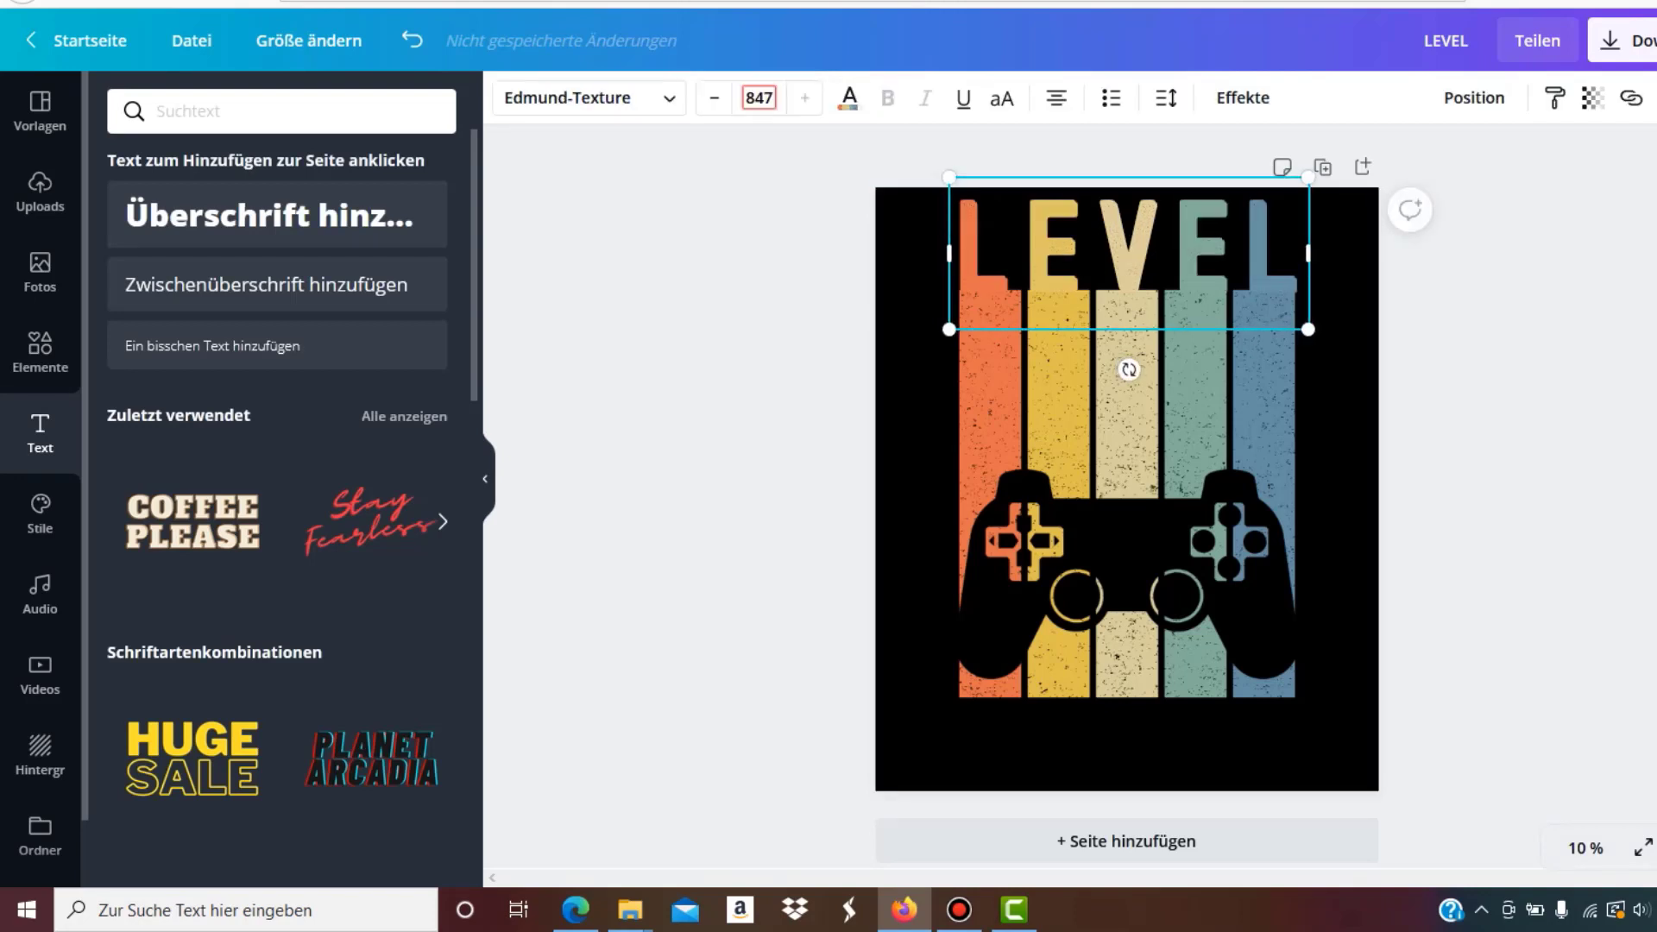
drag(1127, 250, 1121, 753)
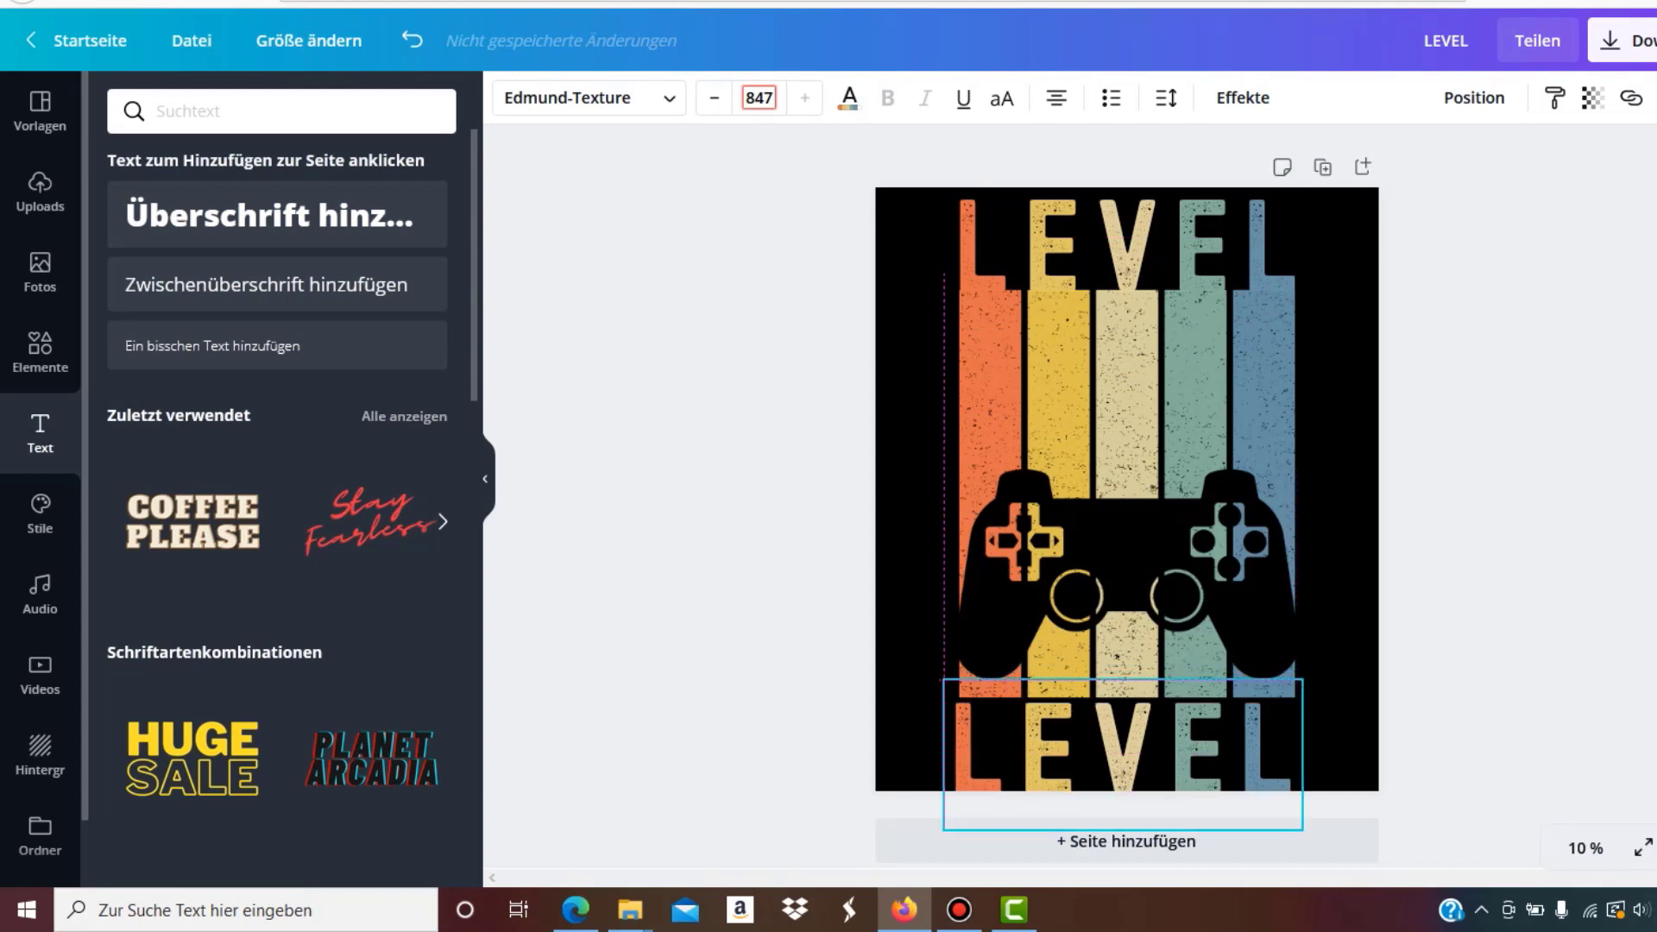
Select the upper LEVEL lettering, stripes and controller together and nudge them slightly upward
drag(850, 161, 1416, 733)
key(Up)
key(Up)
key(Up)
key(Up)
key(Up)
key(Up)
key(Up)
key(Up)
key(Up)
key(Up)
key(Up)
key(Up)
key(Up)
key(Up)
key(Up)
key(Up)
key(Up)
key(Up)
key(Up)
key(Up)
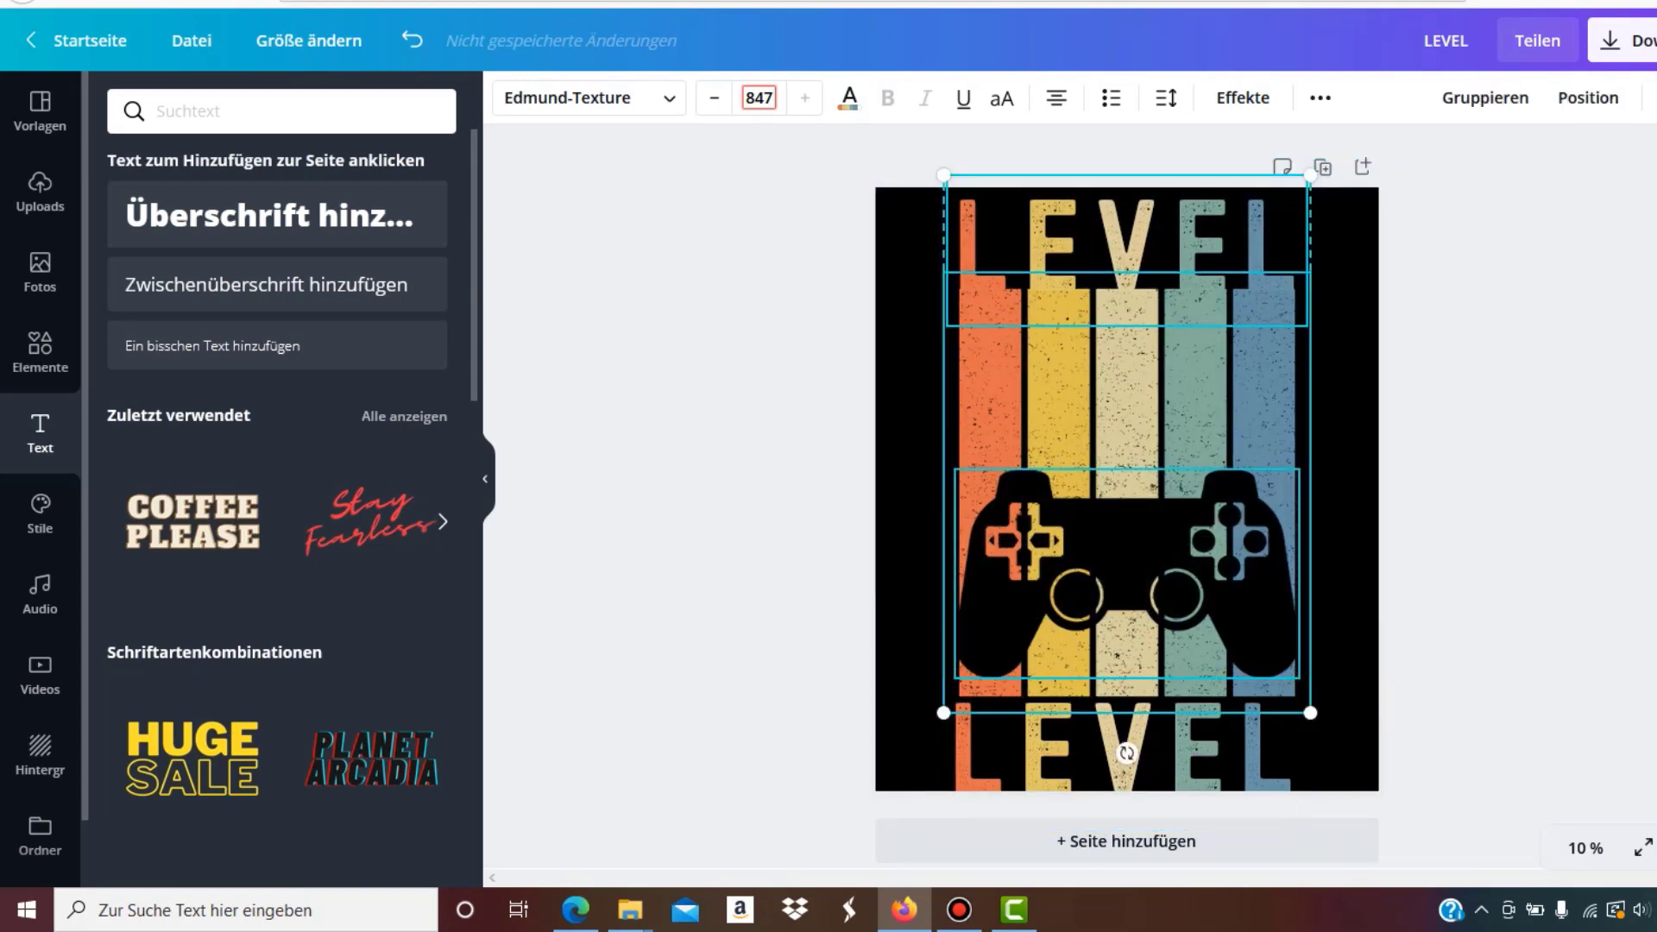
key(Up)
key(Up)
key(Up)
key(Up)
key(Up)
key(Up)
key(Up)
key(Up)
key(Up)
key(Up)
key(Up)
key(Up)
key(Up)
key(Up)
key(Up)
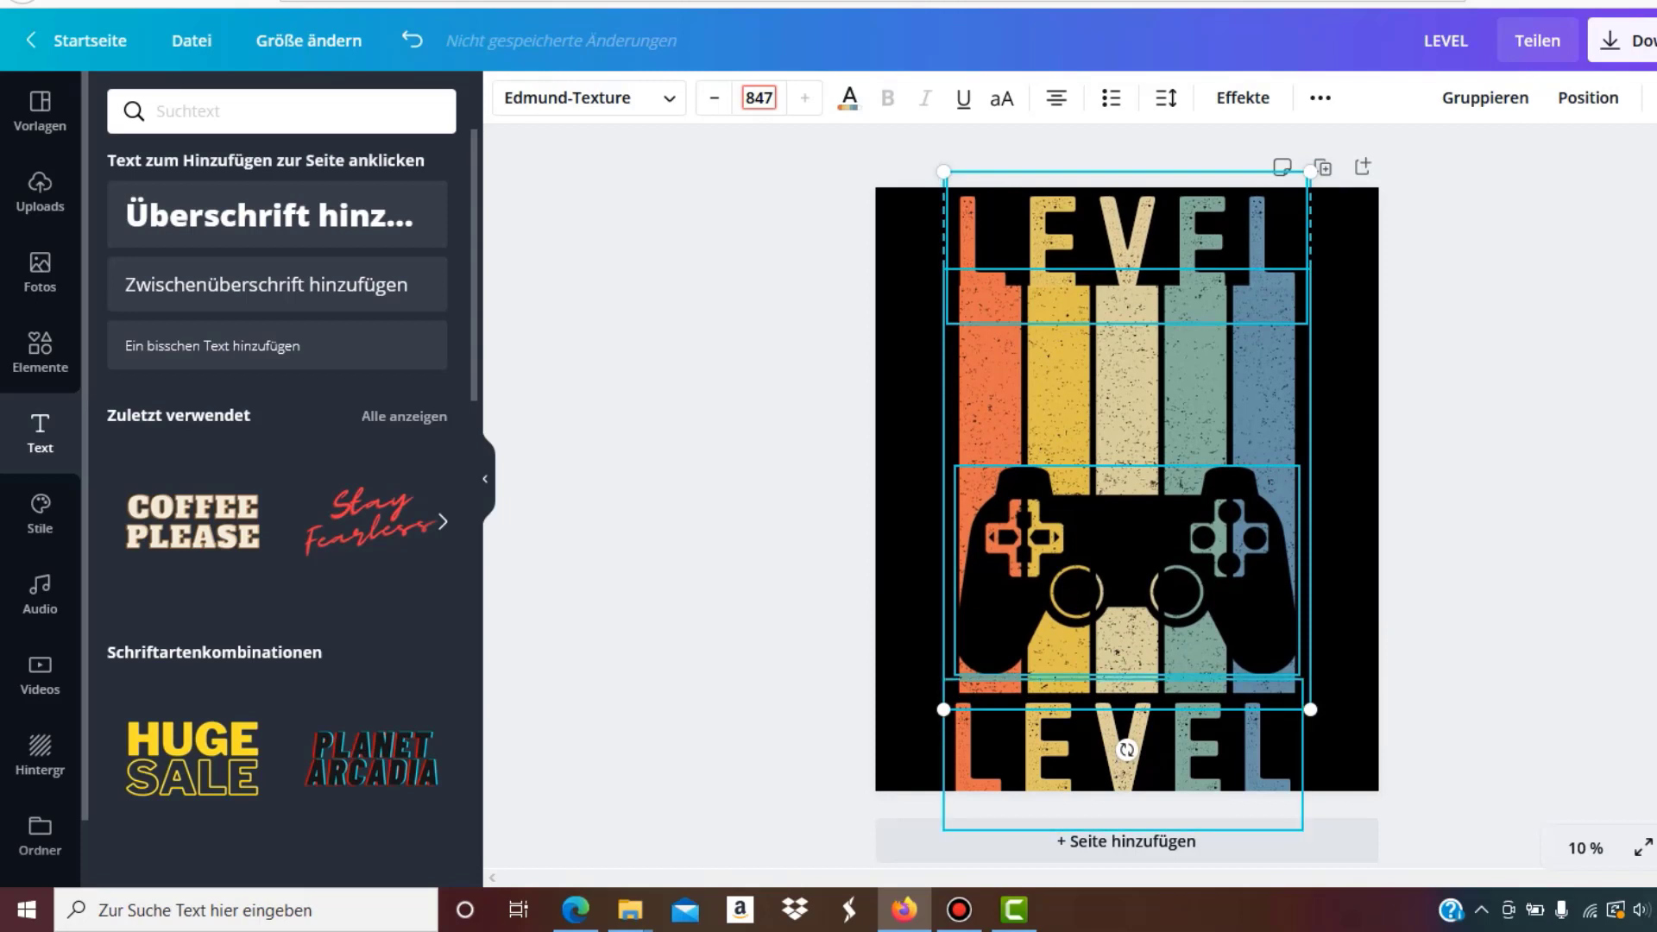
Replace the copied lettering beneath the stripes with COMPLETE and tighten its letter spacing so the word fits on one line
double_click(1208, 752)
text(MPLETE)
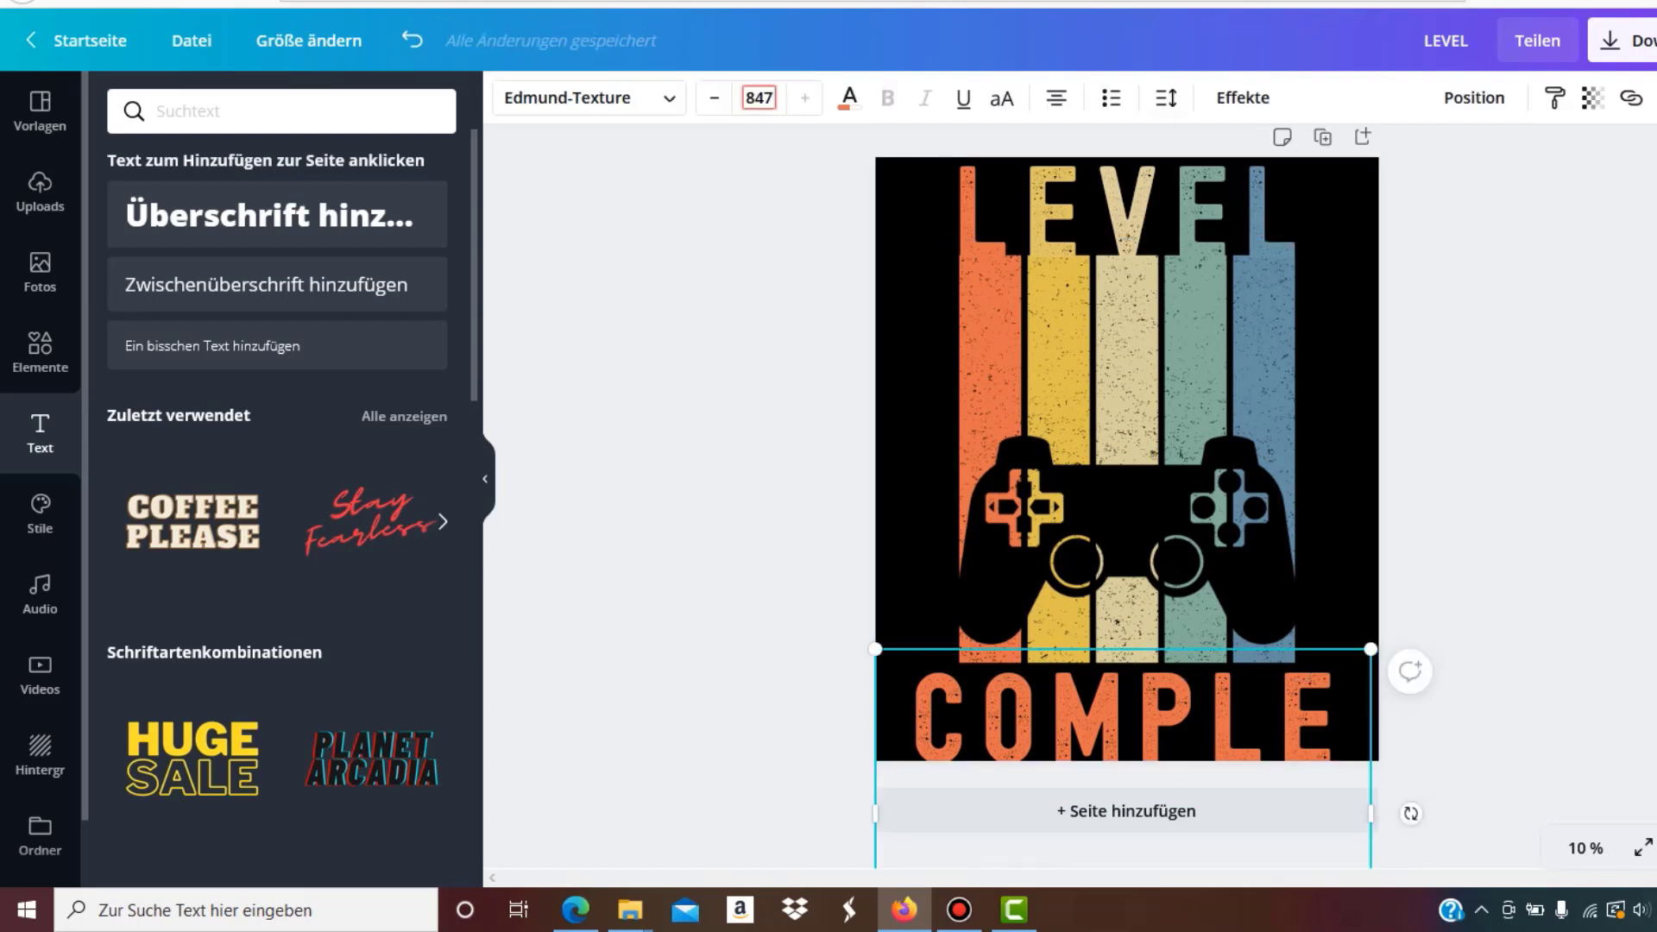
click(1166, 97)
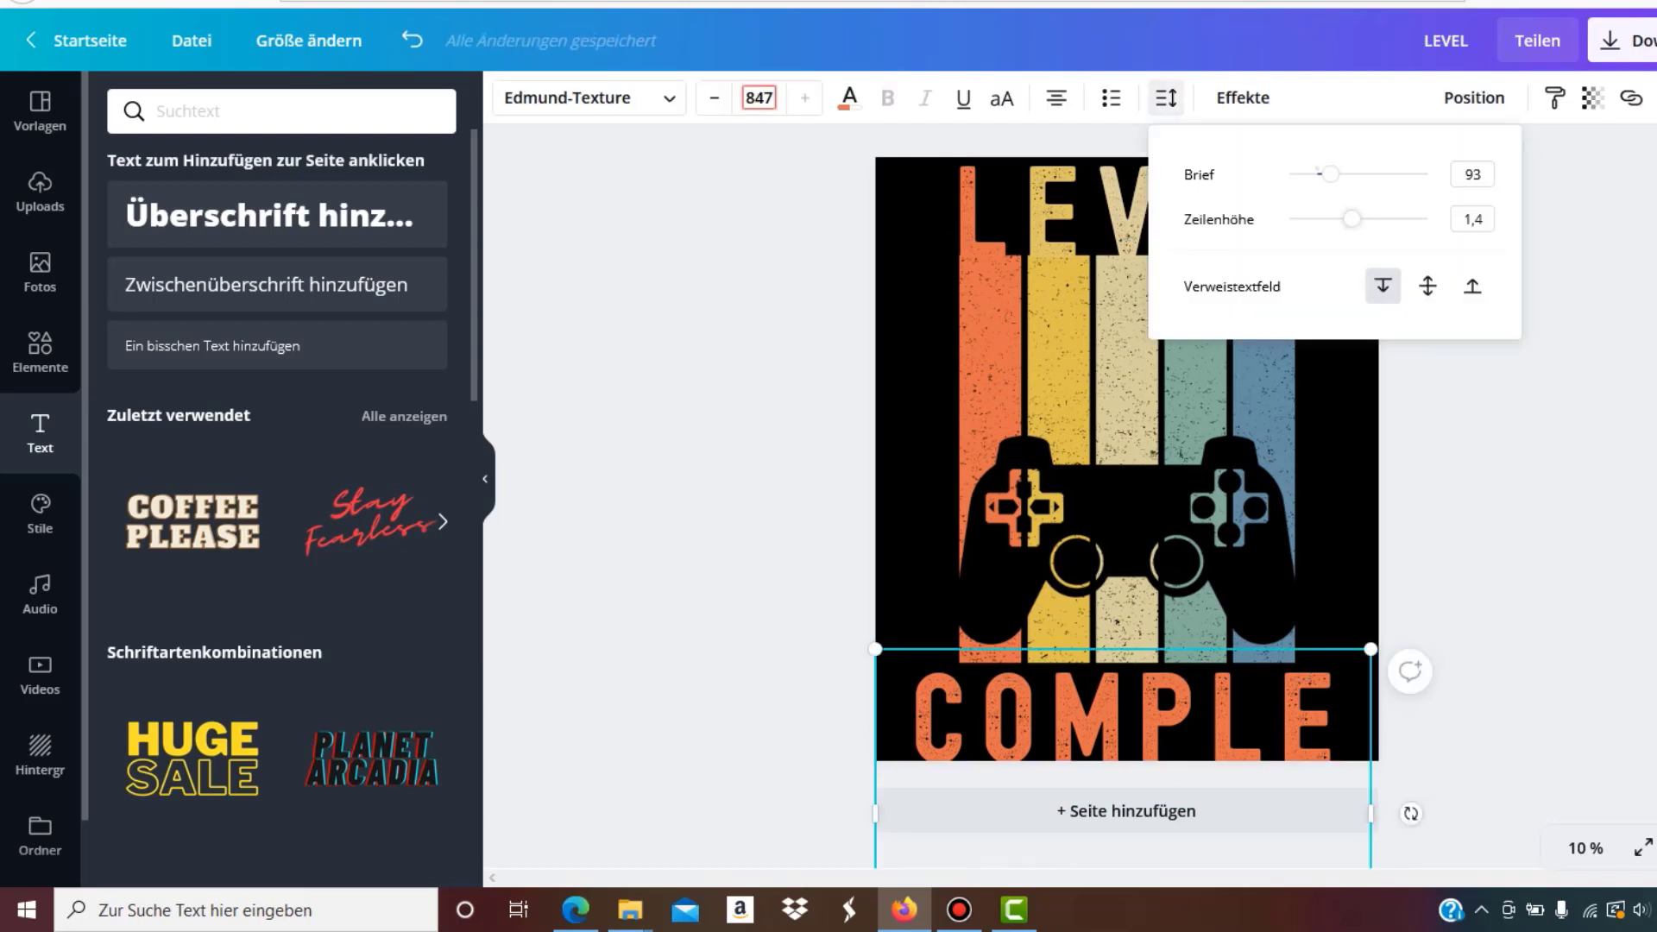
drag(1330, 174, 1309, 173)
key(Escape)
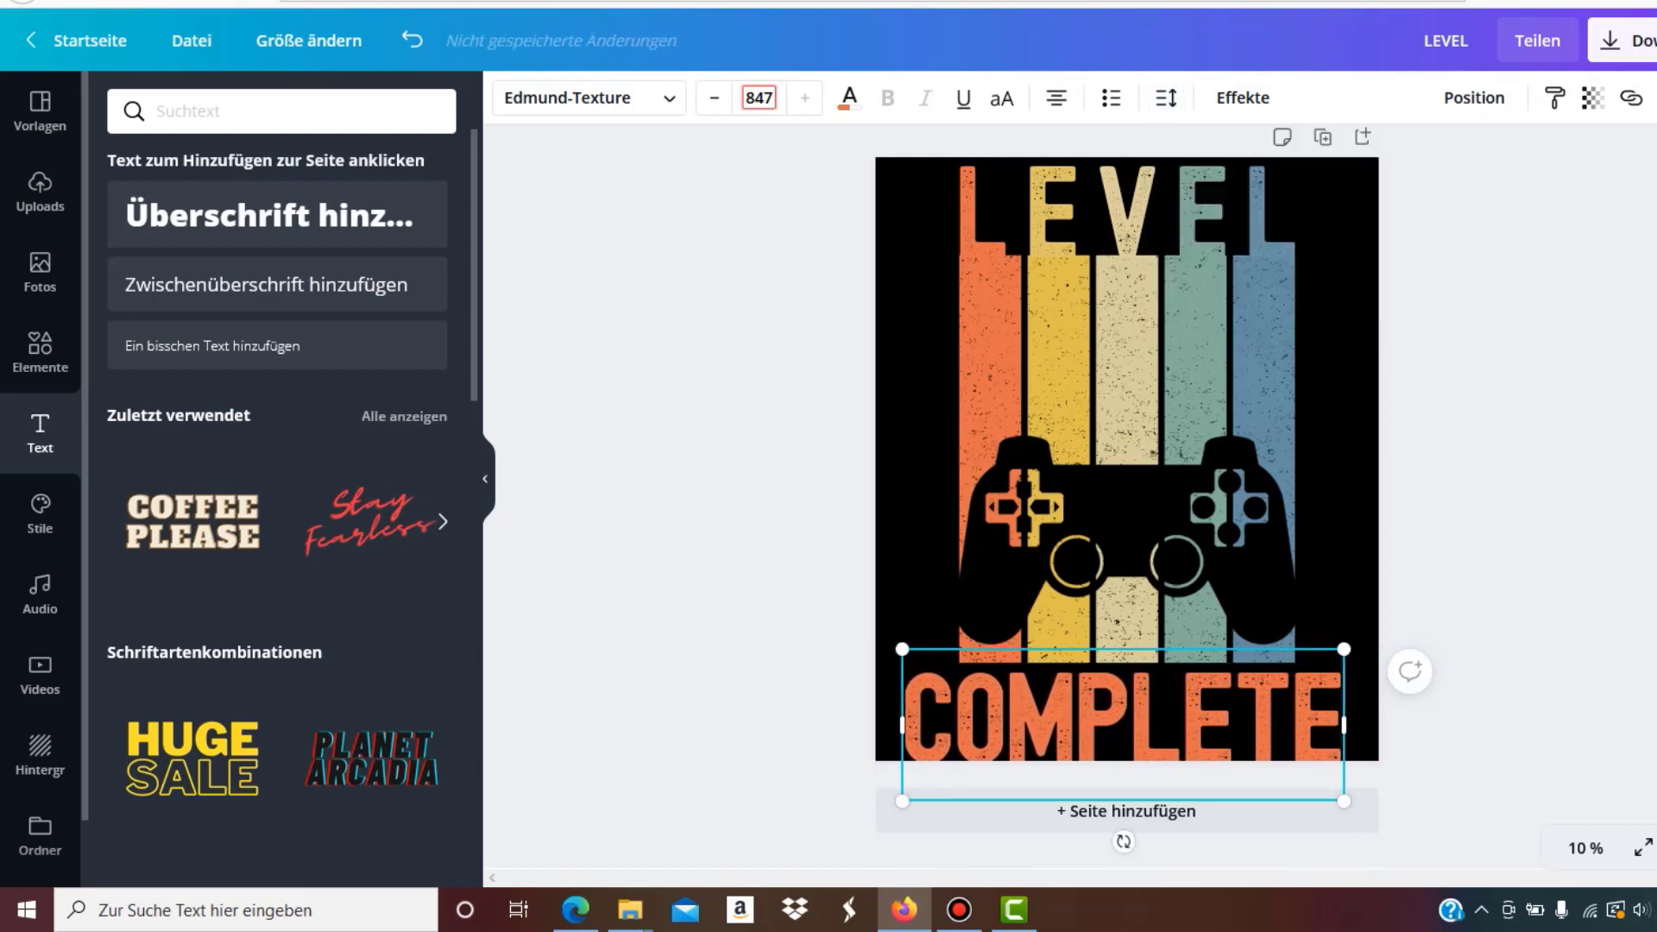
Scale COMPLETE down to font size 660 and align it centrally beneath the stripes with a small gap
drag(902, 801, 999, 767)
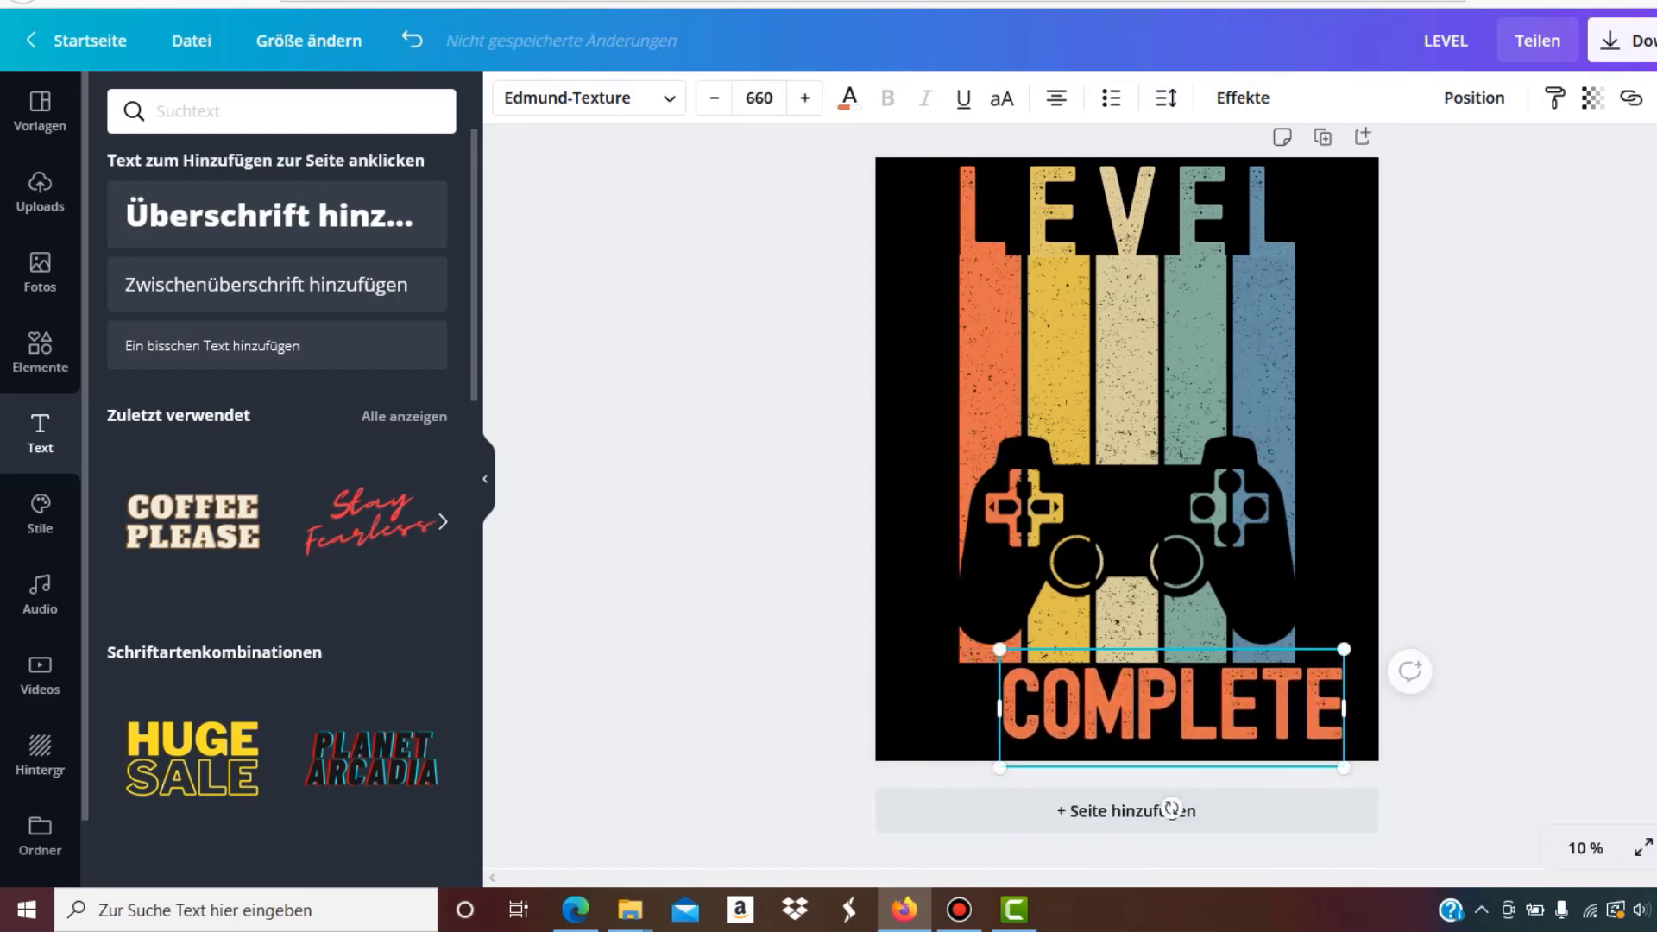
drag(1171, 809, 1126, 811)
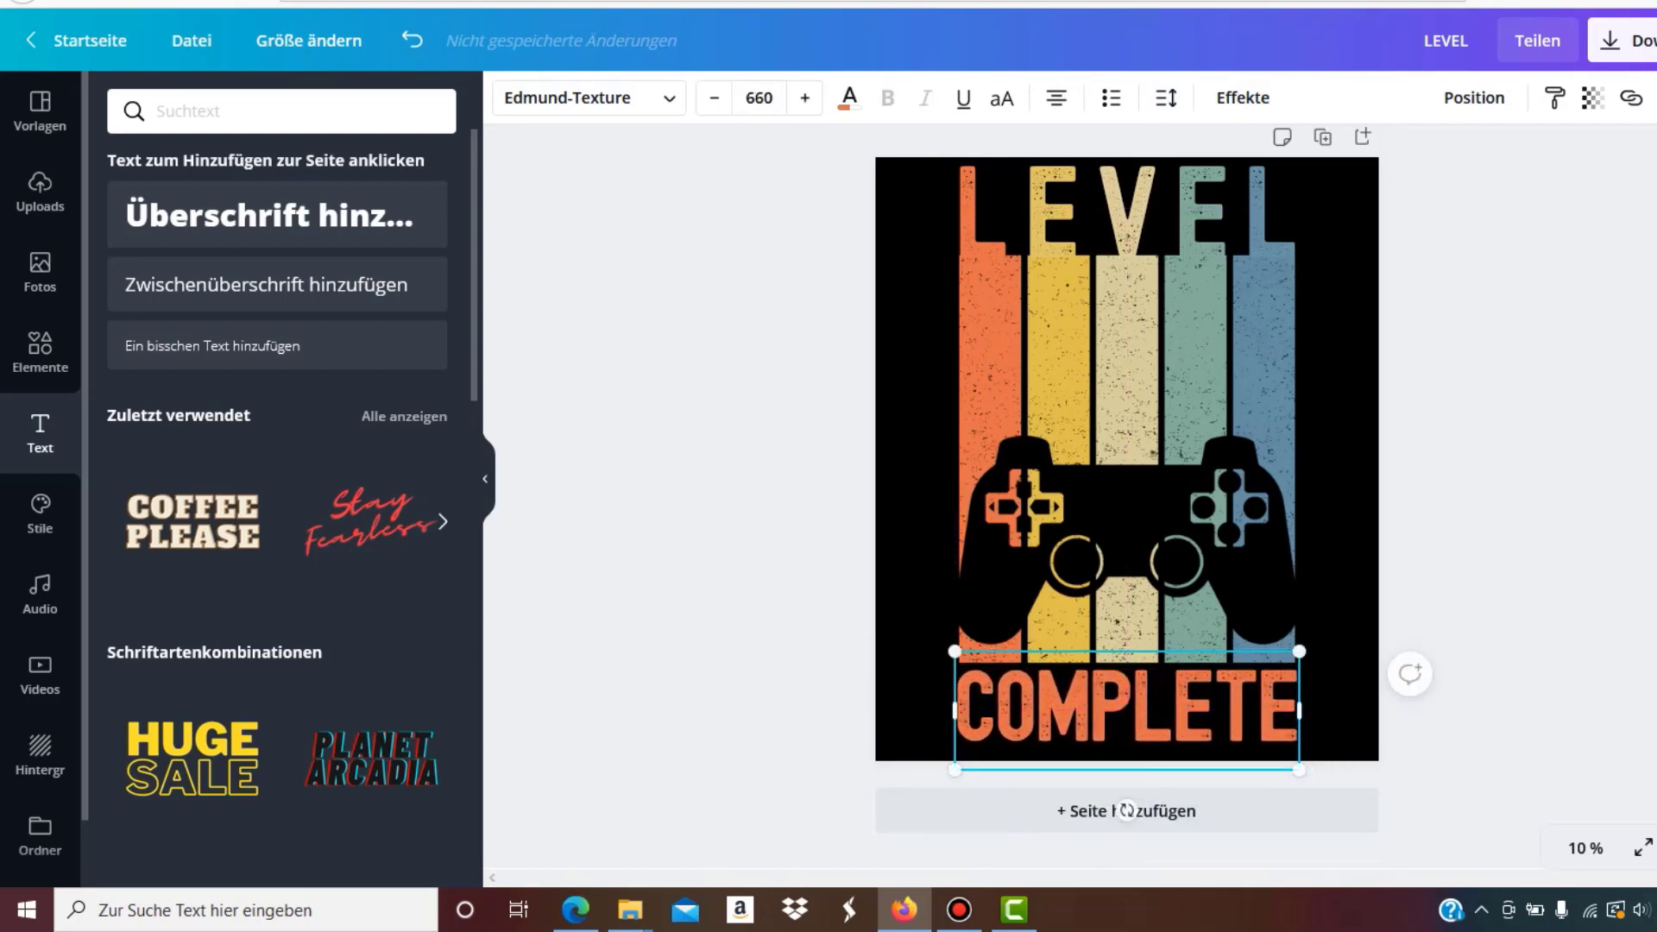
key(Escape)
click(1061, 690)
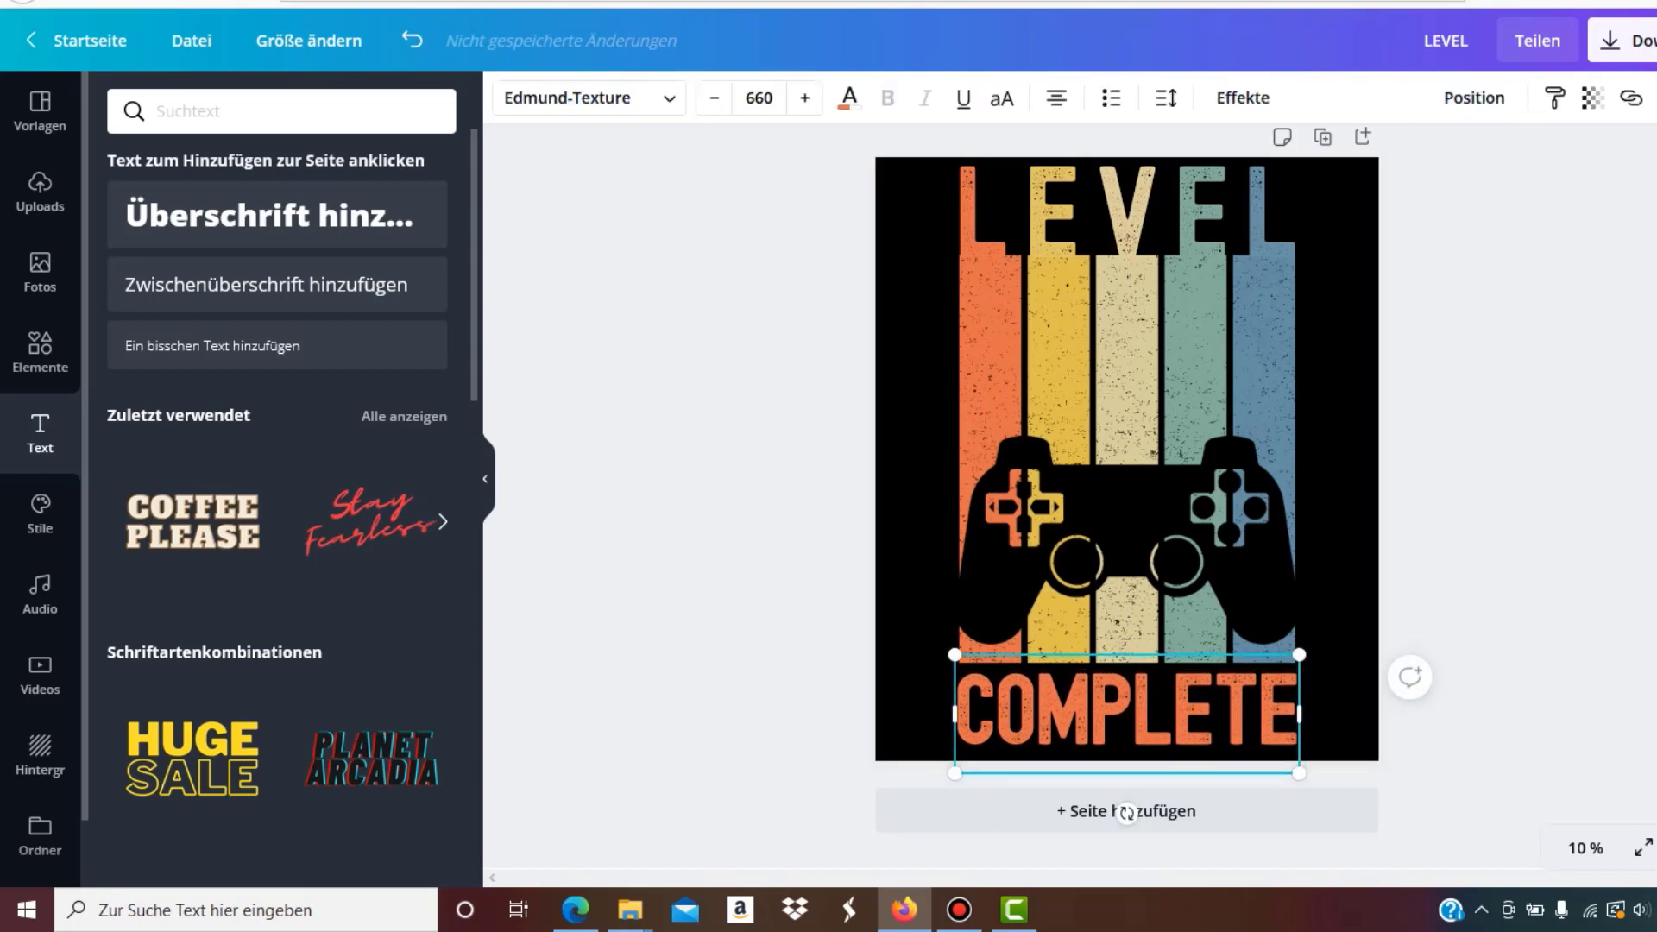
key(Escape)
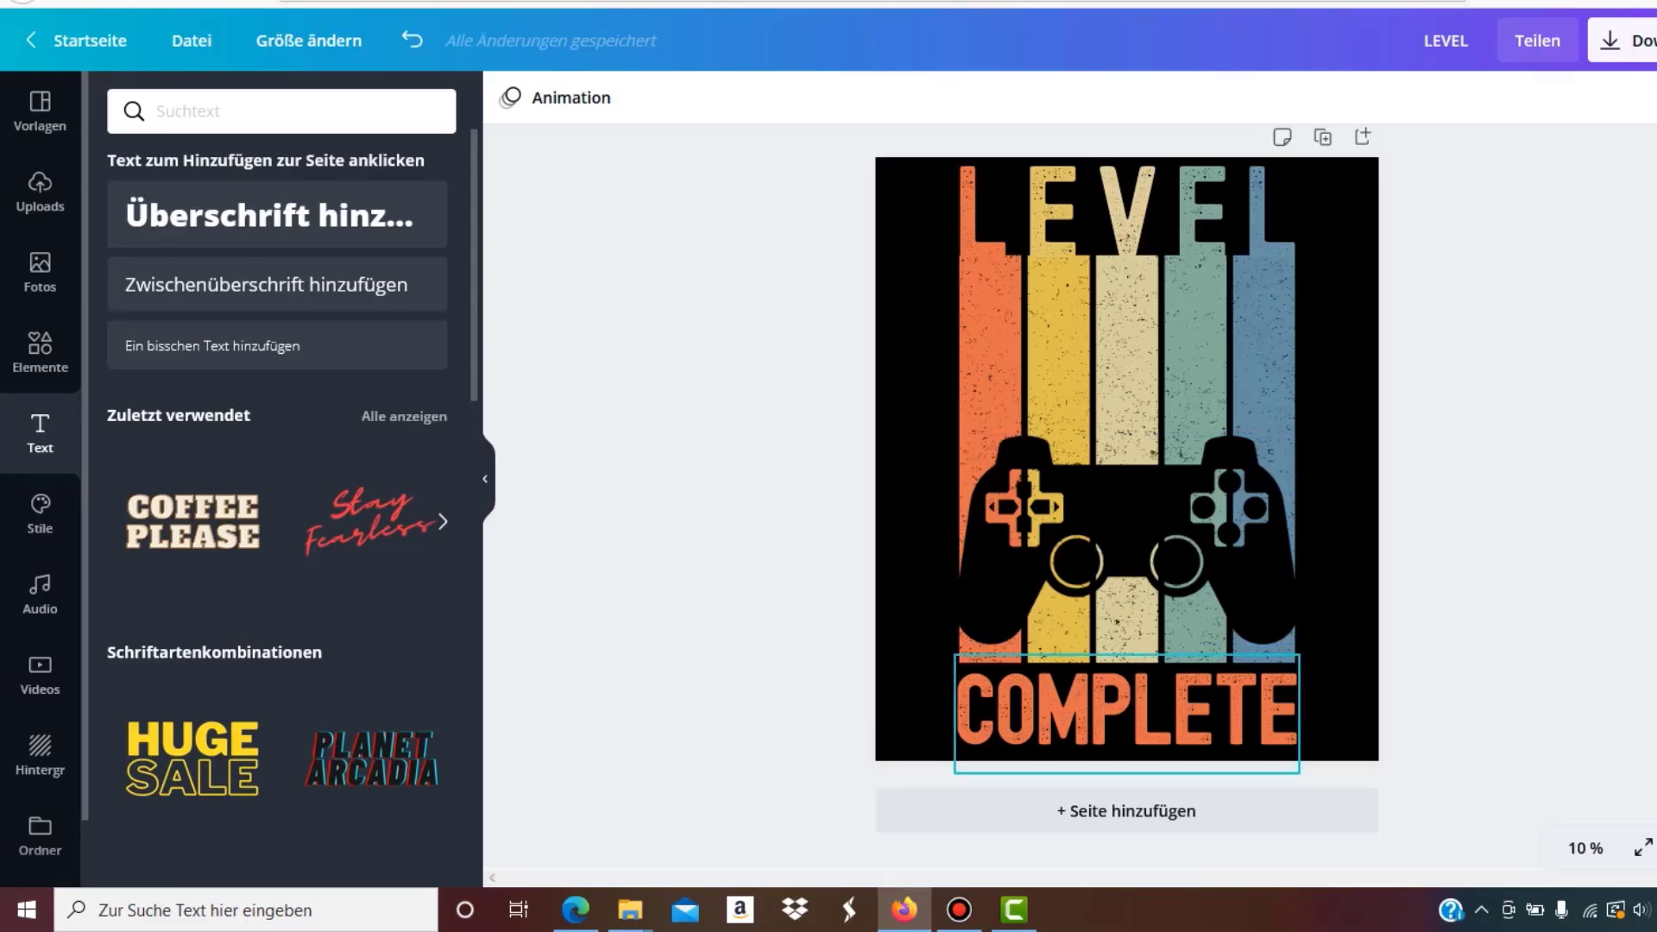
Colour the M of COMPLETE with the mustard yellow document colour of the second stripe
double_click(1126, 709)
click(1127, 813)
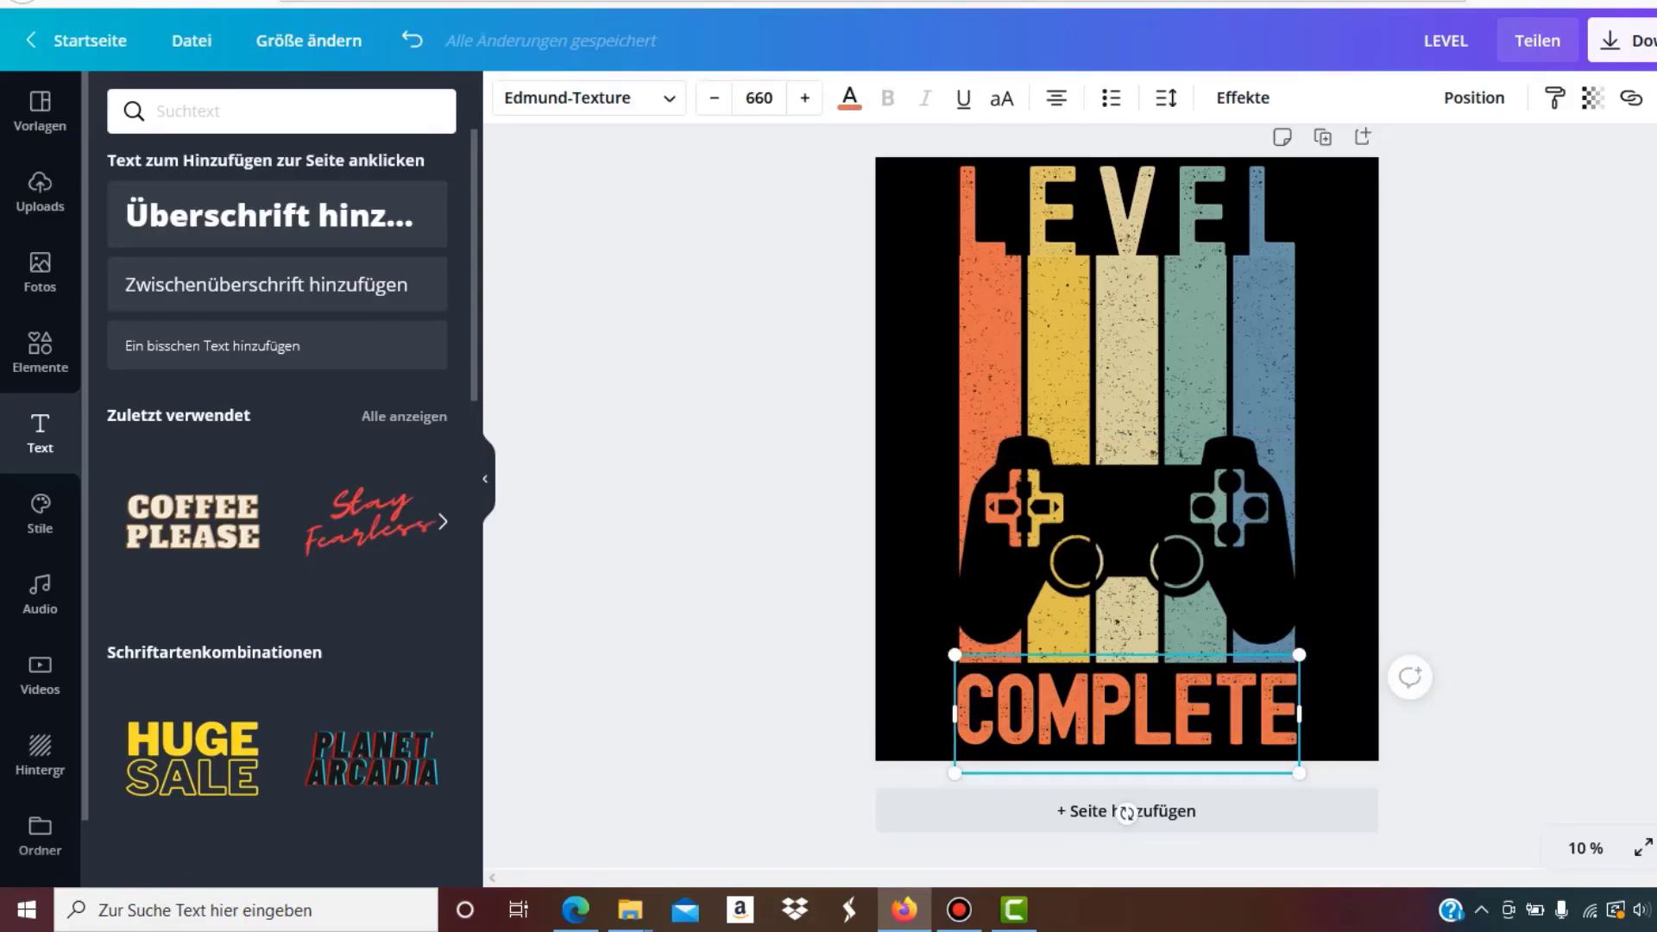
key(shift+Right)
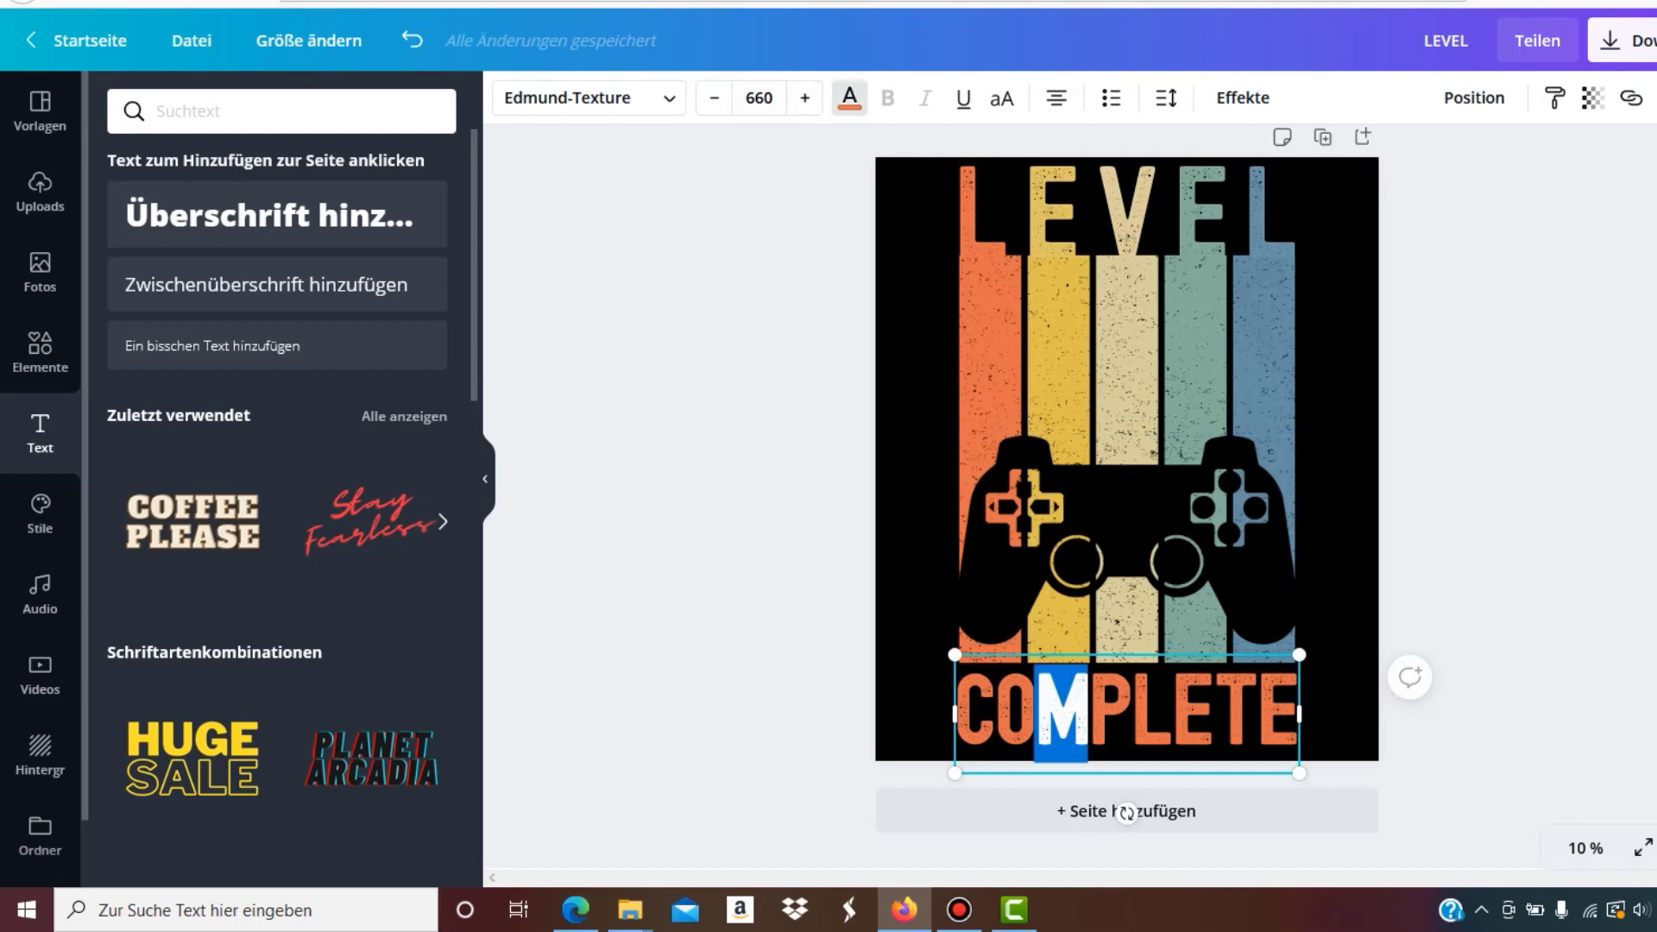
click(362, 314)
click(849, 97)
Colour the letters P and L of COMPLETE with the beige document colour of the middle stripe
click(1126, 813)
key(ctrl+a)
click(1126, 813)
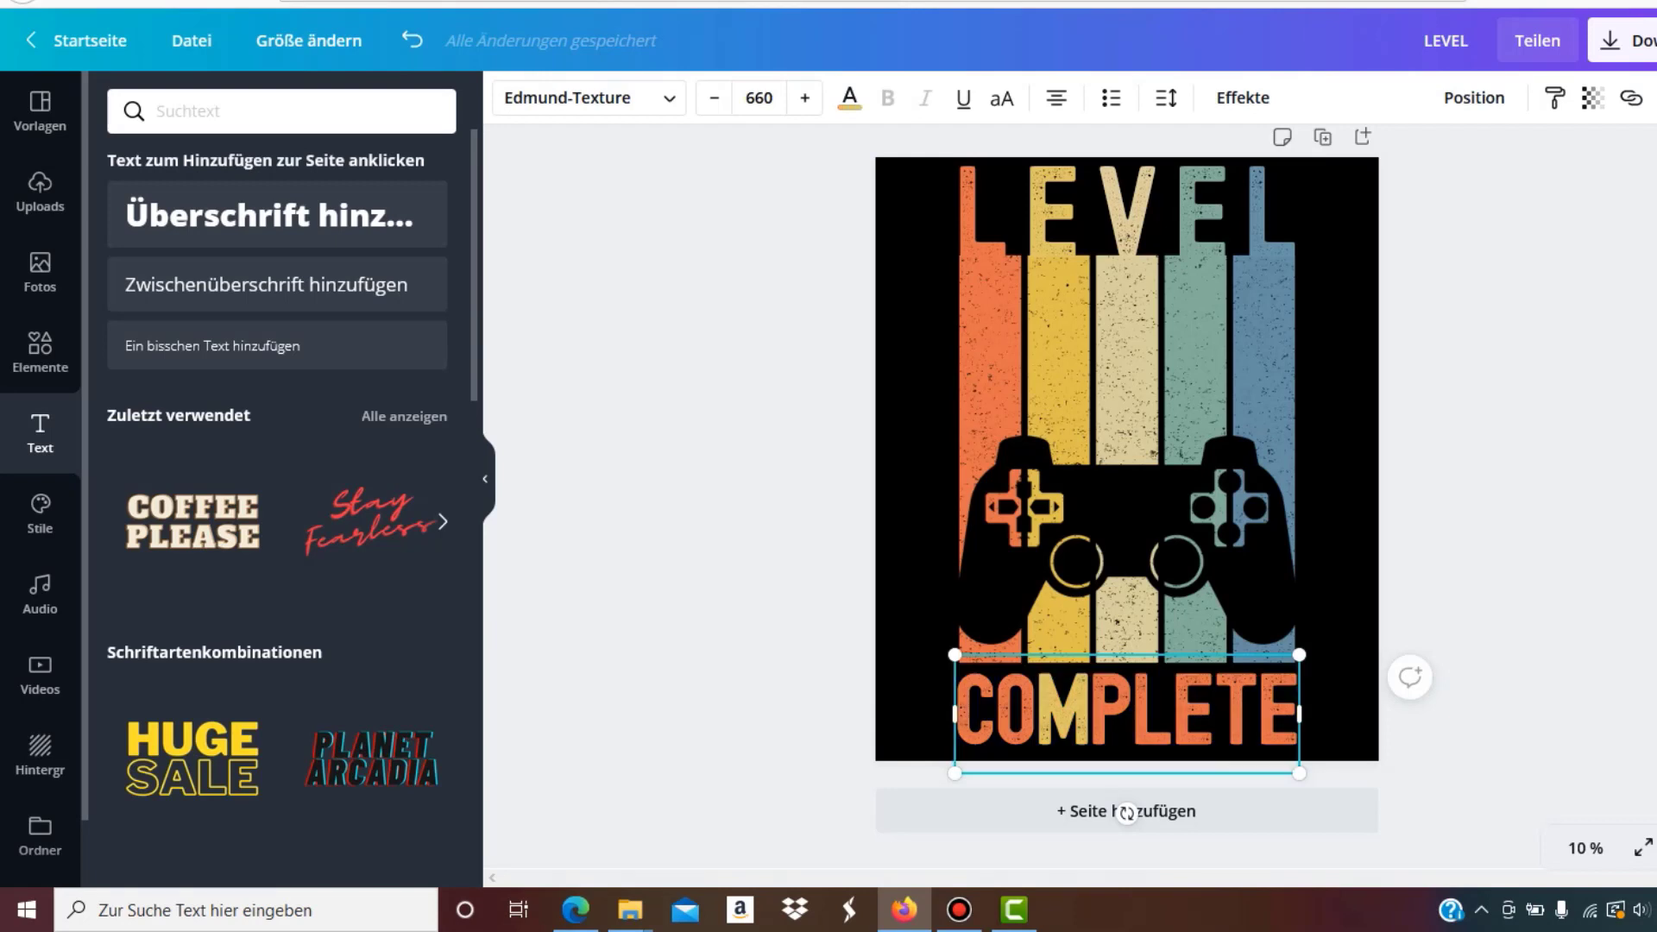
key(shift+Right)
key(shift+Right)
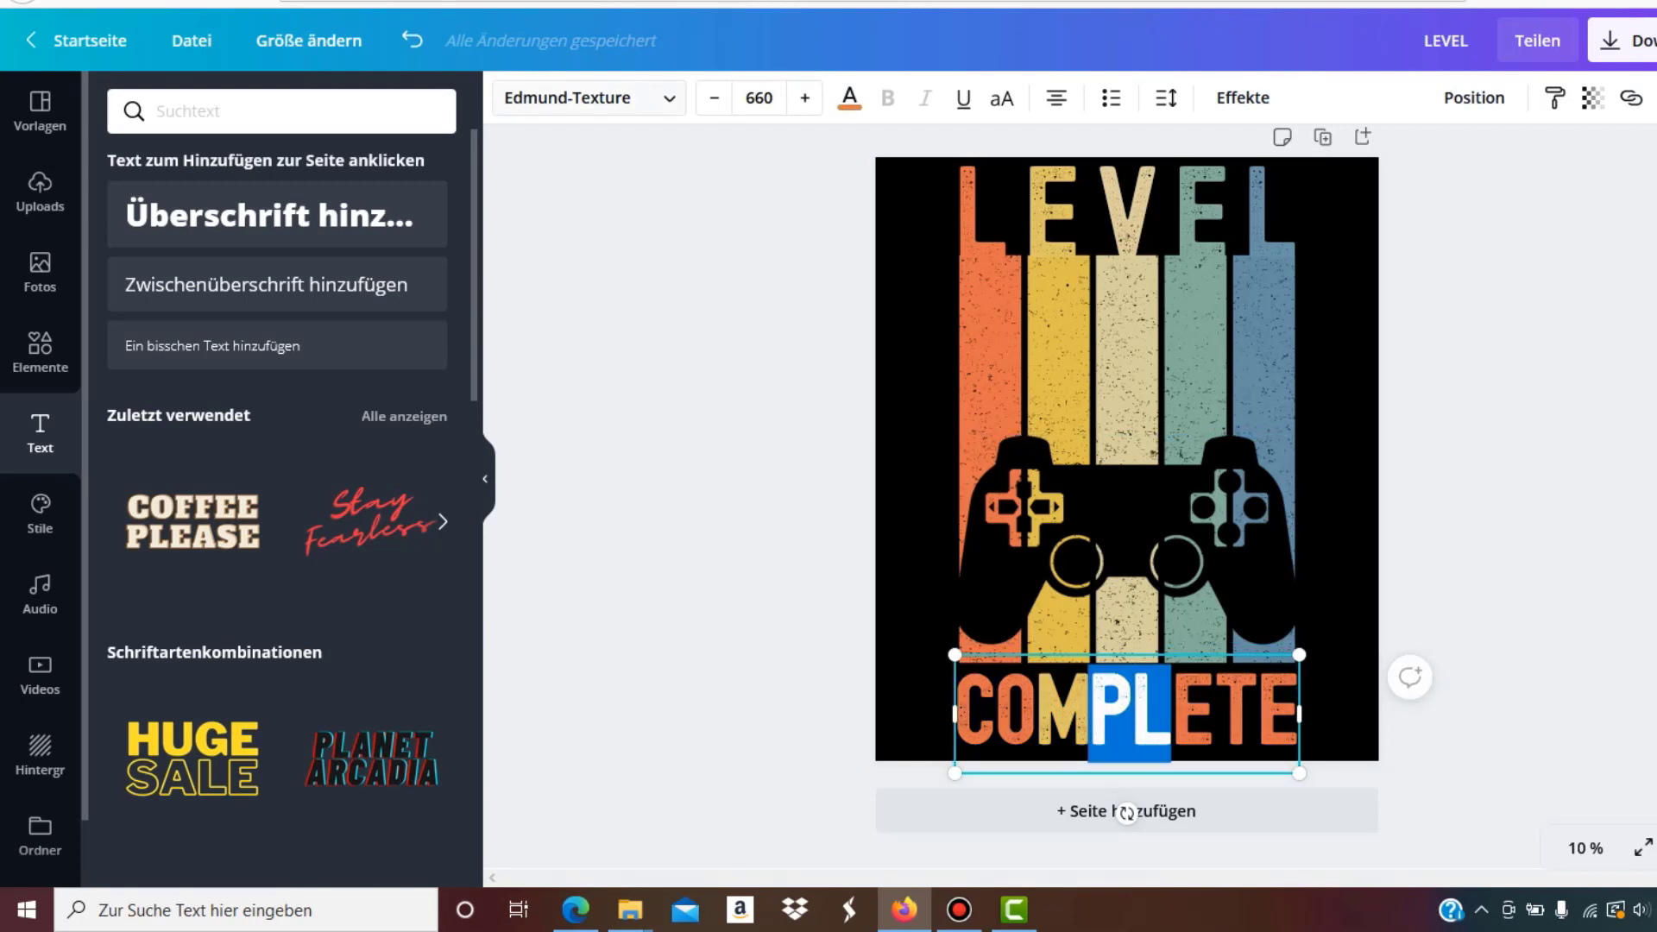
click(849, 98)
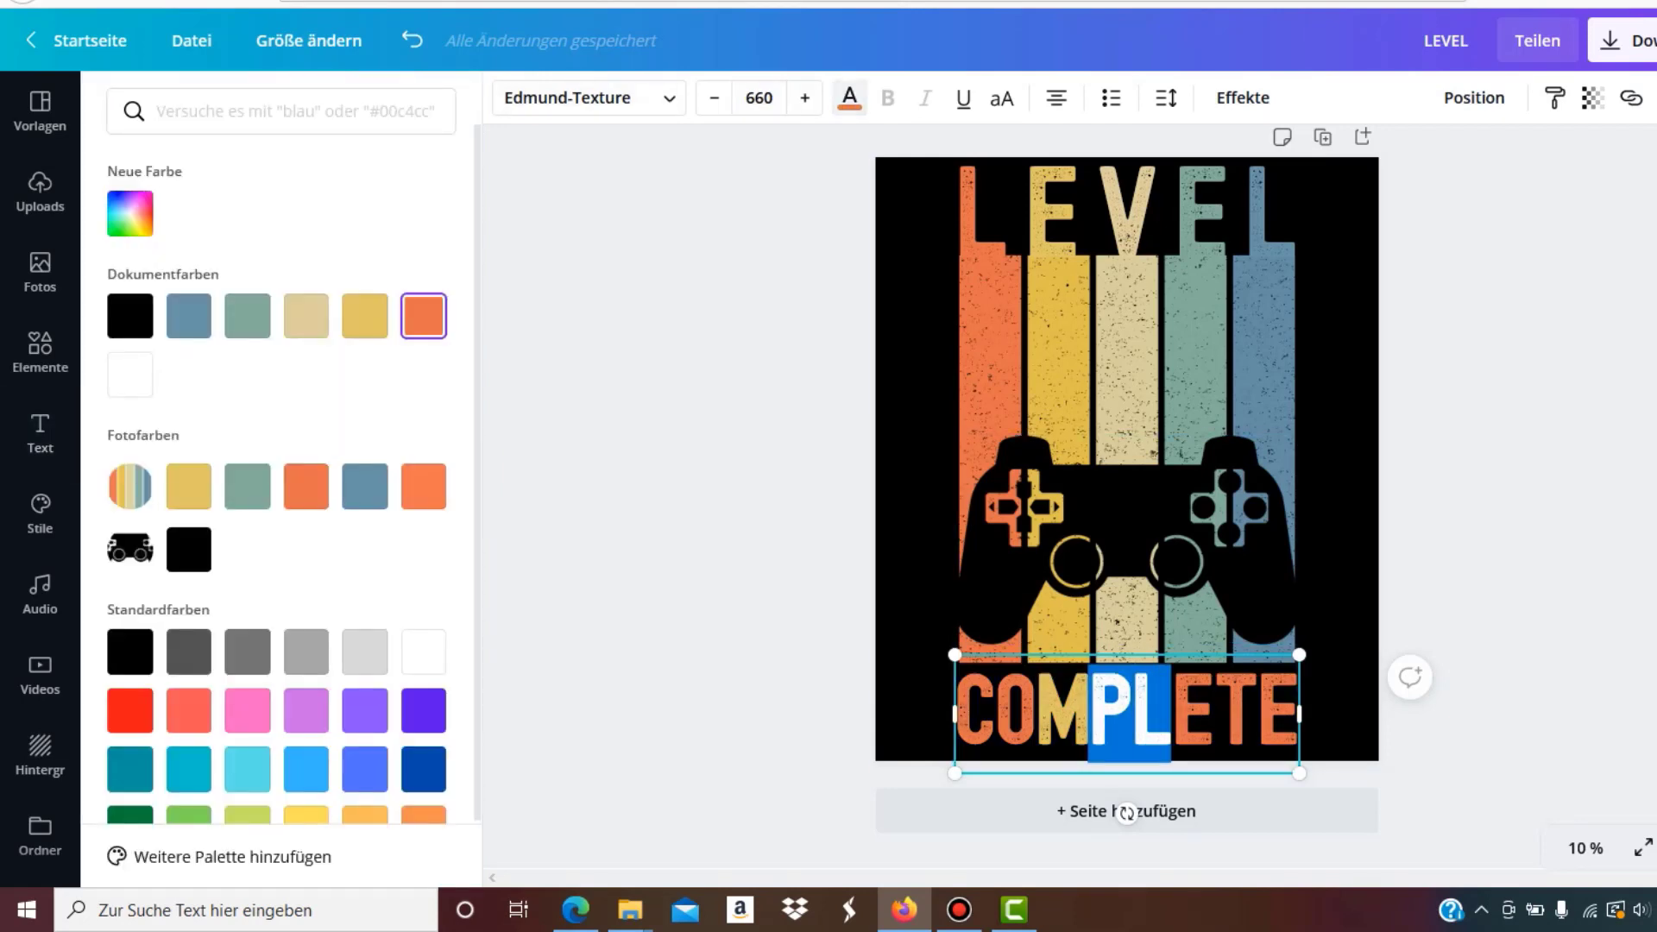
click(306, 316)
key(Escape)
key(Escape)
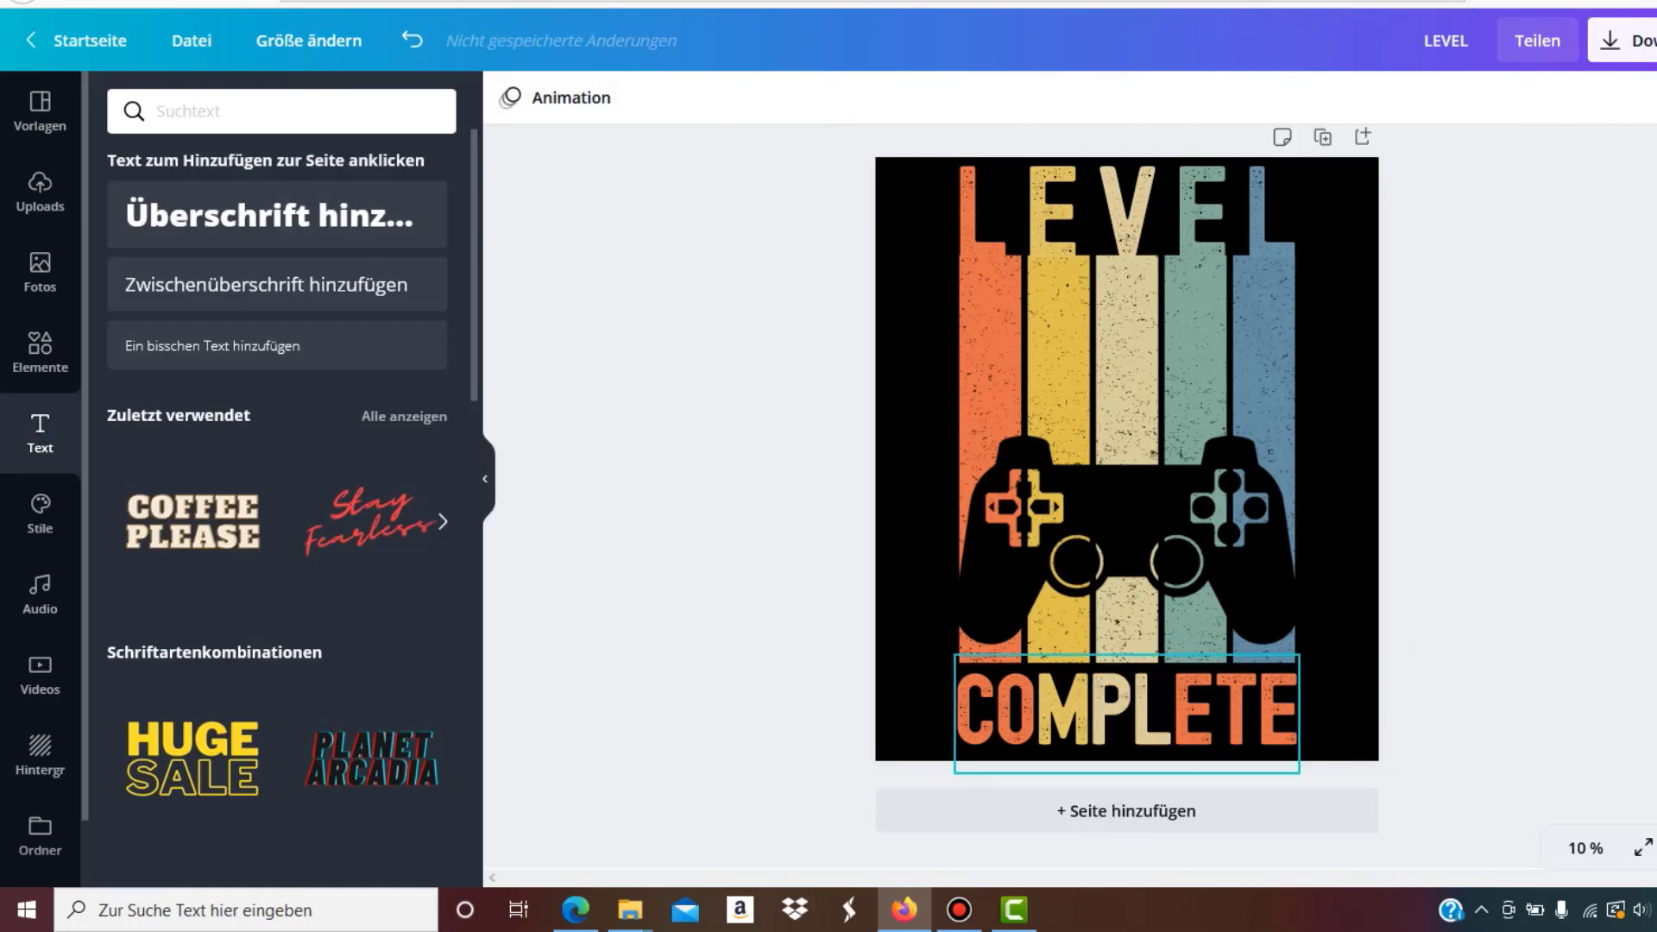
Colour the first E of COMPLETE with the sage green photo colour of the fourth stripe
click(1126, 712)
double_click(1126, 712)
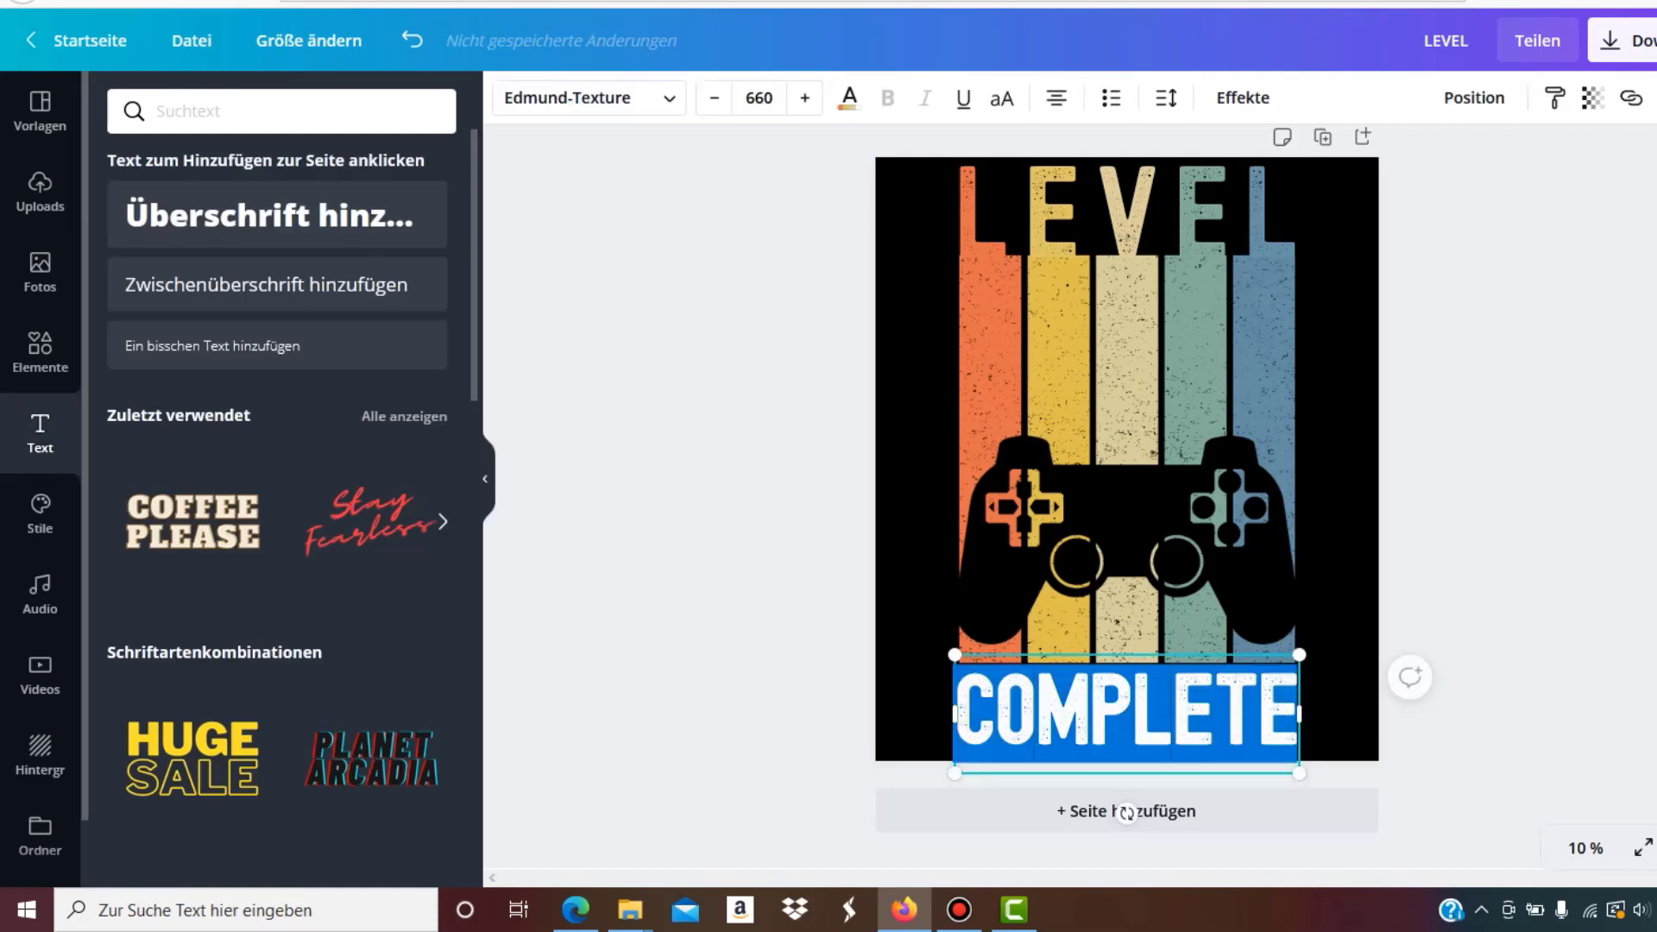
click(1172, 712)
drag(1172, 712, 1212, 712)
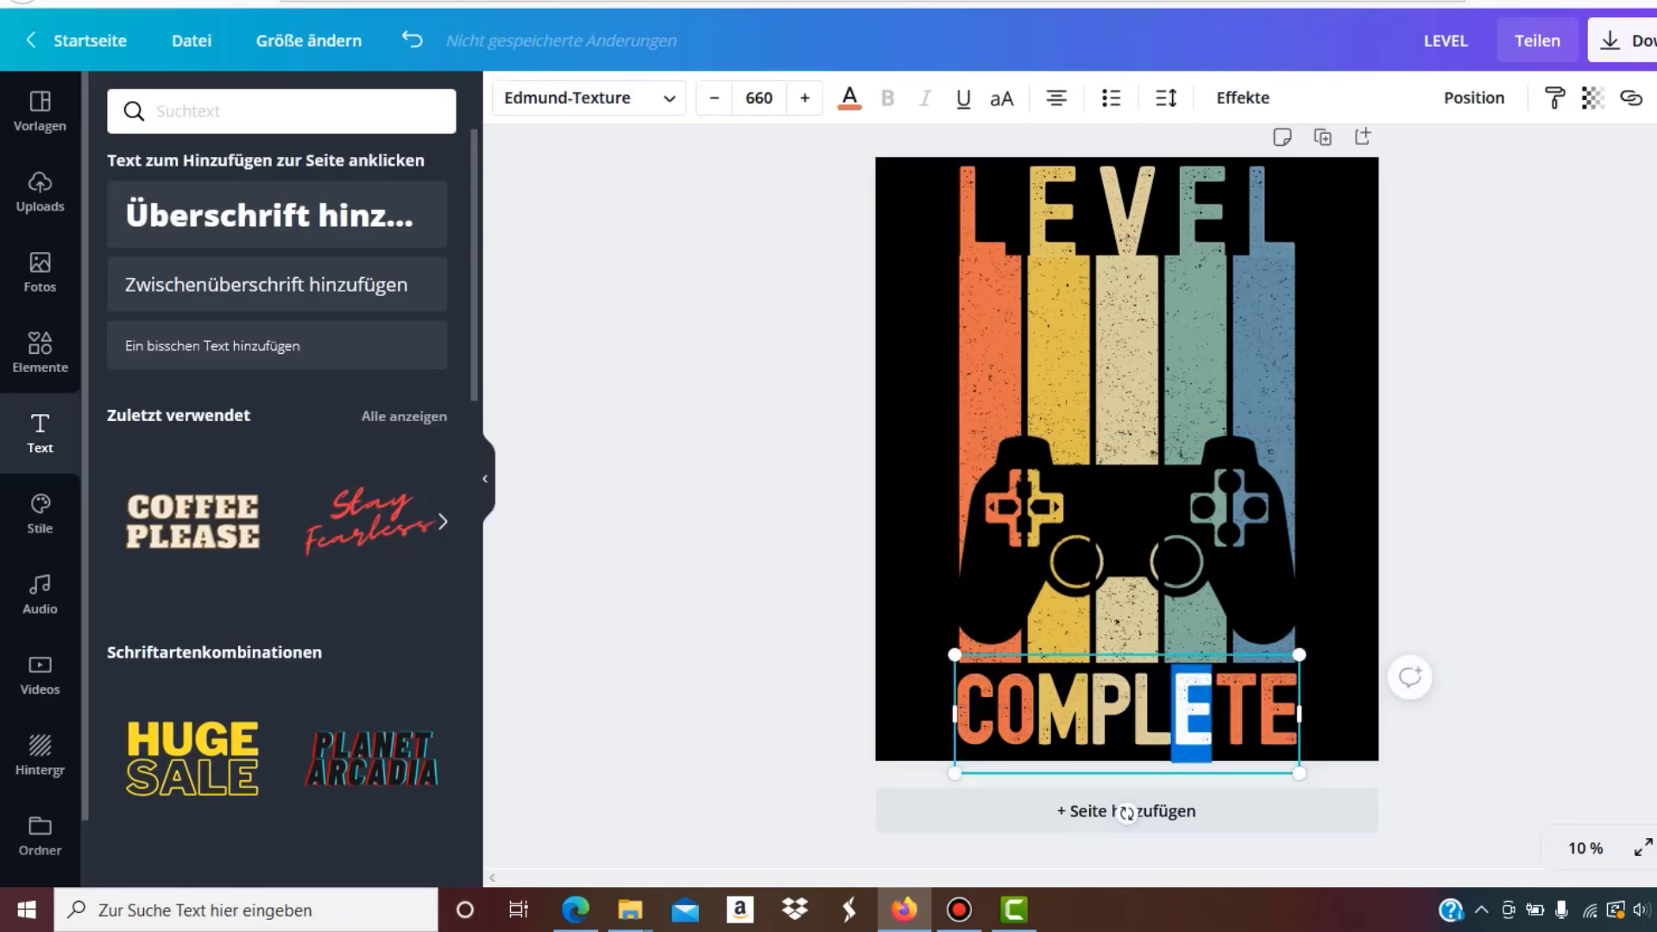
click(849, 97)
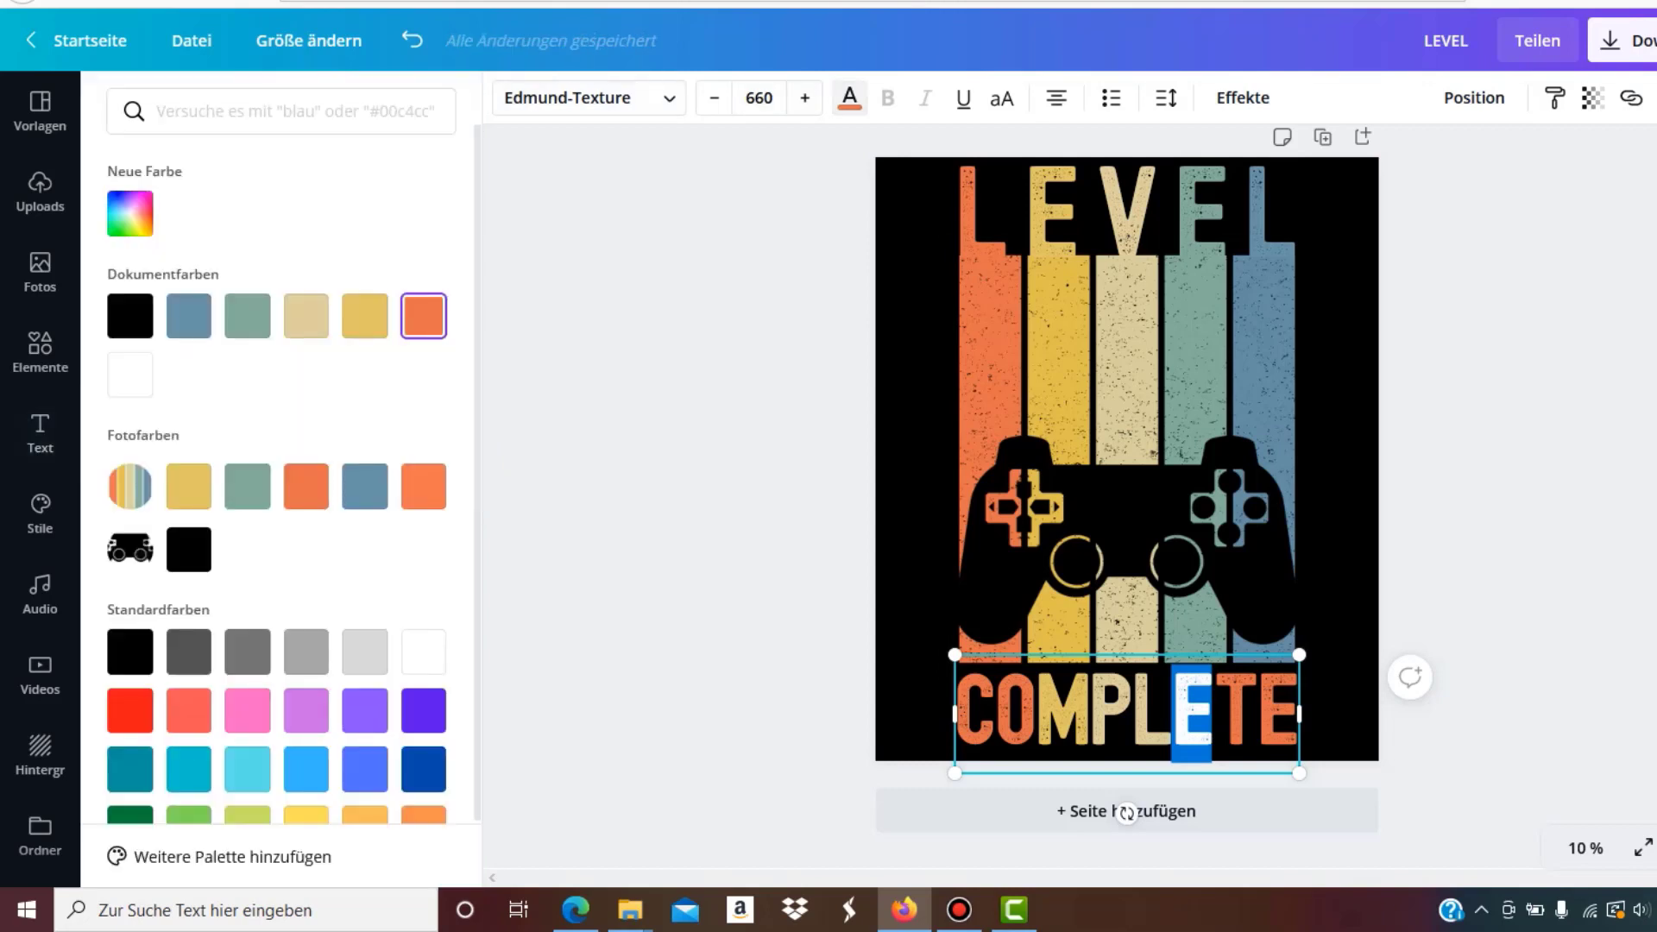
click(247, 486)
key(Escape)
key(Escape)
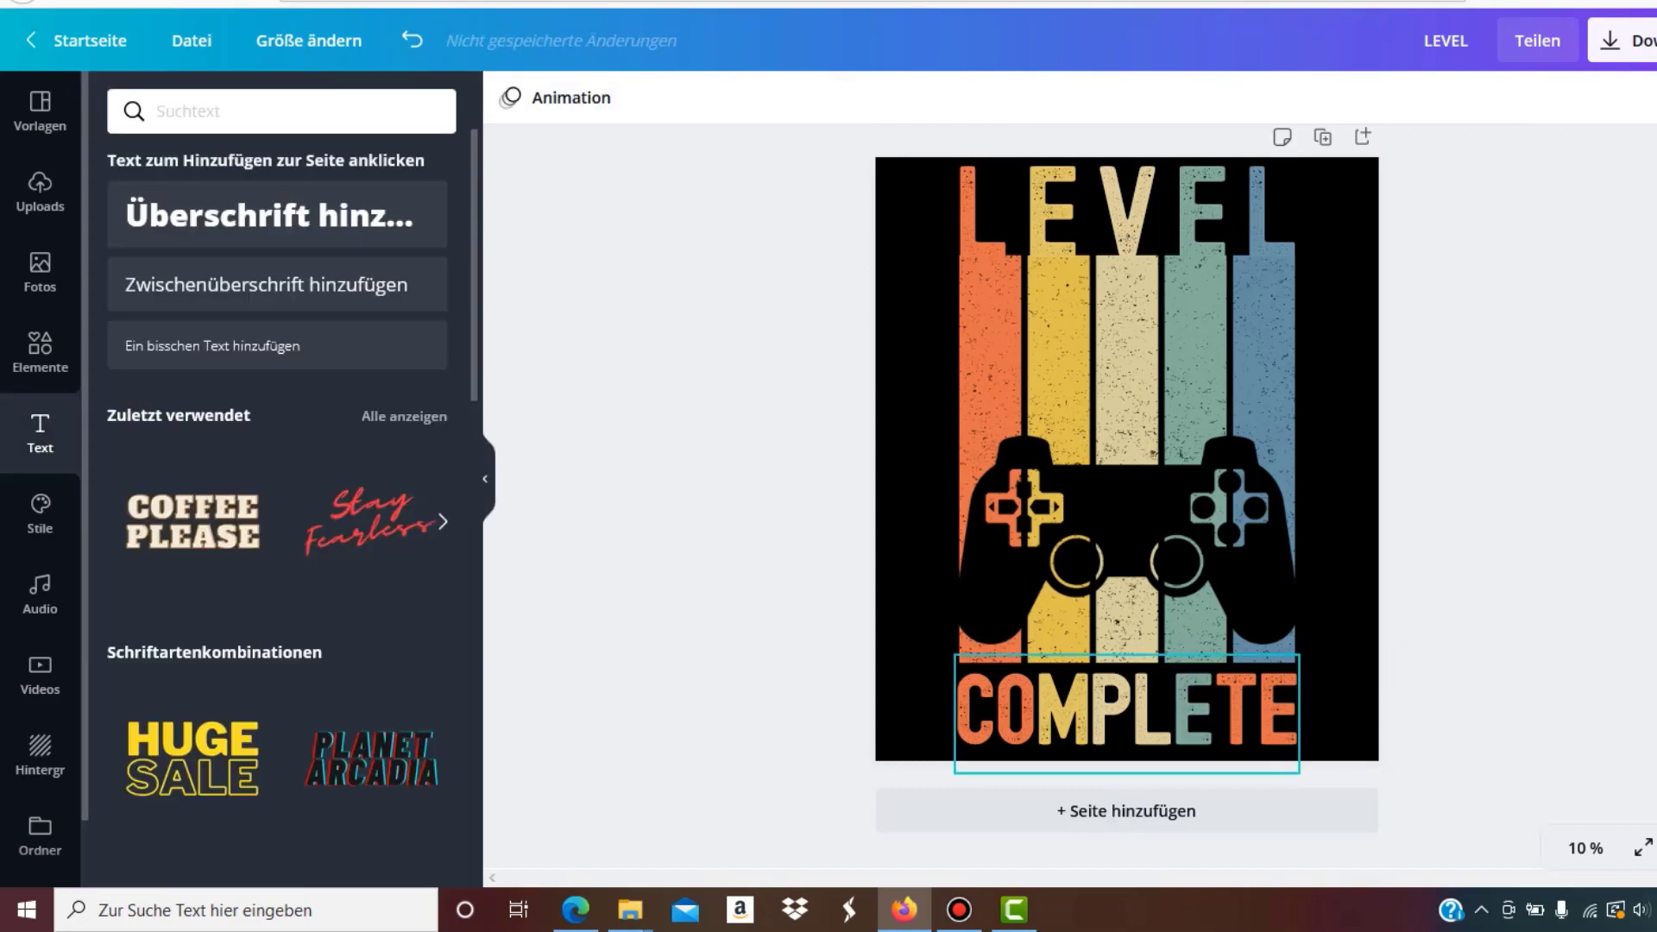
Colour the final letters T and E of COMPLETE with the blue document colour of the fifth stripe
click(1126, 751)
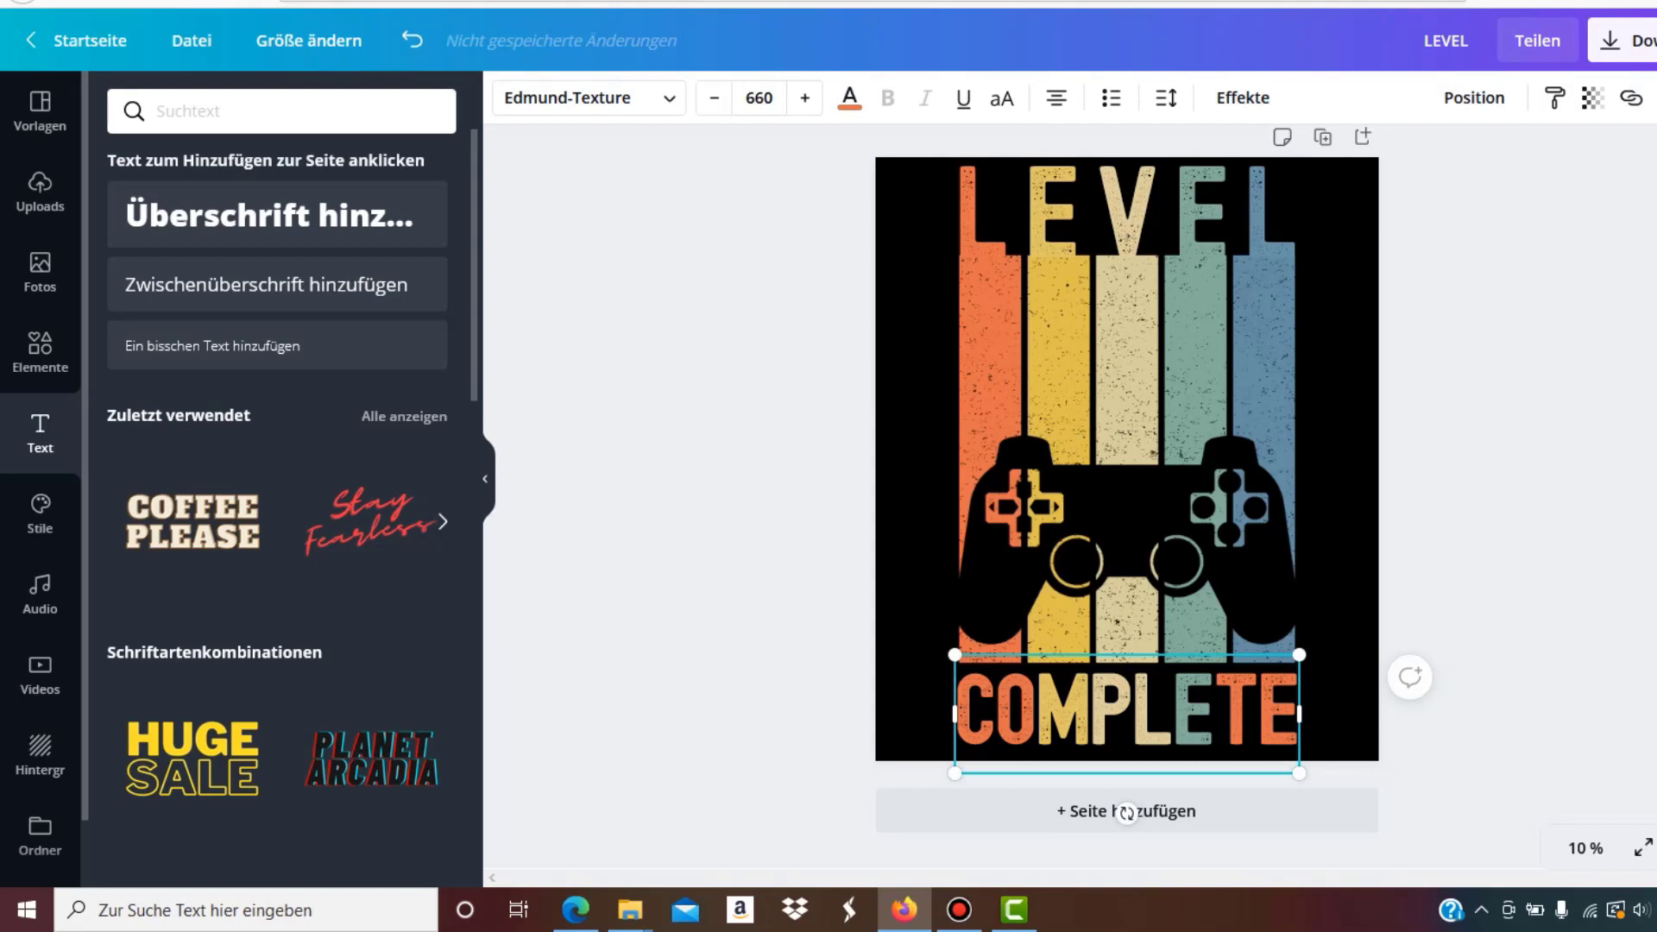
drag(1212, 710, 1294, 709)
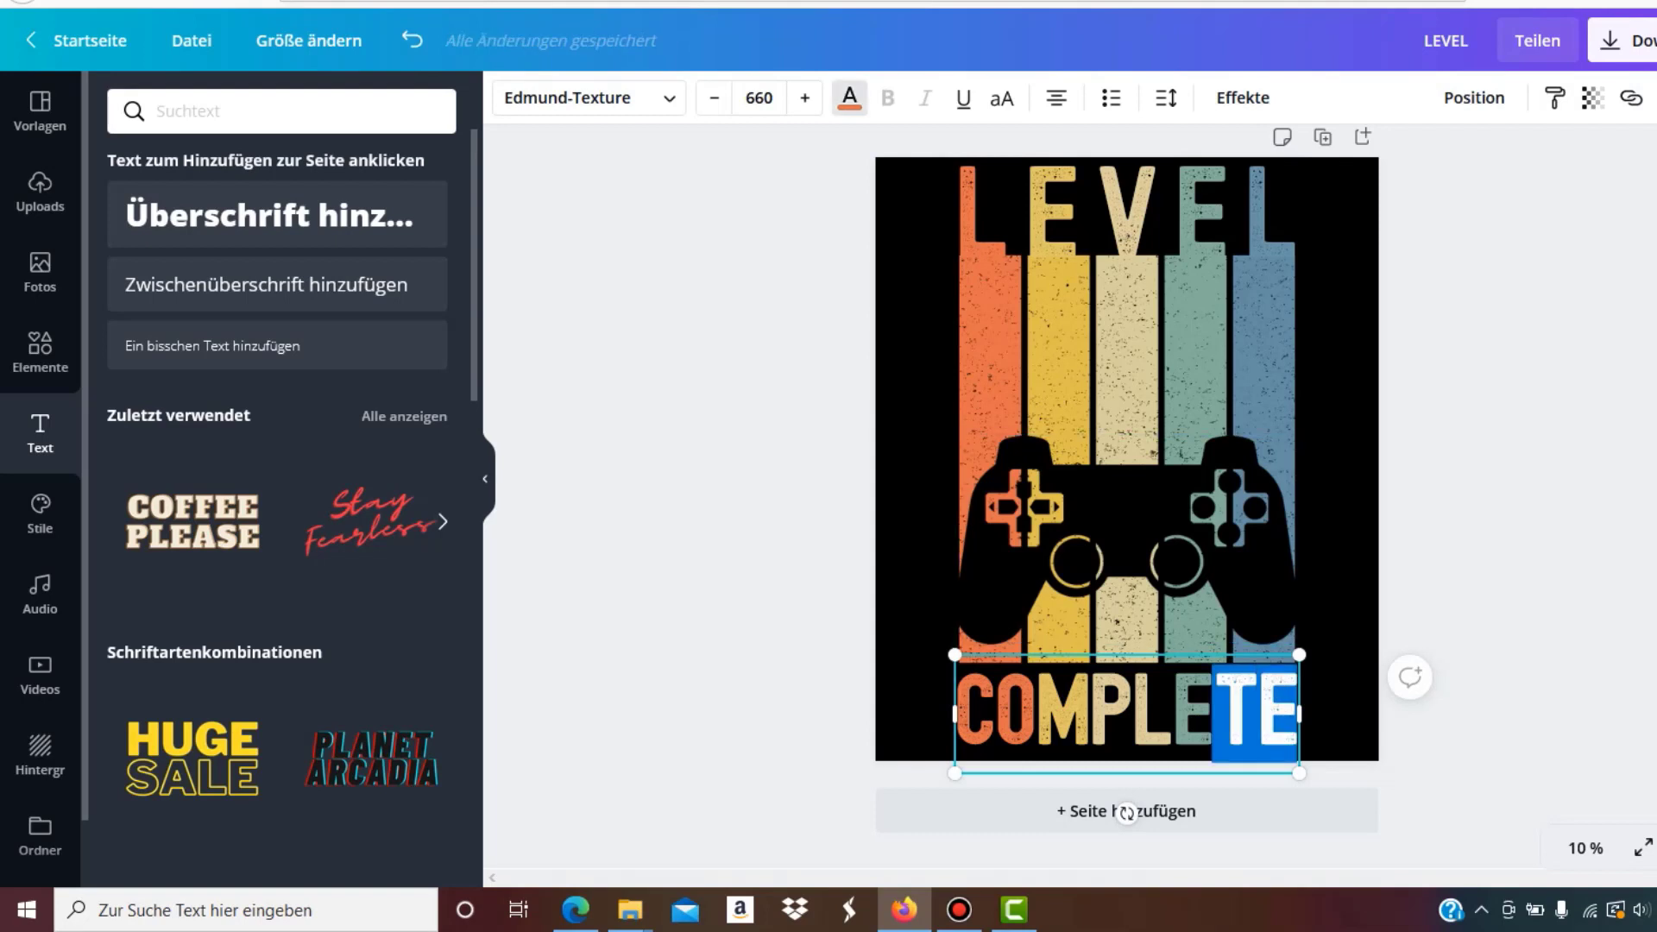
click(849, 98)
click(189, 316)
key(Escape)
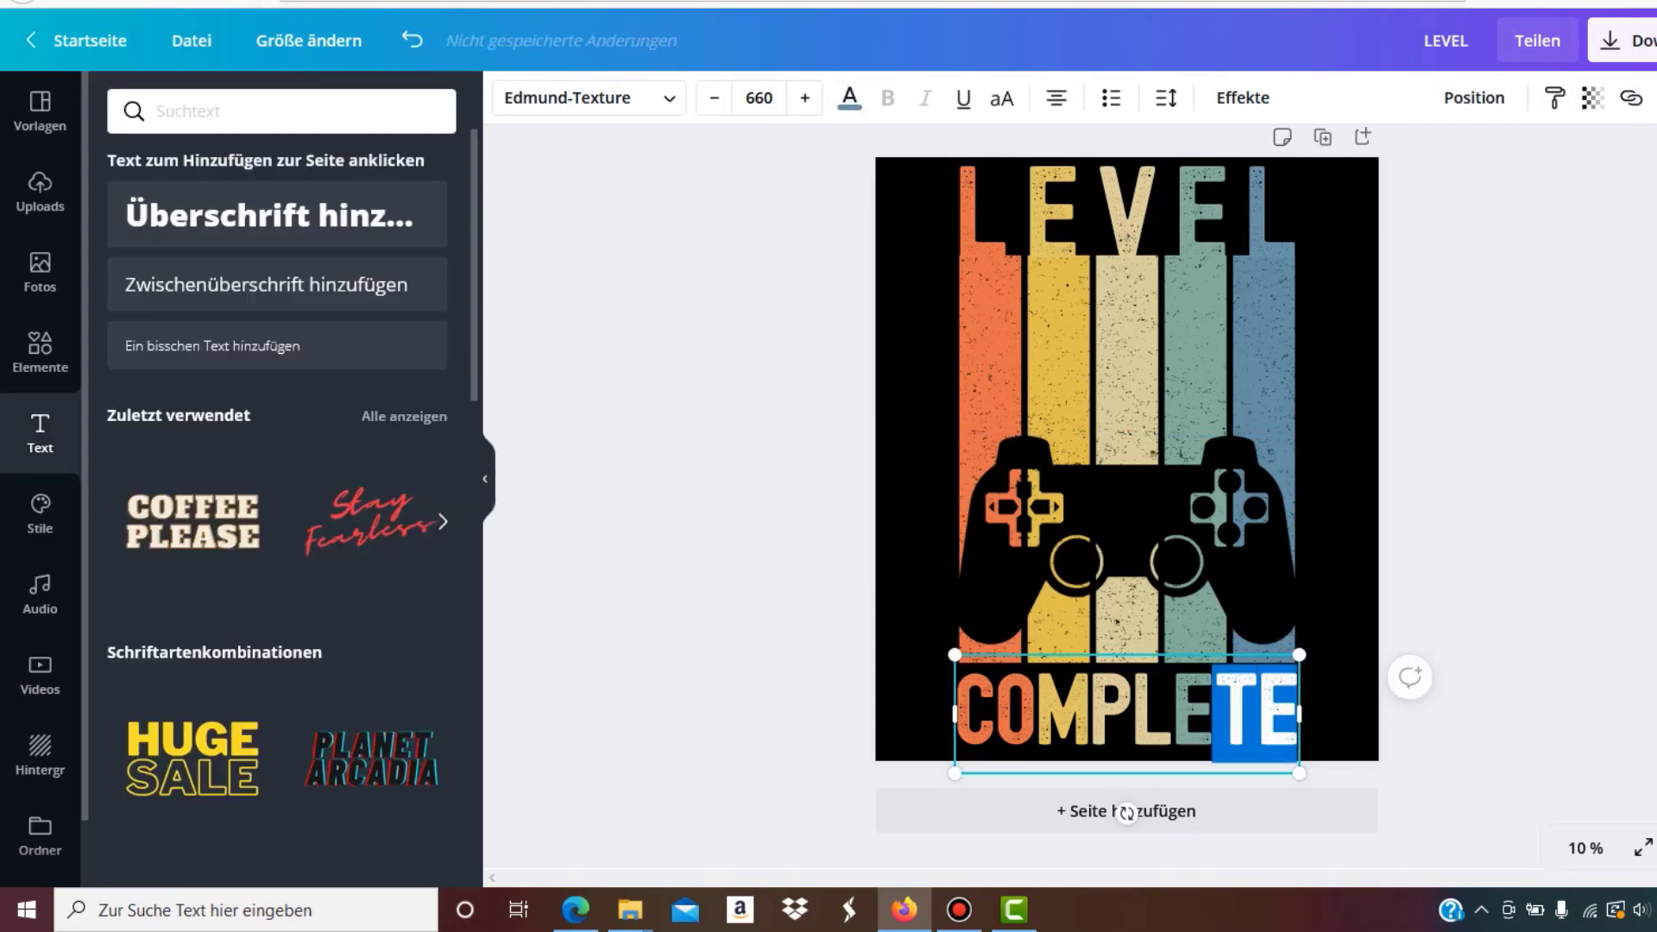
key(Escape)
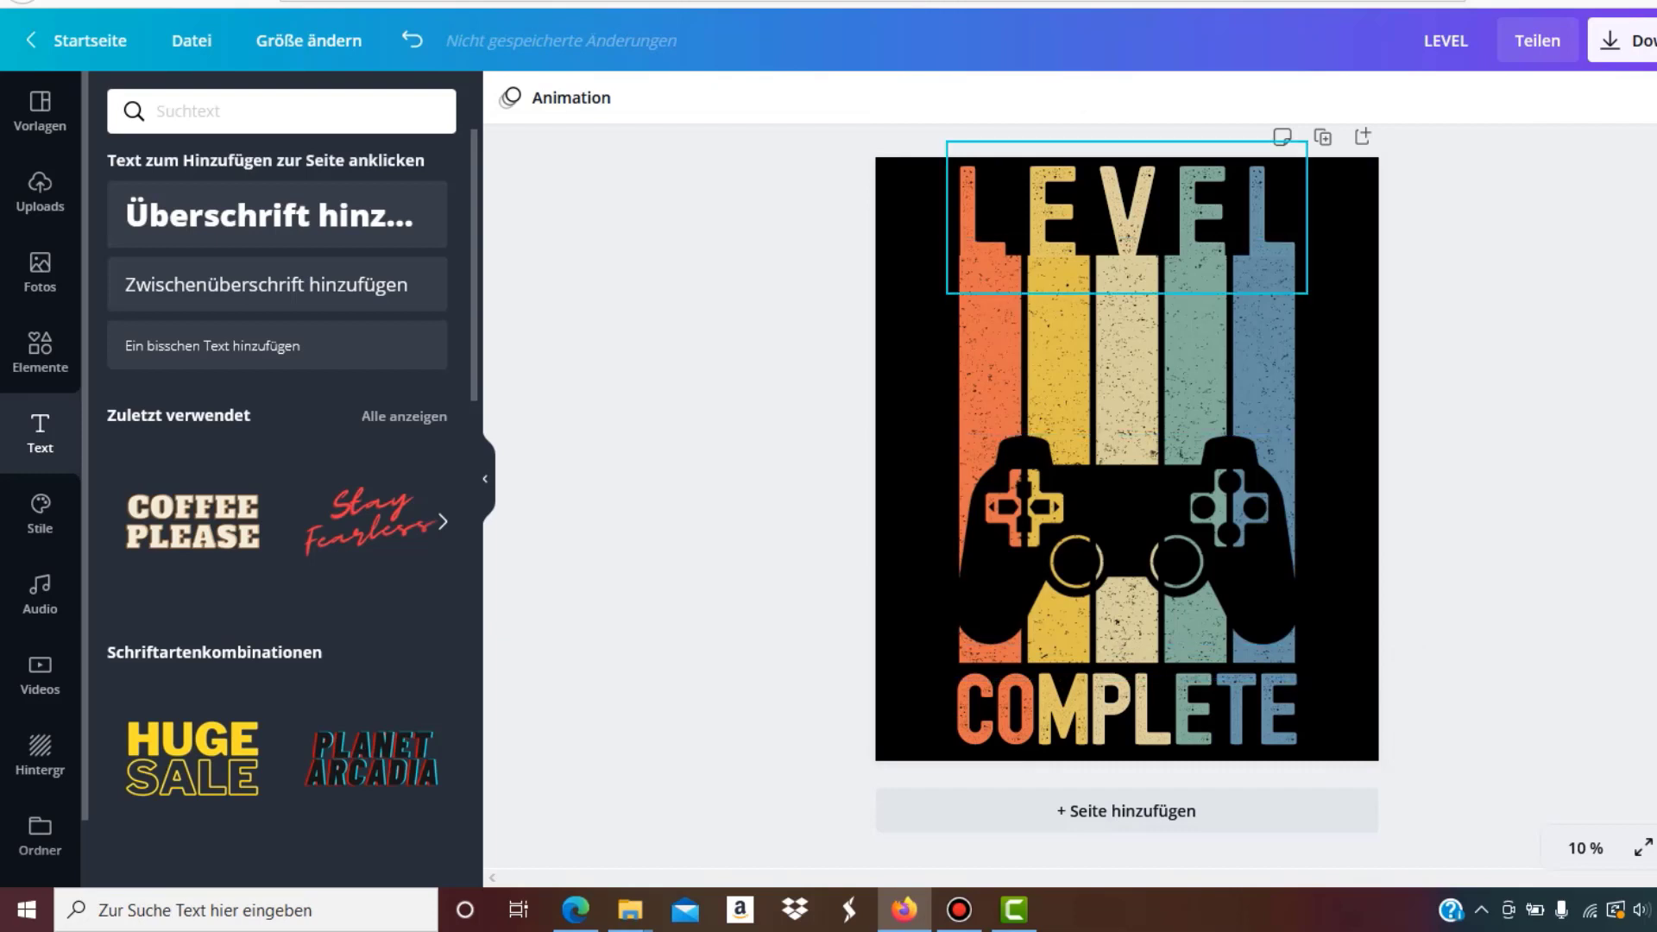
Place a copy of the LEVEL text below the original on the stripes and change its wording to 40
click(1127, 216)
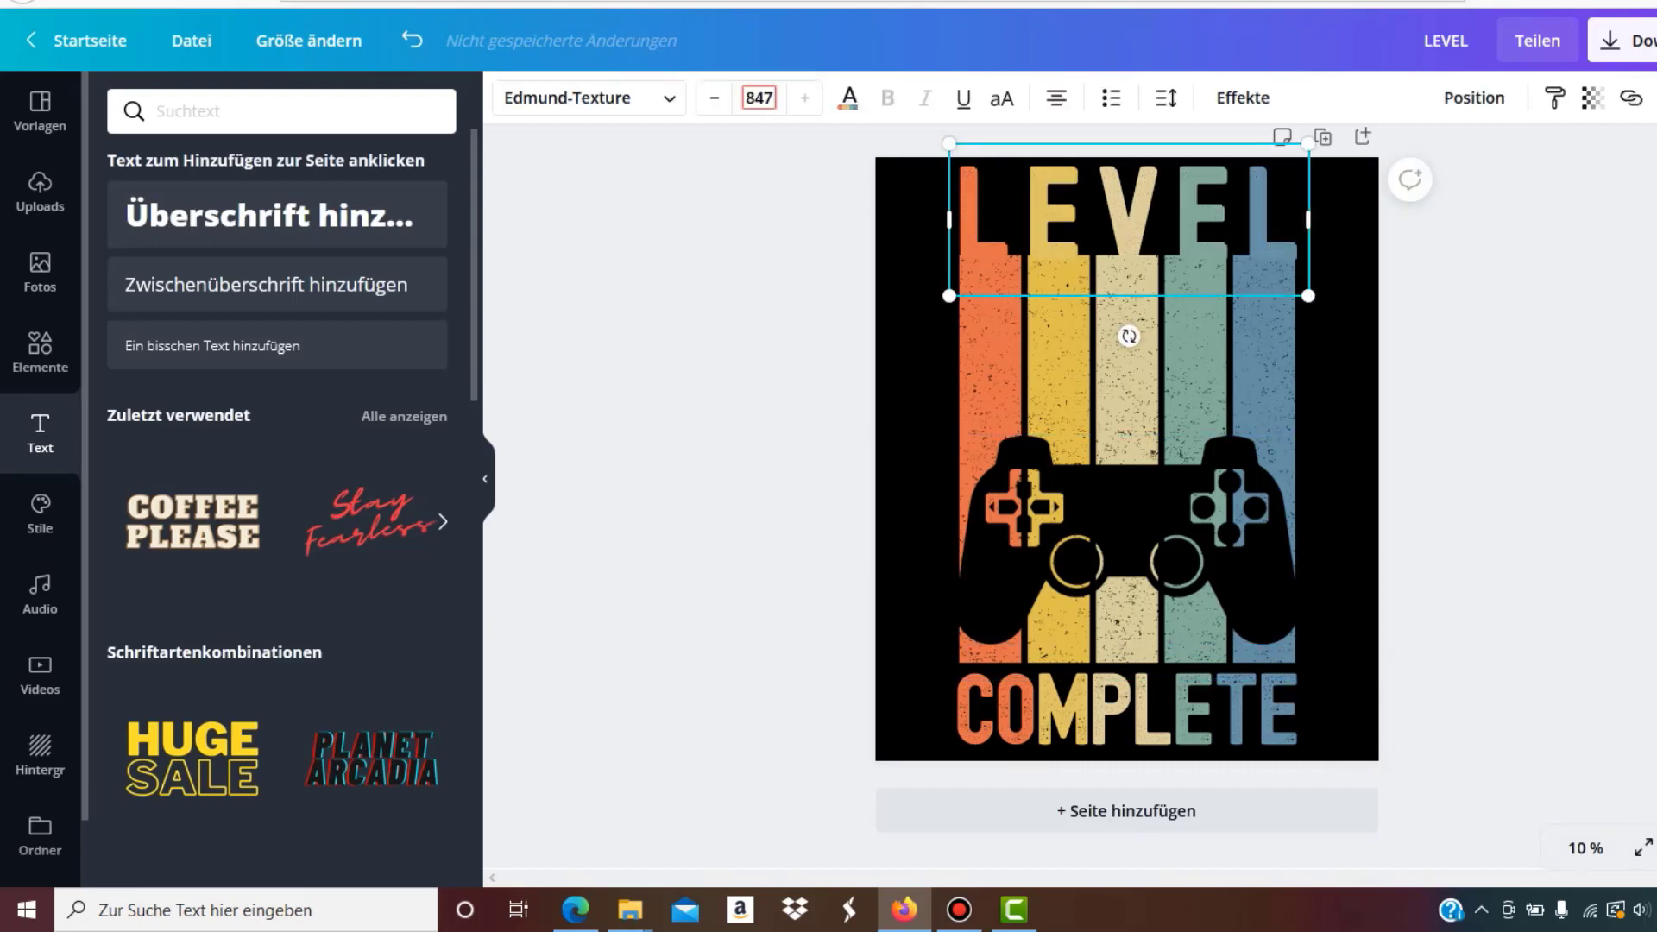
drag(1126, 215, 1127, 347)
double_click(1127, 347)
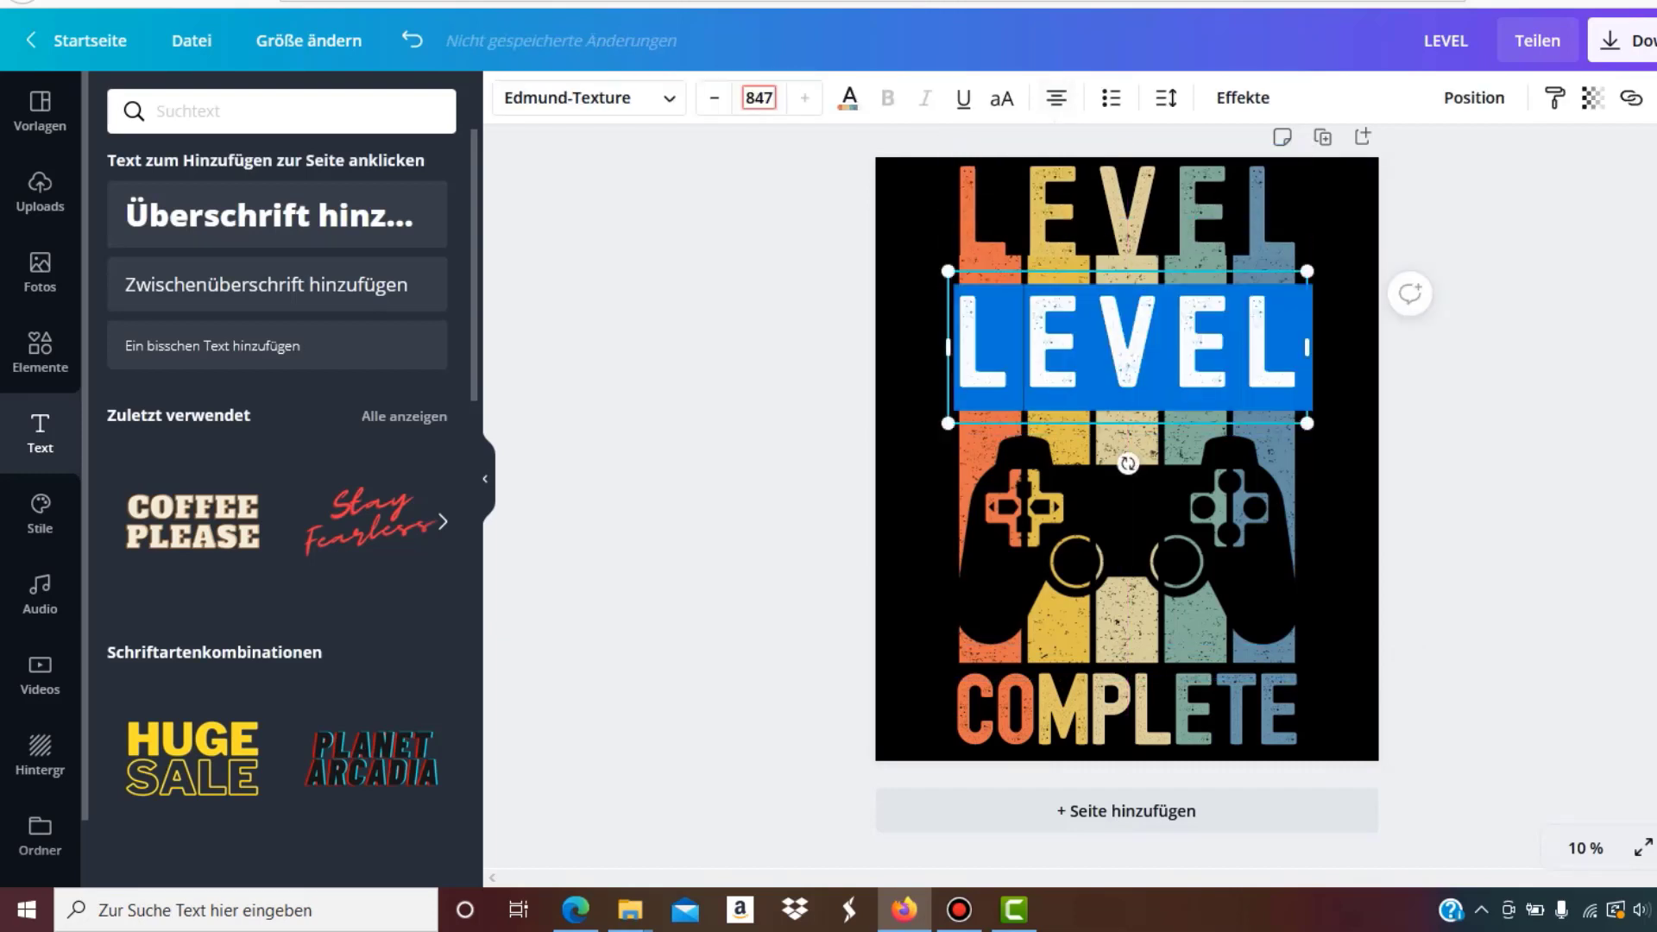
text(40)
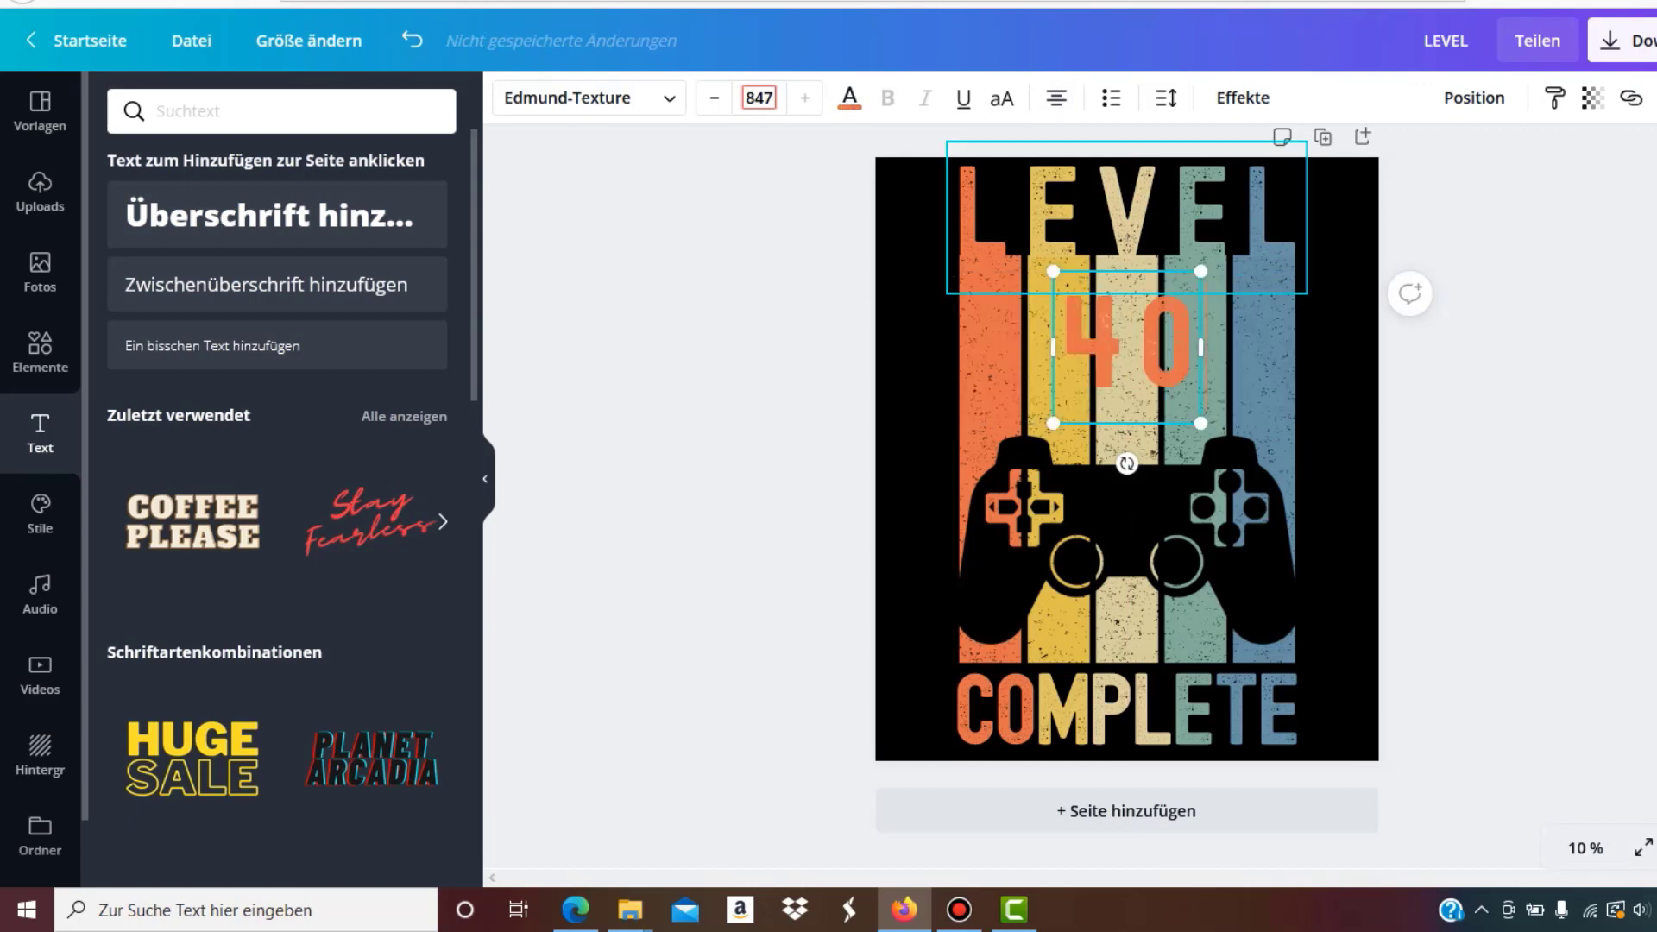
key(Escape)
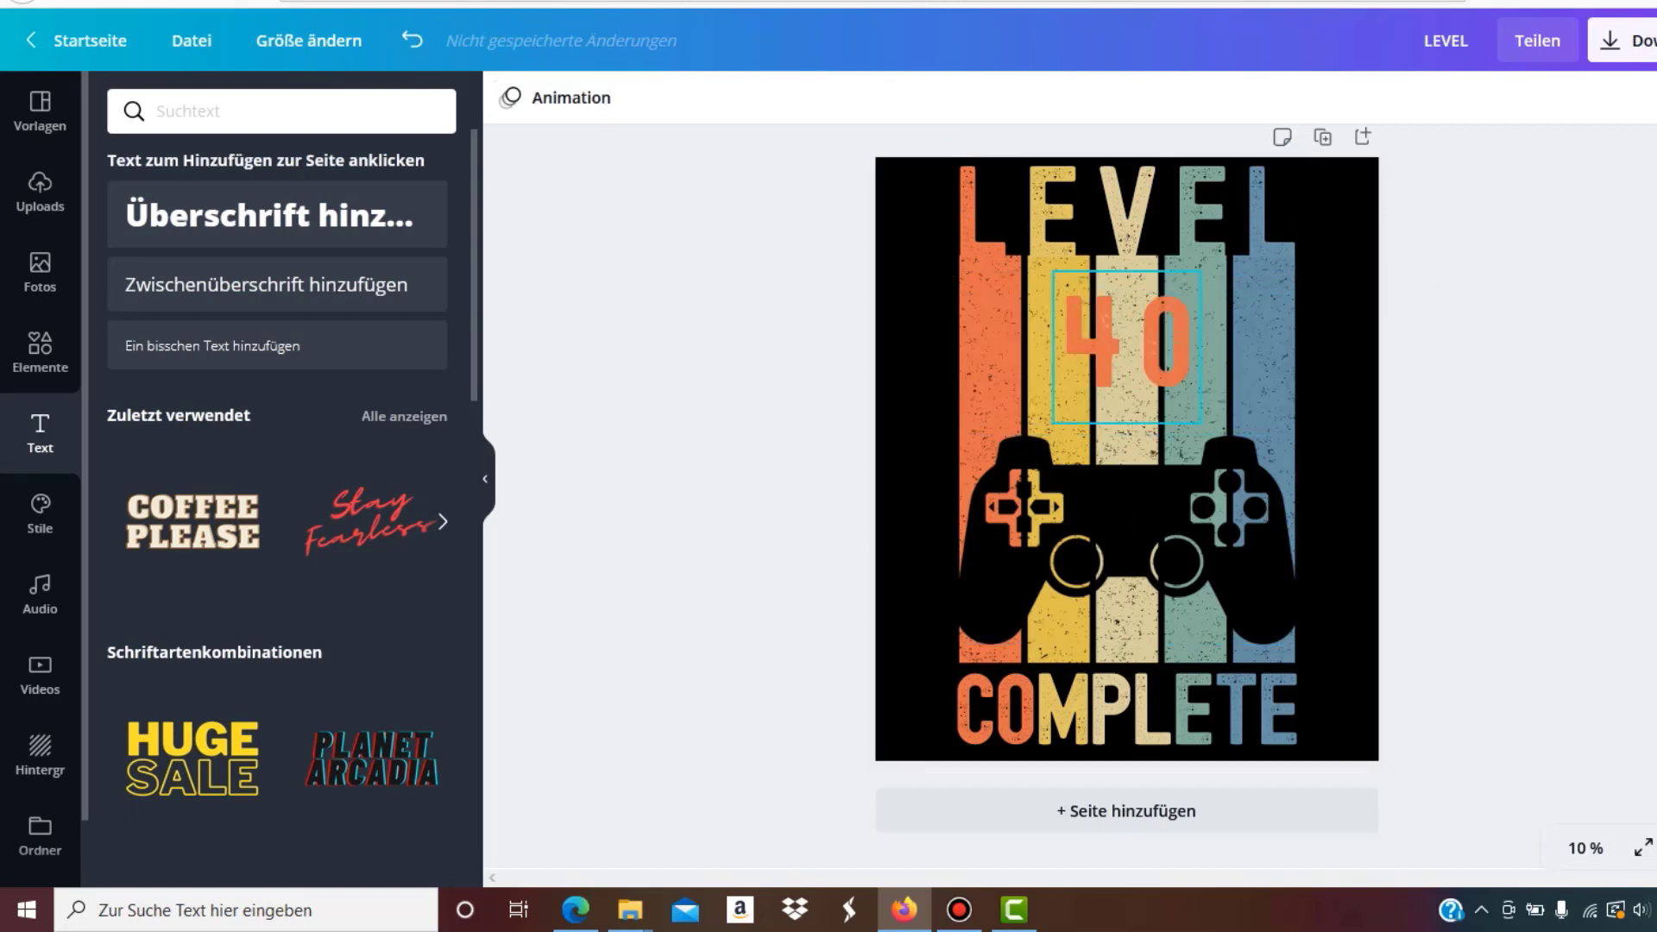
Tighten the letter spacing of the 40 text to -40
click(1126, 345)
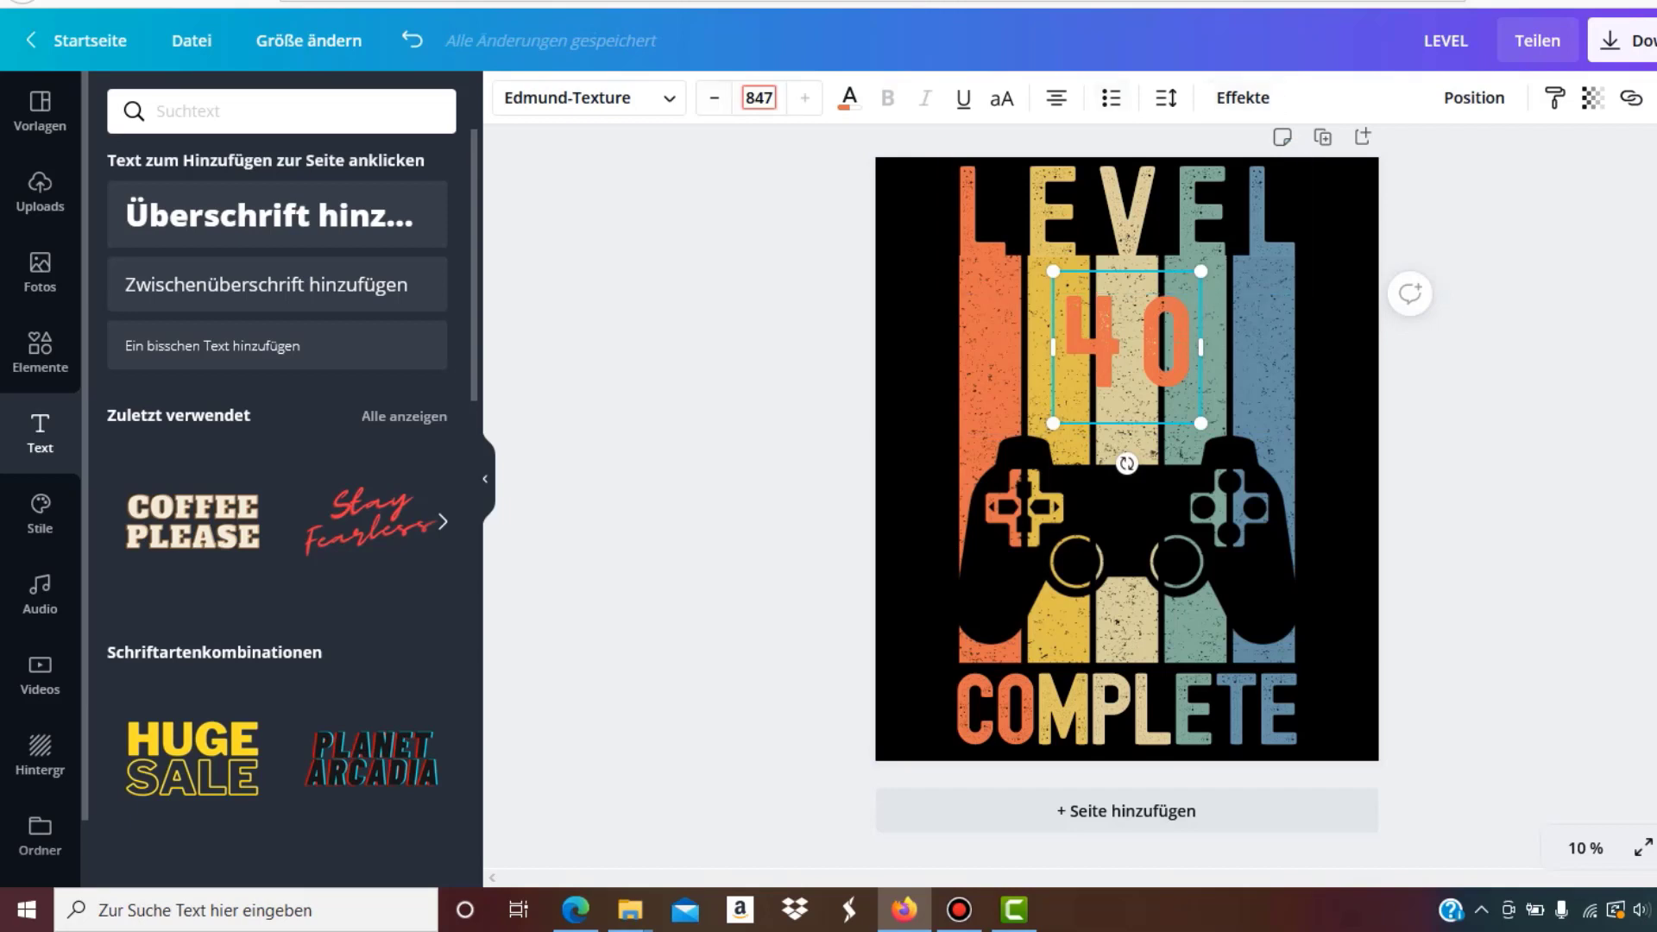
click(1166, 98)
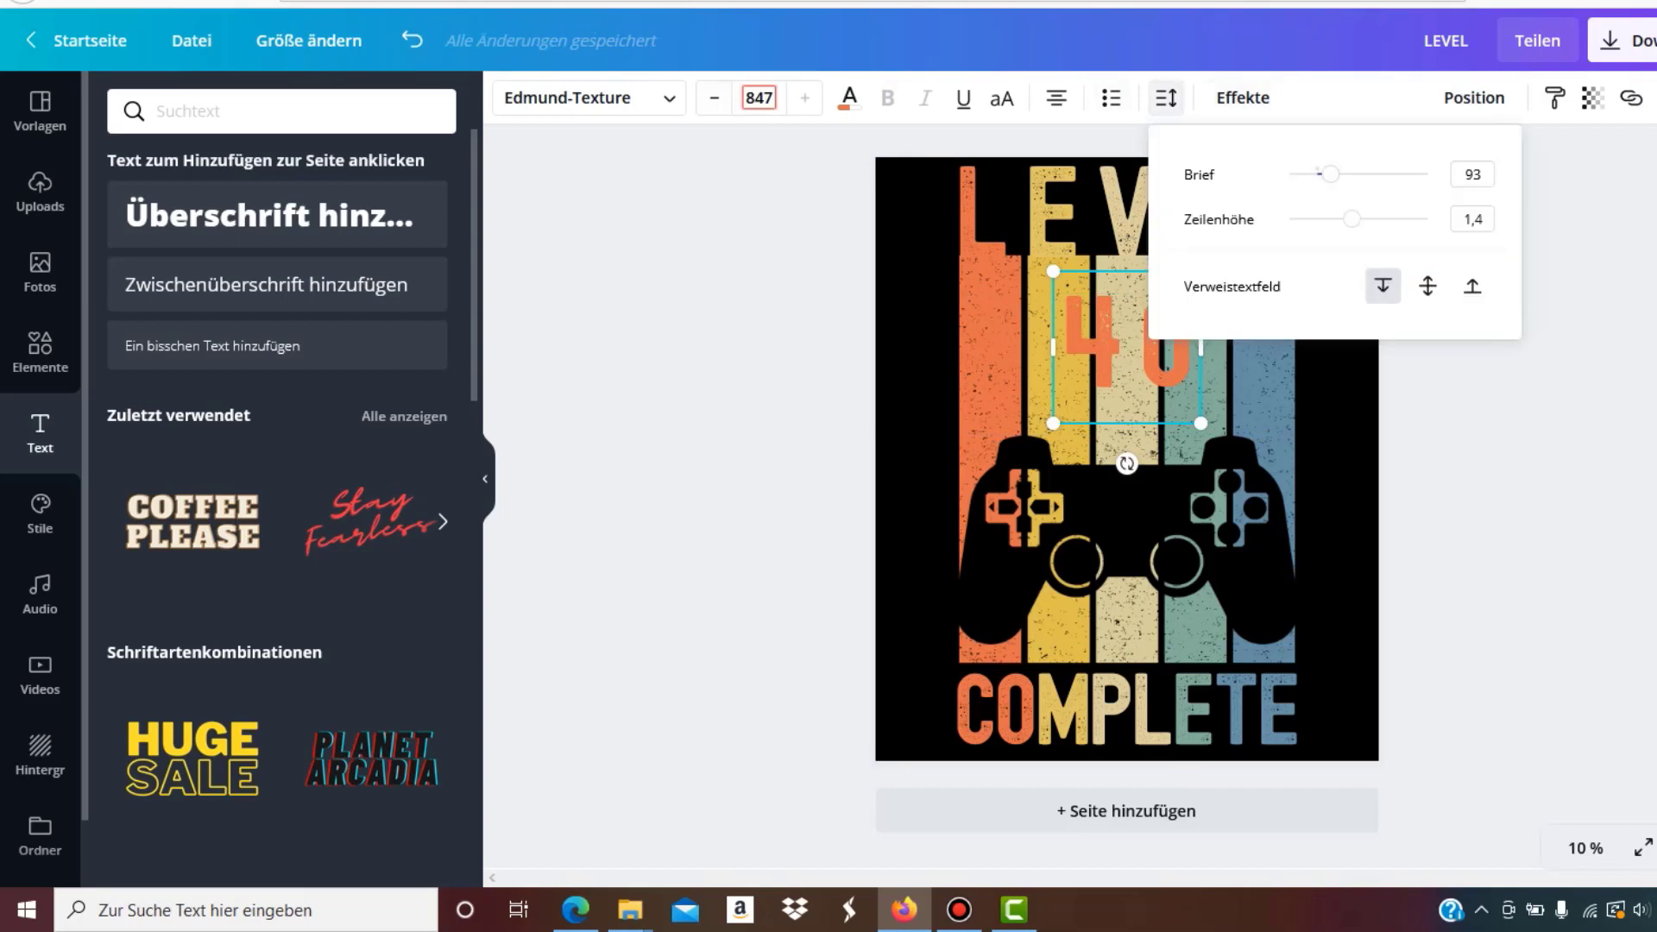
drag(1329, 174, 1311, 173)
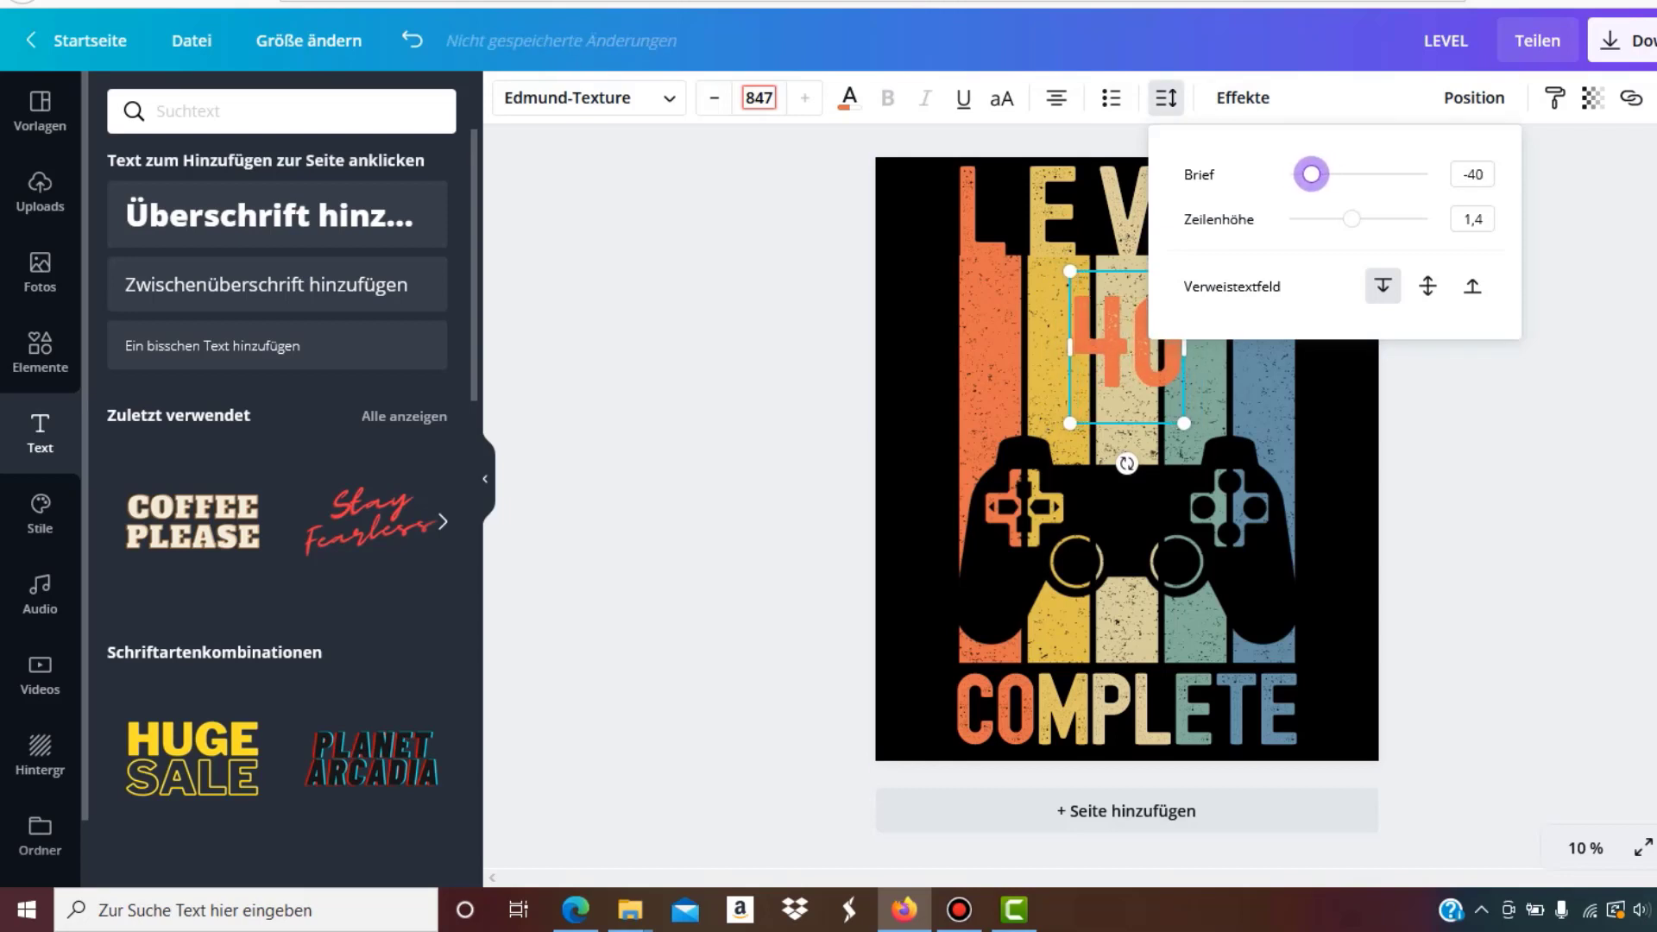
key(Escape)
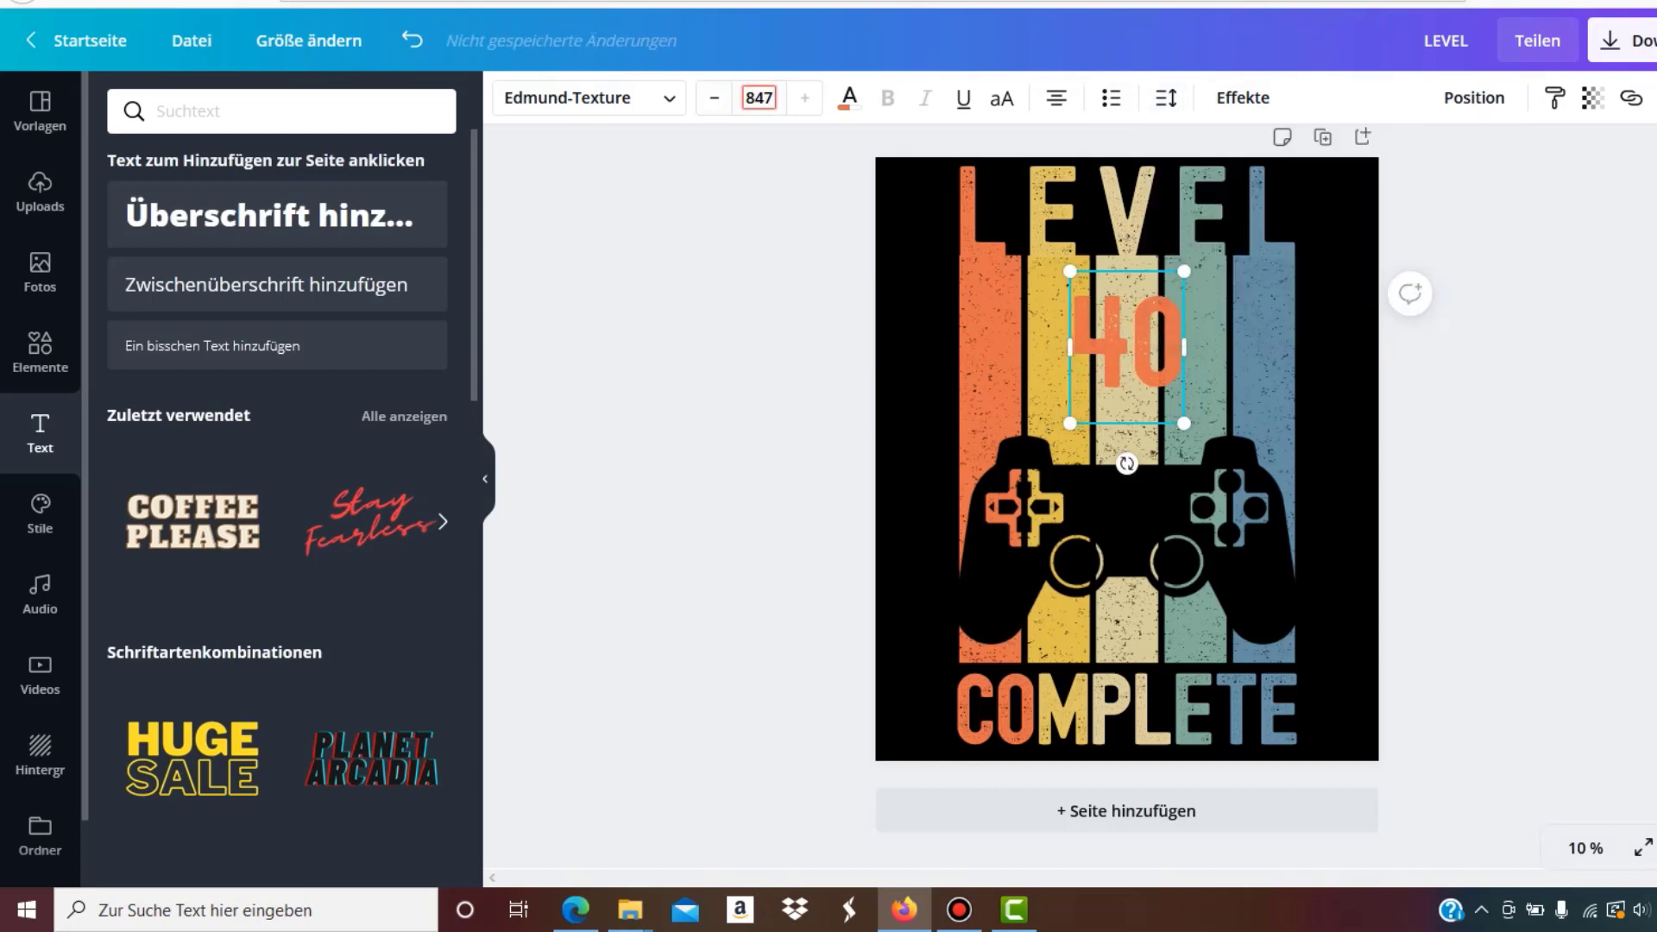
Colour the number 40 black and enlarge it to fill the centred space between LEVEL and the controller
click(849, 98)
click(129, 316)
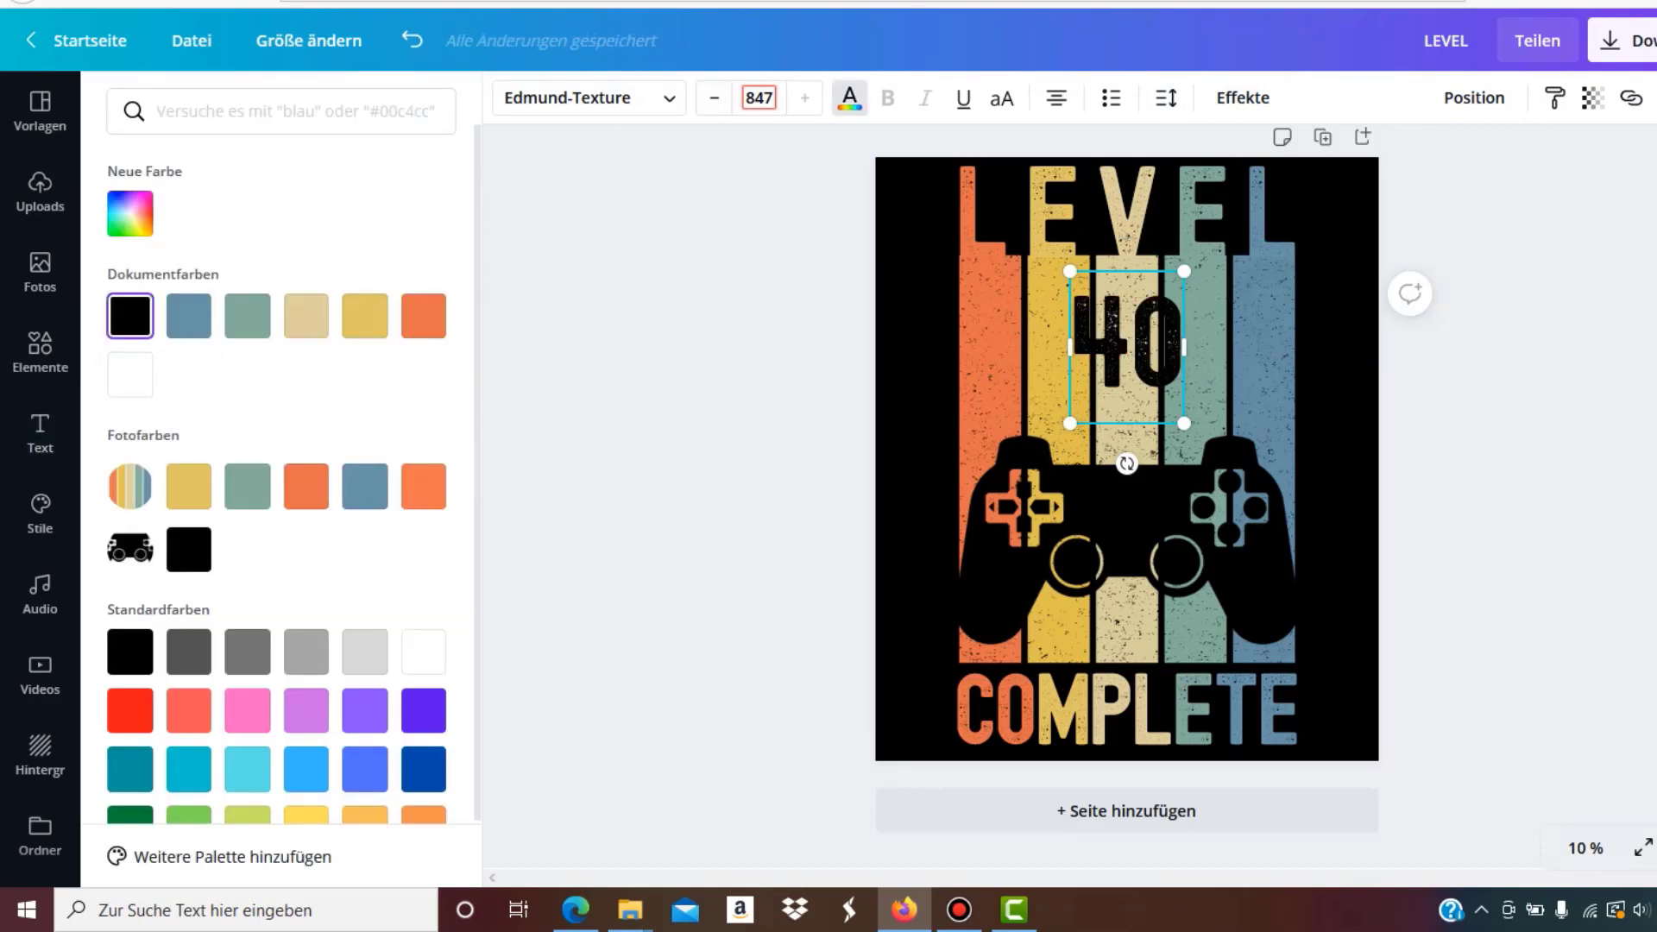
drag(1184, 423, 1348, 561)
drag(1174, 371, 1126, 361)
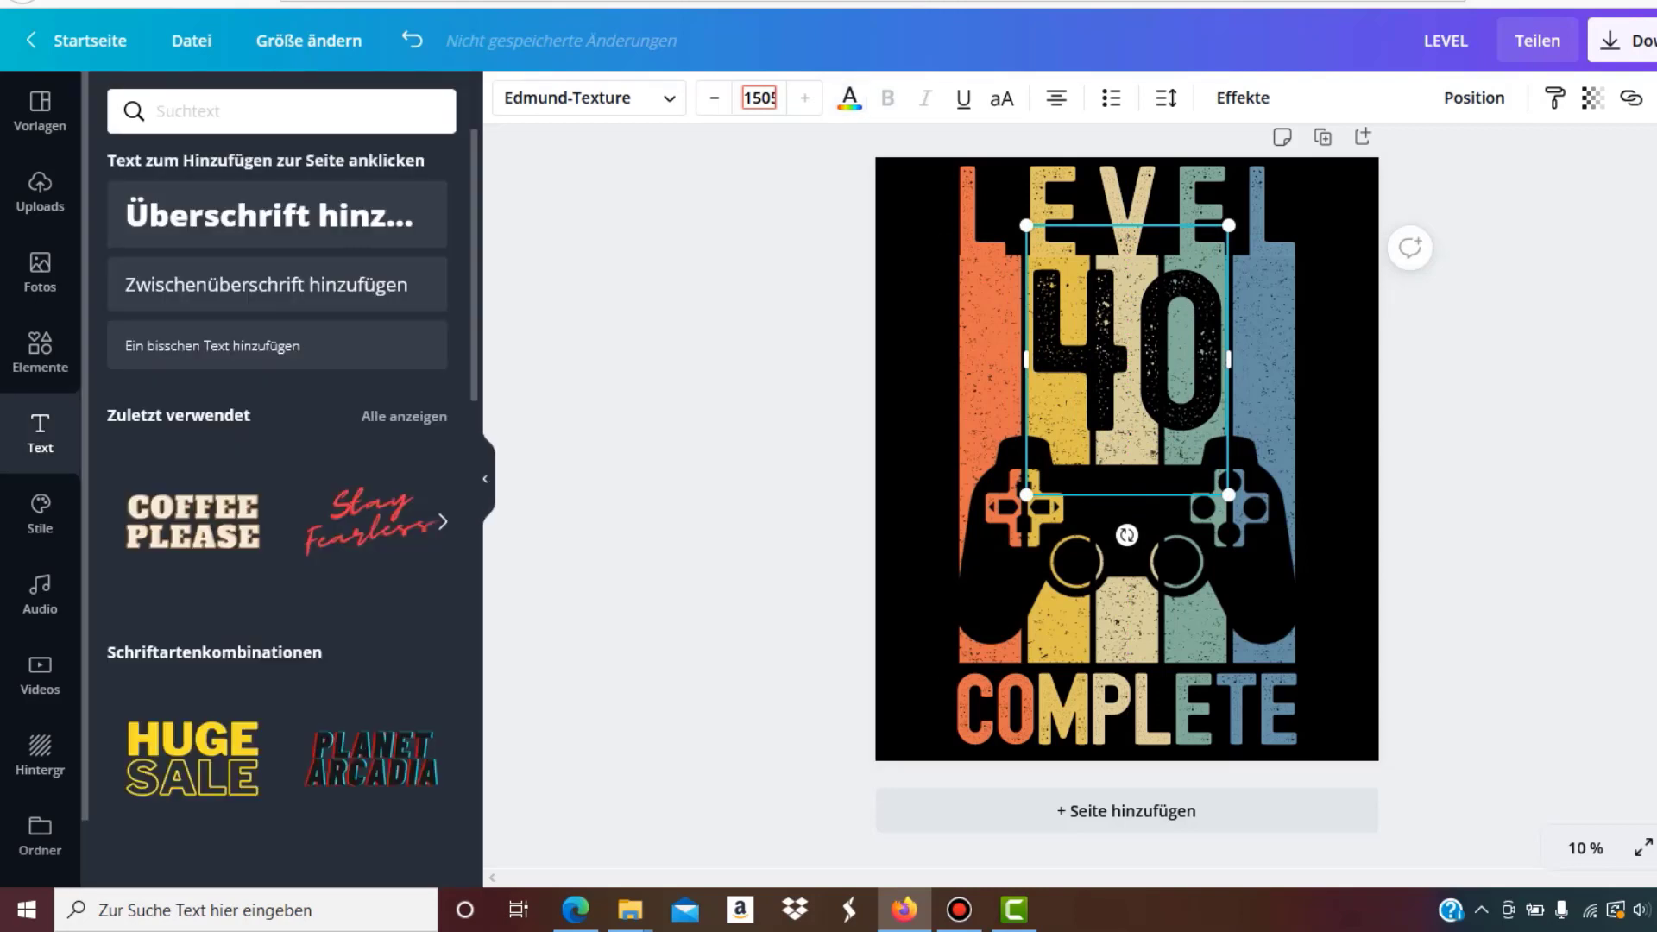
key(Escape)
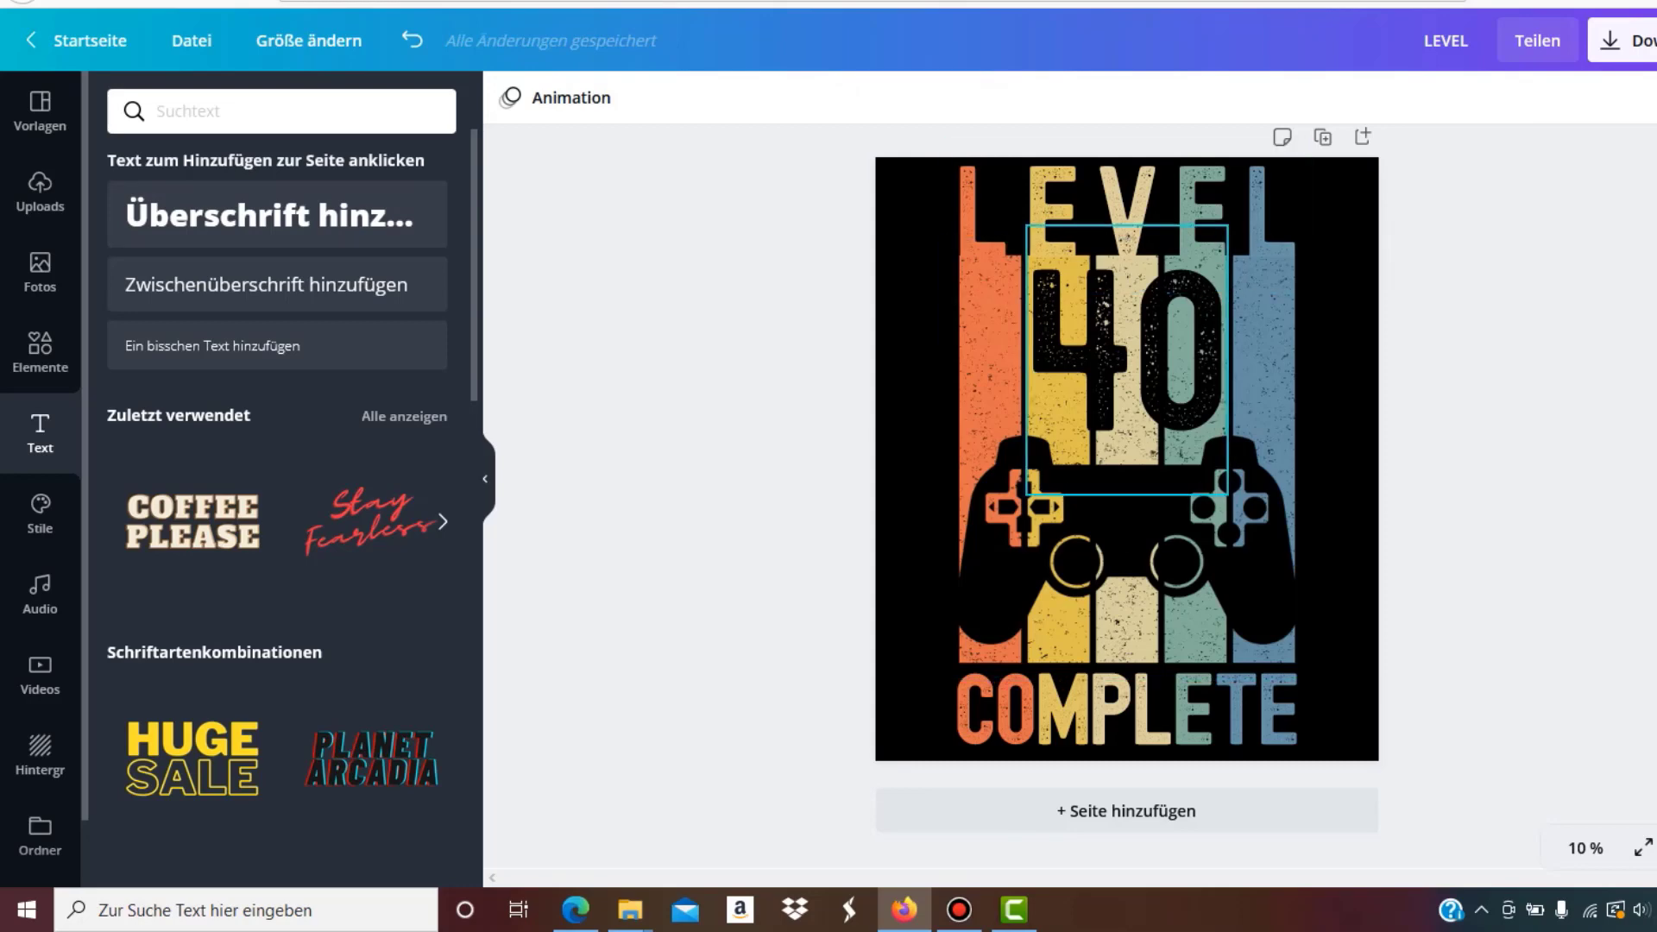
Check the Level 40 shirts in Flying Research, then change the number in the Canva design to 39
key(ctrl+Tab)
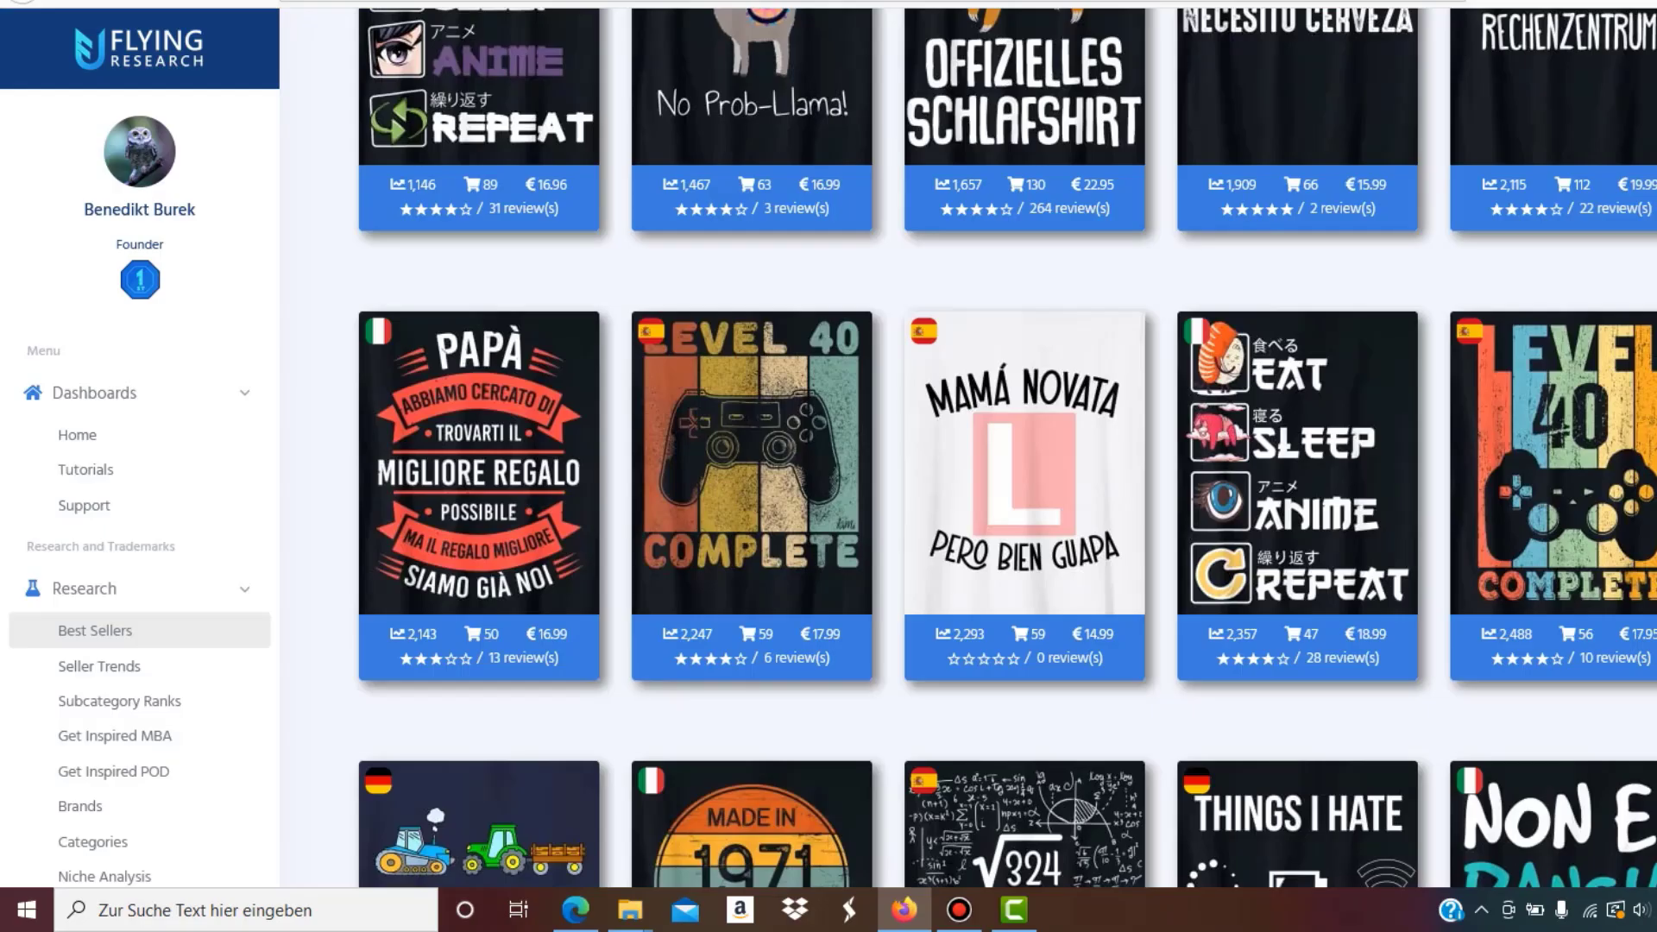
mouse_move(1553, 466)
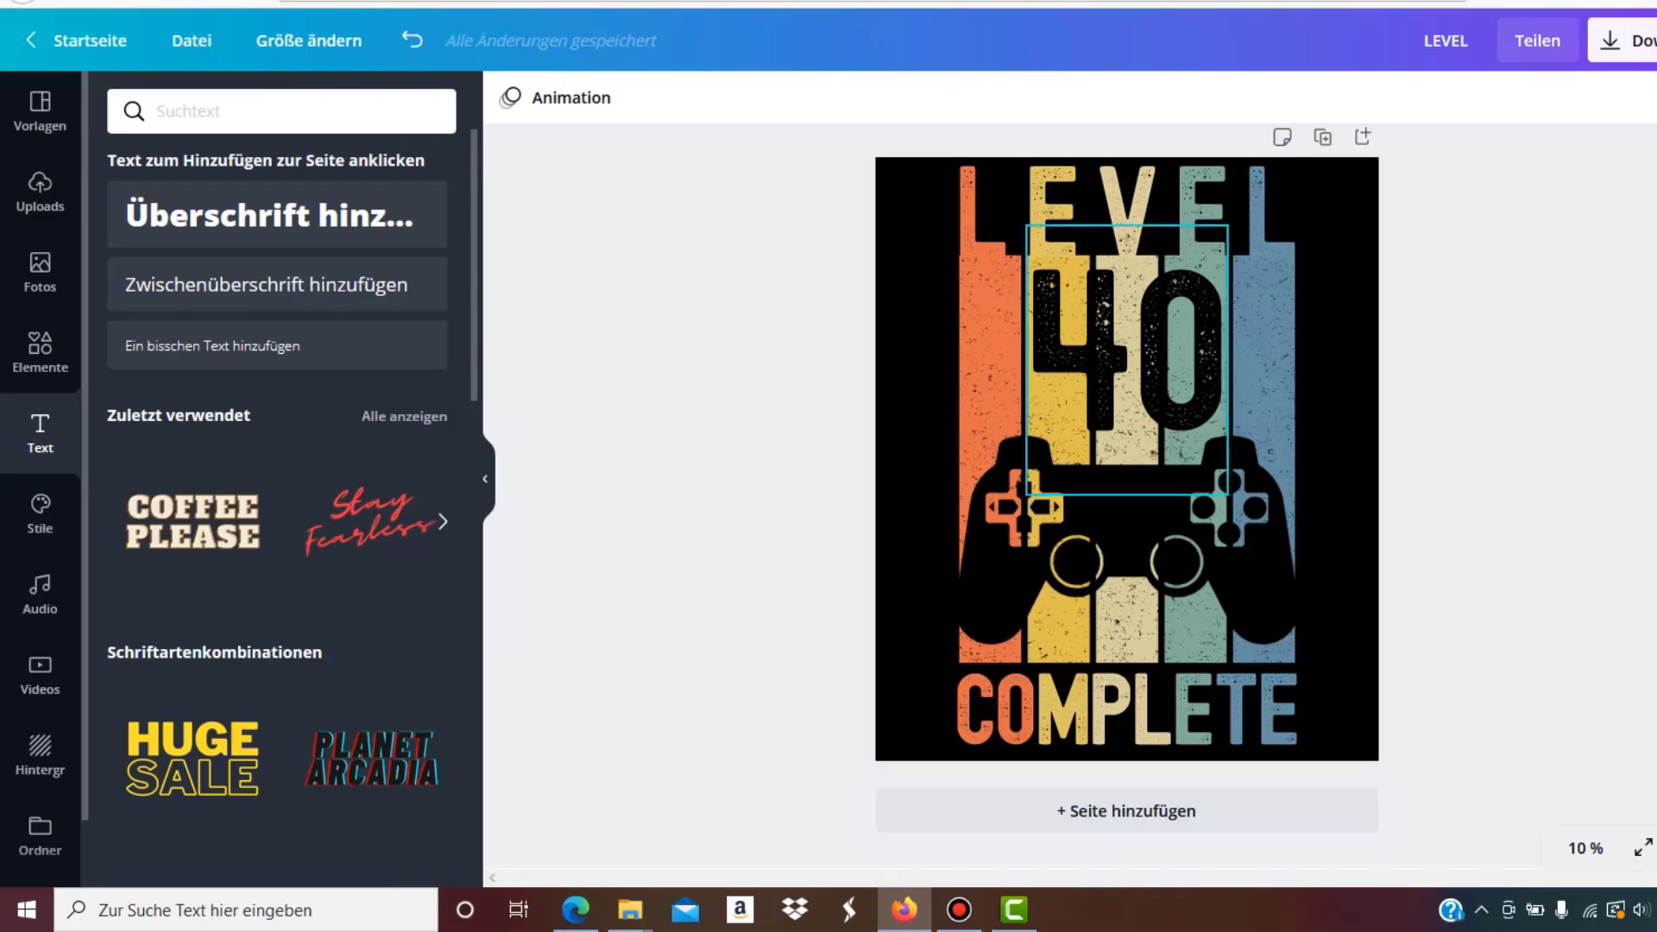
double_click(1126, 358)
text(39)
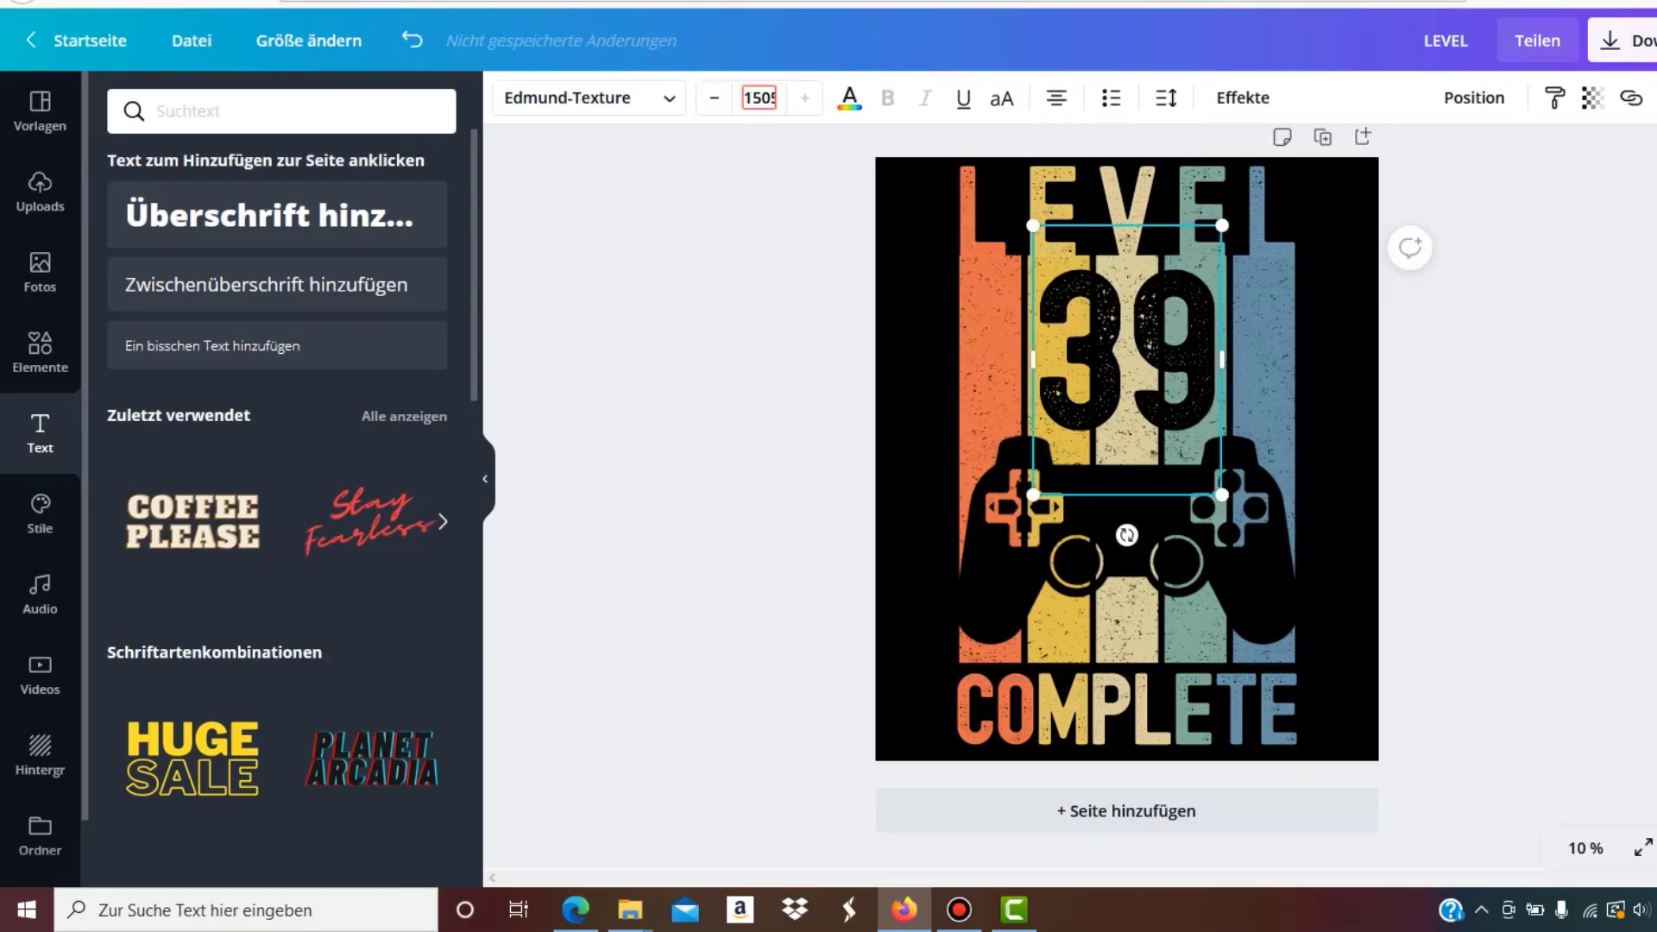
key(Escape)
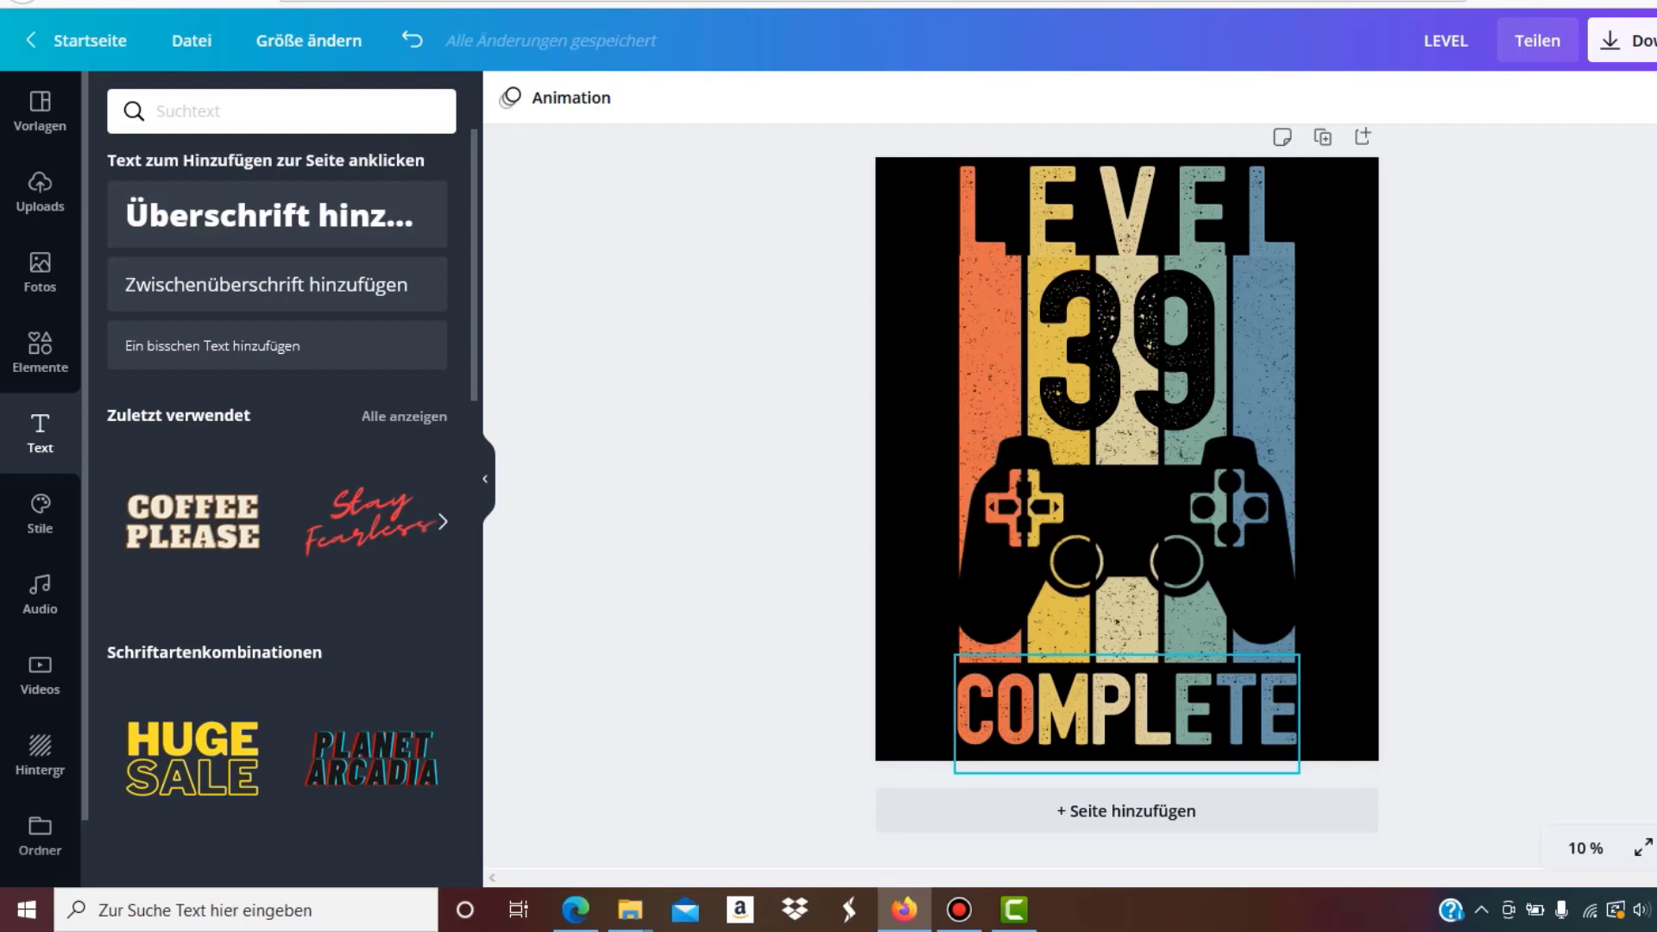
Apply the hollow (Hohl) text effect to the word COMPLETE
click(1127, 712)
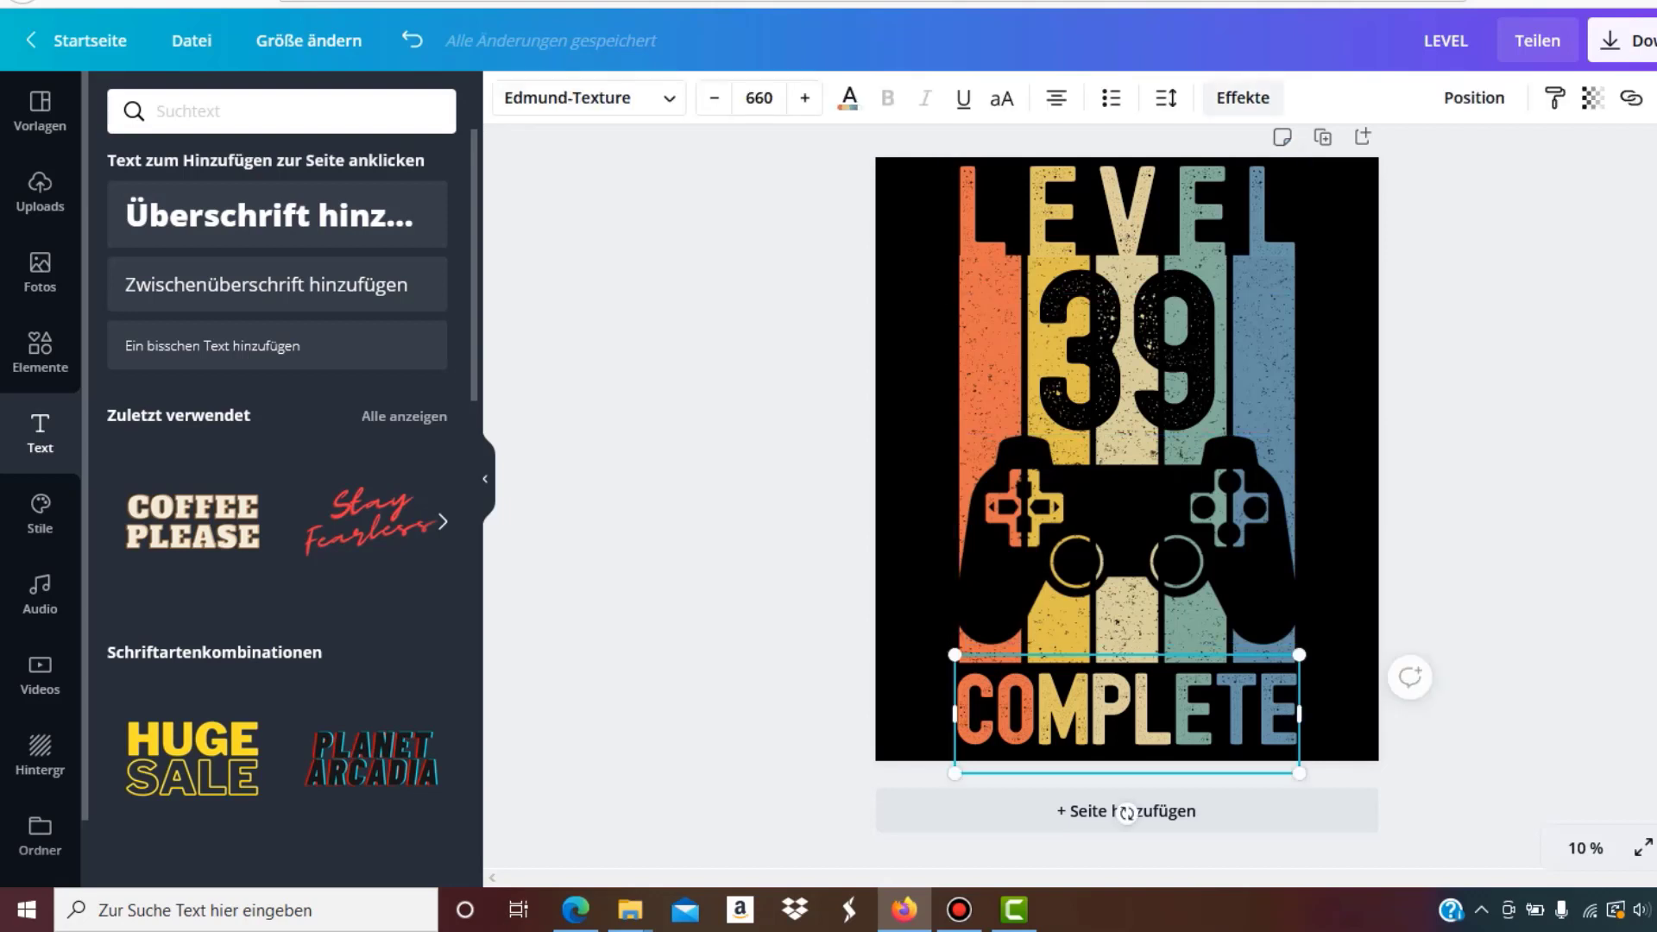
click(1243, 98)
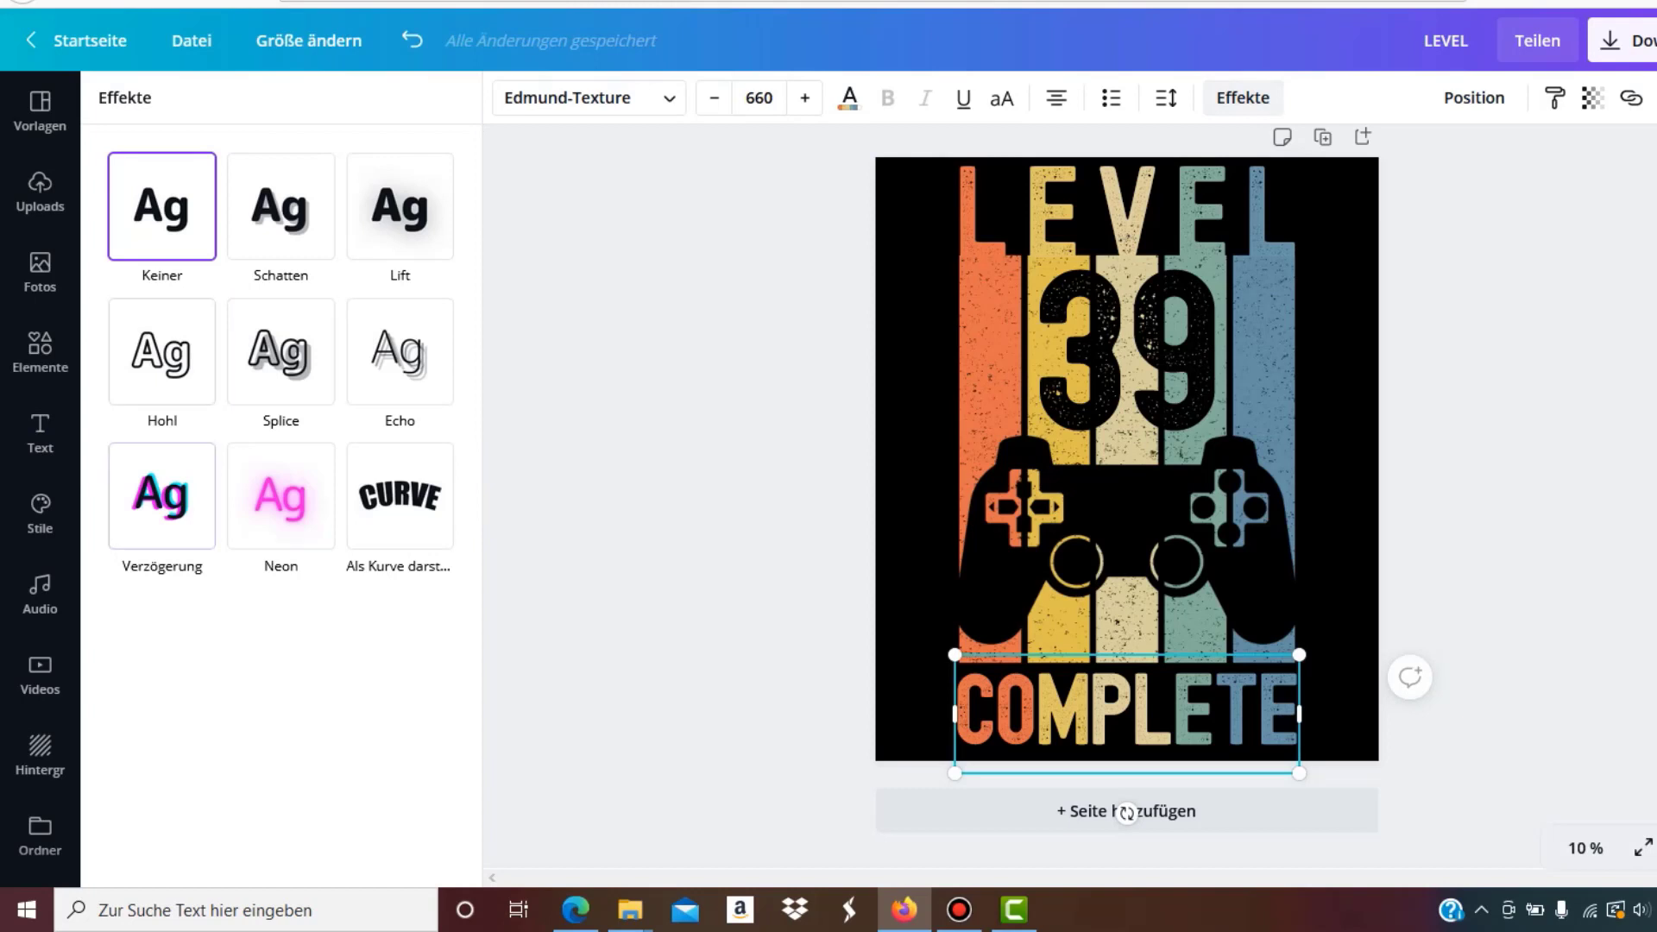
click(162, 352)
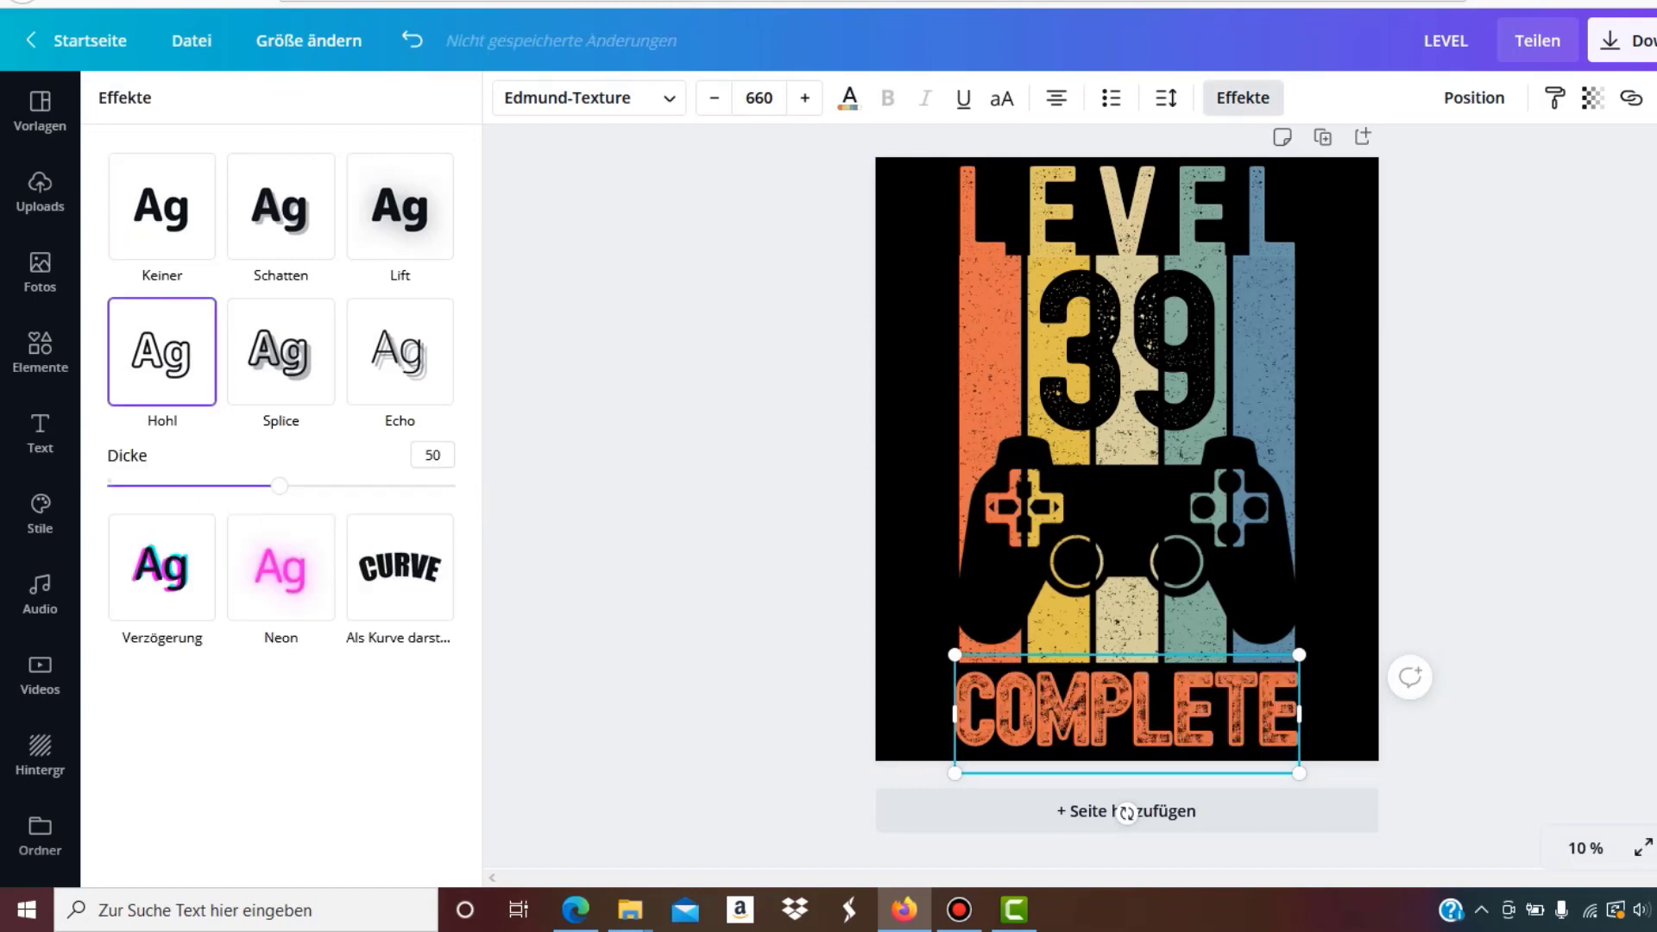
key(Escape)
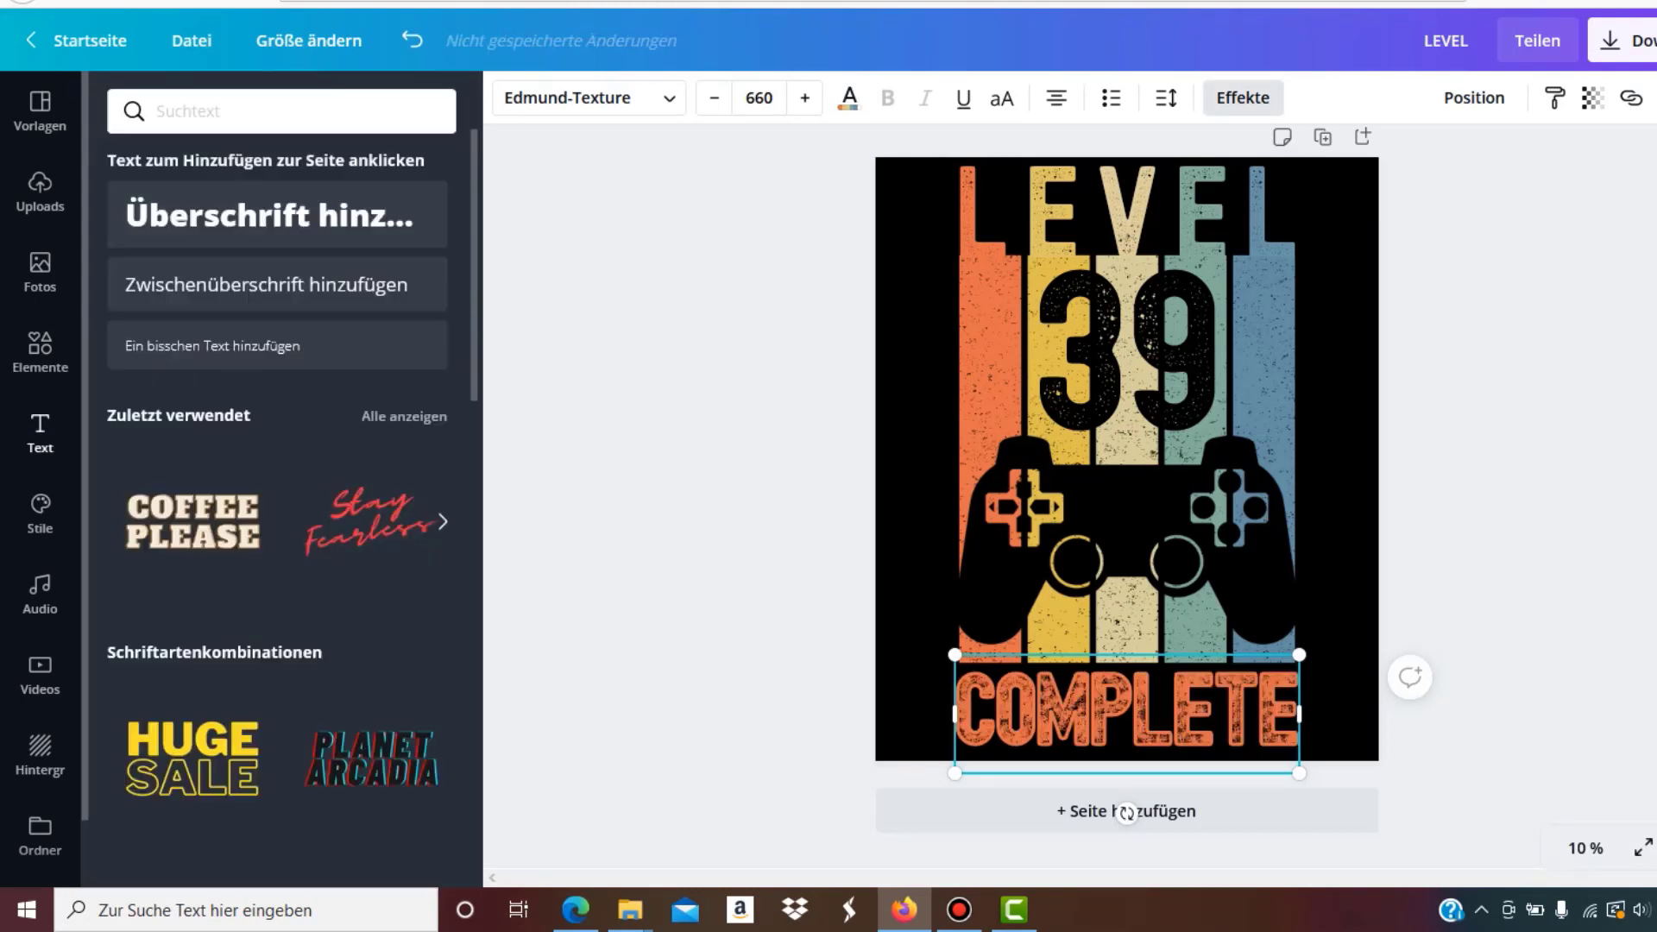
key(Escape)
click(1126, 759)
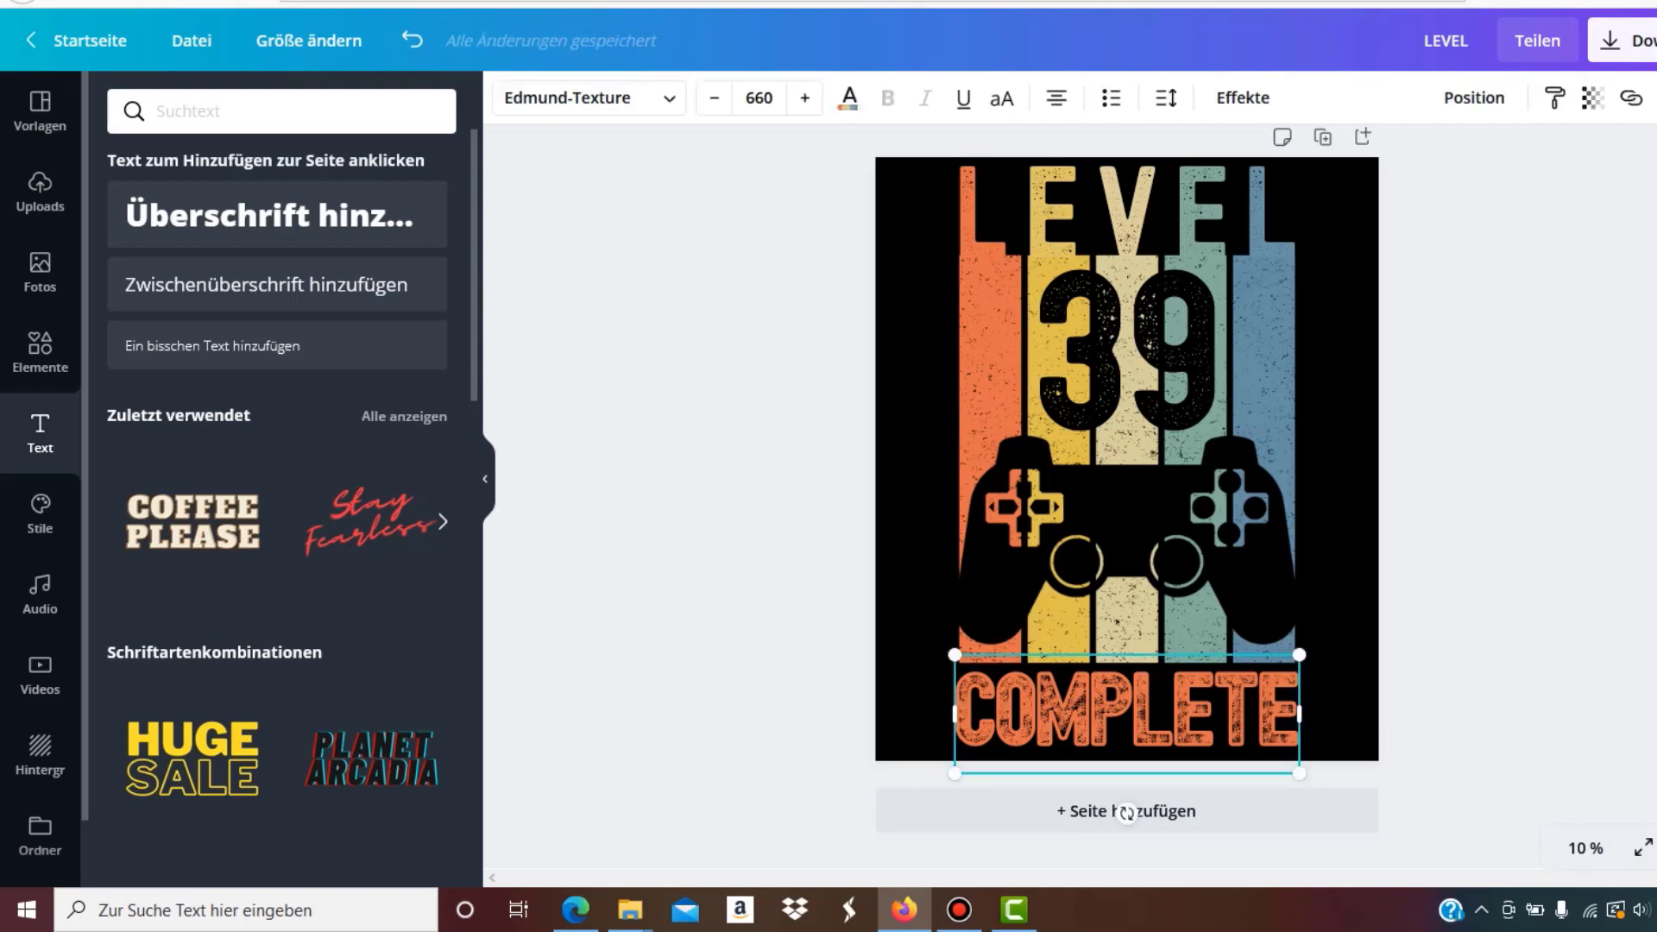
key(Escape)
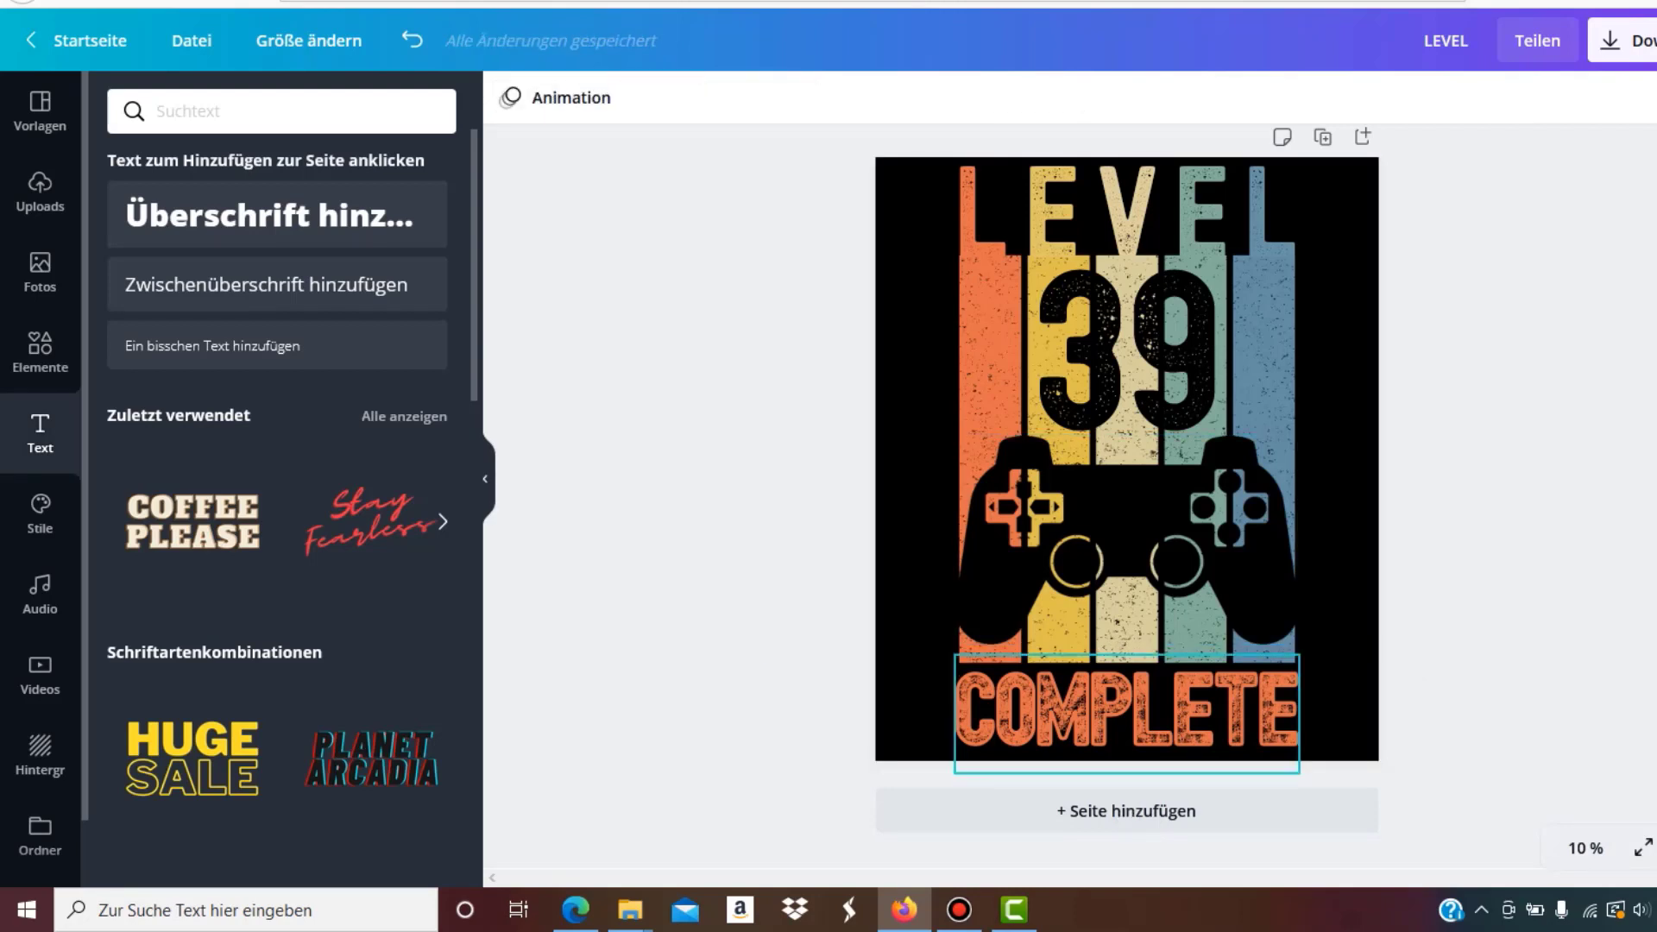
Try beige and blue on the hollow COMPLETE text, then colour it with the sage green photo colour
click(1126, 759)
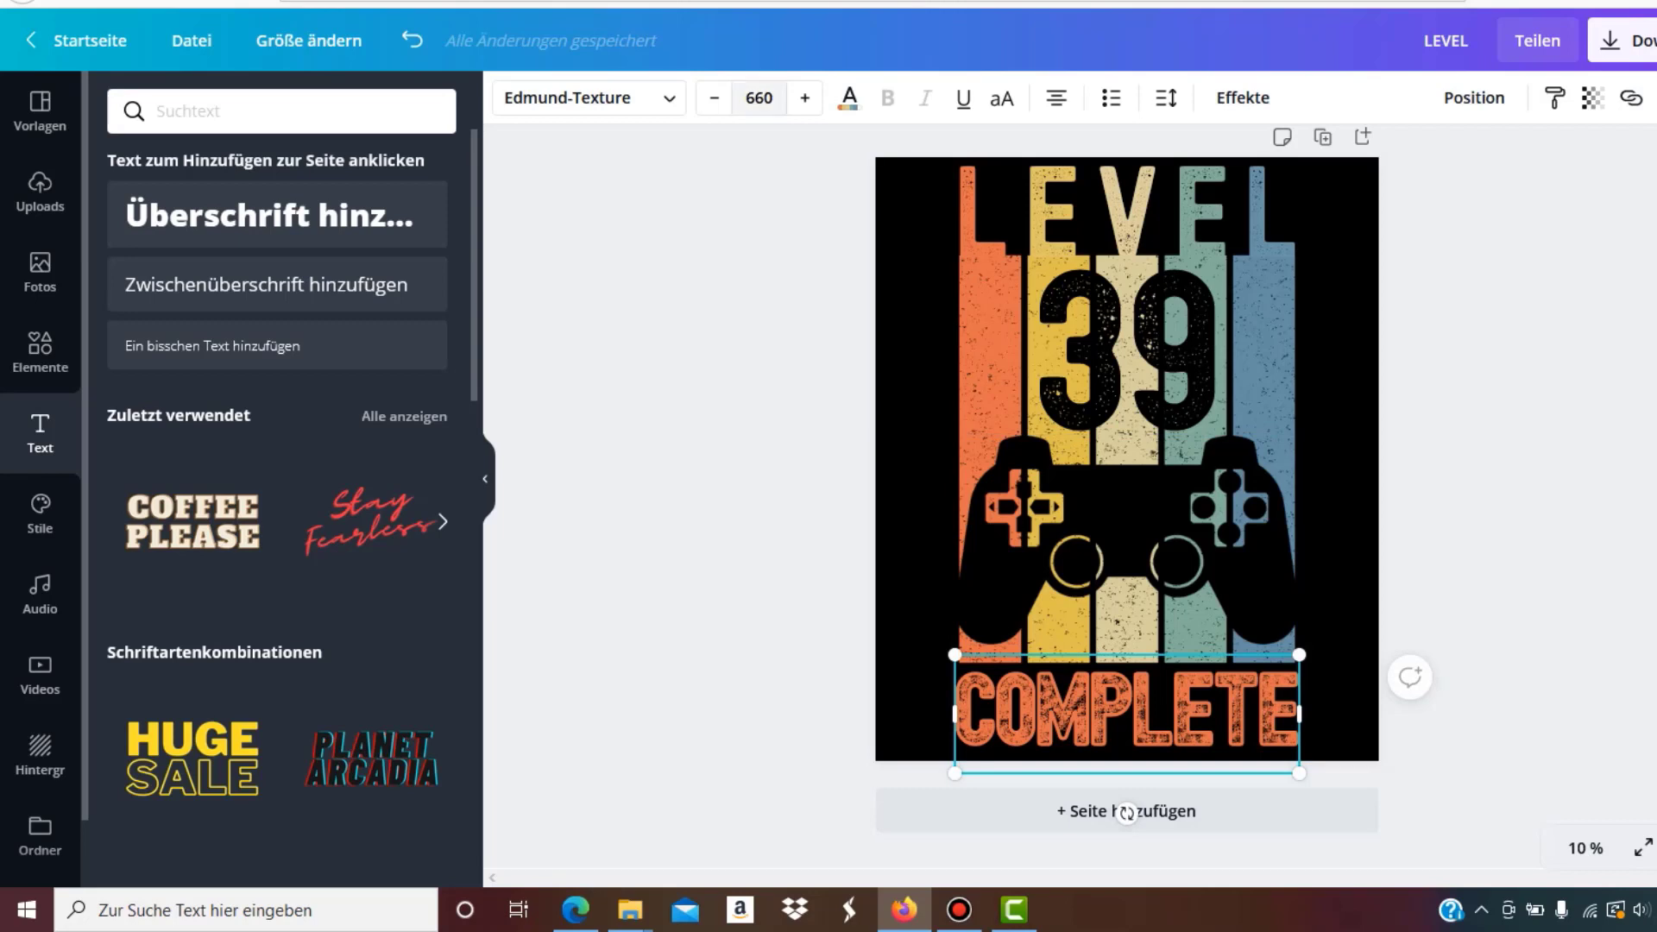
click(849, 98)
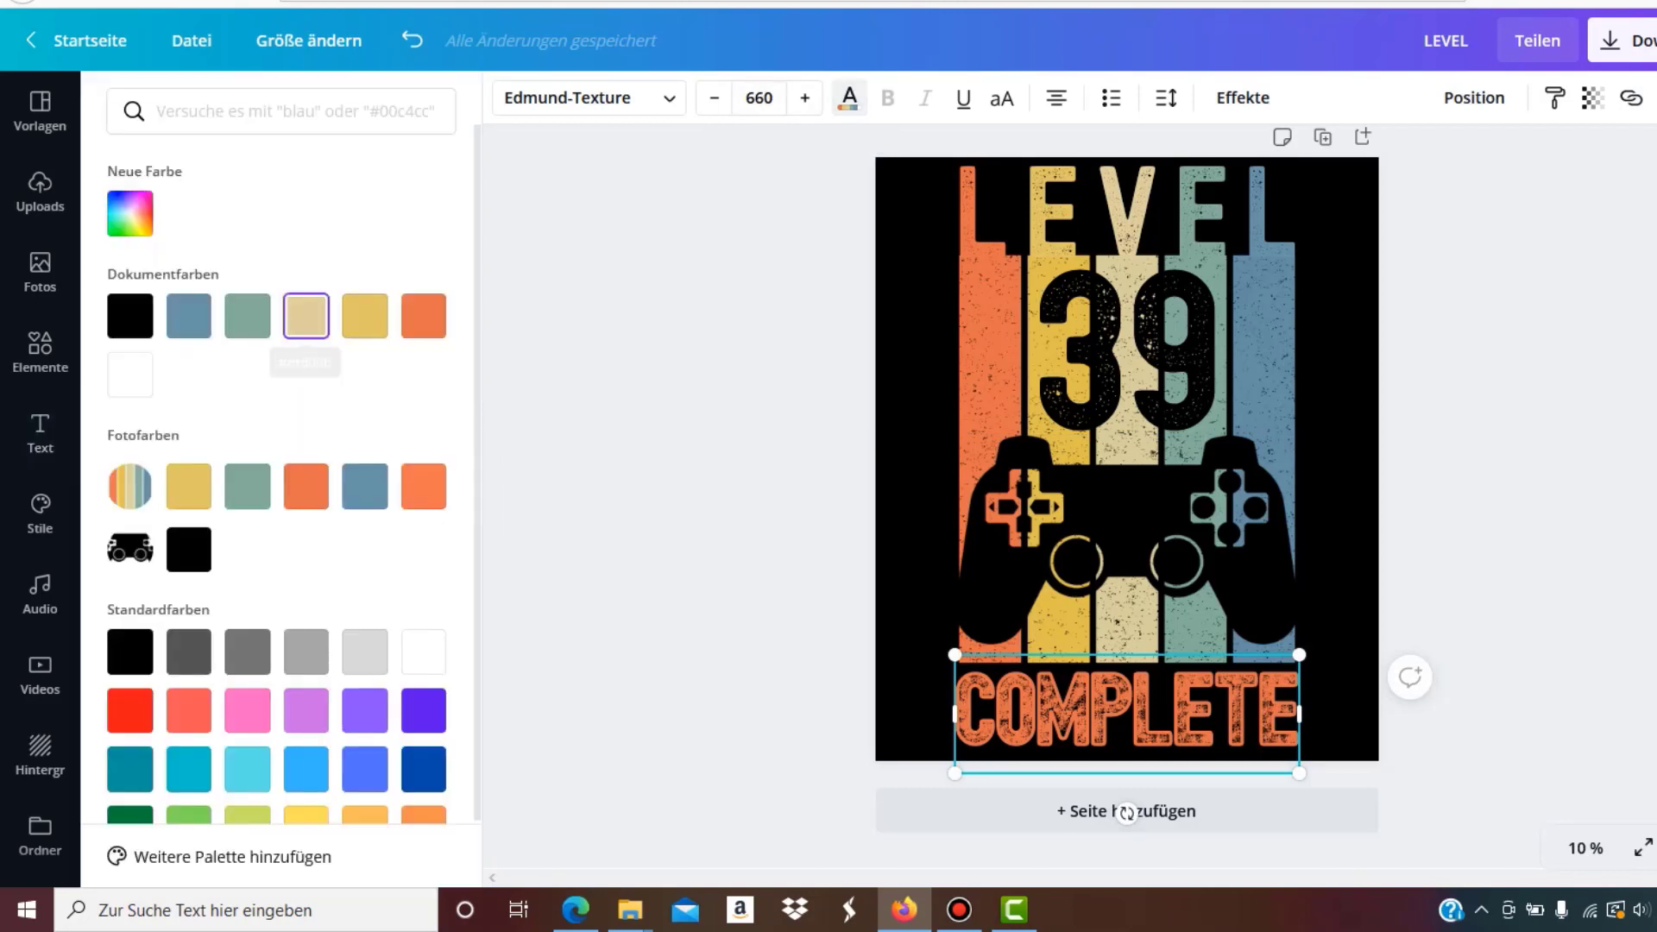
click(305, 316)
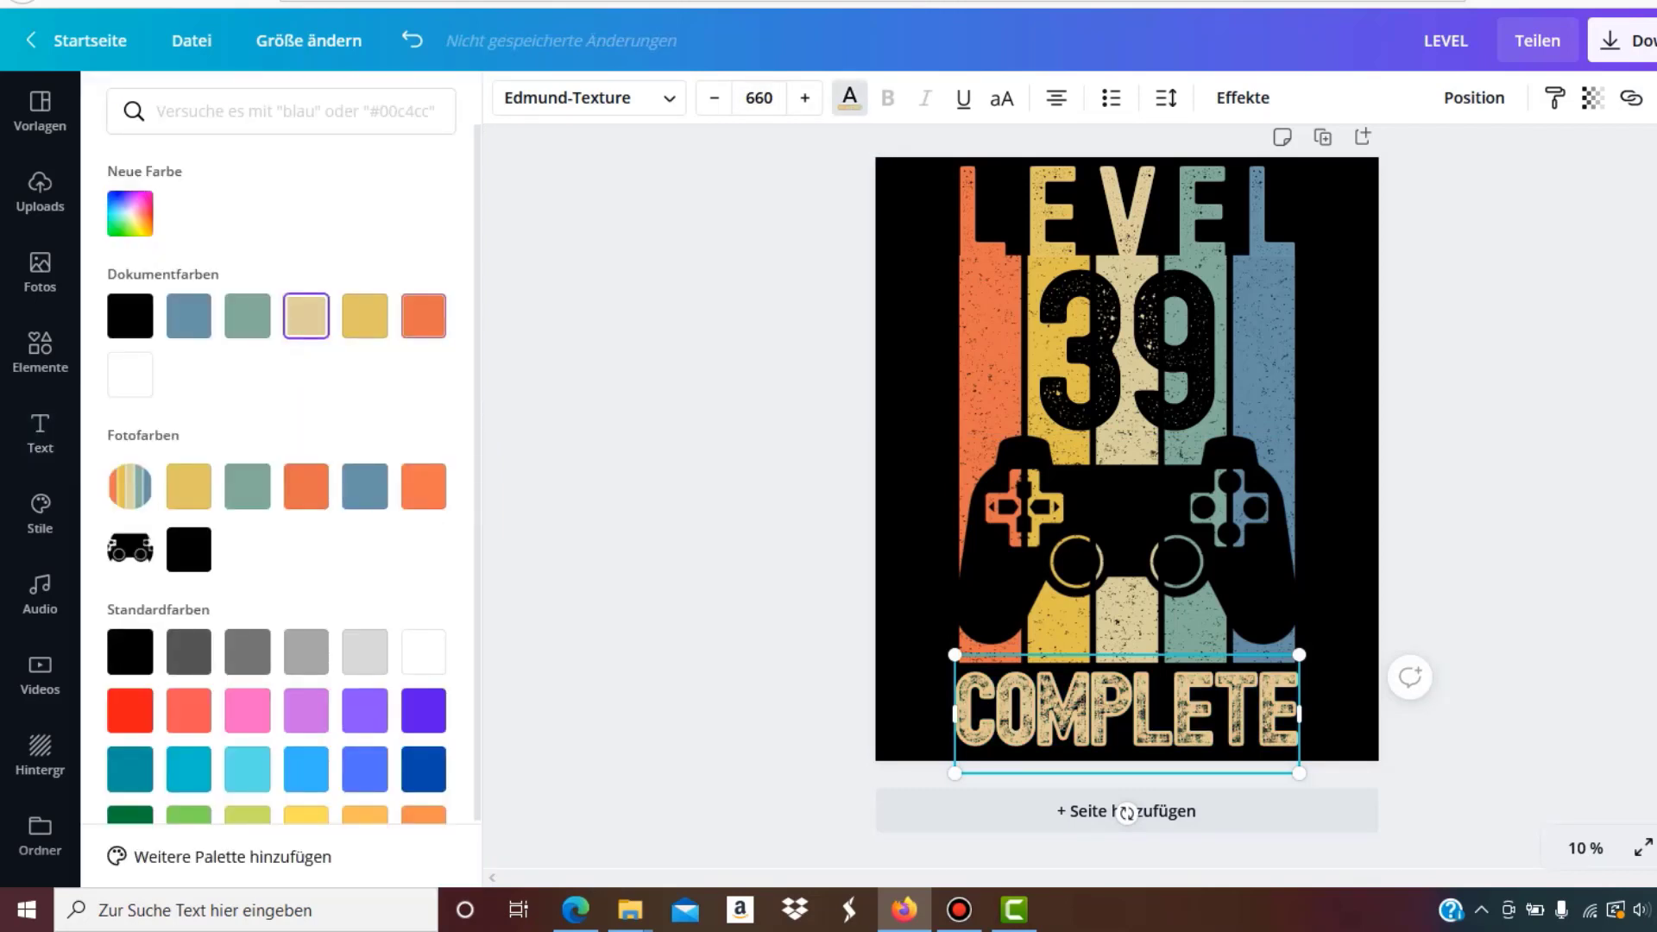
click(364, 486)
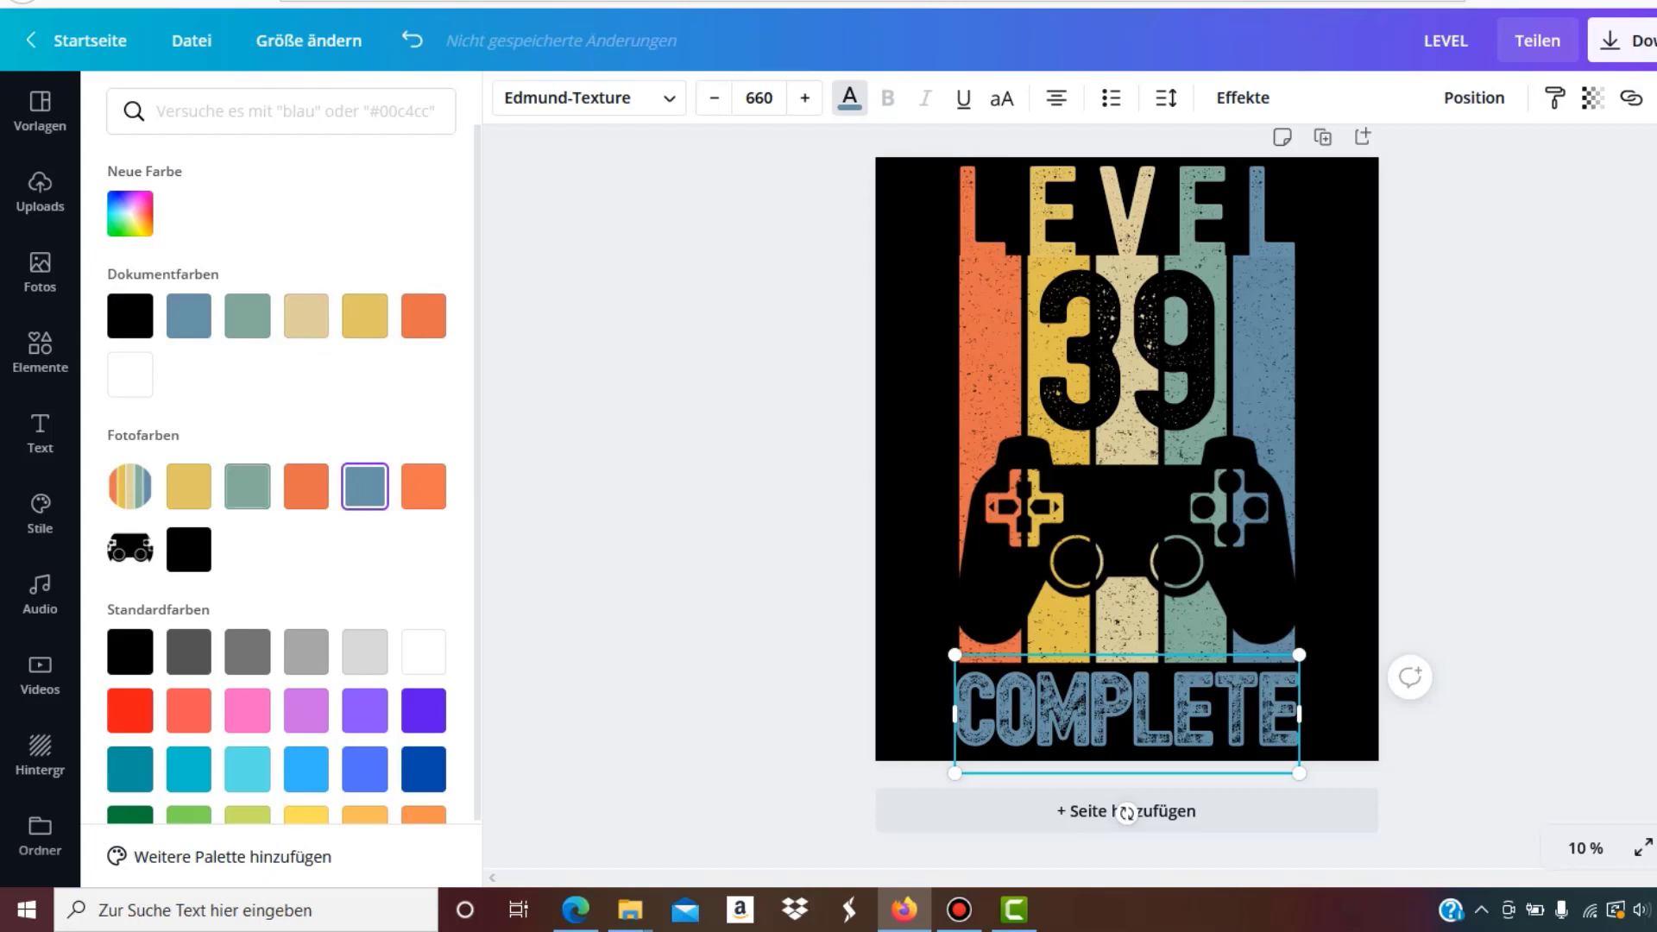
click(247, 486)
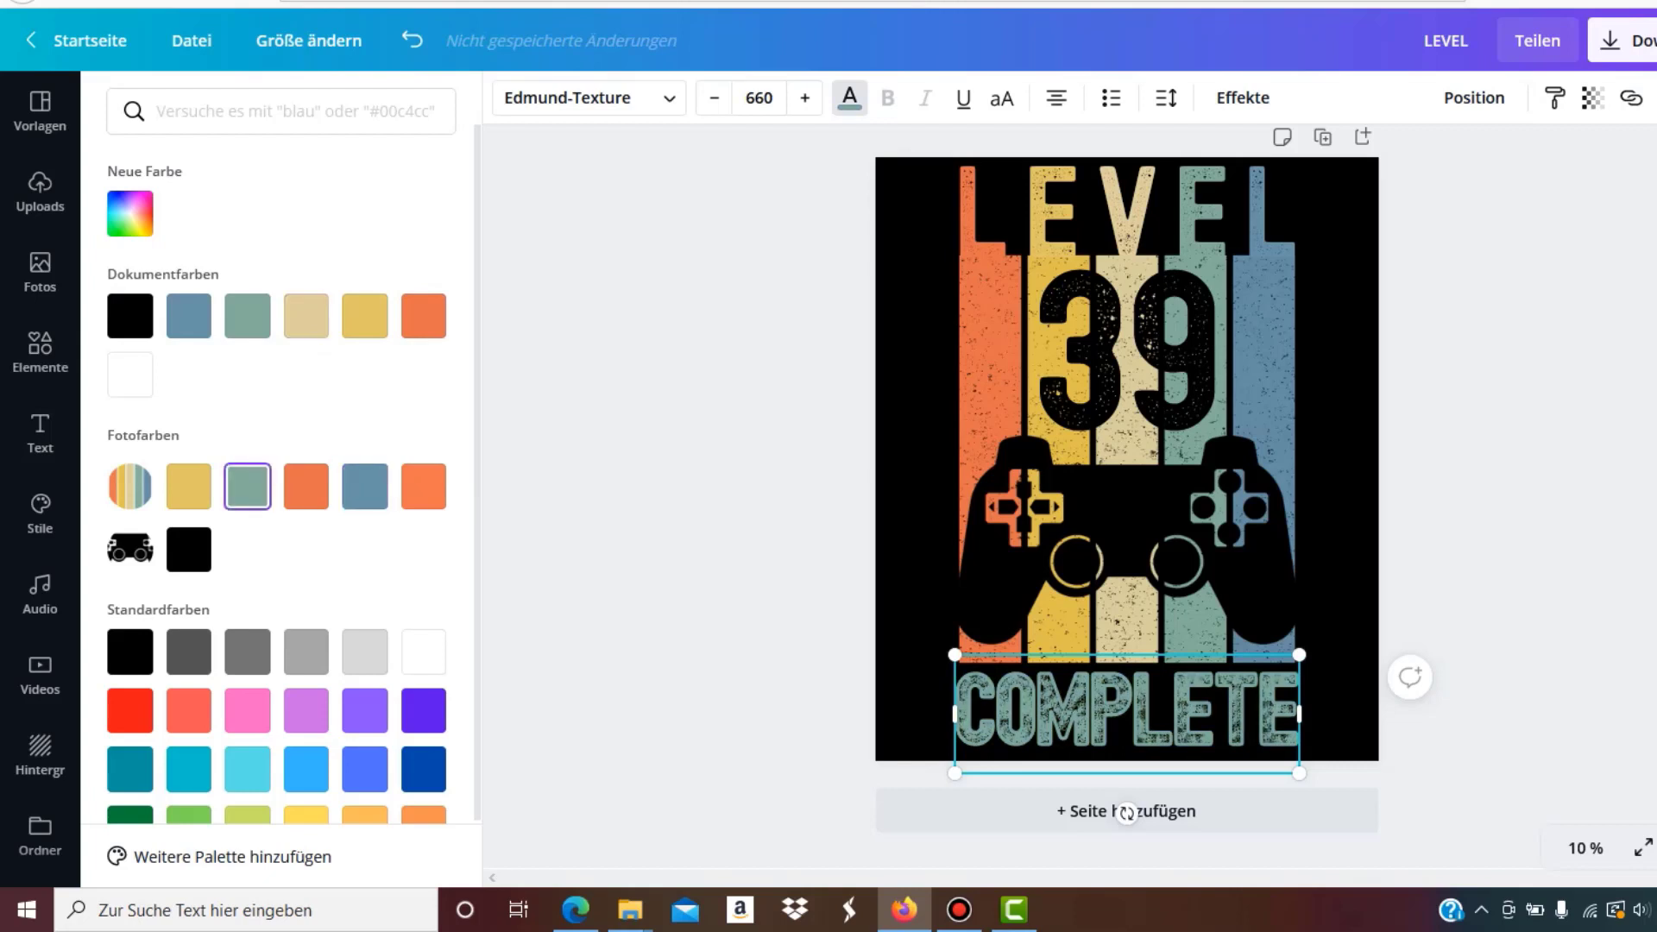
Replace the word COMPLETE below the controller with UNLOCKED
key(ctrl+a)
text(UNLOCKED)
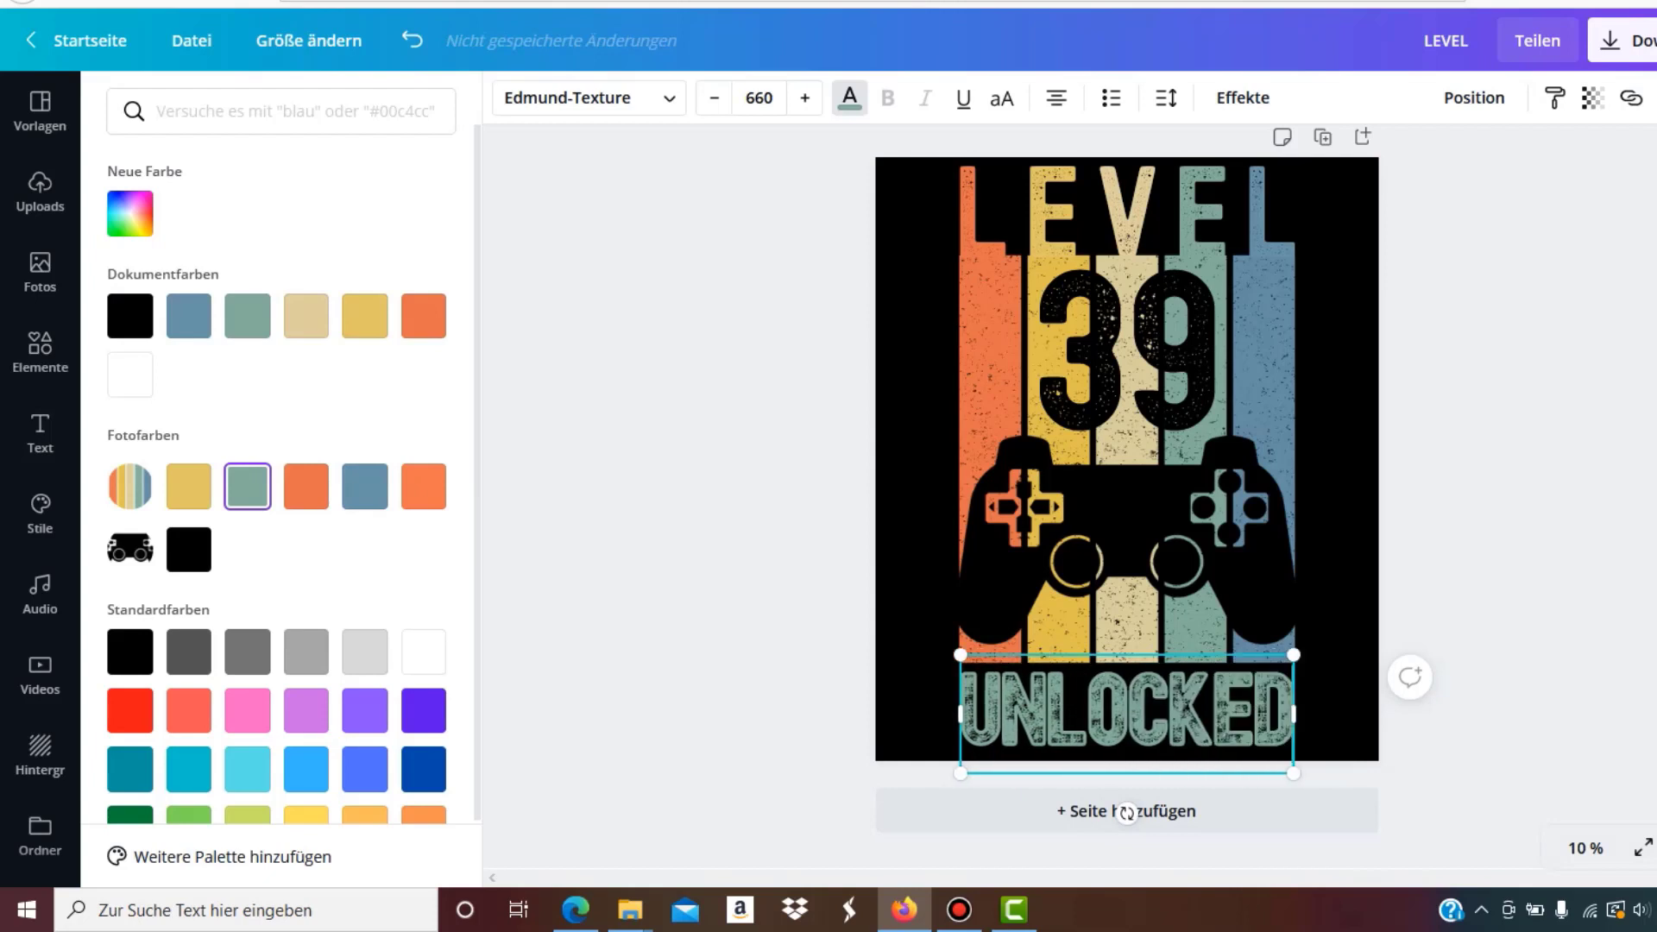
key(Escape)
key(Escape)
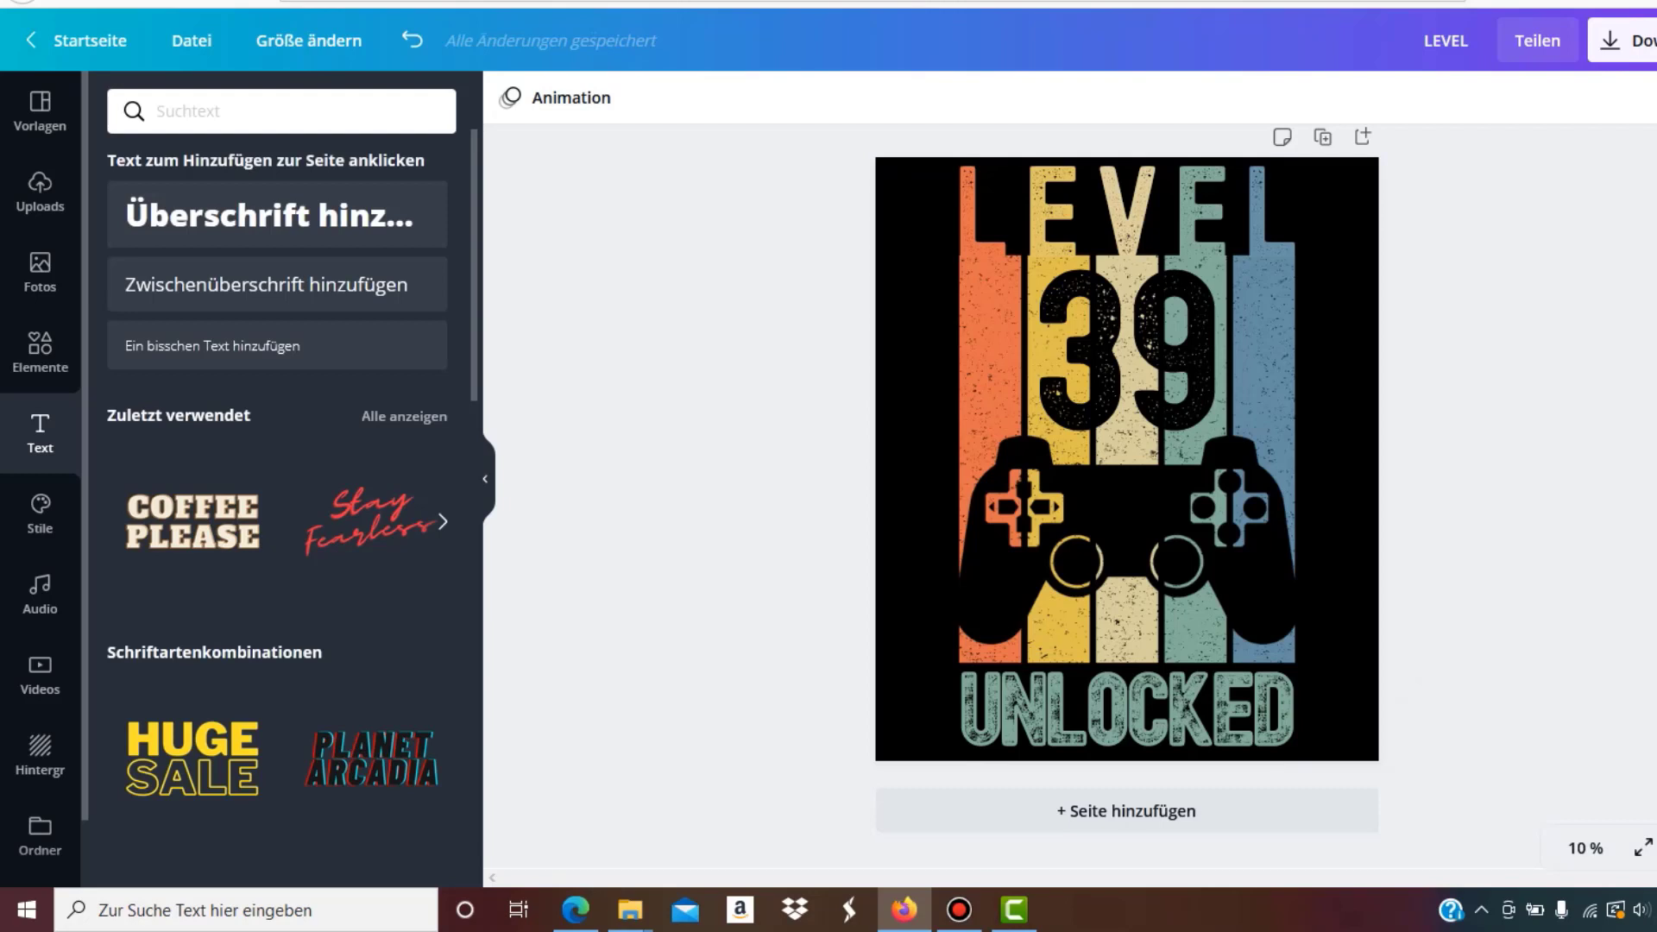
Replace the number 39 above the controller with the text VAR1
double_click(1126, 359)
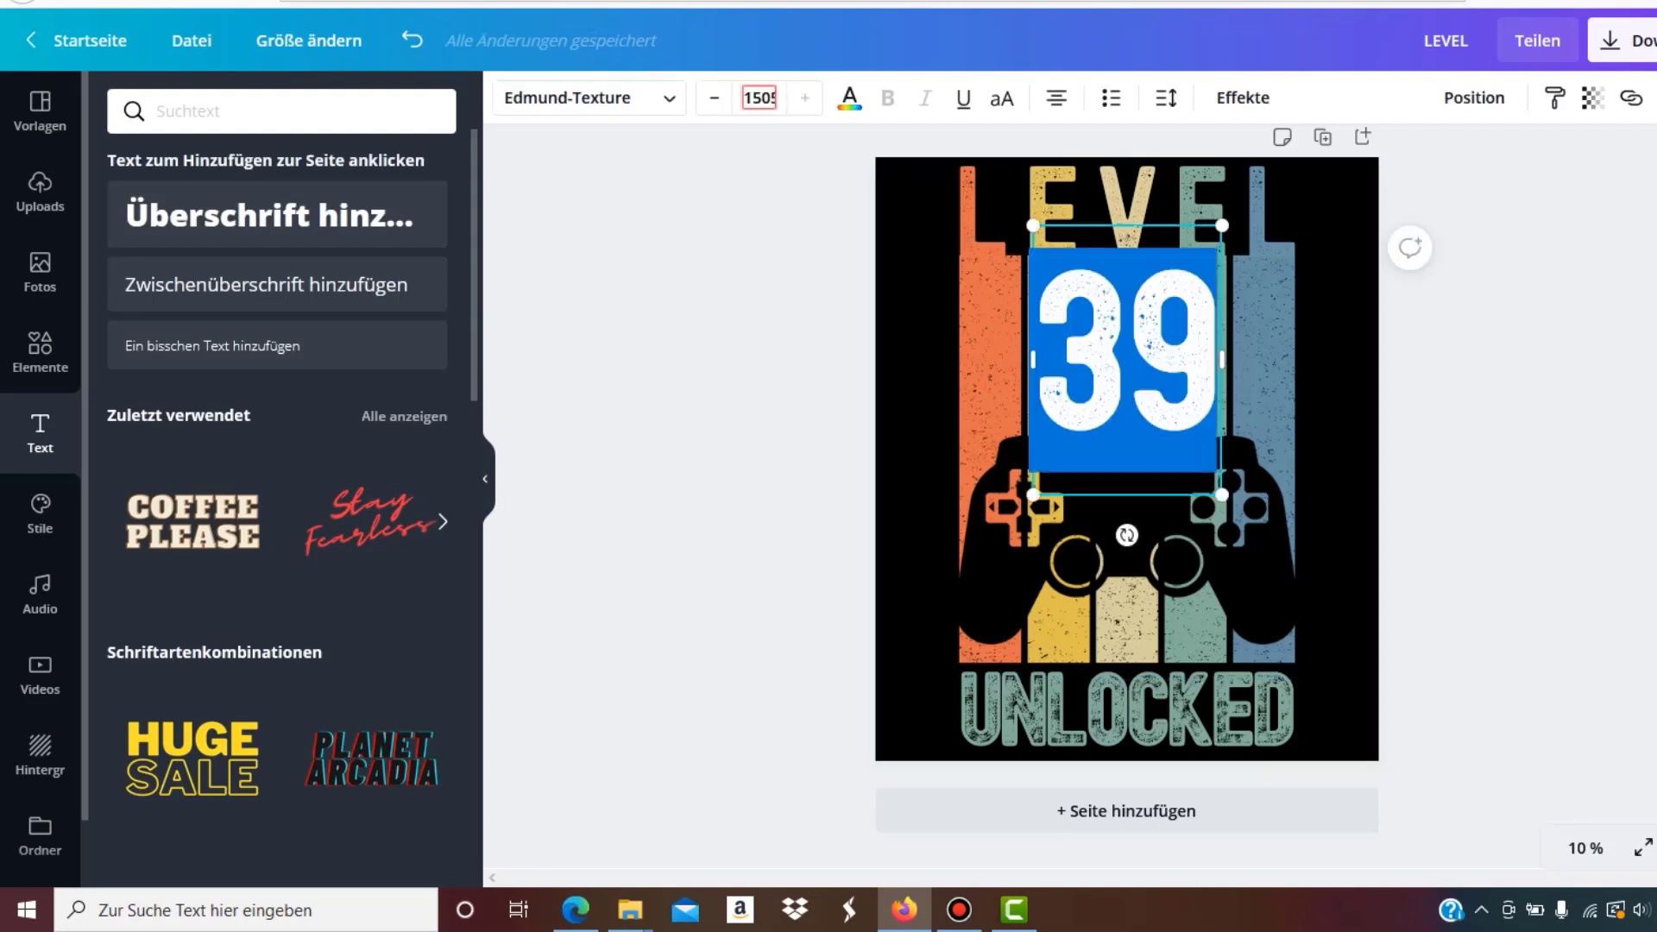
text(VAR1)
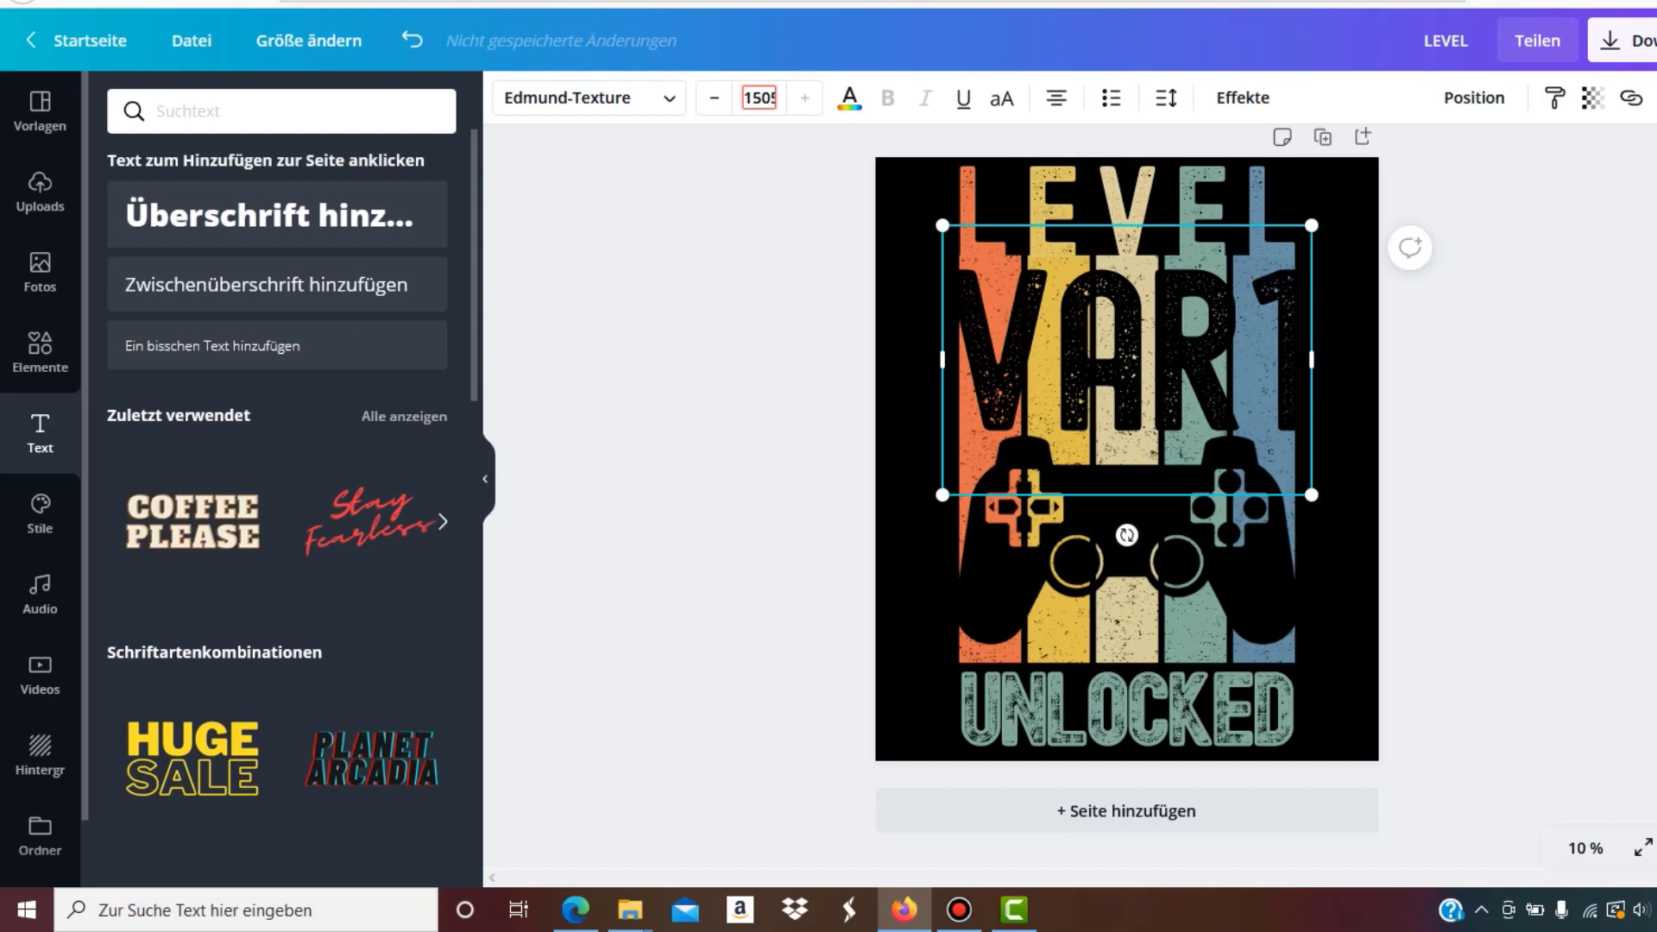
key(Escape)
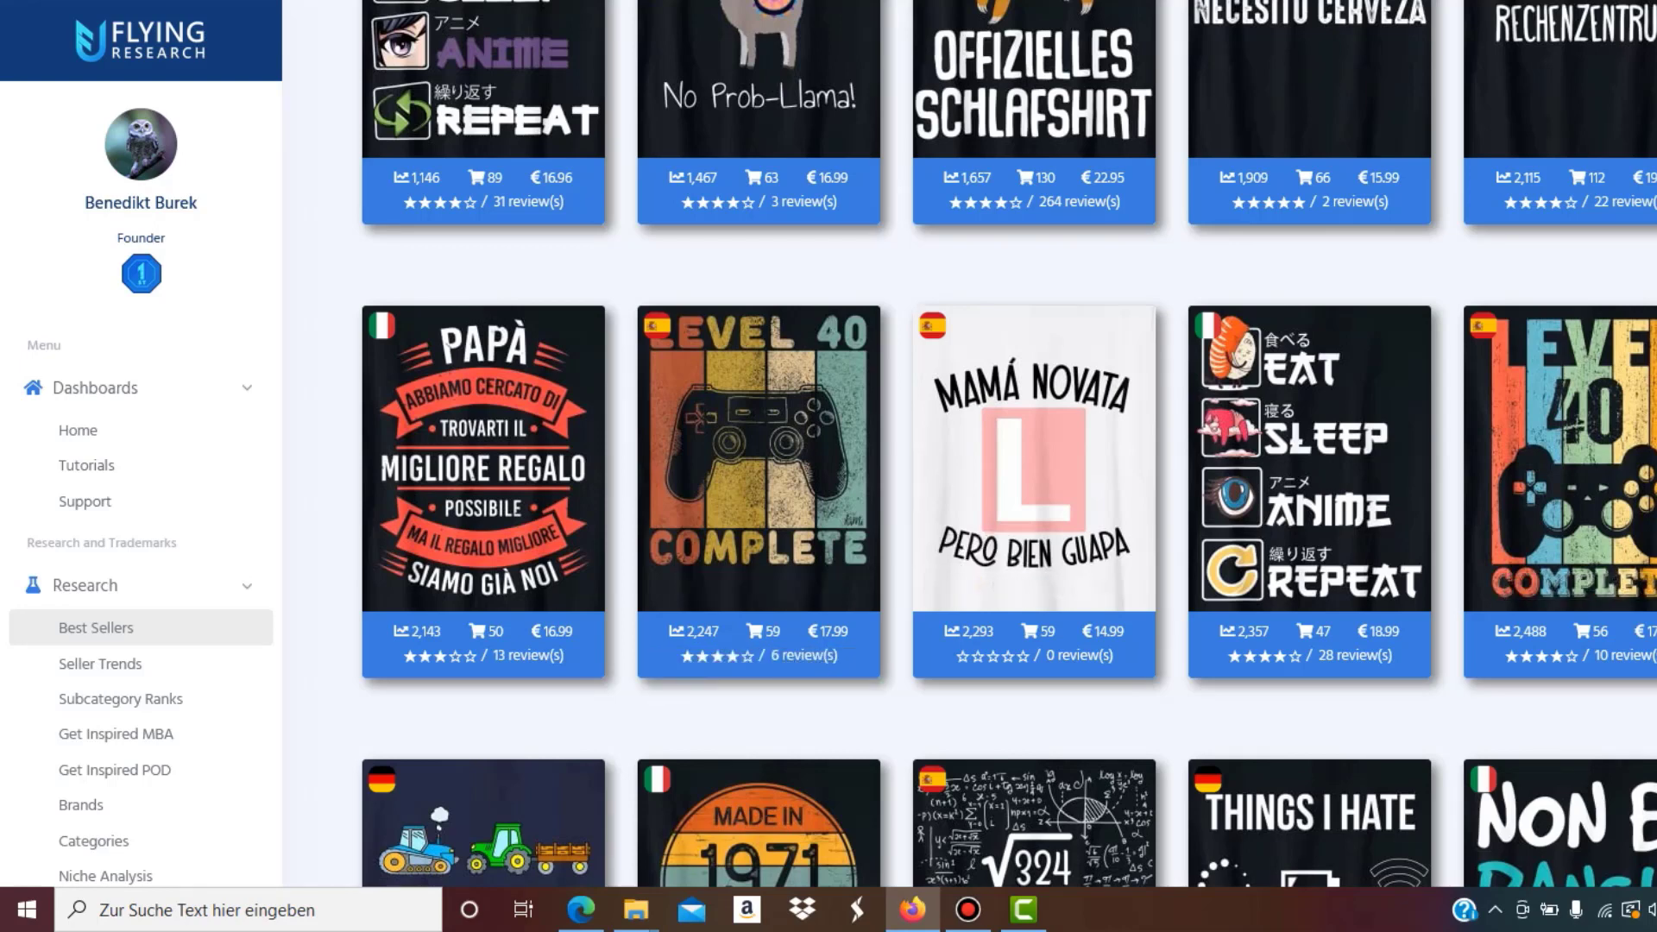
Browse further down the Flying Research best sellers for other shirt designs and variations
scroll(966, 449, down, 5)
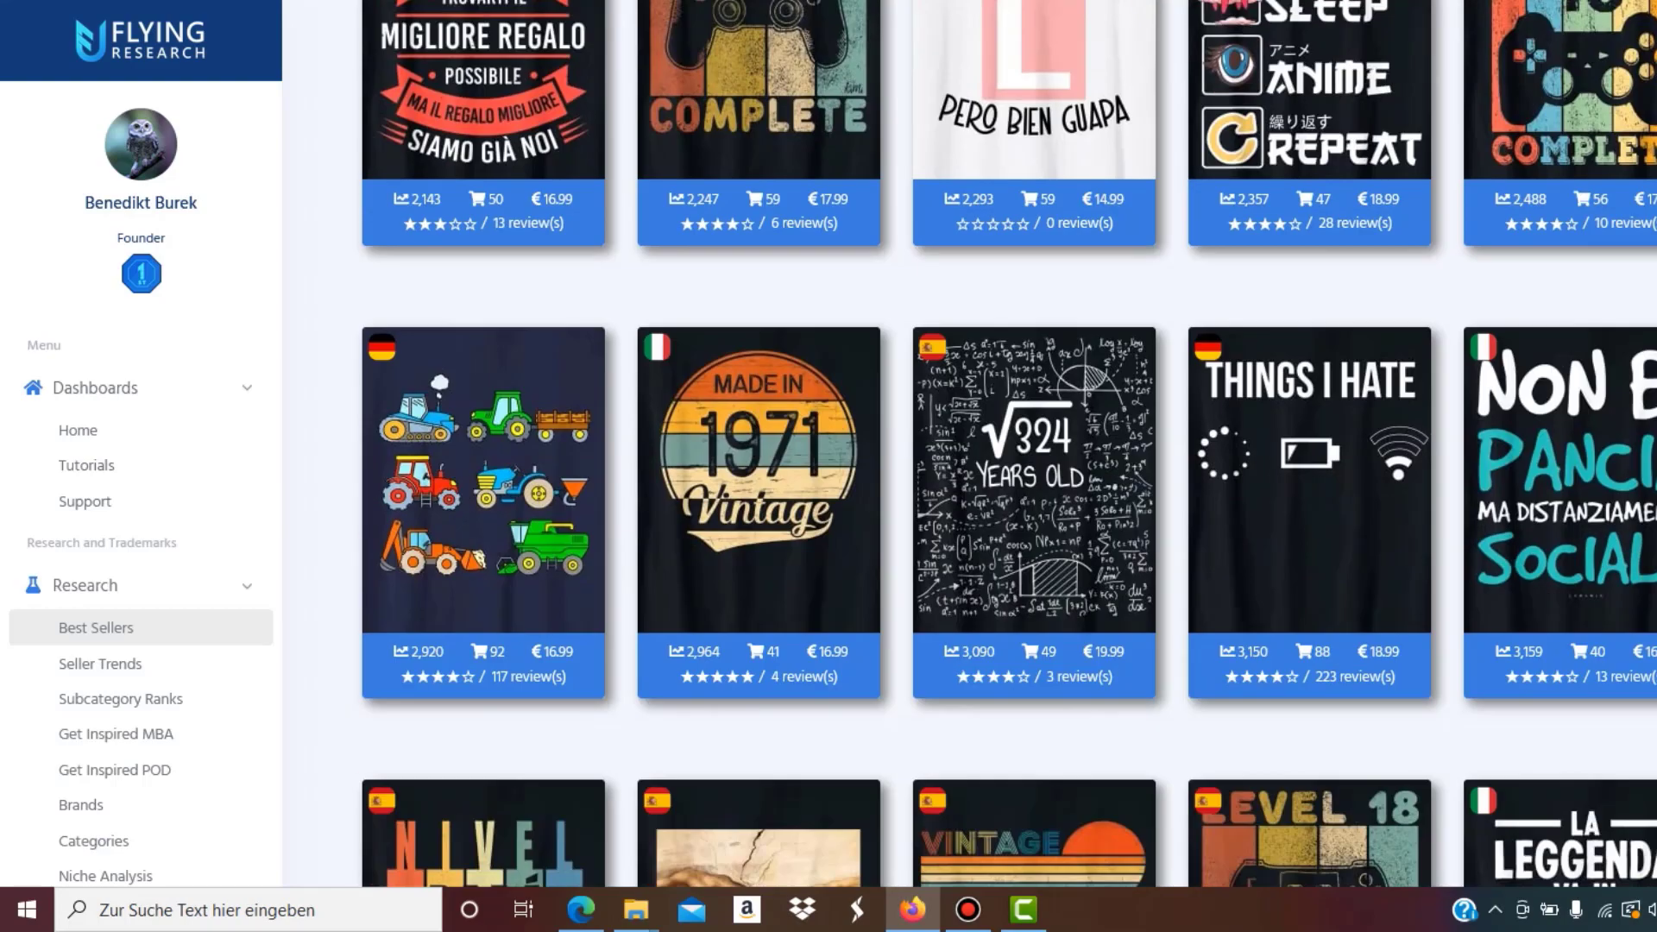
scroll(966, 448, down, 7)
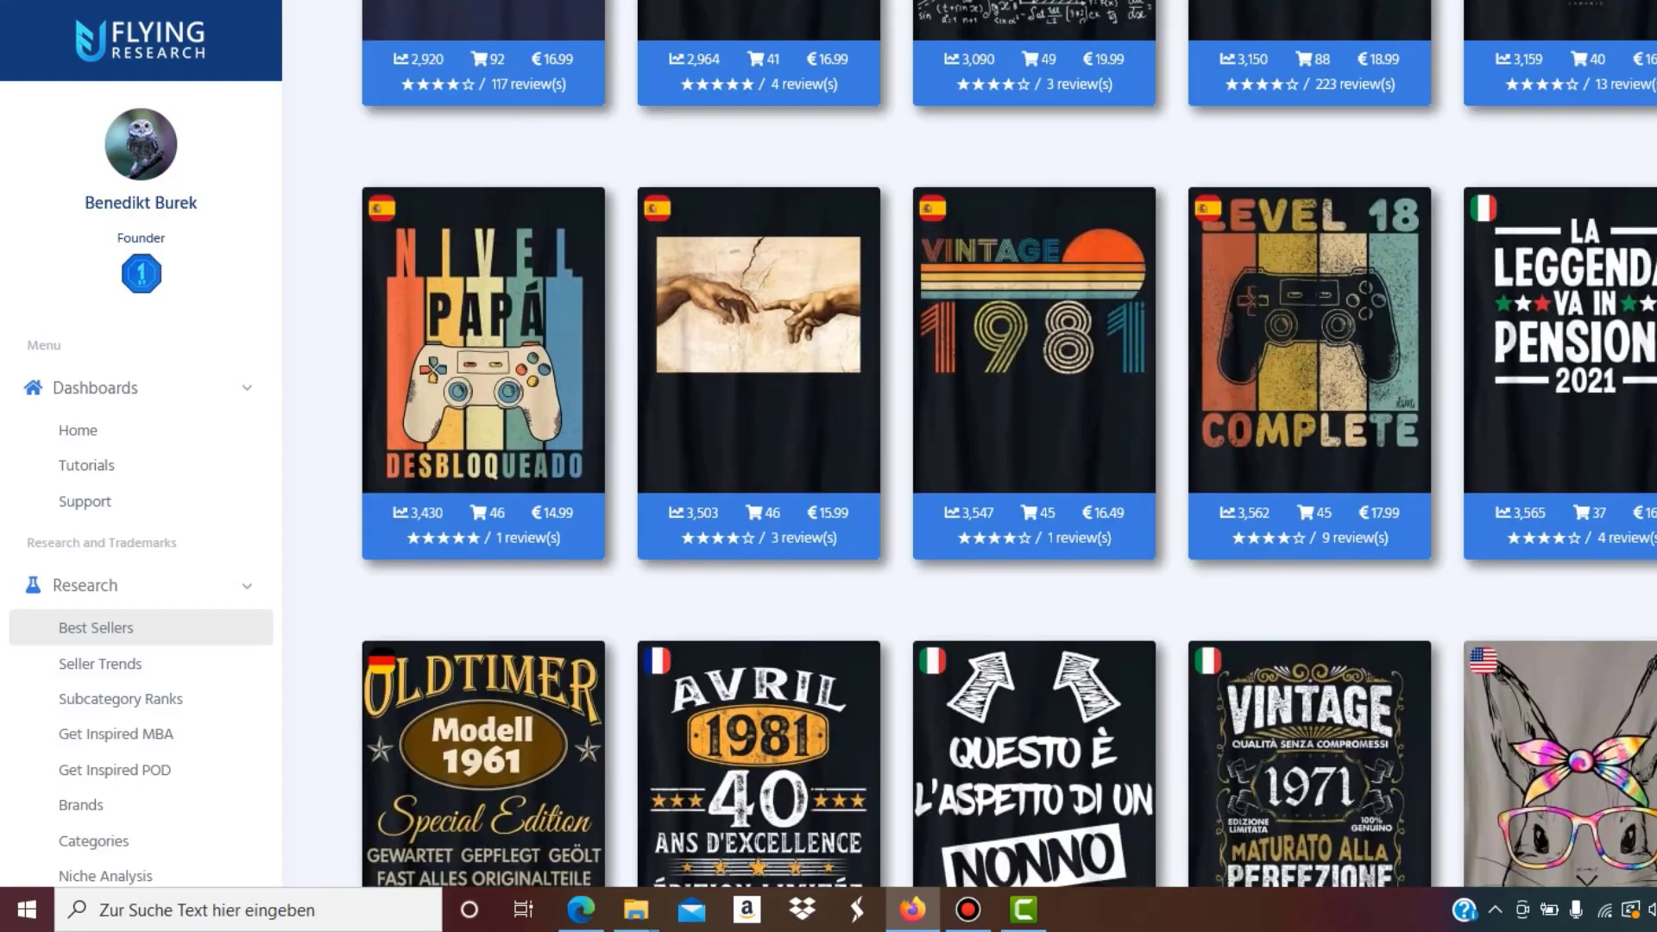
scroll(966, 449, down, 9)
scroll(966, 449, down, 8)
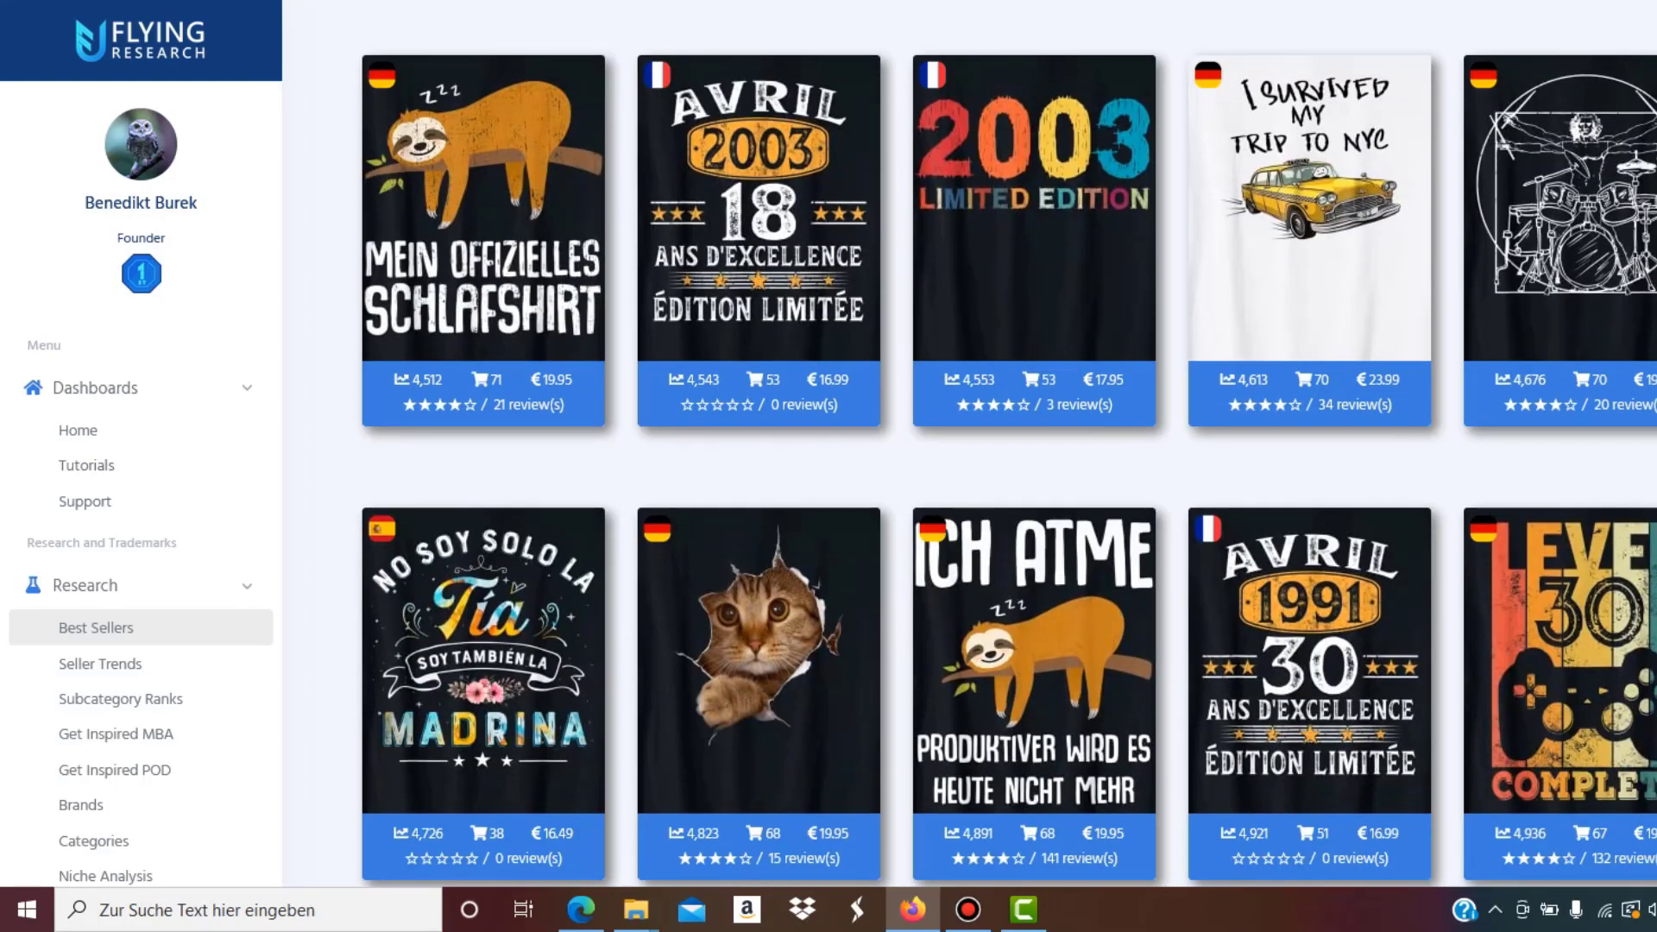
scroll(967, 449, down, 10)
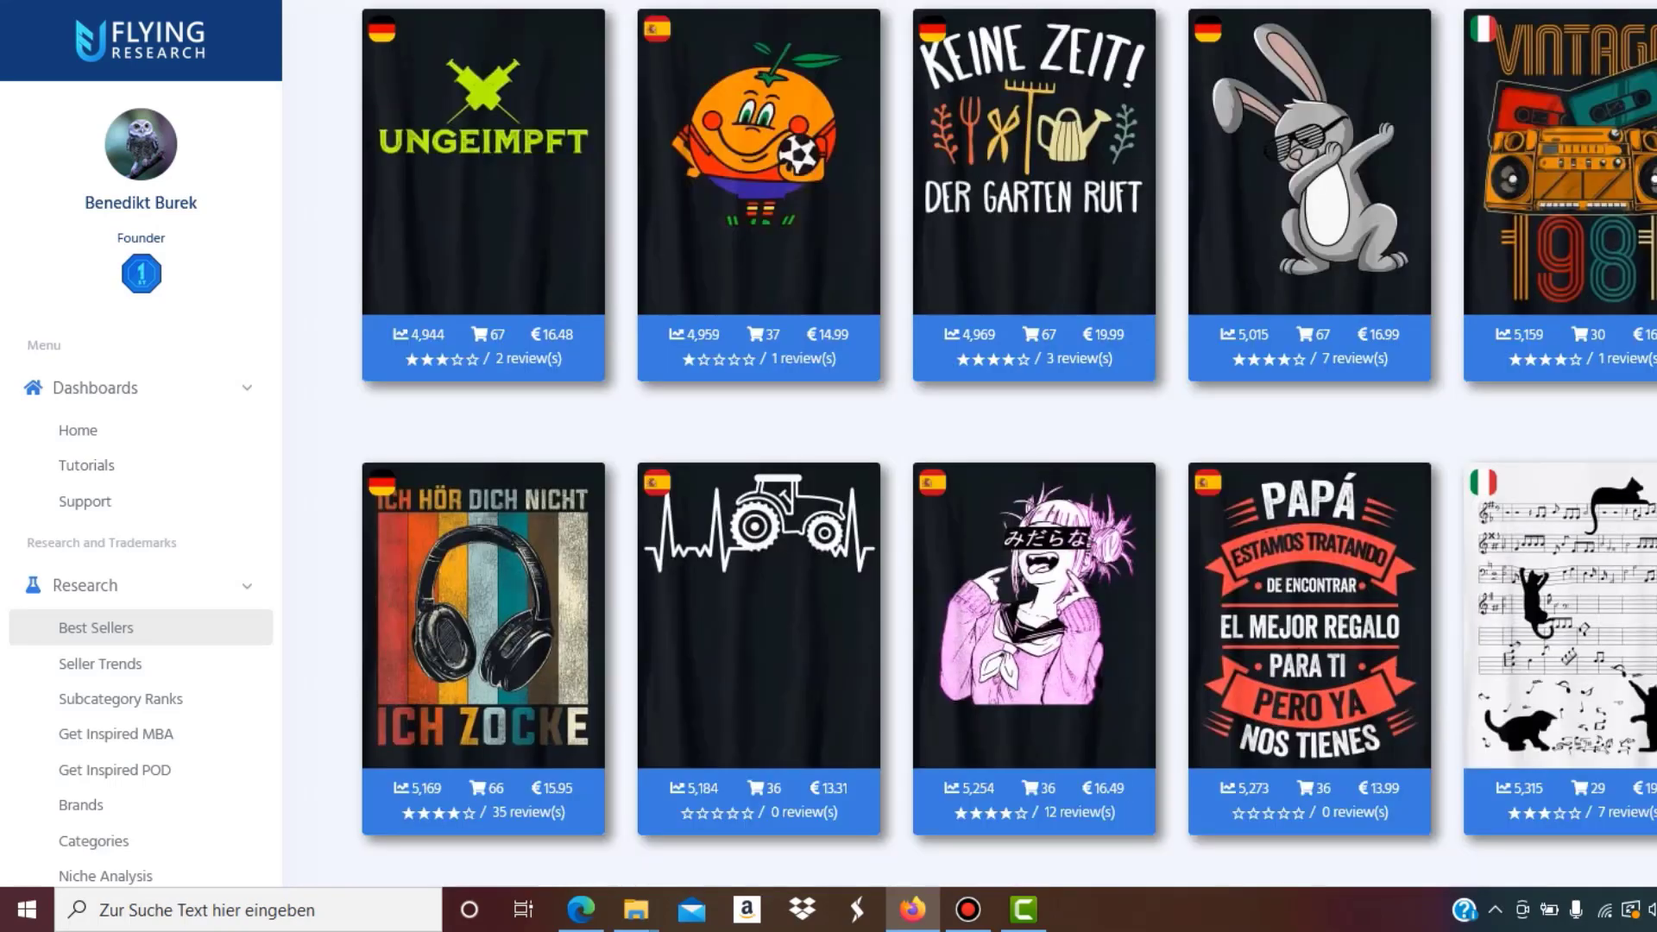
Examine the lower-ranked T-shirt best sellers for Level Complete variants and other design ideas, and review the top-ranked shirts again
scroll(966, 449, down, 15)
scroll(966, 449, down, 5)
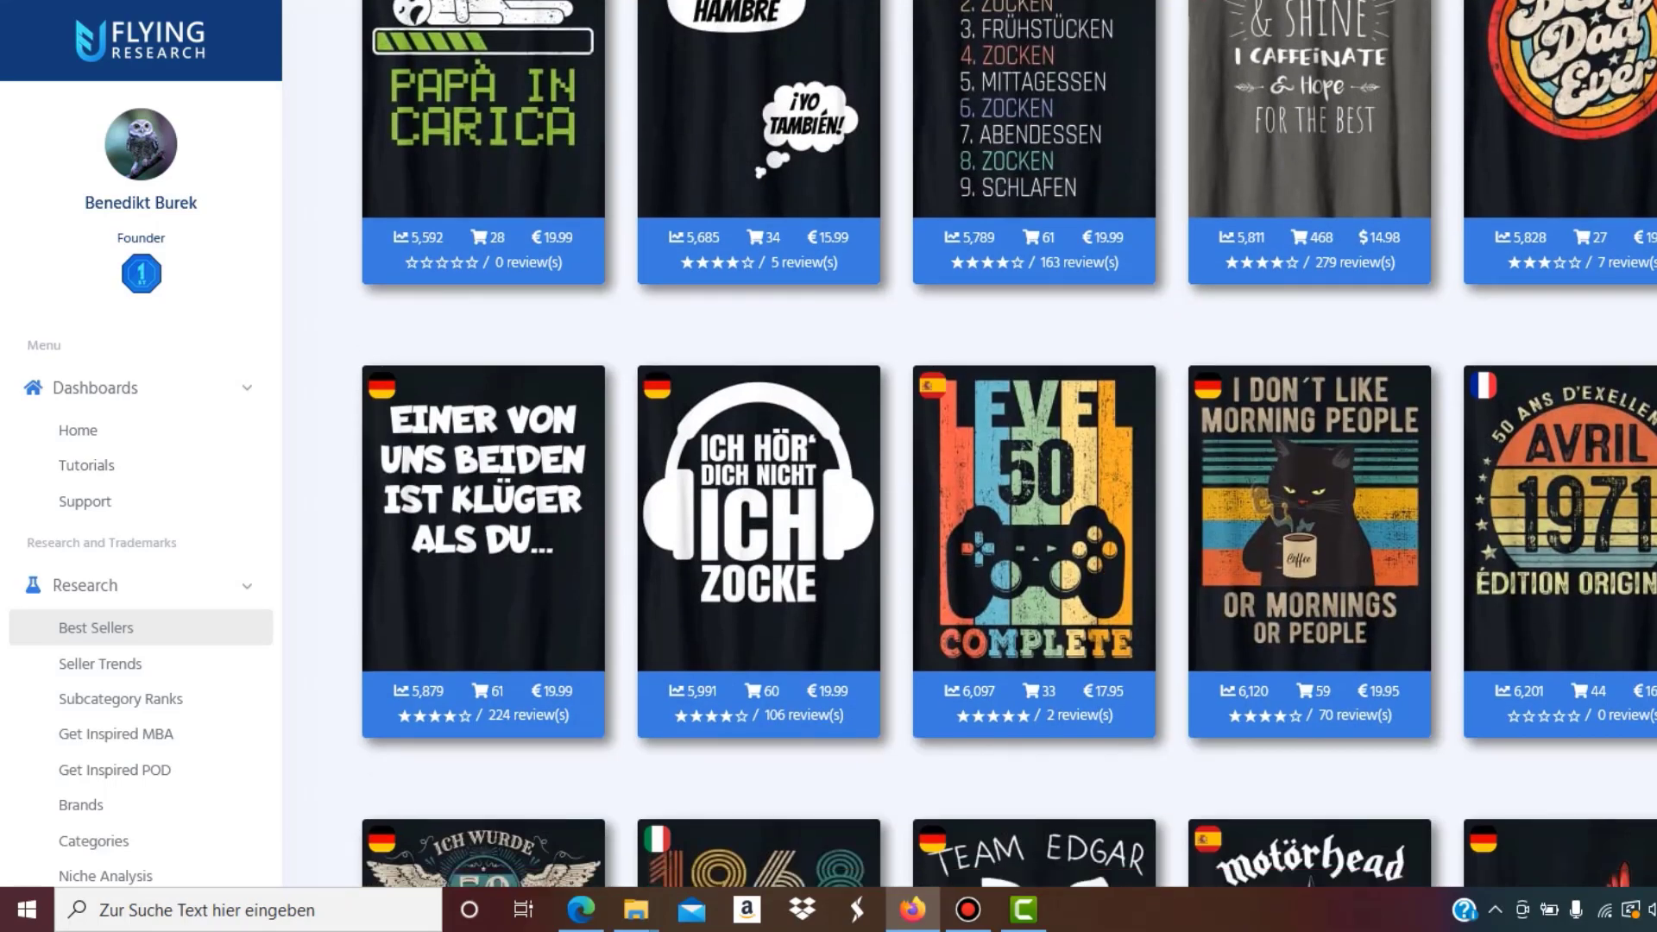
scroll(967, 449, down, 10)
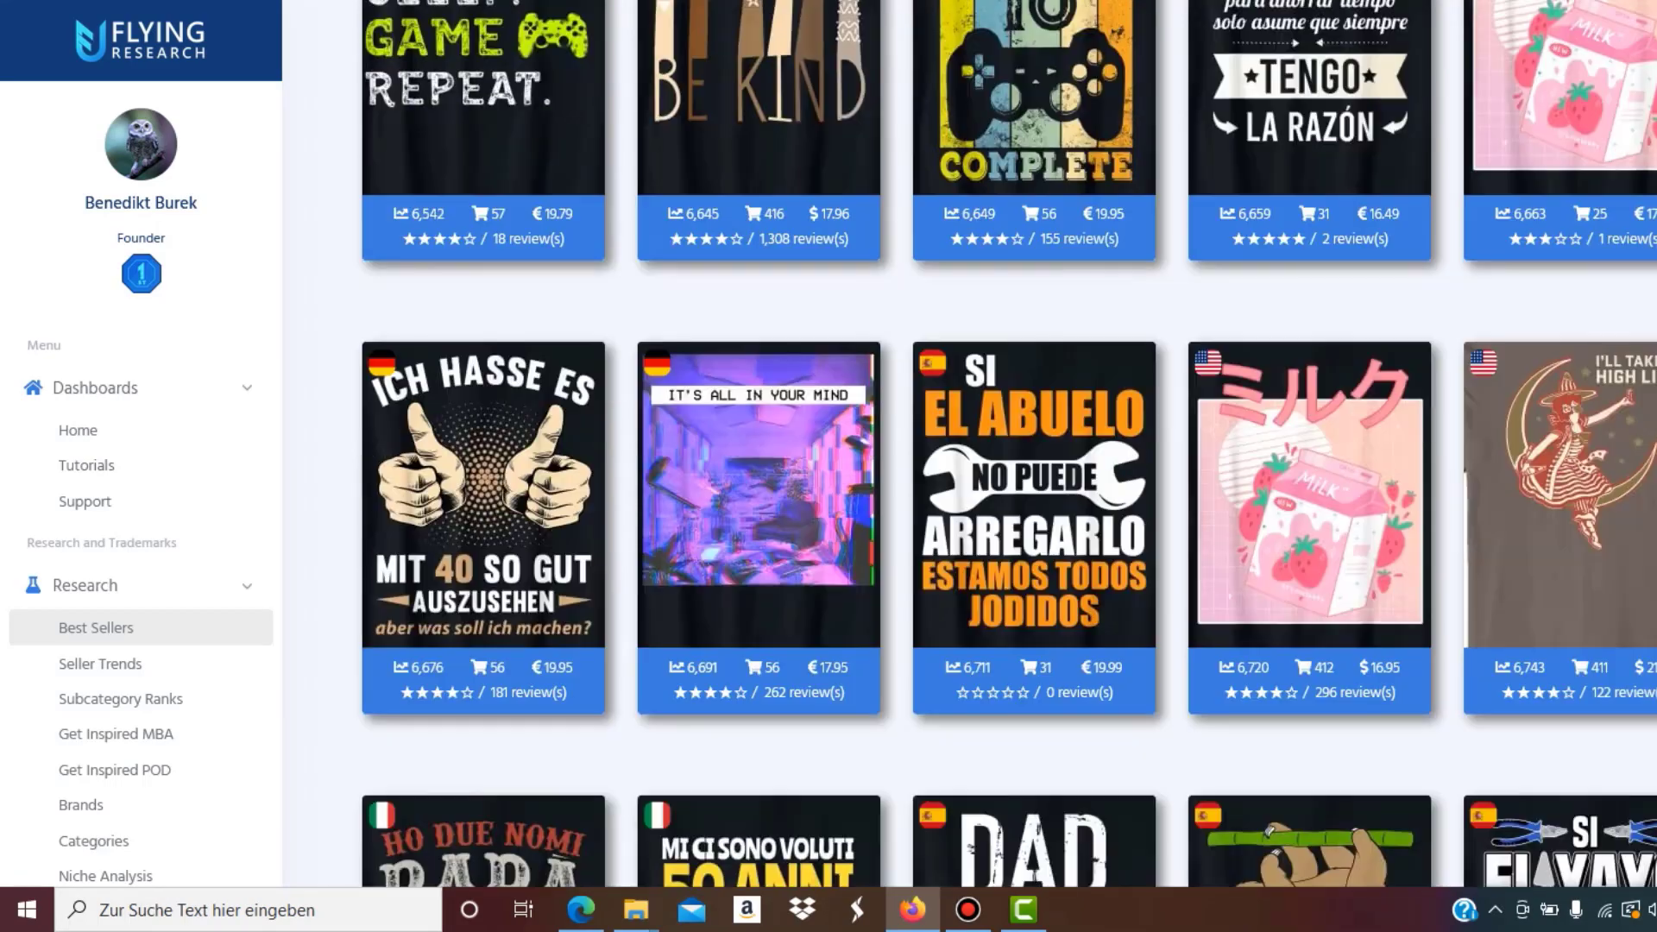
scroll(967, 449, down, 5)
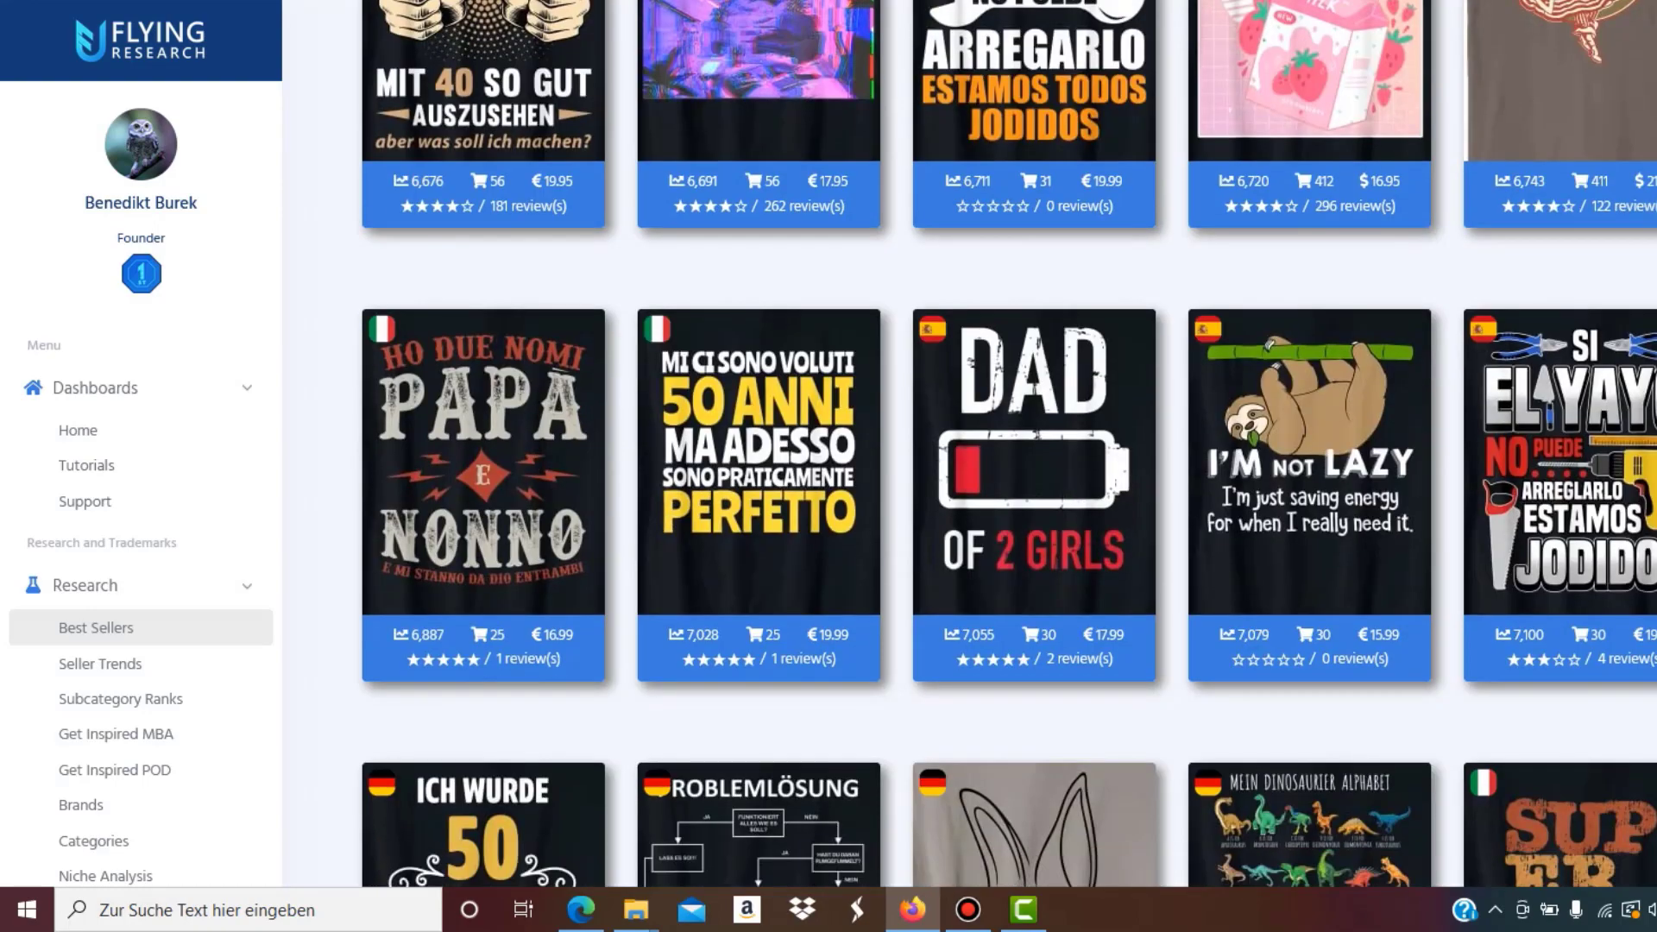
scroll(966, 449, down, 5)
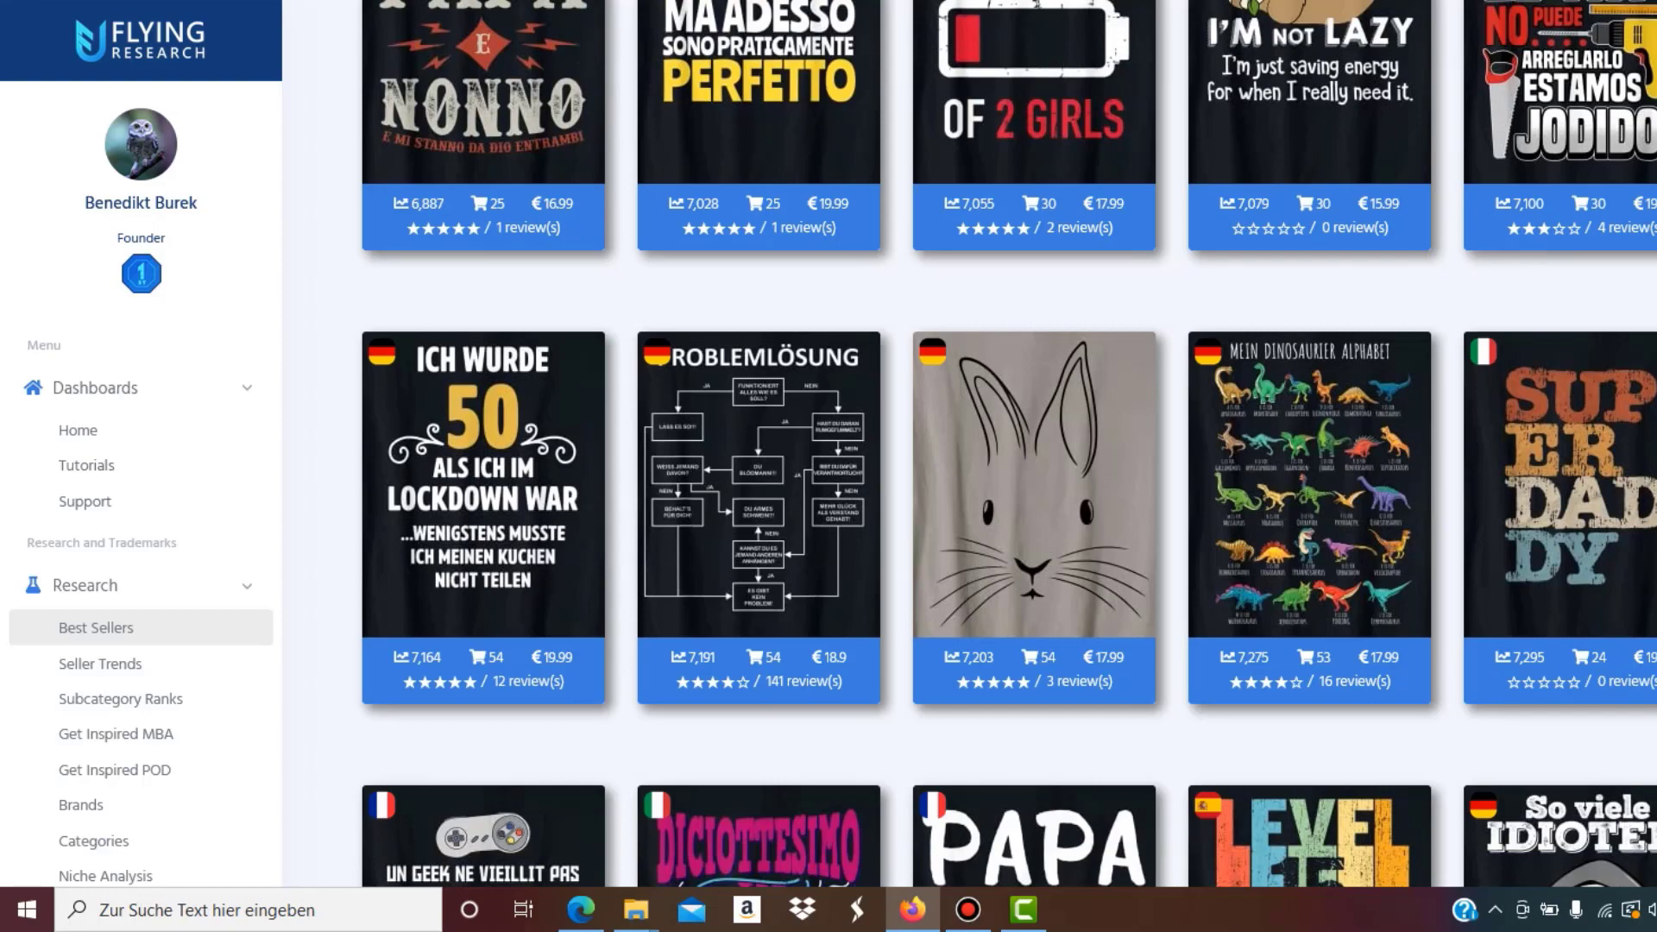
scroll(966, 449, down, 5)
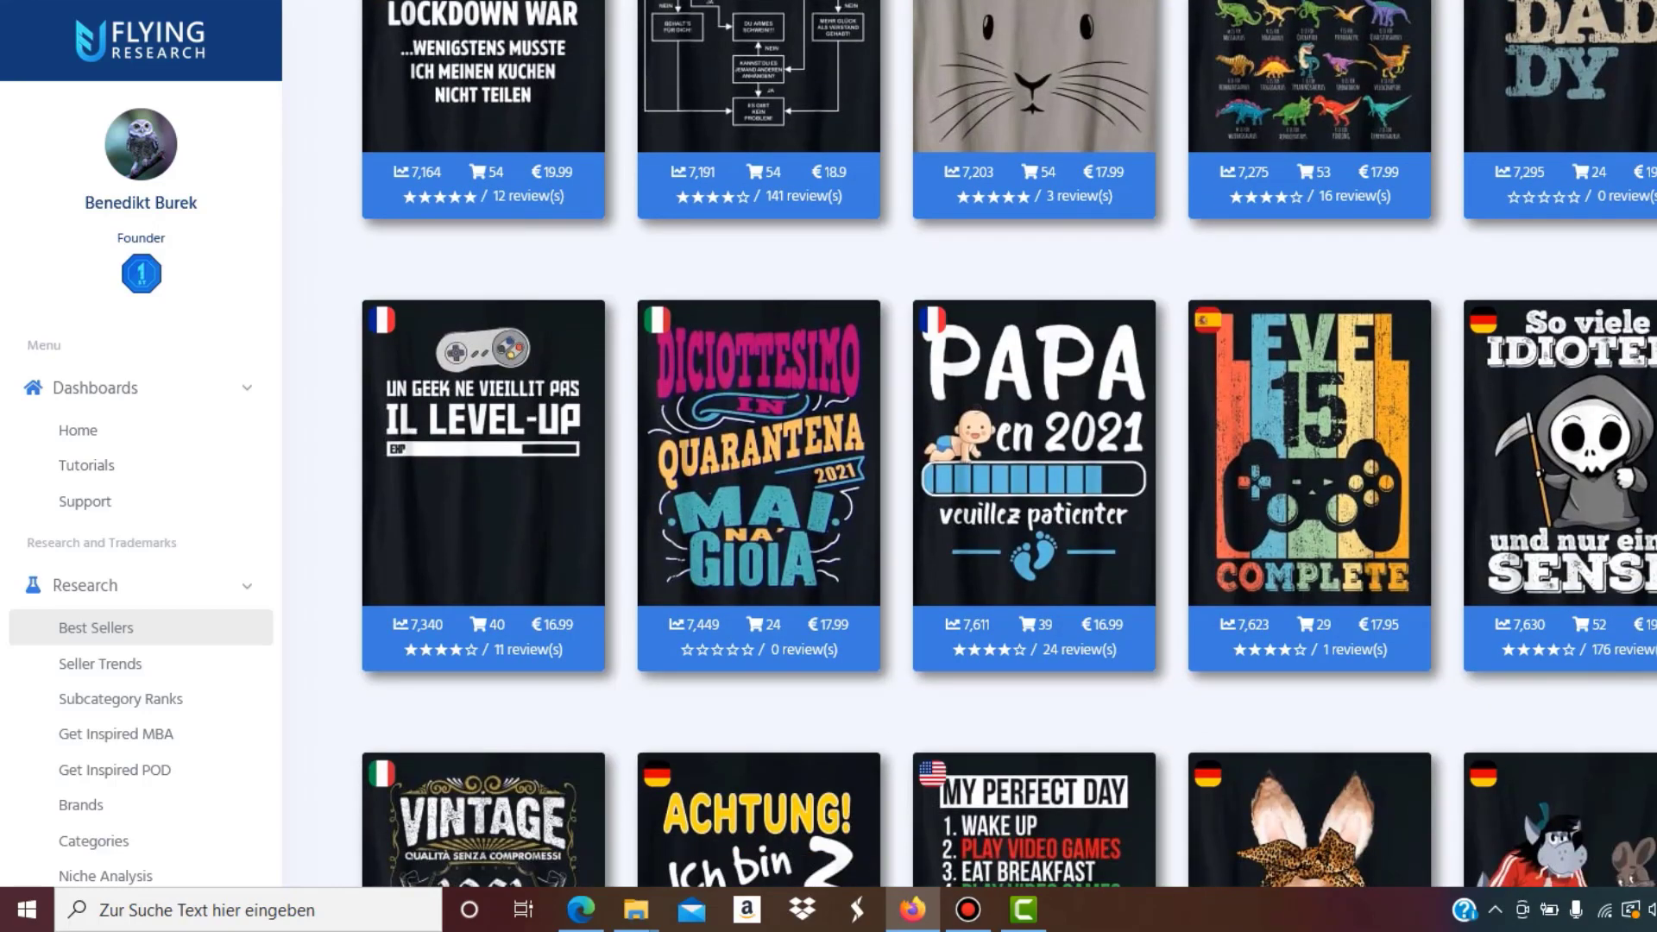
scroll(966, 449, down, 7)
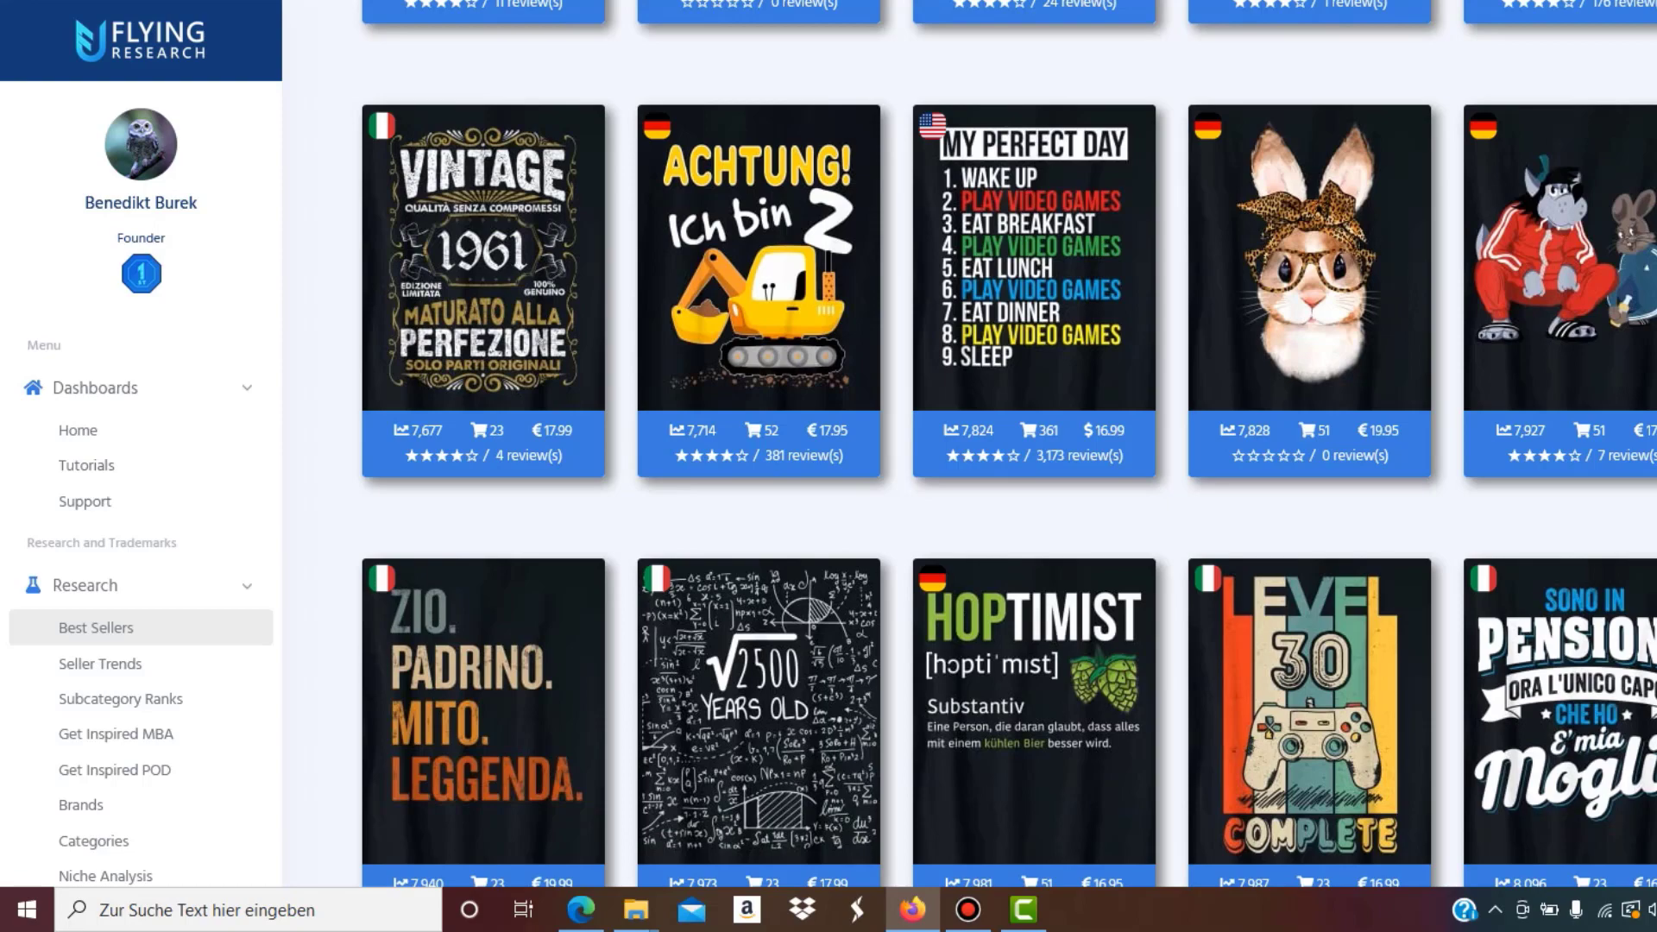
scroll(1010, 445, down, 3)
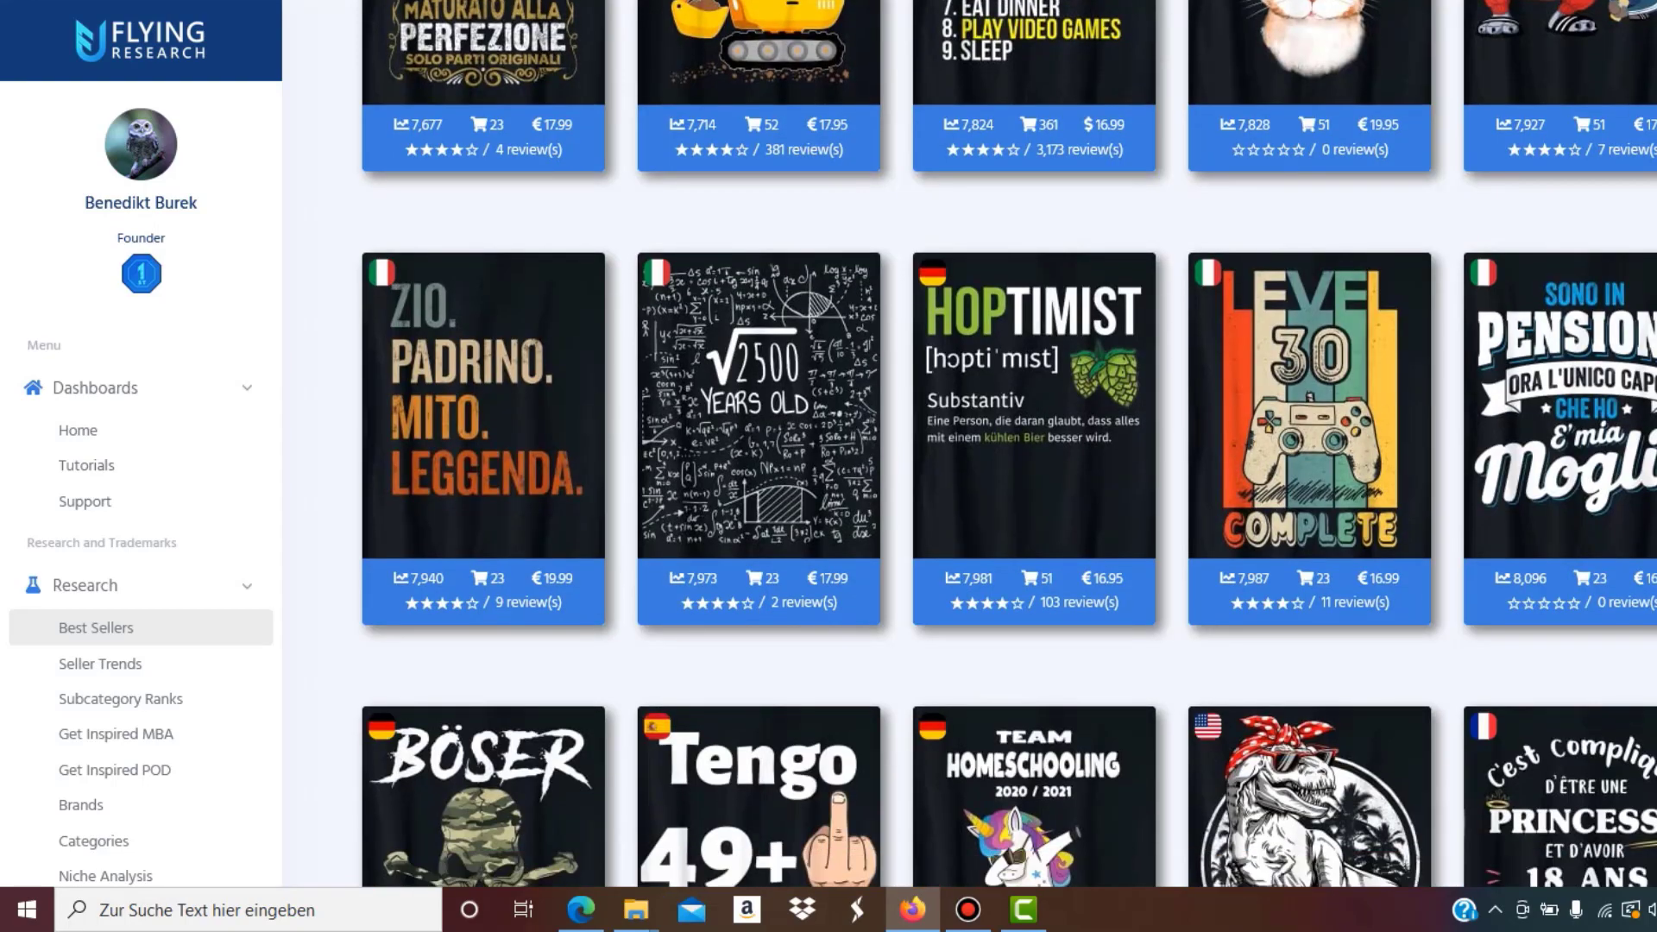
scroll(1010, 444, down, 6)
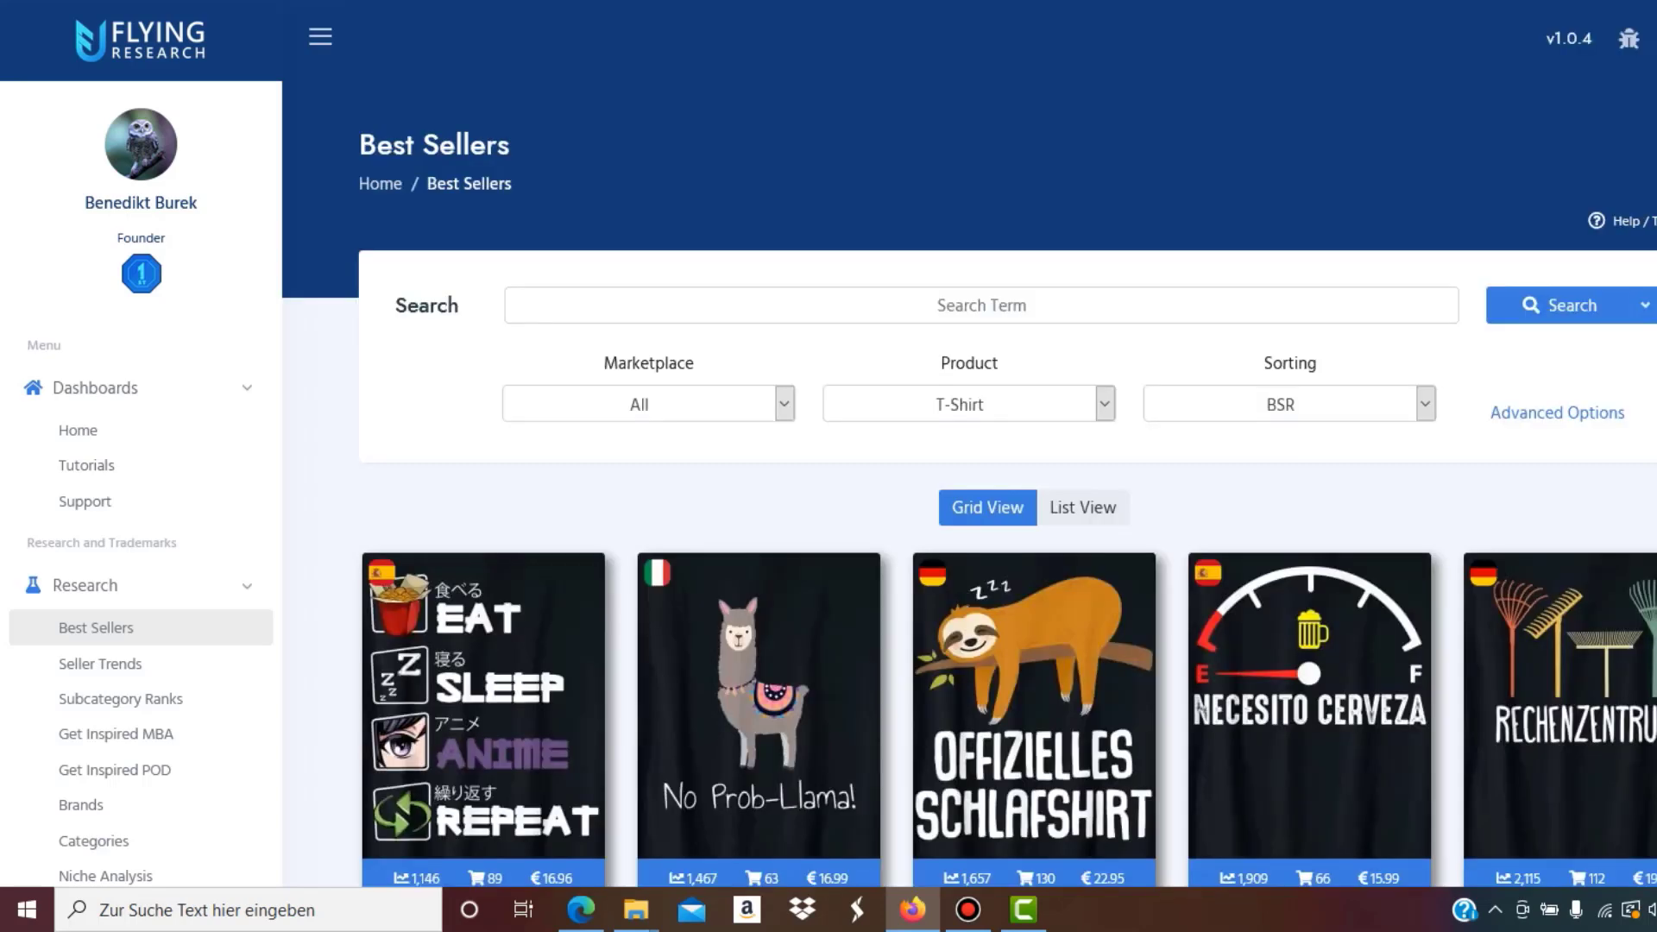
scroll(968, 458, down, 7)
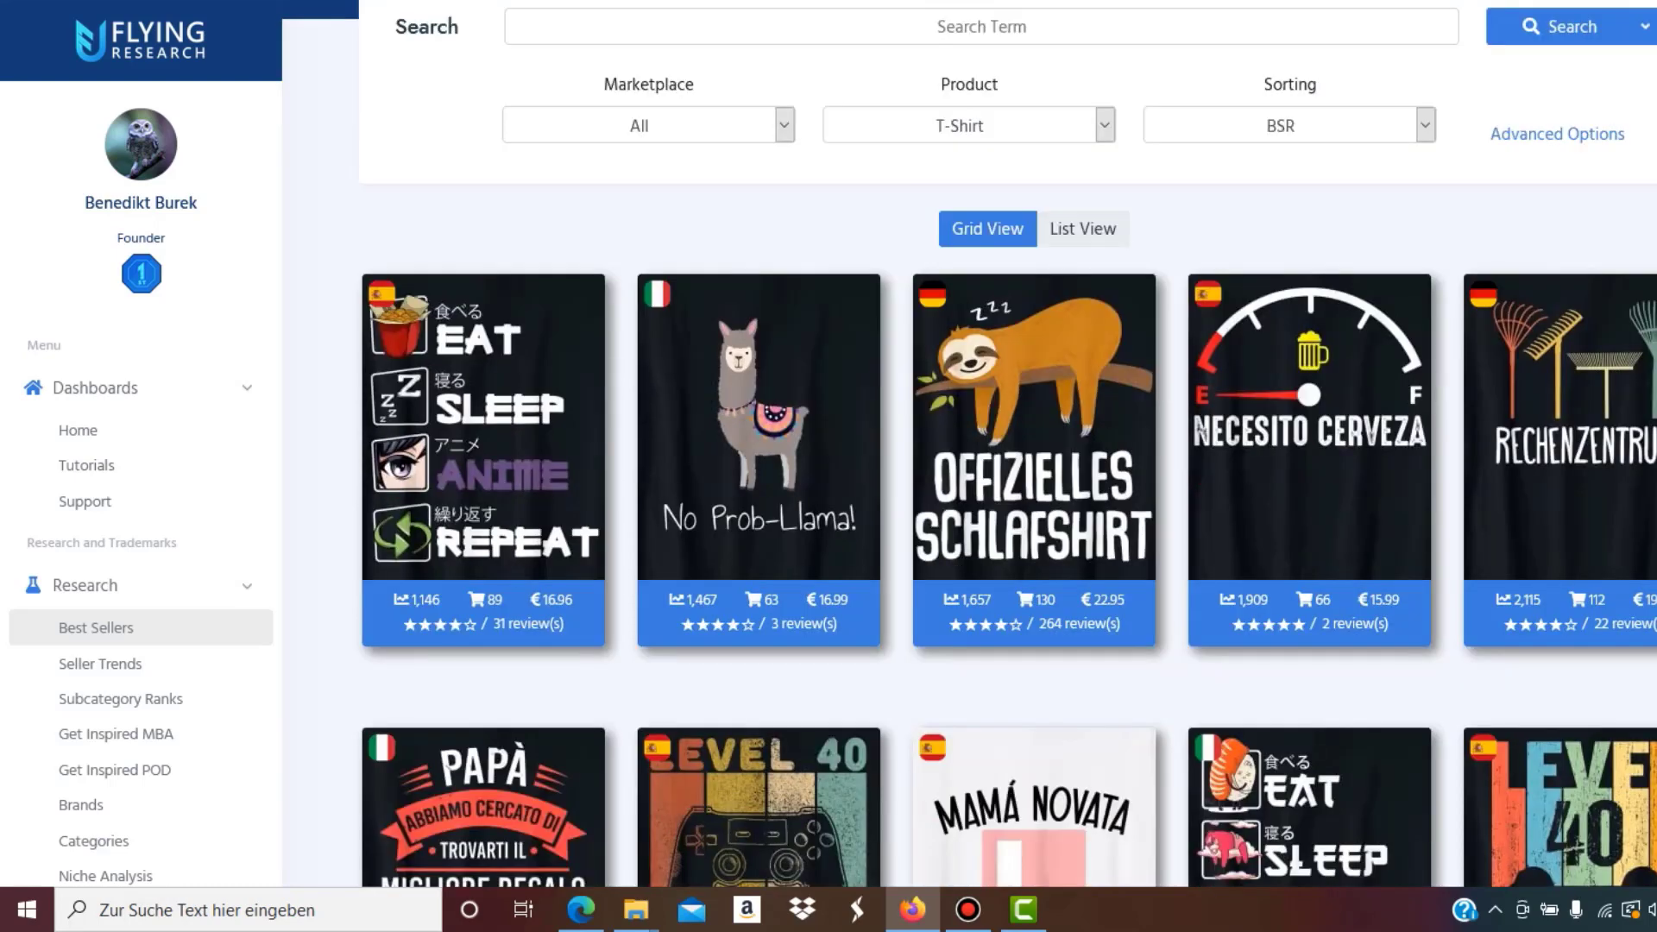
scroll(1034, 483, down, 2)
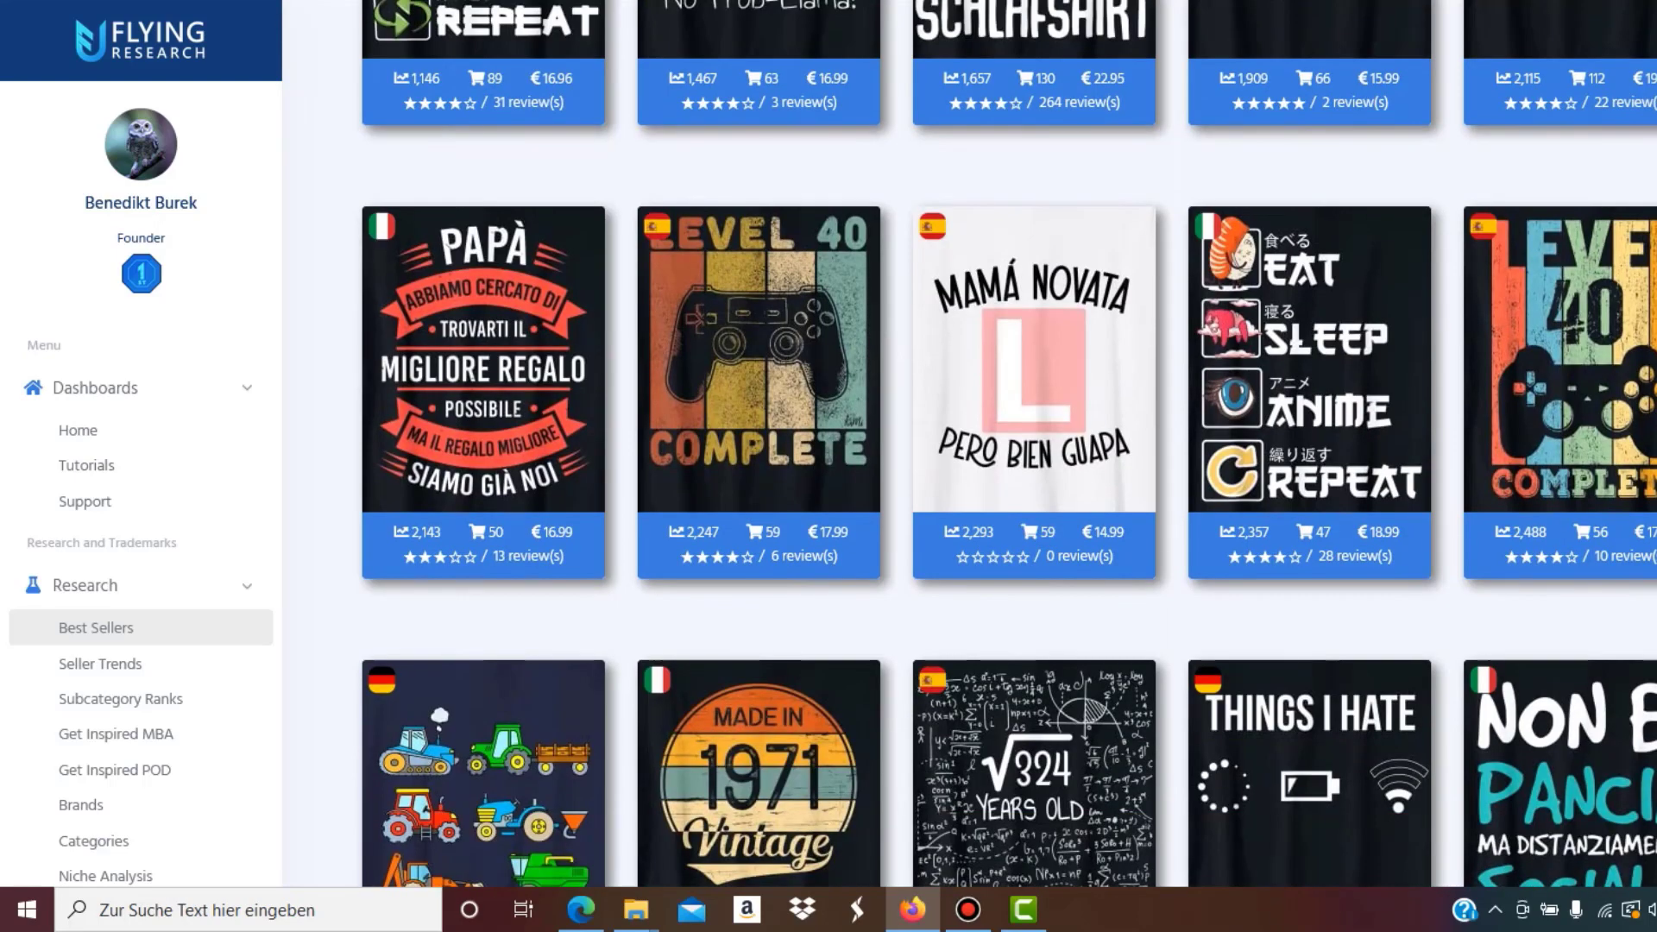